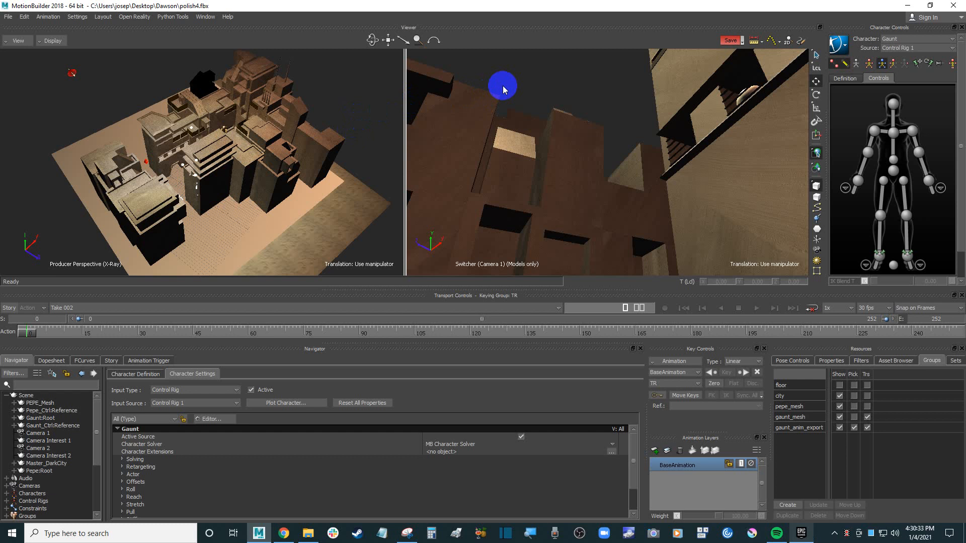
- Play Take 002 through to its end and view the city from another angle
{"action": "key", "text": "space"}
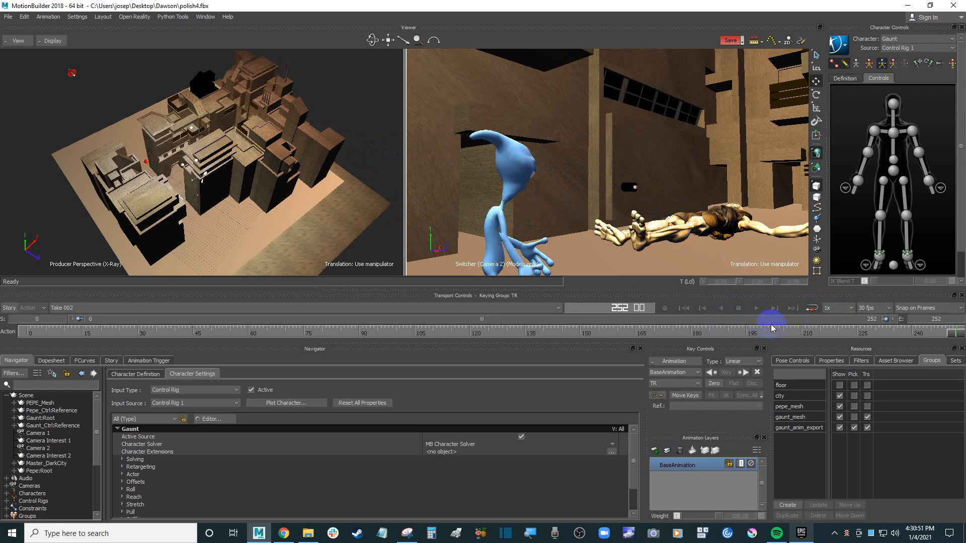
{"action": "left_click_drag", "start_coordinate": [348, 121], "coordinate": [323, 123], "text": "ctrl+shift"}
{"action": "scroll", "coordinate": [331, 132], "scroll_direction": "up", "scroll_amount": 3}
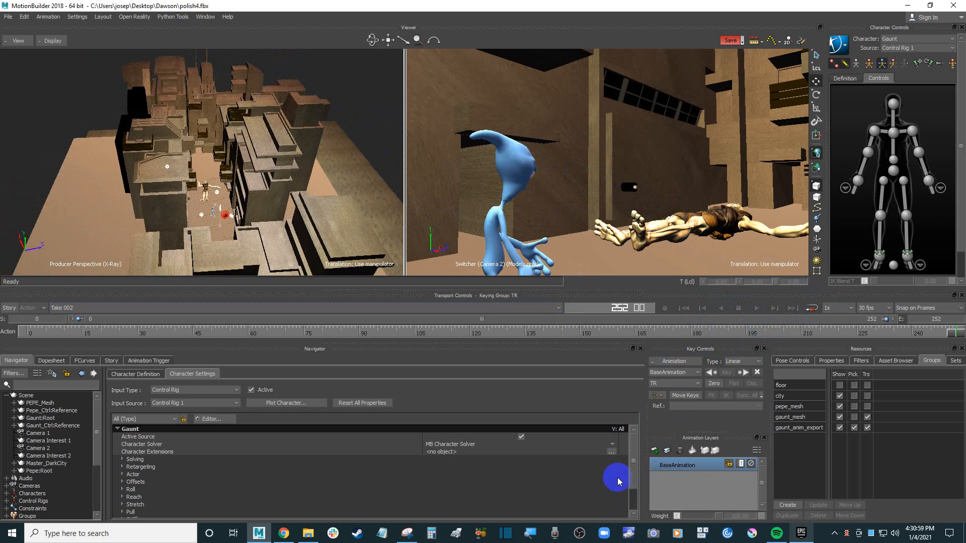
- Browse the Tutorials and ClipArt asset folders, expand ClipArt, and return the take to its first frame
{"action": "left_click", "coordinate": [897, 361]}
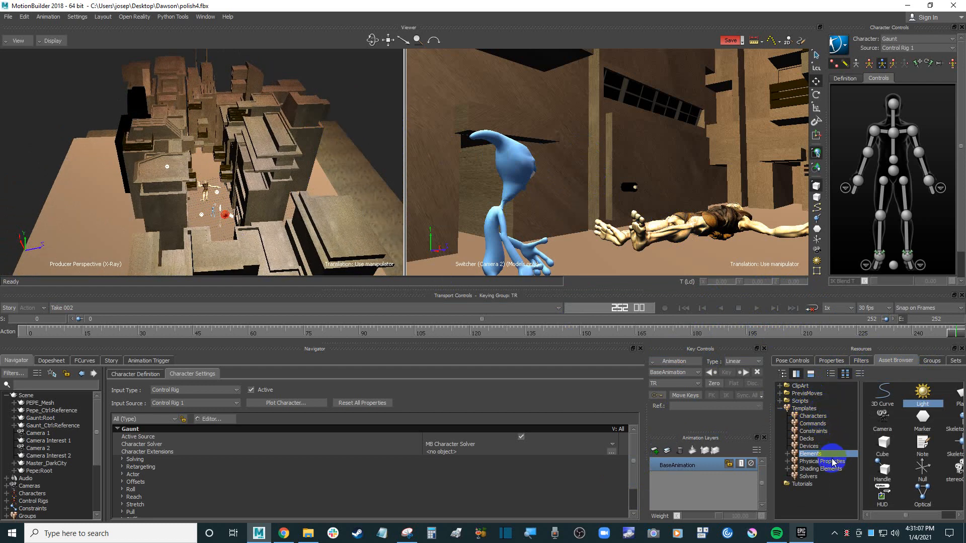
{"action": "left_click", "coordinate": [804, 484]}
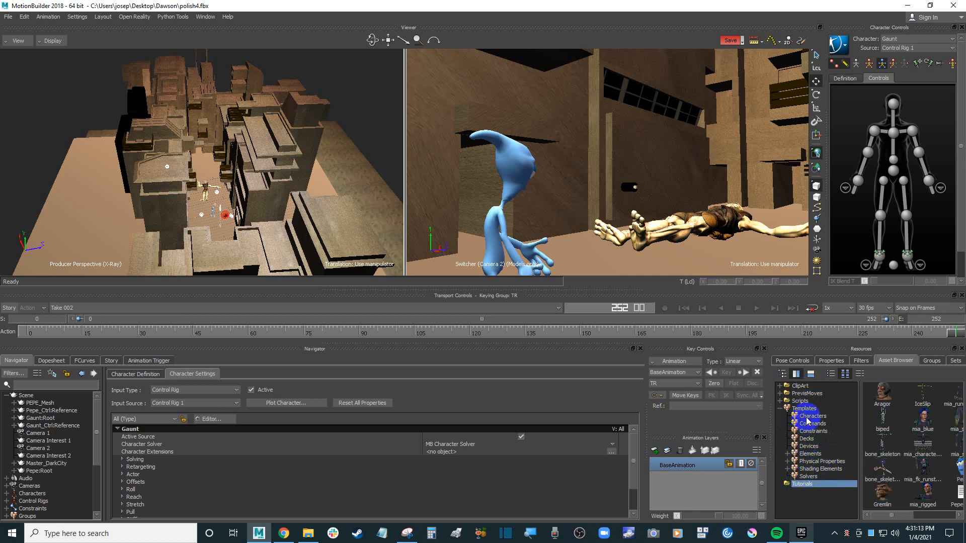
{"action": "left_click", "coordinate": [811, 387]}
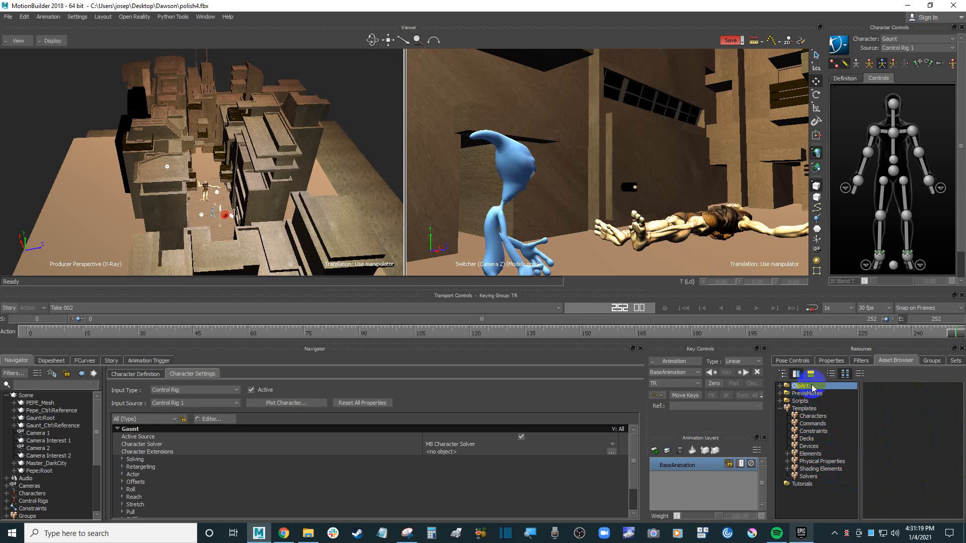
{"action": "left_click", "coordinate": [779, 387]}
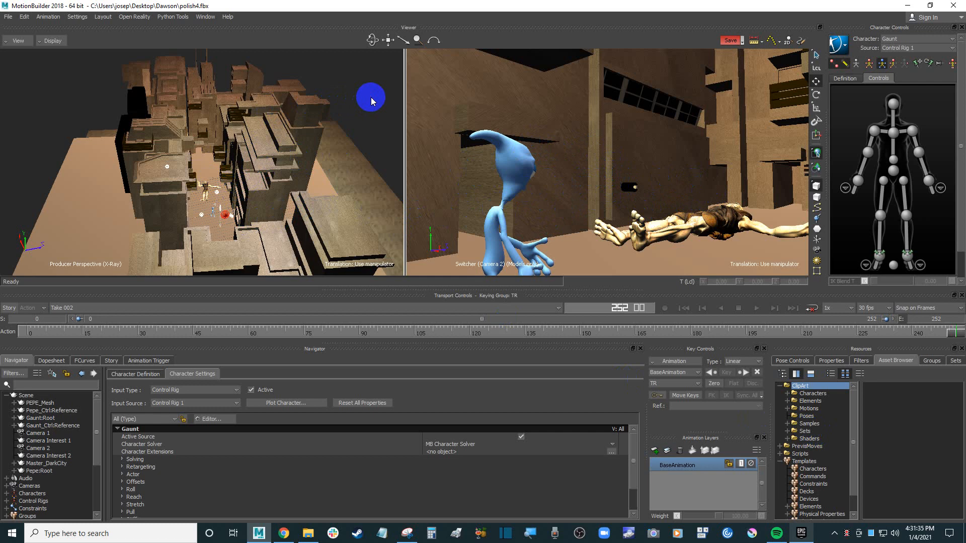
{"action": "left_click_drag", "start_coordinate": [373, 99], "coordinate": [383, 123]}
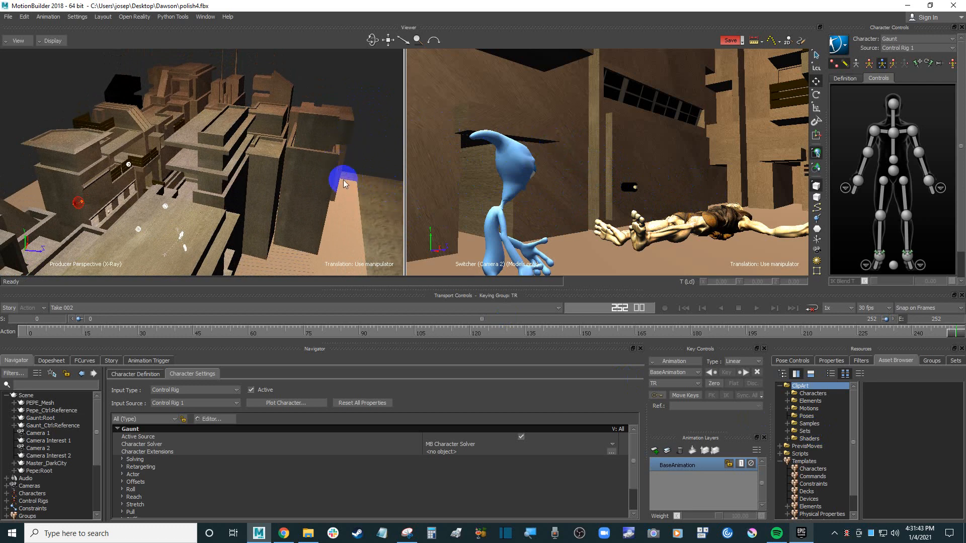
{"action": "key", "text": "Home"}
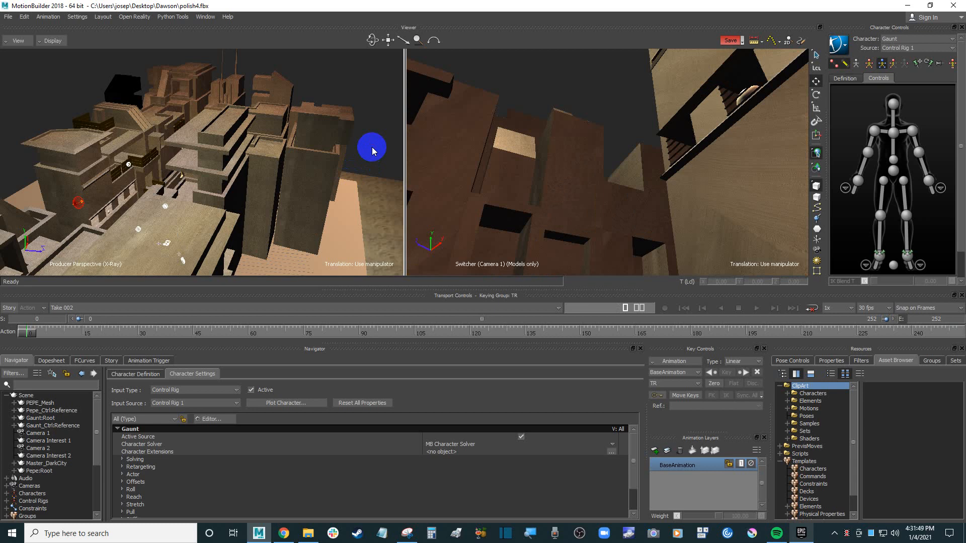
- Switch to Chrome, mute the "Dawson 2019Winter Week5 Story Part2" video and start playing it
{"action": "left_click", "coordinate": [285, 532]}
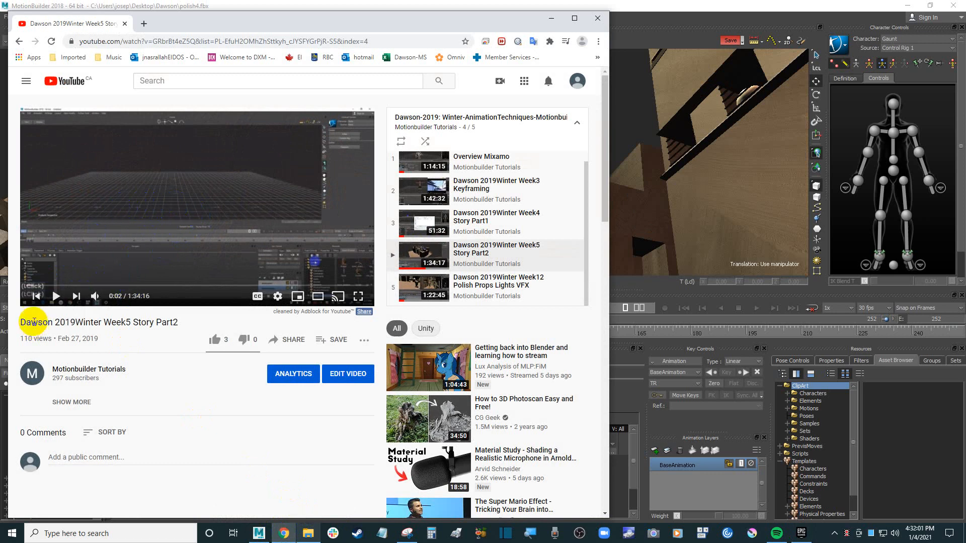
{"action": "left_click_drag", "start_coordinate": [23, 322], "coordinate": [191, 325]}
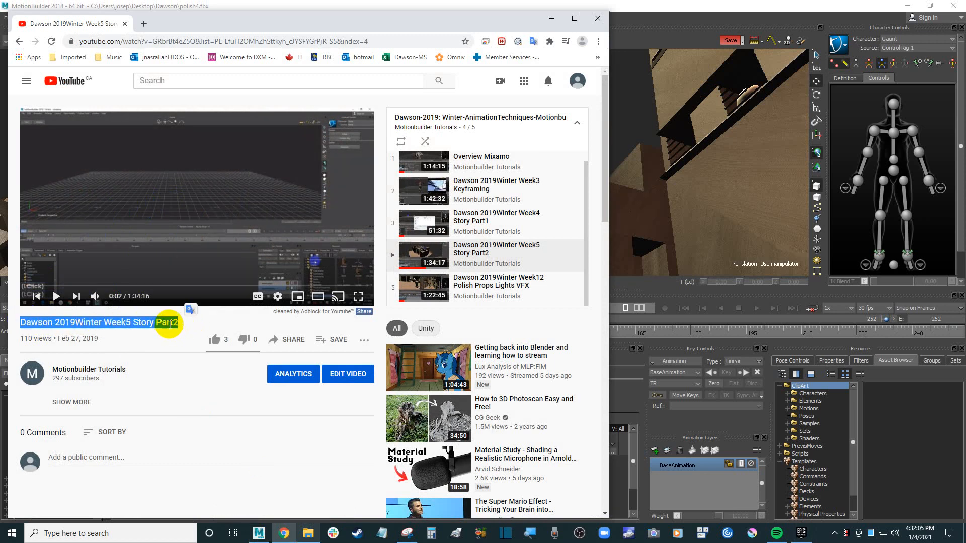
{"action": "left_click", "coordinate": [169, 323]}
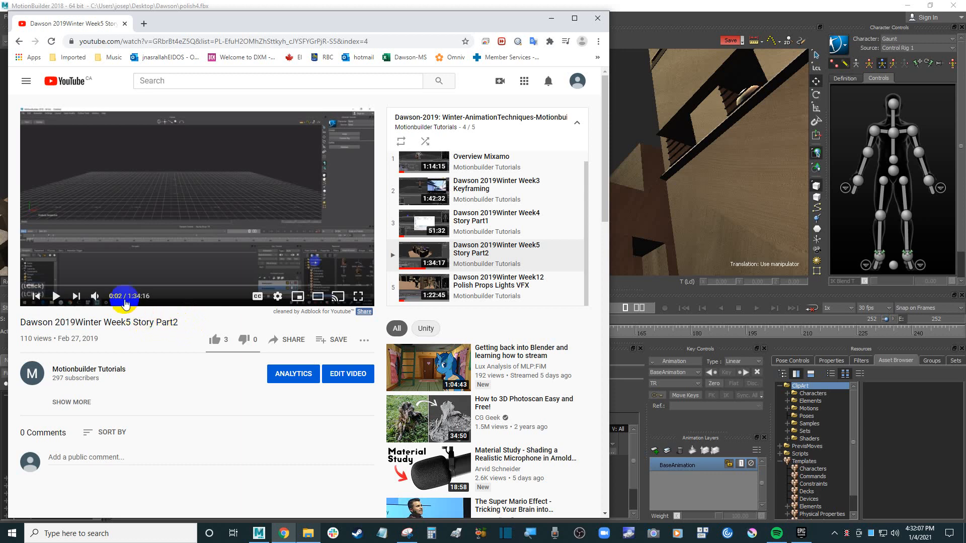
{"action": "left_click", "coordinate": [96, 296]}
{"action": "left_click", "coordinate": [142, 218]}
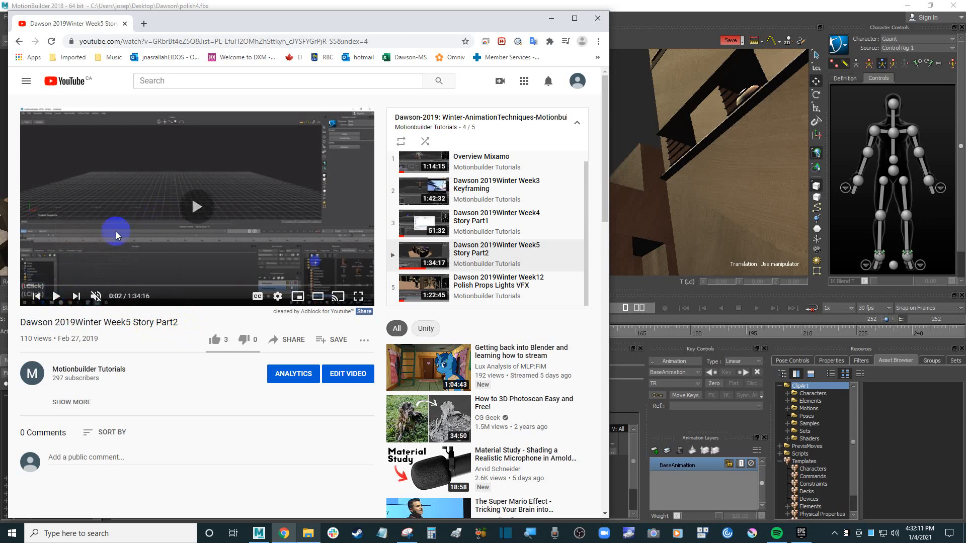
- Skim the tutorial video forward from 1:39 to about 1:14:00, pause it, and return to MotionBuilder
{"action": "left_click", "coordinate": [31, 287]}
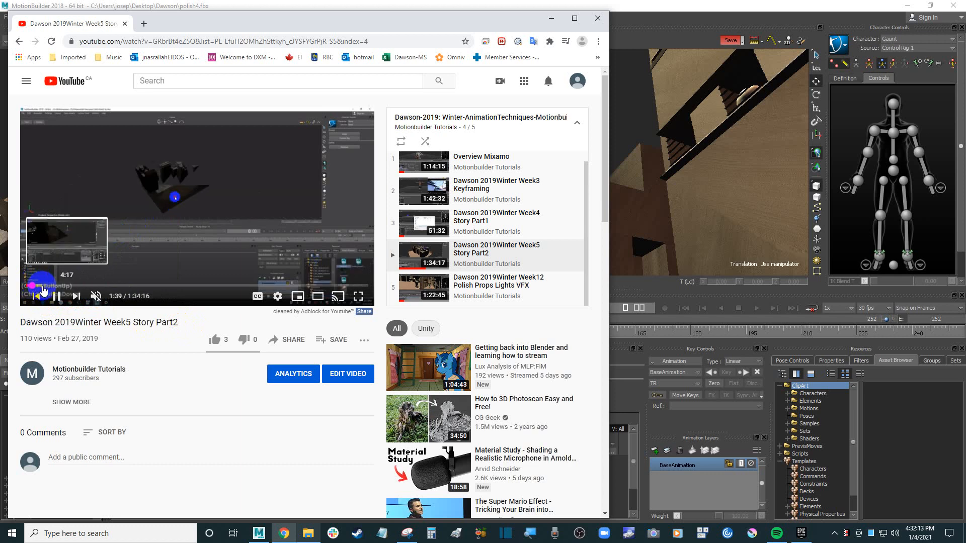
{"action": "left_click", "coordinate": [49, 286]}
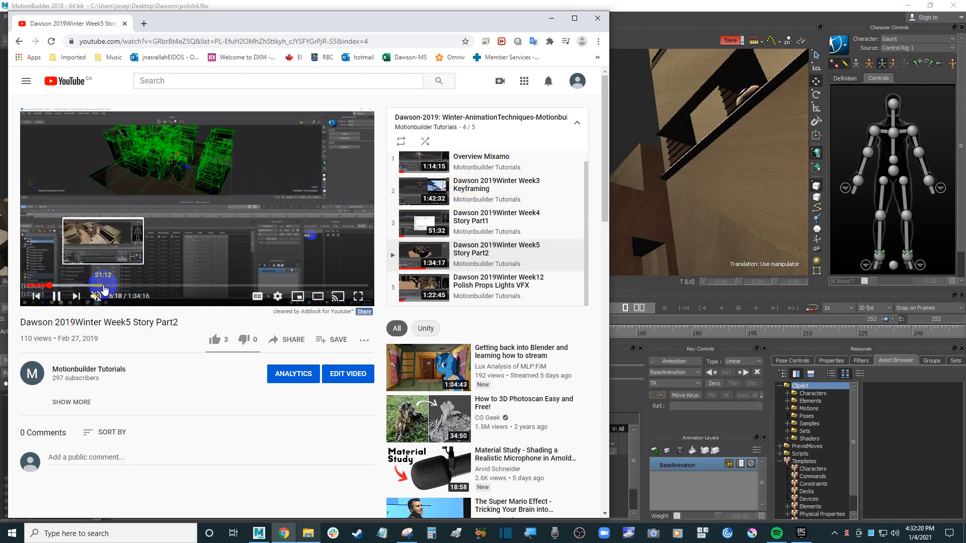
{"action": "left_click", "coordinate": [102, 286]}
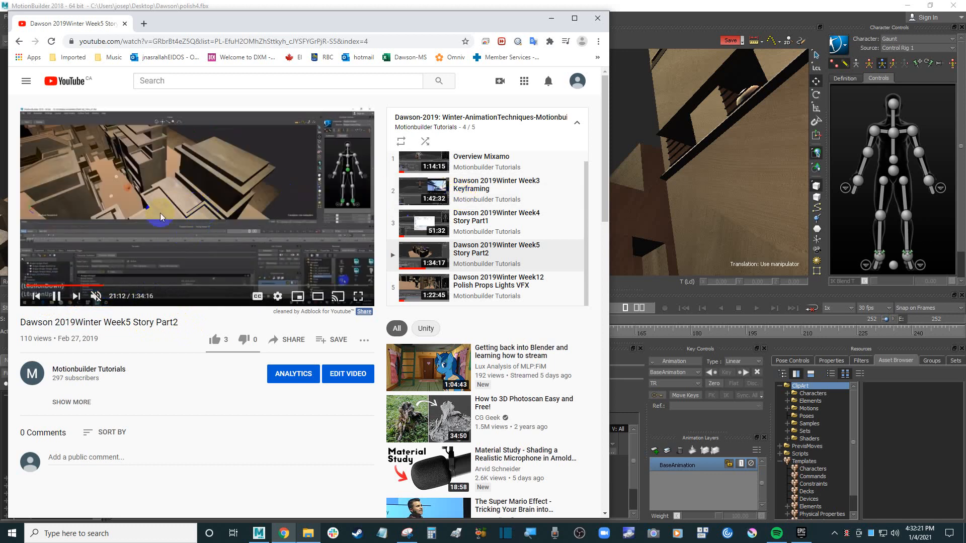
{"action": "left_click", "coordinate": [121, 286]}
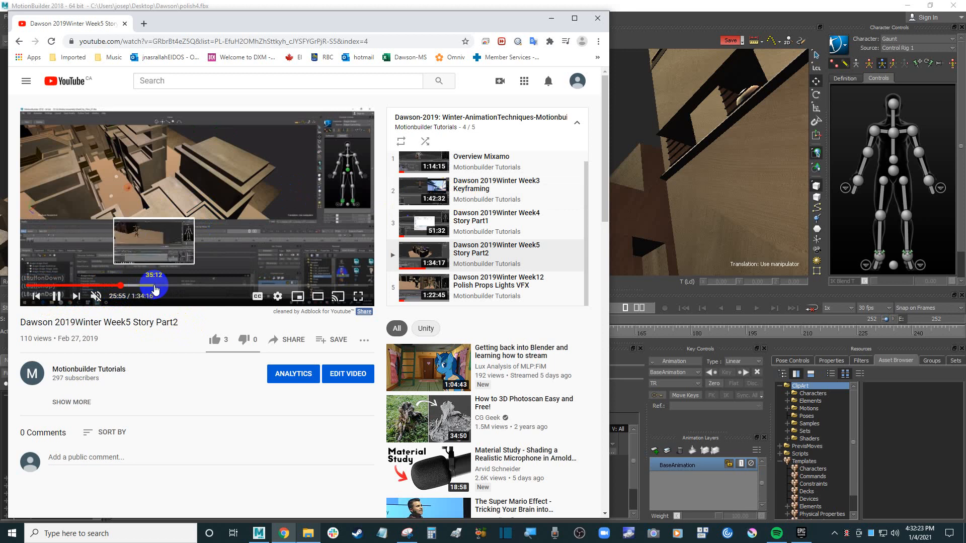
{"action": "left_click", "coordinate": [155, 286]}
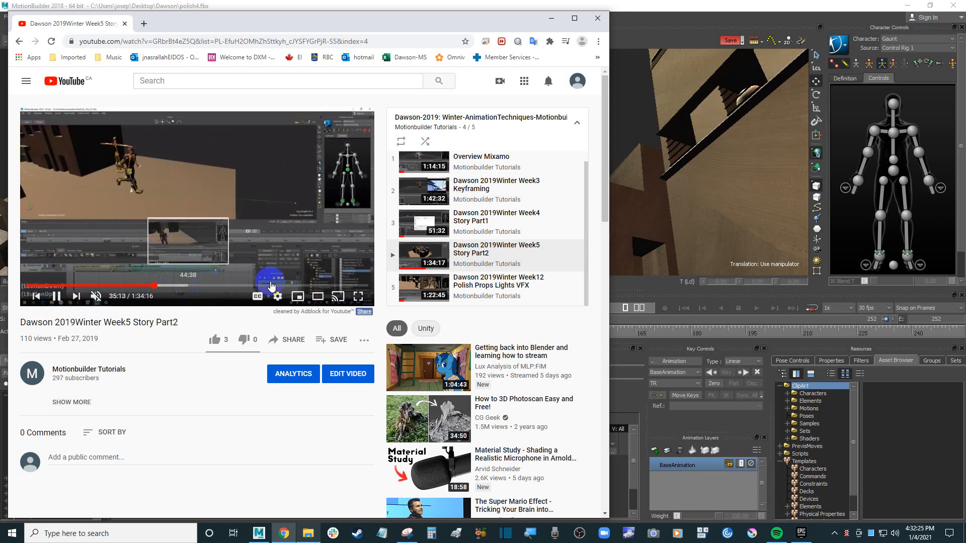
{"action": "left_click", "coordinate": [295, 286]}
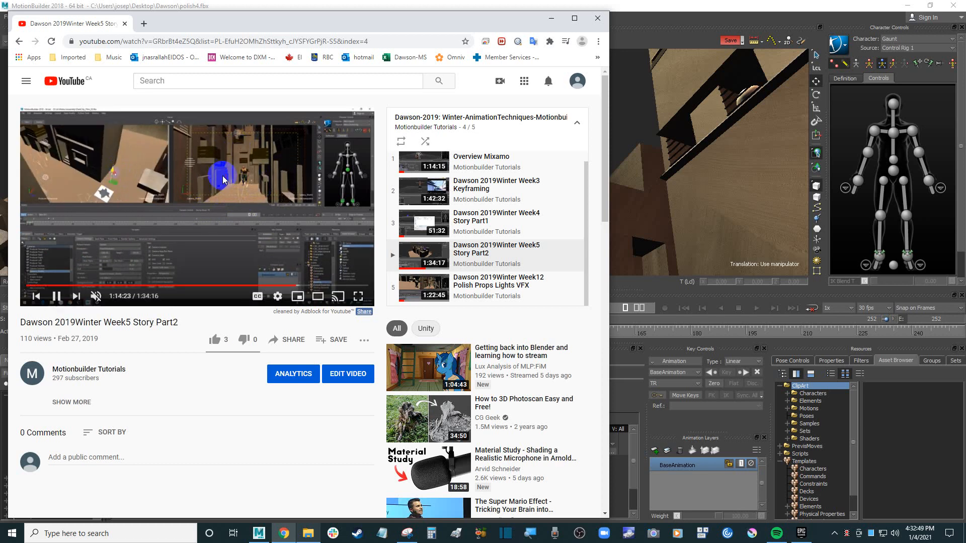
{"action": "left_click", "coordinate": [231, 183]}
{"action": "left_click", "coordinate": [553, 20]}
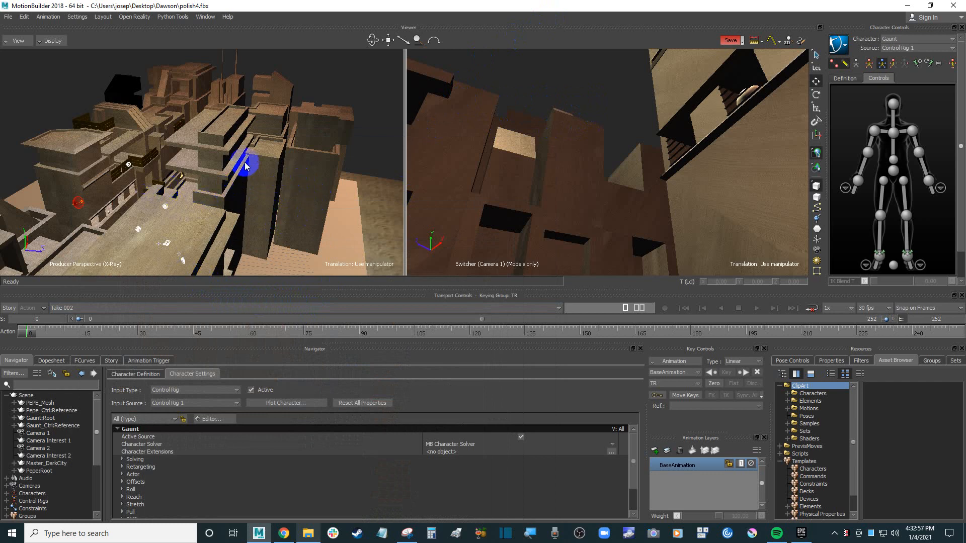
- Widen the Navigator's object tree slightly, and collapse and re-expand its Scene branch
{"action": "left_click_drag", "start_coordinate": [264, 194], "coordinate": [280, 184], "text": "shift"}
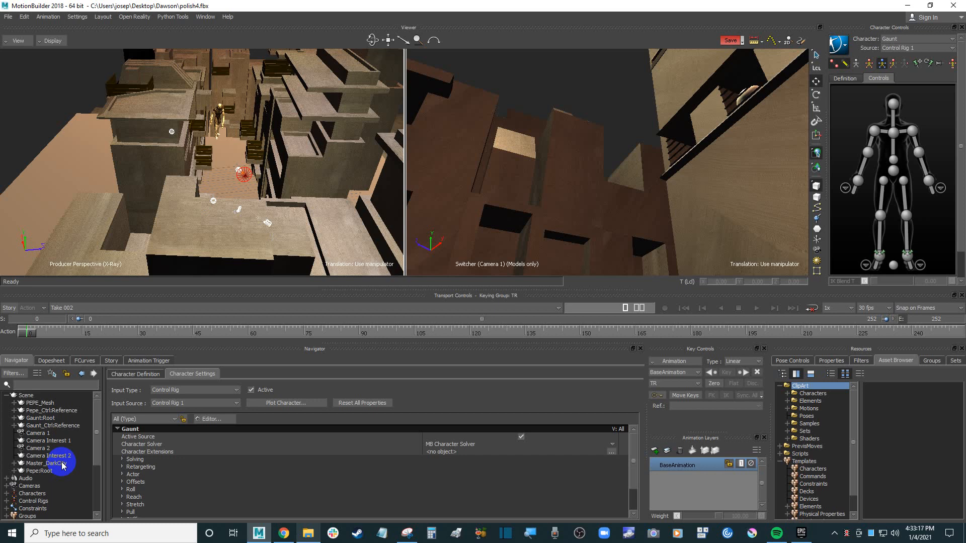
{"action": "left_click_drag", "start_coordinate": [103, 442], "coordinate": [108, 444]}
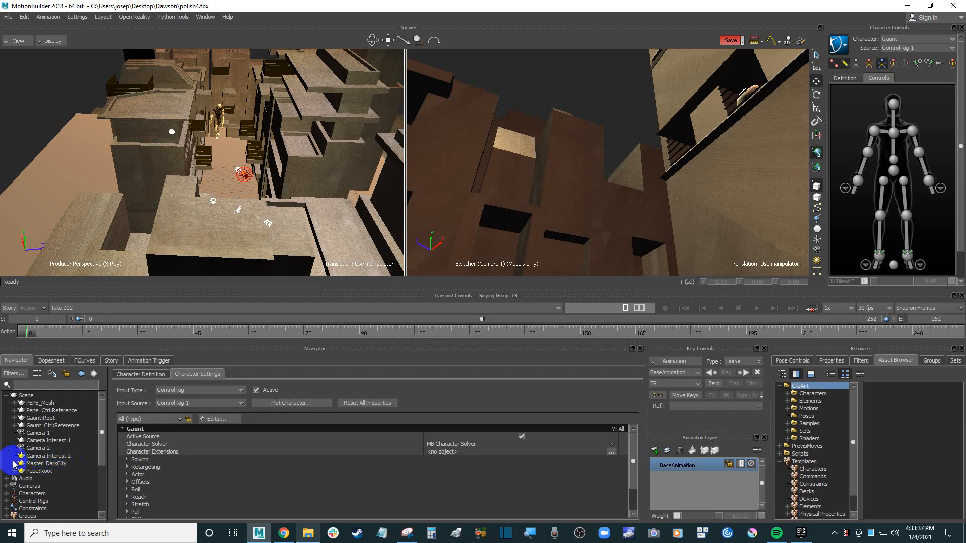
{"action": "left_click", "coordinate": [6, 395]}
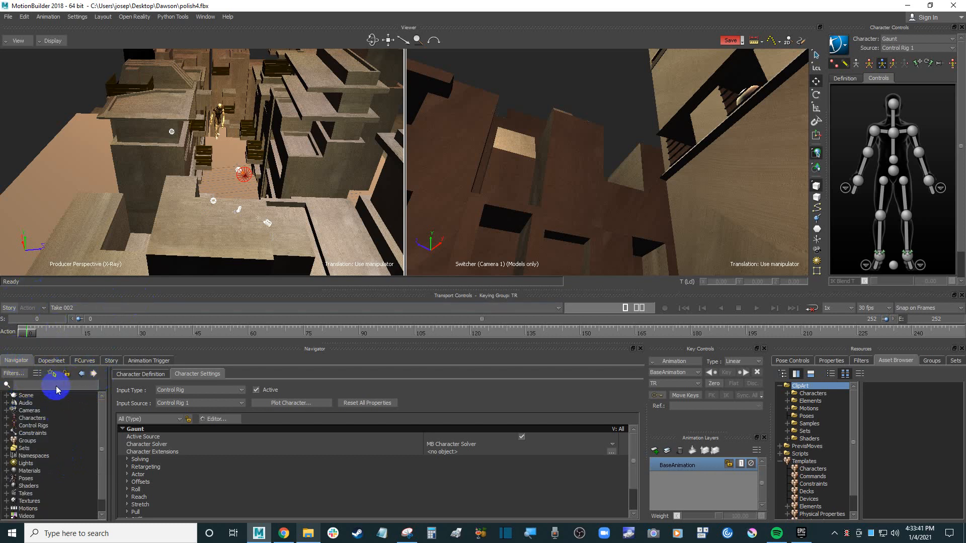
{"action": "left_click", "coordinate": [7, 397]}
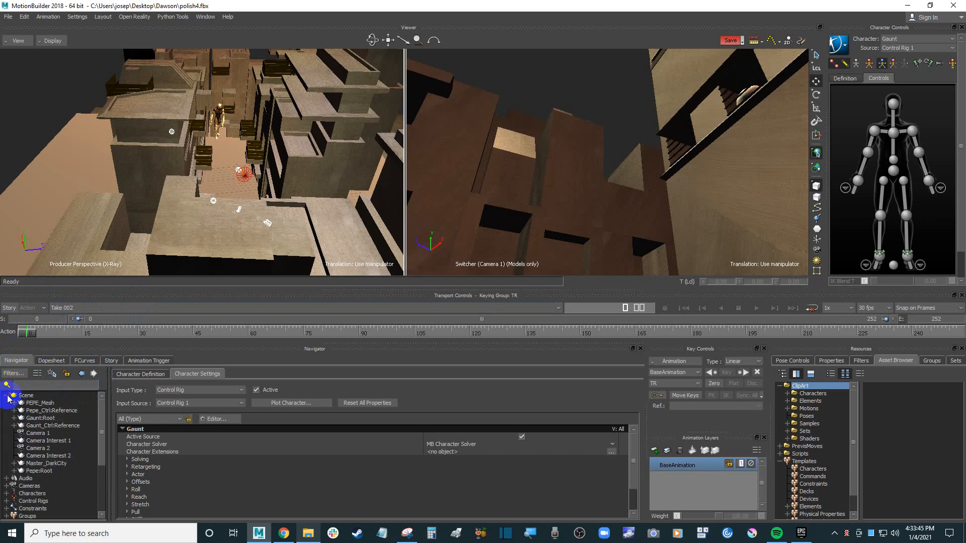
- Select PEPE_Mesh in the scene and switch the current take to Tposes
{"action": "left_click", "coordinate": [40, 403]}
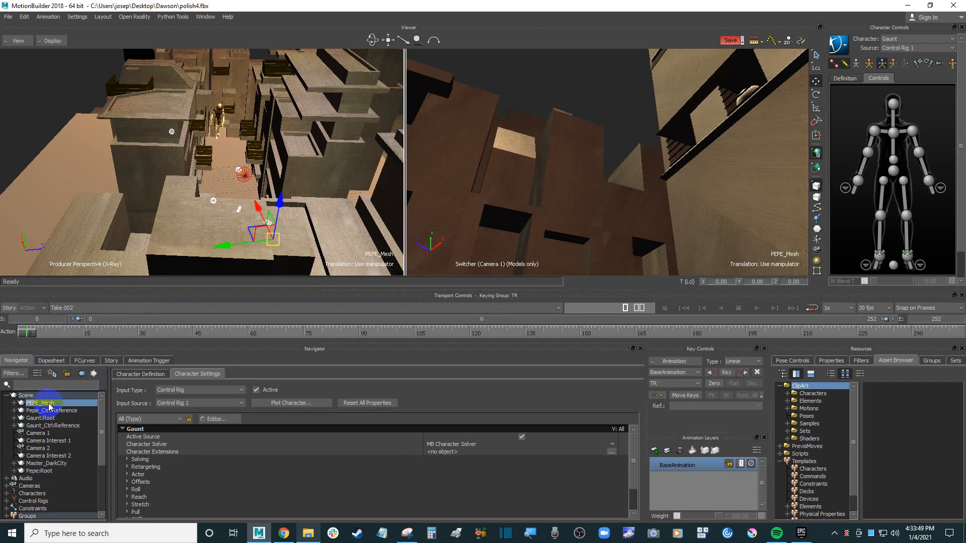
{"action": "left_click", "coordinate": [140, 308]}
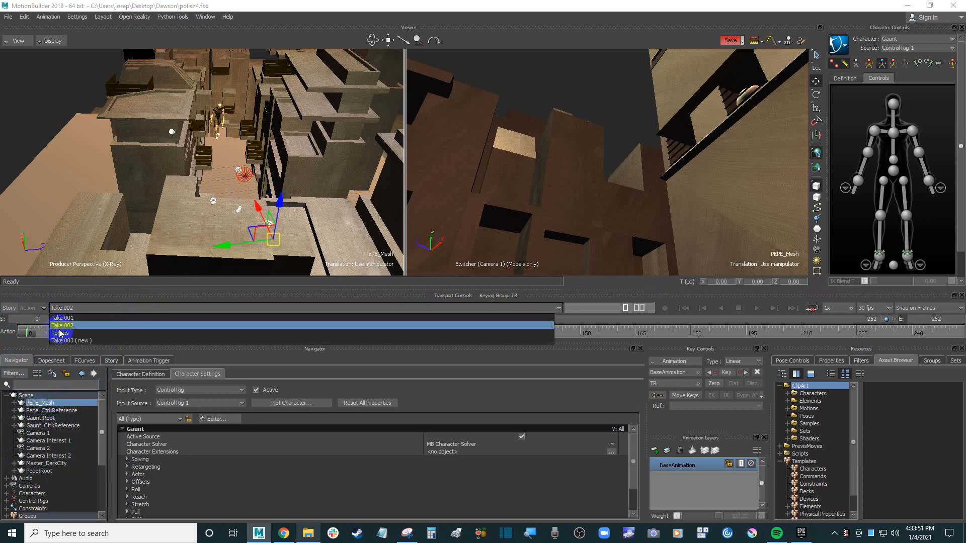
{"action": "left_click", "coordinate": [59, 333]}
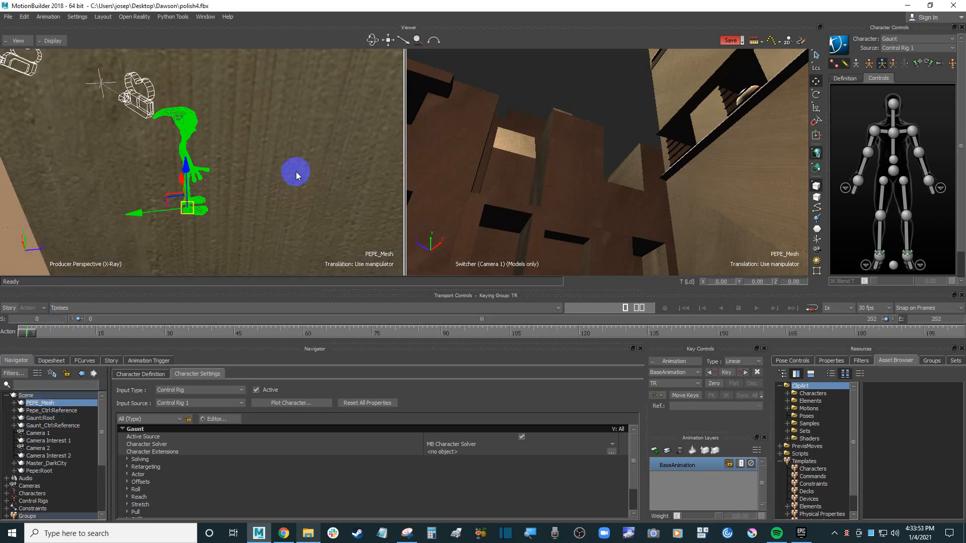
{"action": "mouse_move", "coordinate": [296, 171]}
{"action": "left_mouse_down"}
{"action": "mouse_move", "coordinate": [214, 151]}
{"action": "mouse_move", "coordinate": [293, 153]}
{"action": "mouse_move", "coordinate": [294, 142]}
{"action": "mouse_move", "coordinate": [284, 181]}
{"action": "mouse_move", "coordinate": [282, 156]}
{"action": "mouse_move", "coordinate": [279, 170]}
{"action": "left_mouse_up"}
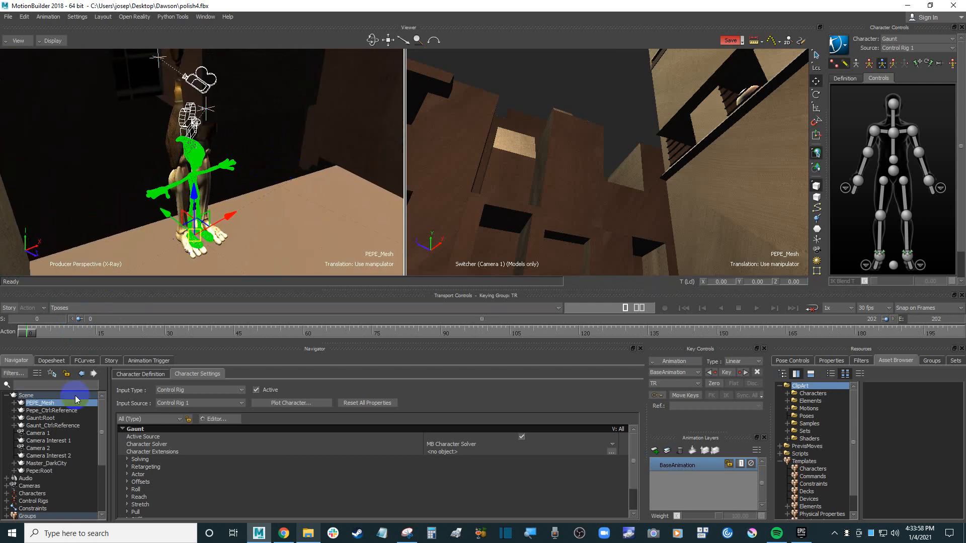
- Select Gaunt:Root and Gaunt_Ctrl:Reference in turn to inspect the Gaunt character's skeleton root and control rig reference
{"action": "left_click", "coordinate": [46, 419]}
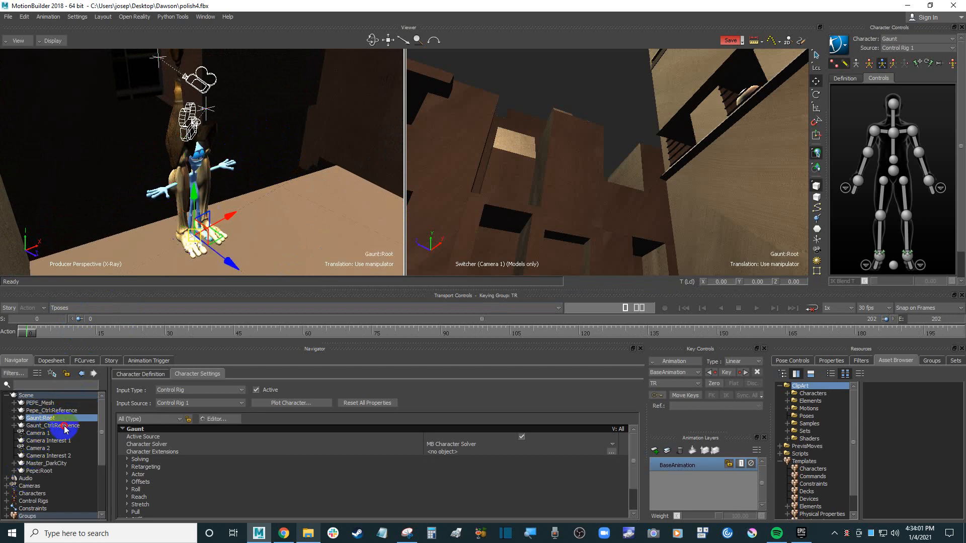
{"action": "left_click", "coordinate": [65, 426]}
{"action": "left_click_drag", "start_coordinate": [138, 272], "coordinate": [223, 238]}
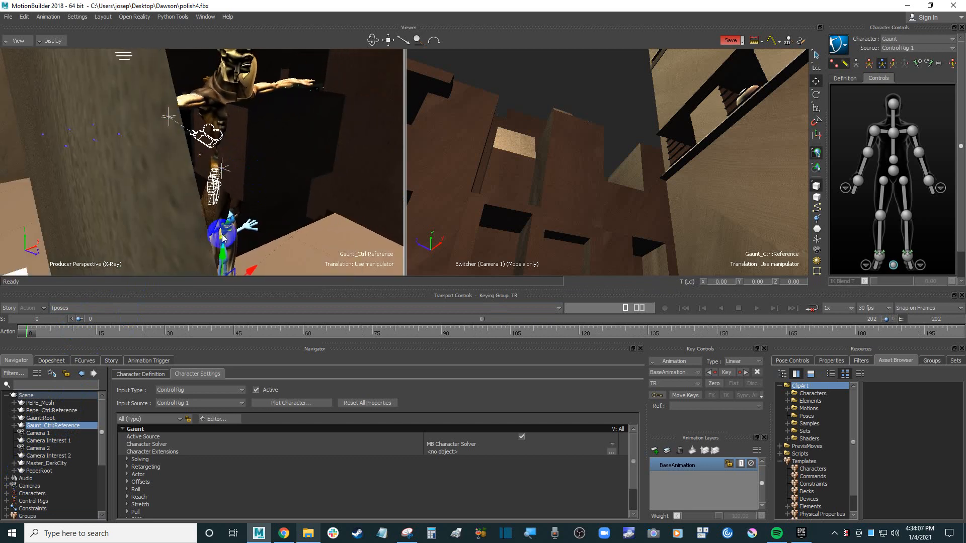
- Select the Master_DarkCity root, try moving the whole city with it, and undo the move
{"action": "left_click", "coordinate": [60, 463]}
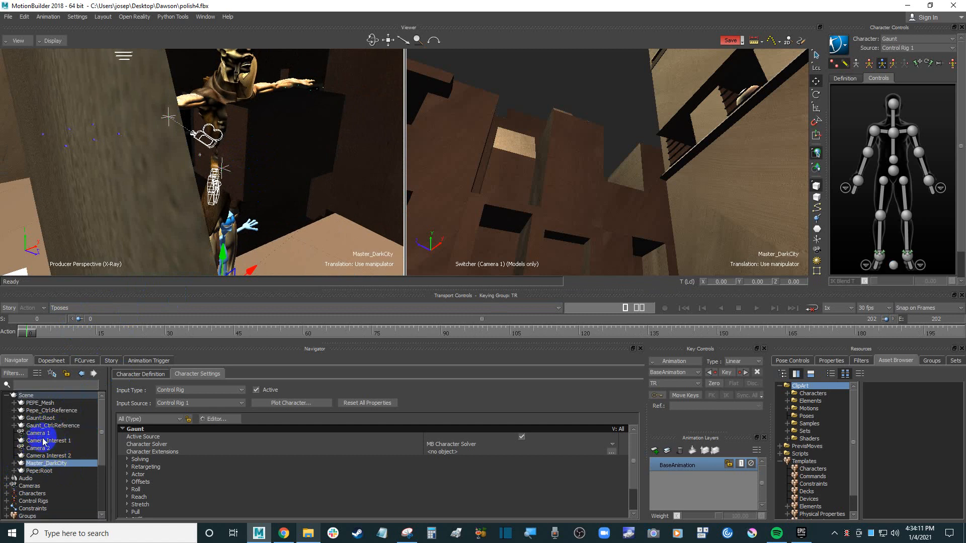
{"action": "double_click", "coordinate": [54, 464]}
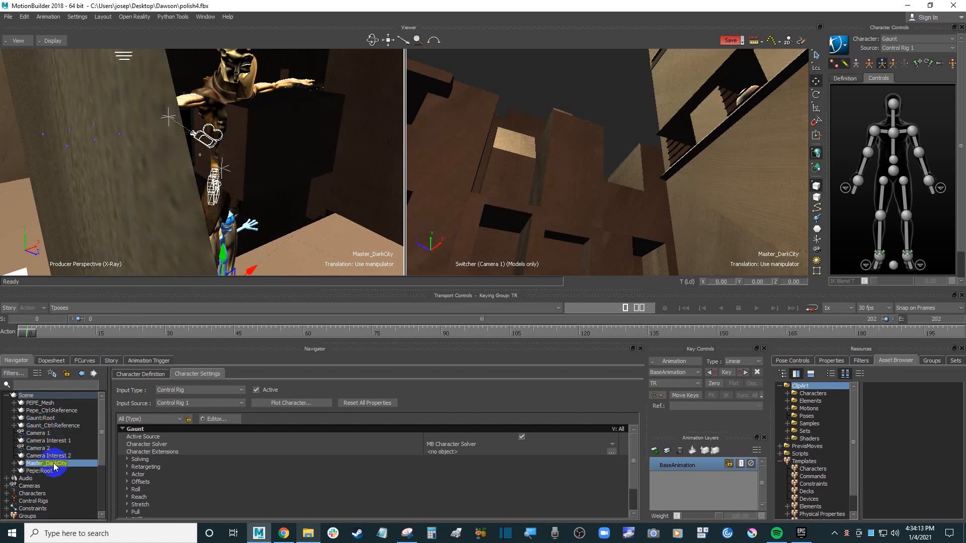
{"action": "scroll", "coordinate": [257, 196], "scroll_direction": "down", "scroll_amount": 10}
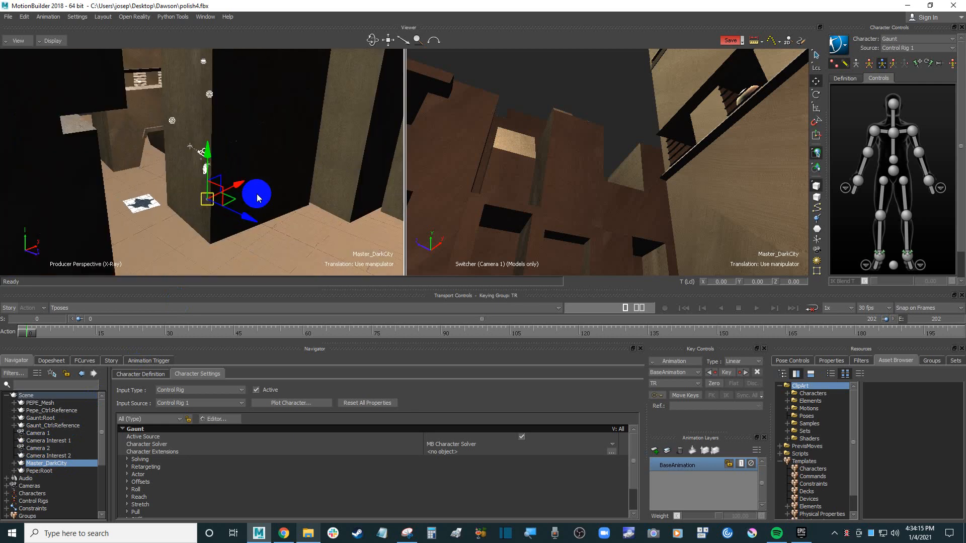
{"action": "left_click_drag", "start_coordinate": [322, 196], "coordinate": [192, 264], "text": "ctrl+shift"}
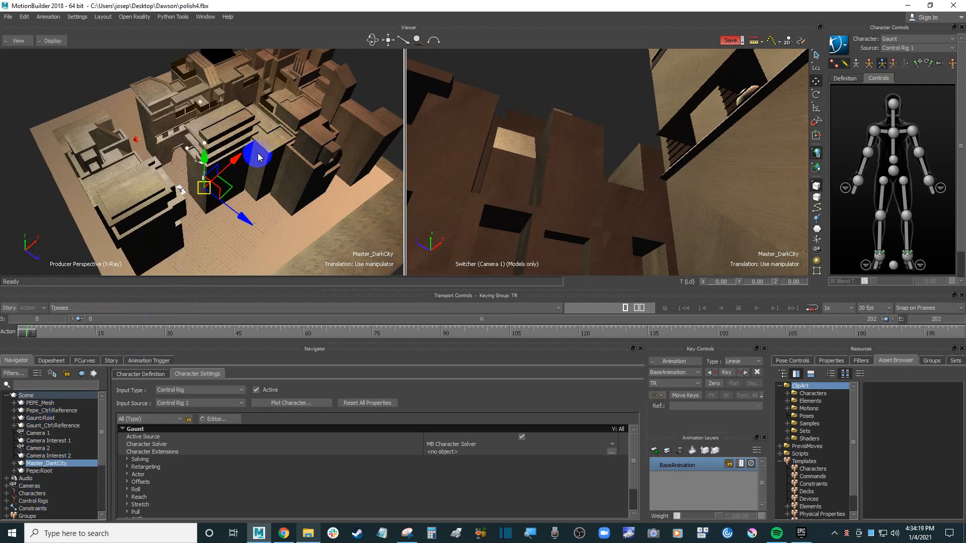
{"action": "mouse_move", "coordinate": [234, 198]}
{"action": "left_mouse_down"}
{"action": "mouse_move", "coordinate": [217, 200]}
{"action": "mouse_move", "coordinate": [206, 229]}
{"action": "mouse_move", "coordinate": [311, 209]}
{"action": "mouse_move", "coordinate": [263, 153]}
{"action": "mouse_move", "coordinate": [243, 213]}
{"action": "mouse_move", "coordinate": [144, 220]}
{"action": "mouse_move", "coordinate": [232, 210]}
{"action": "left_mouse_up"}
{"action": "key", "text": "ctrl+z"}
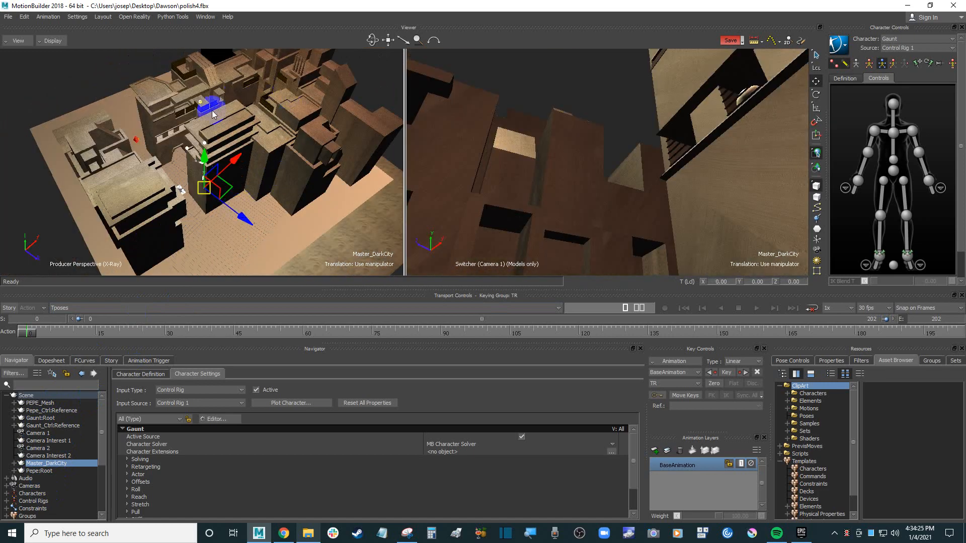
- Expand Master_DarkCity in the scene tree to examine the city pieces parented under it
{"action": "left_click", "coordinate": [14, 463]}
{"action": "scroll", "coordinate": [58, 428], "scroll_direction": "down", "scroll_amount": 2}
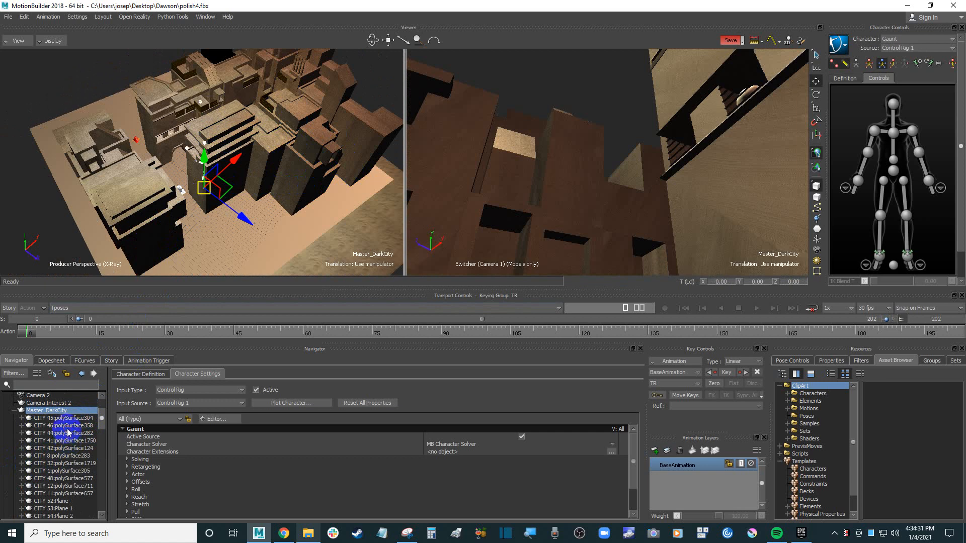
- Select several CITY pieces under Master_DarkCity, including CITY 41:polySurface1750, and finish by reselecting the Master_DarkCity root
{"action": "left_click", "coordinate": [68, 426]}
{"action": "left_click", "coordinate": [70, 457]}
{"action": "left_click", "coordinate": [64, 486]}
{"action": "left_click", "coordinate": [65, 441]}
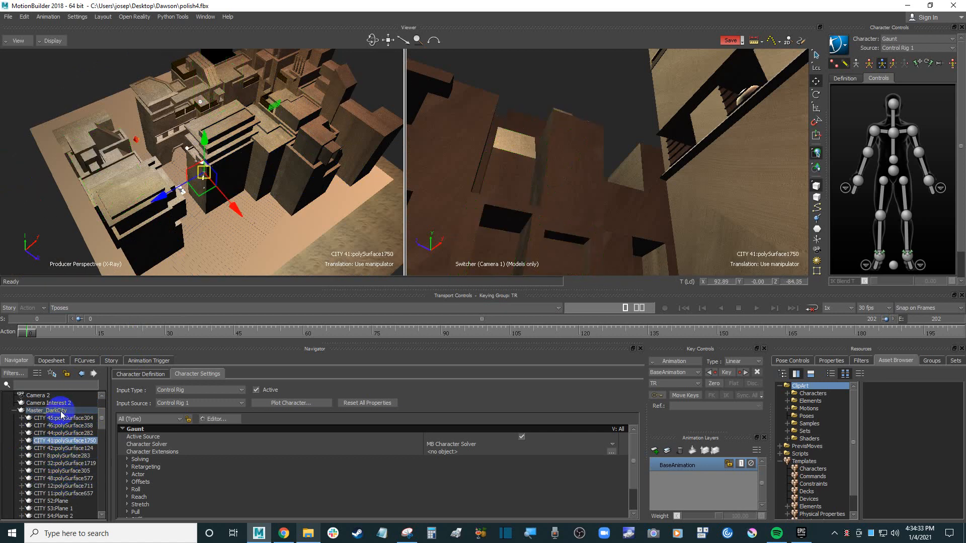
{"action": "left_click", "coordinate": [62, 412]}
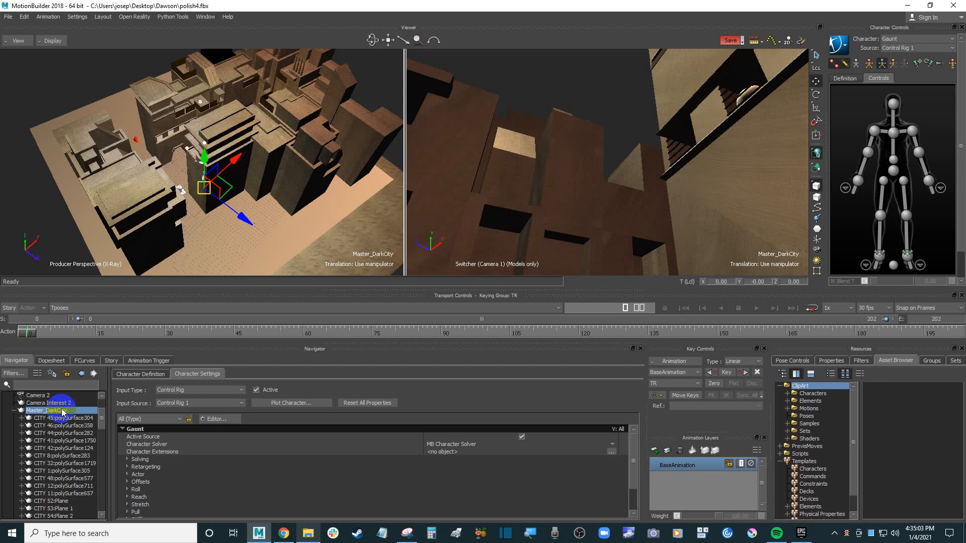
- Select all branches of Master_DarkCity and check the selected city pieces and lights in its expanded hierarchy
{"action": "left_click", "coordinate": [14, 411]}
{"action": "scroll", "coordinate": [74, 428], "scroll_direction": "up", "scroll_amount": 4}
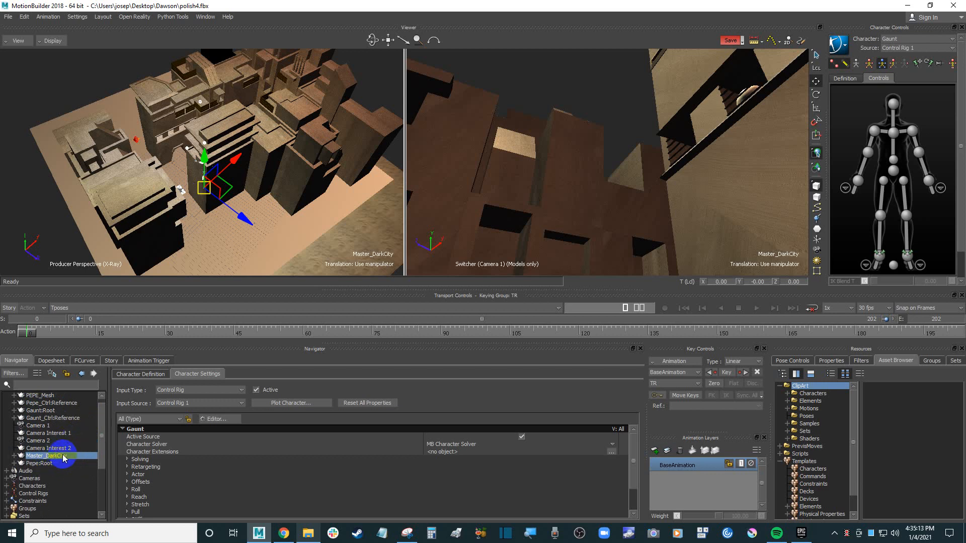
{"action": "right_click", "coordinate": [64, 458]}
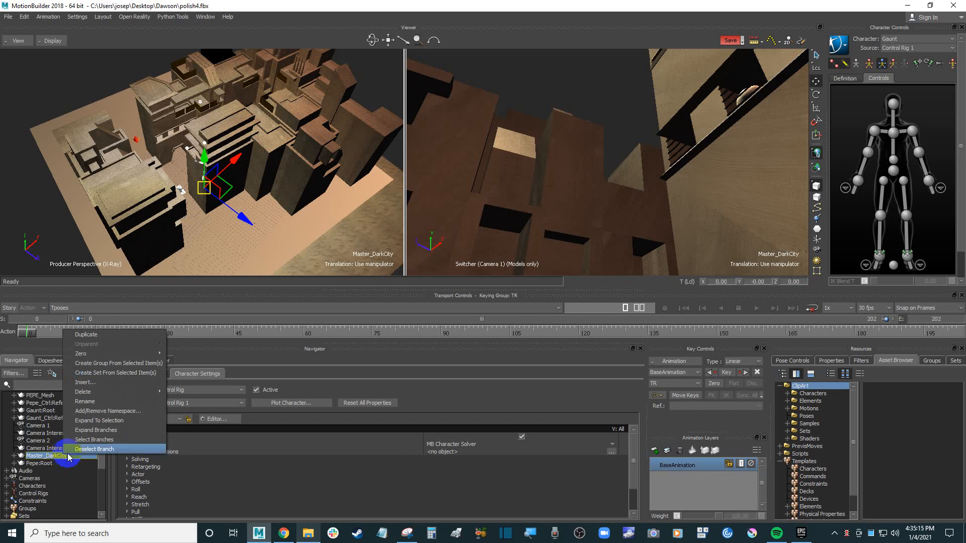
{"action": "left_click", "coordinate": [100, 441]}
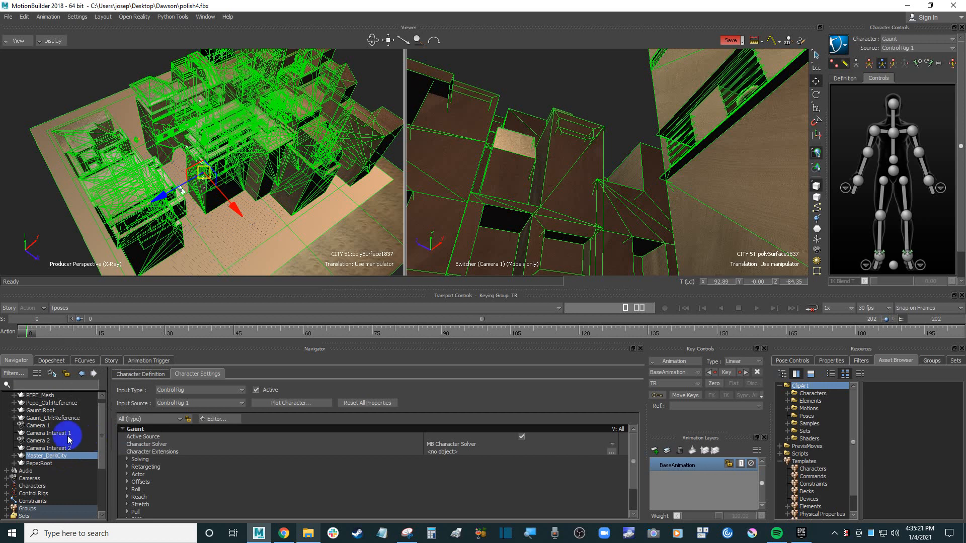
{"action": "scroll", "coordinate": [64, 431], "scroll_direction": "down", "scroll_amount": 5}
{"action": "left_click_drag", "start_coordinate": [102, 437], "coordinate": [102, 435]}
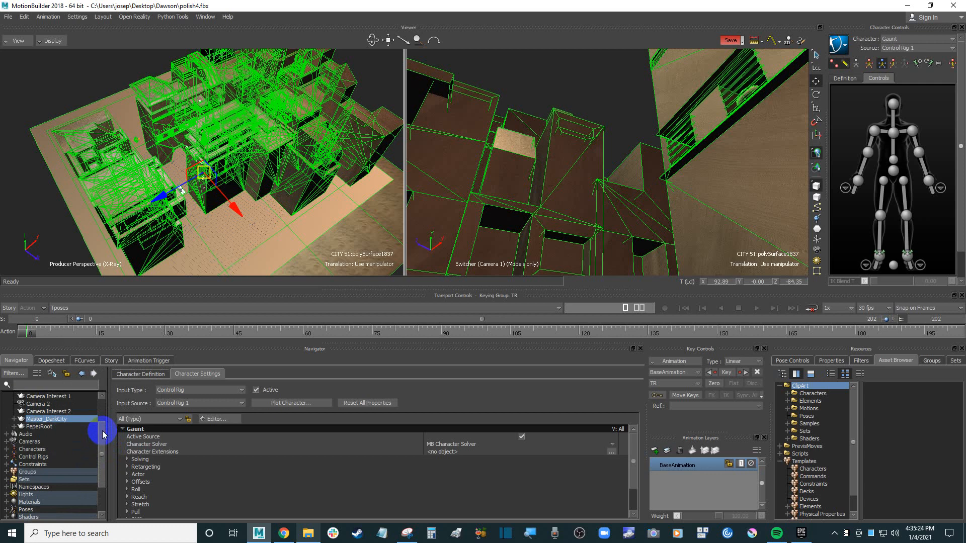
{"action": "left_click", "coordinate": [15, 421]}
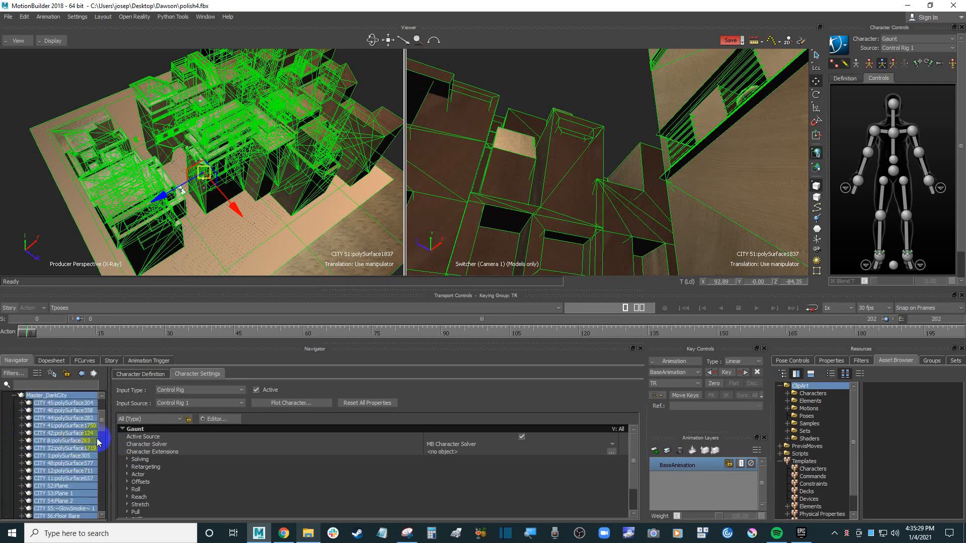
{"action": "left_click_drag", "start_coordinate": [101, 416], "coordinate": [102, 432]}
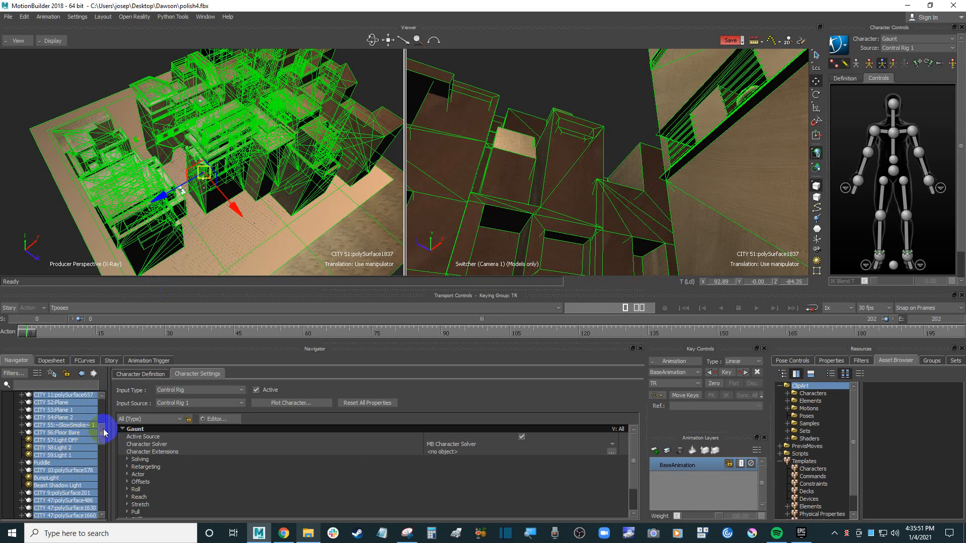
{"action": "left_click_drag", "start_coordinate": [102, 432], "coordinate": [110, 410]}
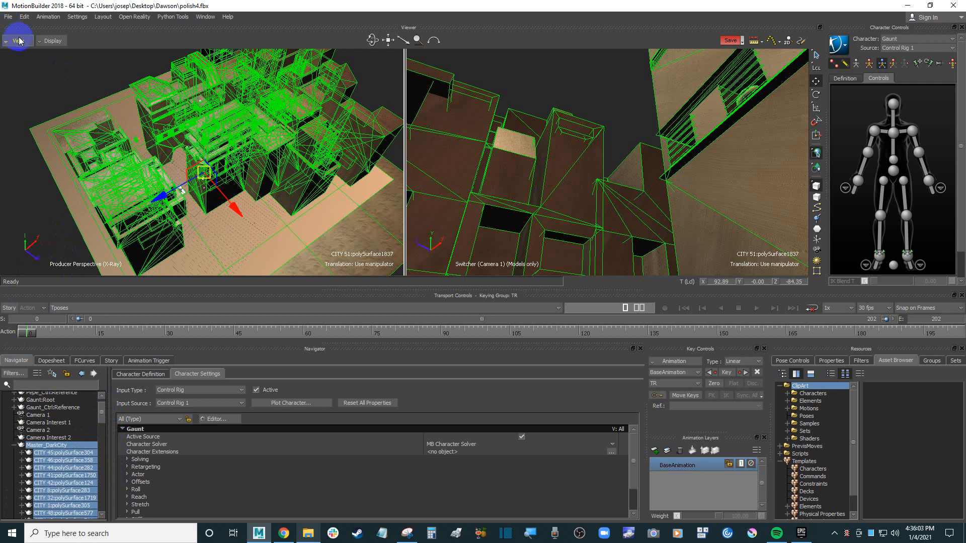
- Save the selected city as DarkCity_2.fbx in the Dawson folder with media embedded, overwriting the existing file
{"action": "left_click", "coordinate": [7, 16]}
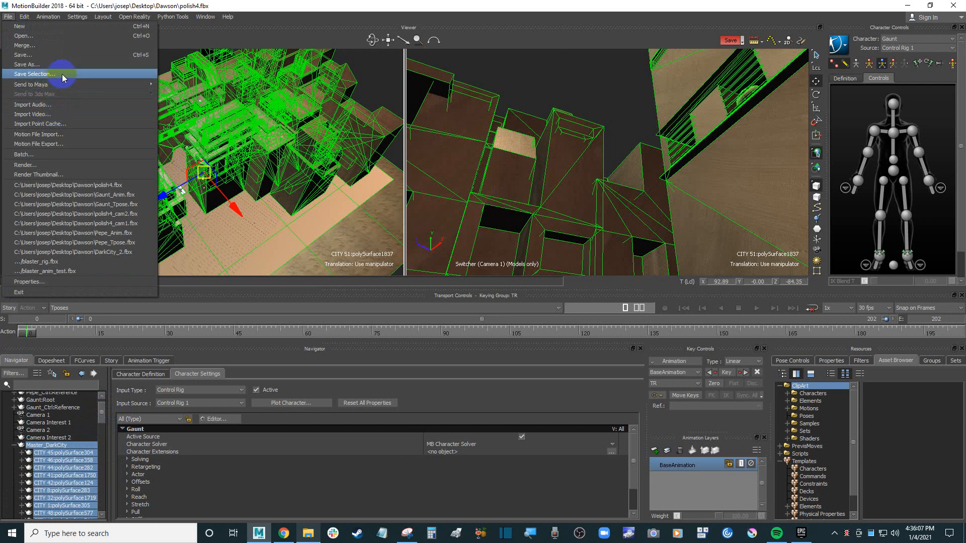
{"action": "left_click", "coordinate": [45, 3]}
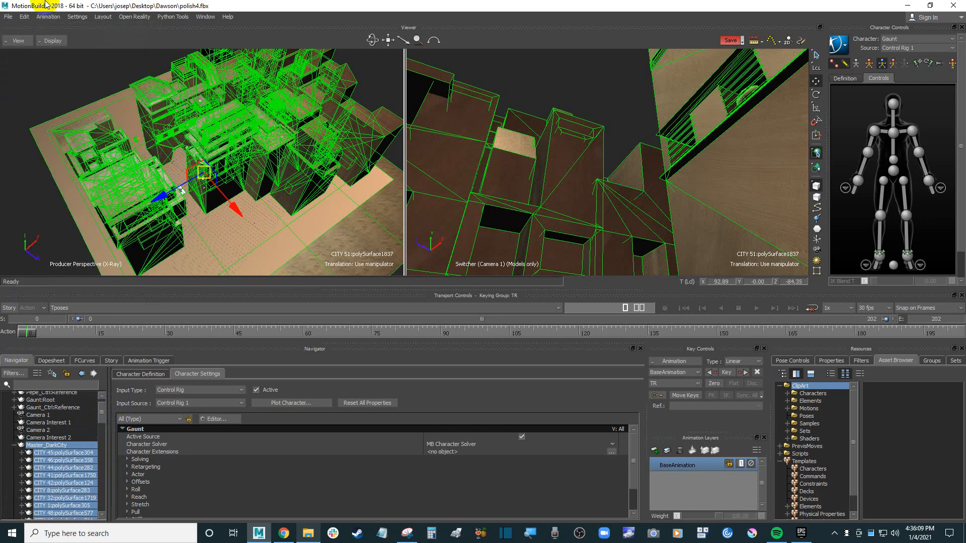
{"action": "left_click", "coordinate": [10, 16]}
{"action": "left_click", "coordinate": [71, 74]}
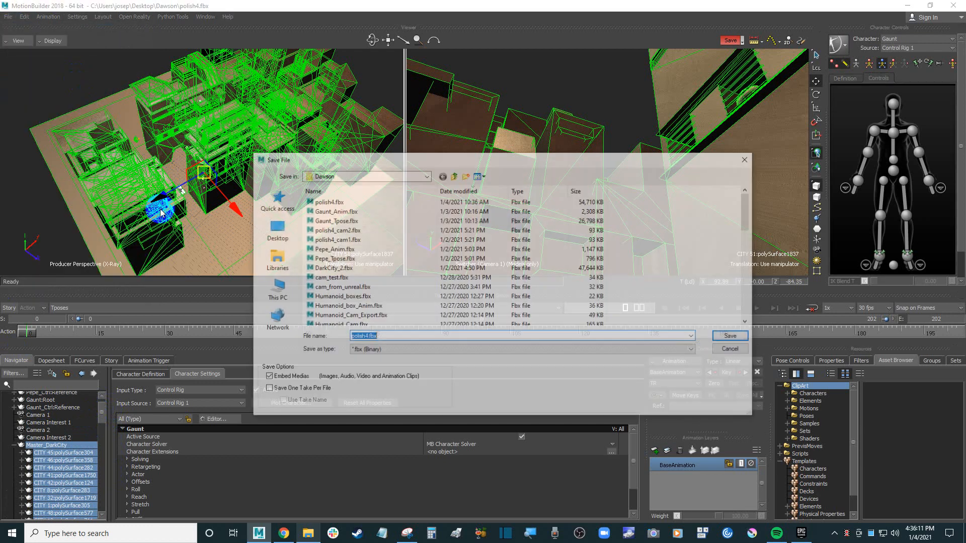
{"action": "left_click_drag", "start_coordinate": [411, 158], "coordinate": [375, 160]}
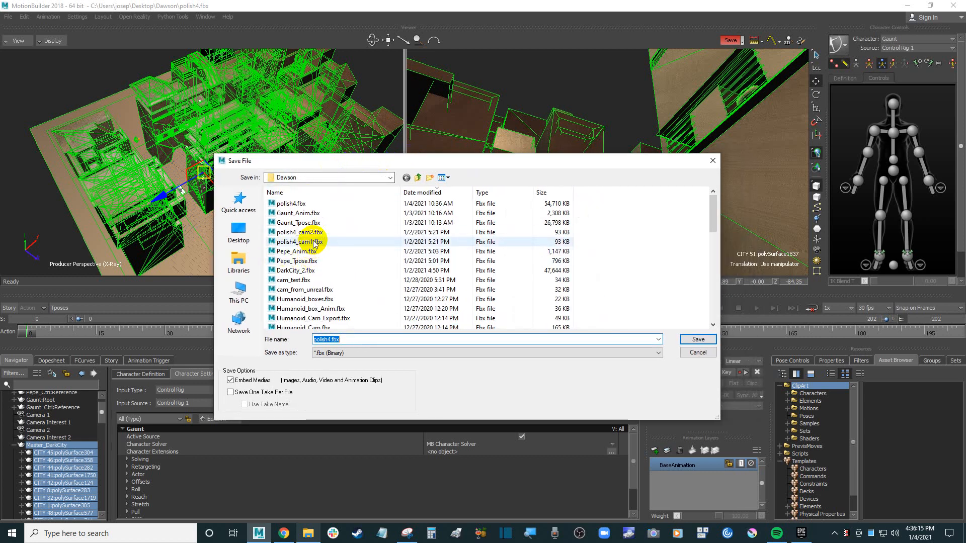
{"action": "left_click", "coordinate": [312, 272]}
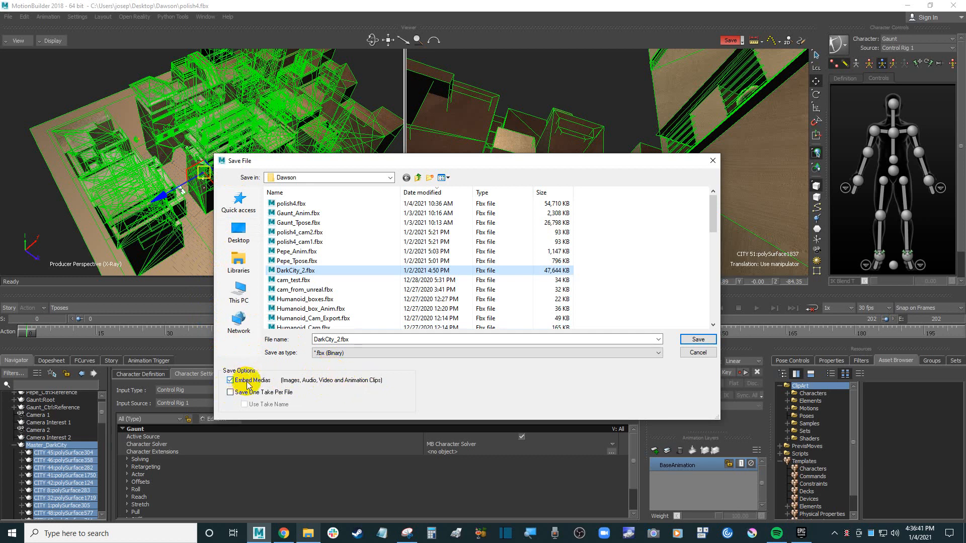
{"action": "left_click", "coordinate": [699, 340]}
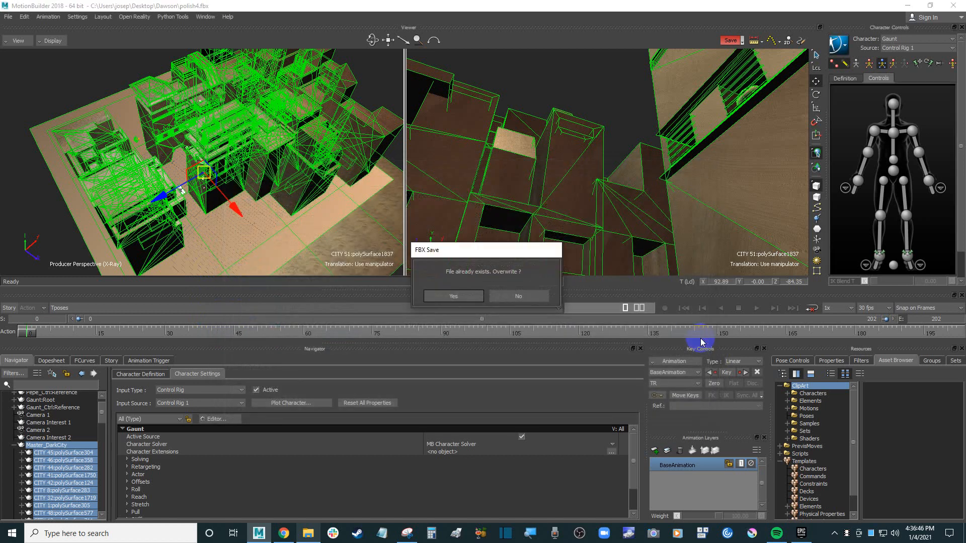
{"action": "left_click", "coordinate": [454, 297]}
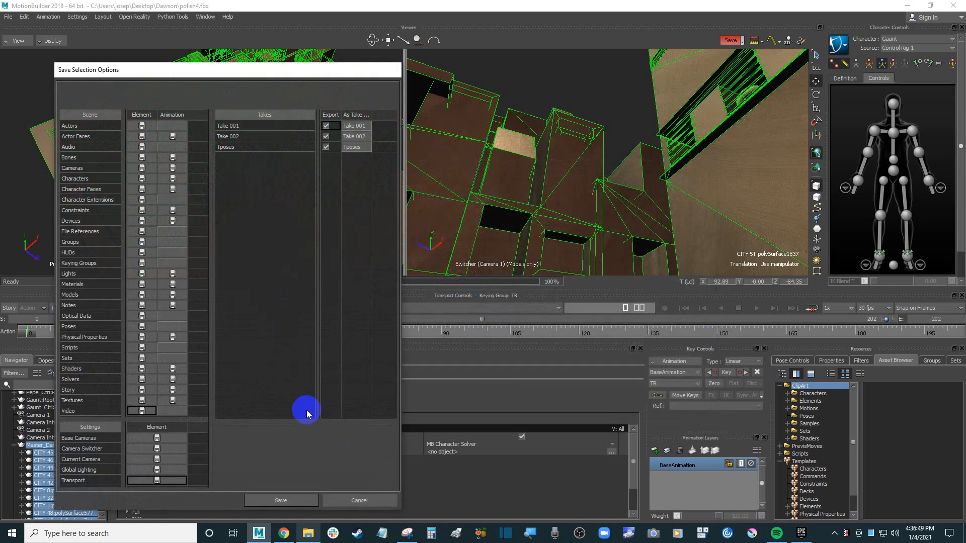
- Exclude Take 001, Take 002 and Tposes from the selection export and complete the save
{"action": "left_click", "coordinate": [330, 116]}
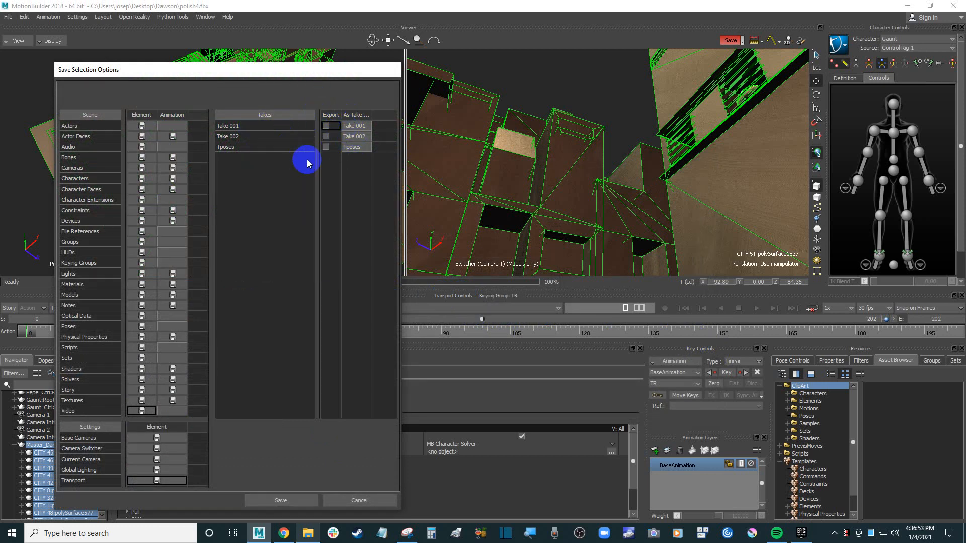
{"action": "left_click", "coordinate": [331, 116]}
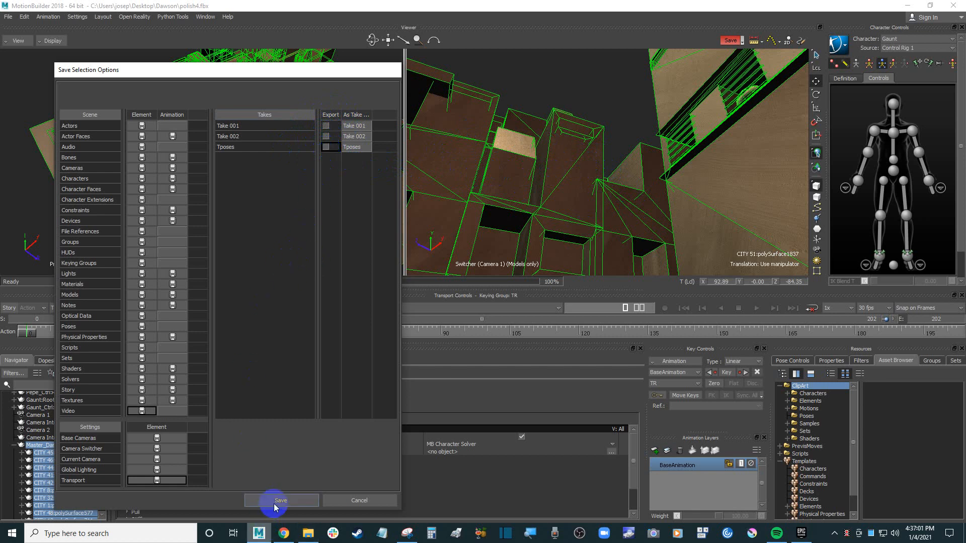
{"action": "left_click", "coordinate": [293, 500]}
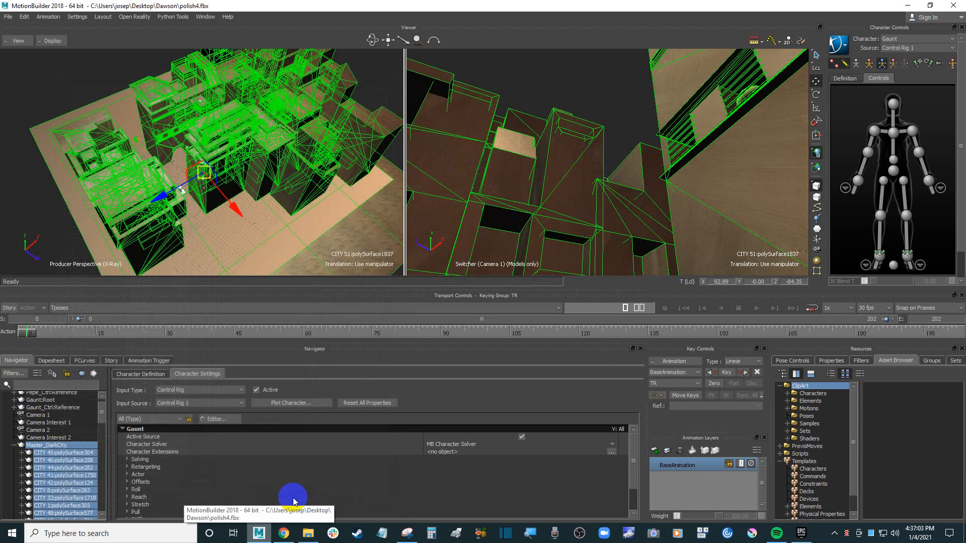
- Clear the selection, collapse Master_DarkCity in the scene tree, and select it again with all its branches
{"action": "left_click", "coordinate": [29, 182]}
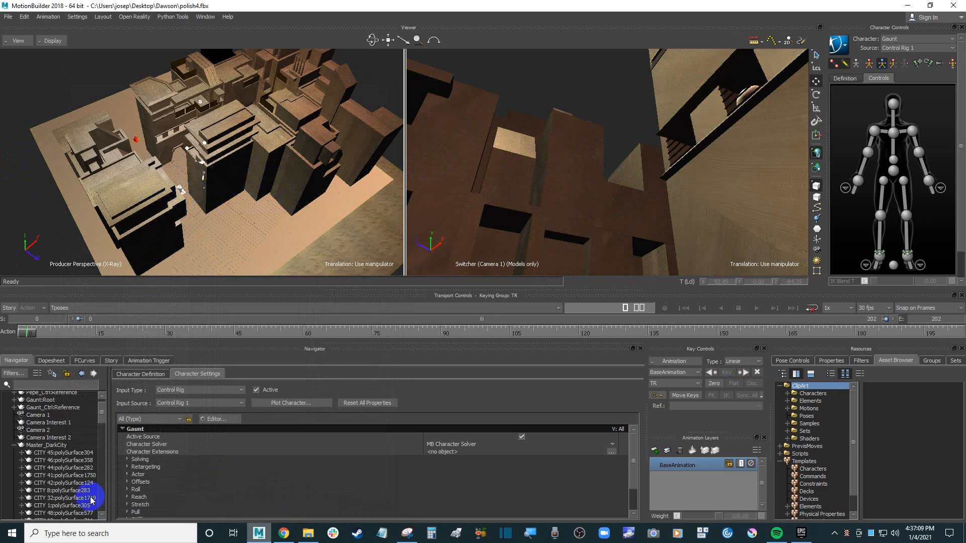
{"action": "scroll", "coordinate": [101, 399], "scroll_direction": "up", "scroll_amount": 1}
{"action": "left_click", "coordinate": [10, 465]}
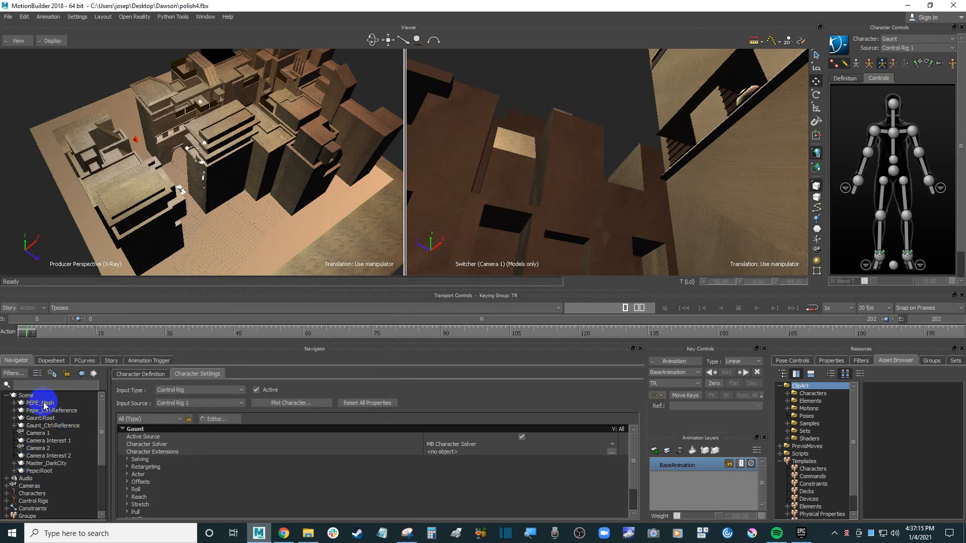
{"action": "left_click", "coordinate": [68, 464]}
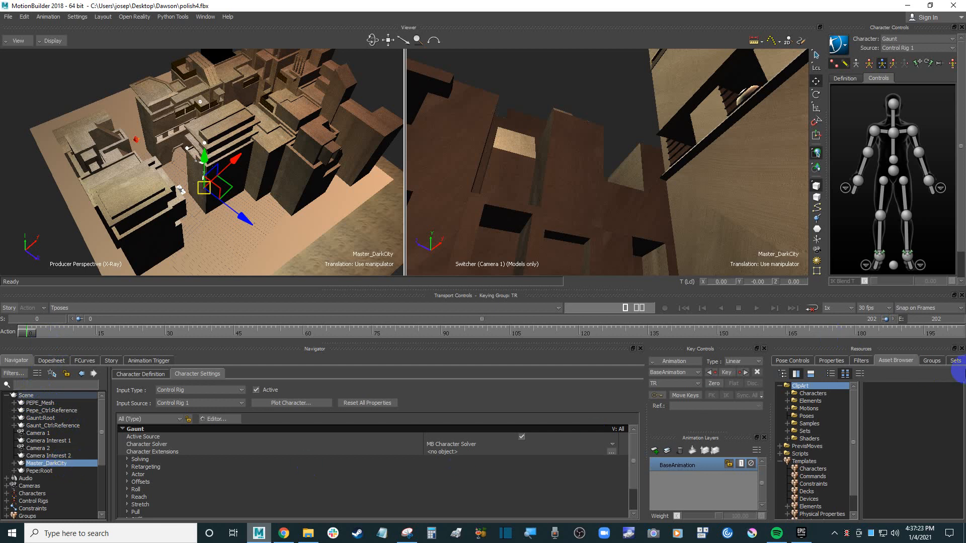
{"action": "right_click", "coordinate": [61, 467]}
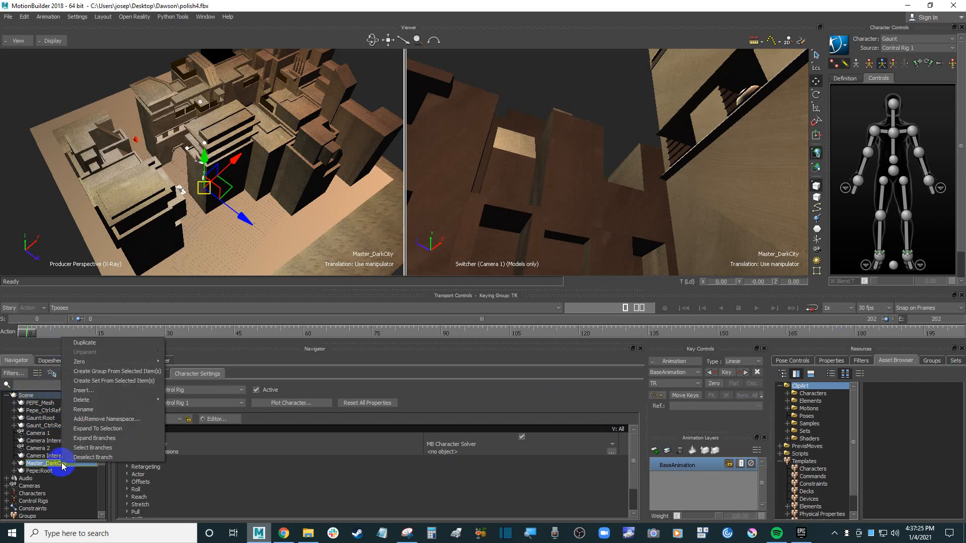
{"action": "left_click", "coordinate": [96, 447]}
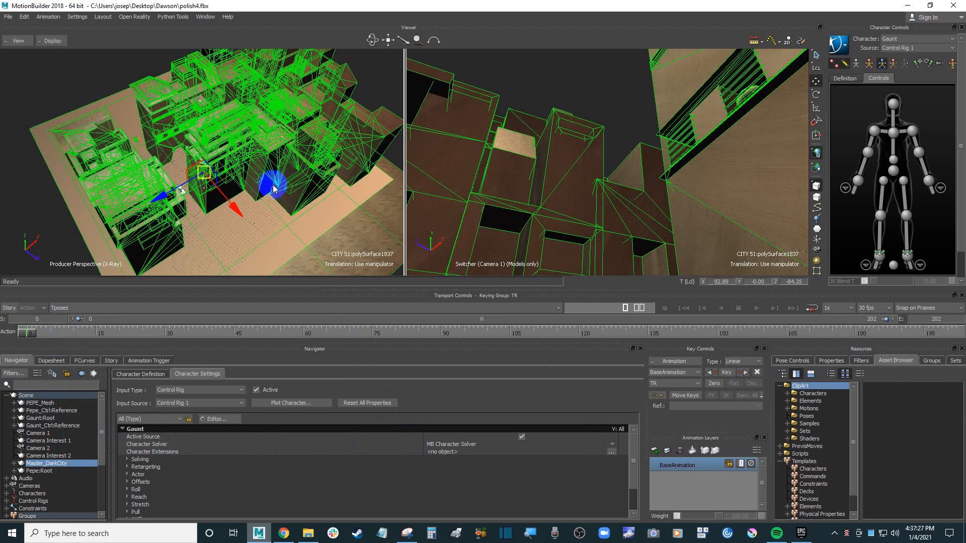
- Create a group from the selected city branches and name it environement
{"action": "left_click", "coordinate": [932, 361]}
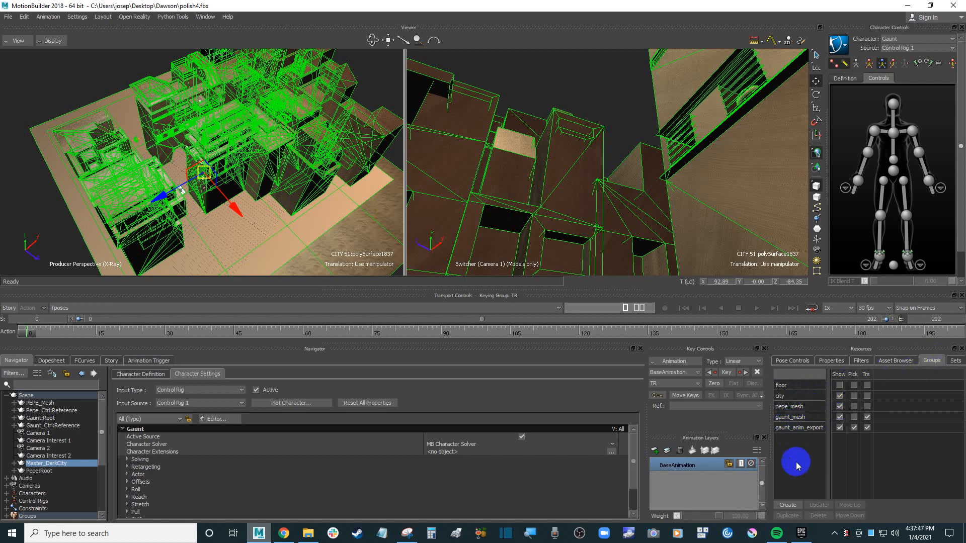
{"action": "left_click", "coordinate": [794, 506]}
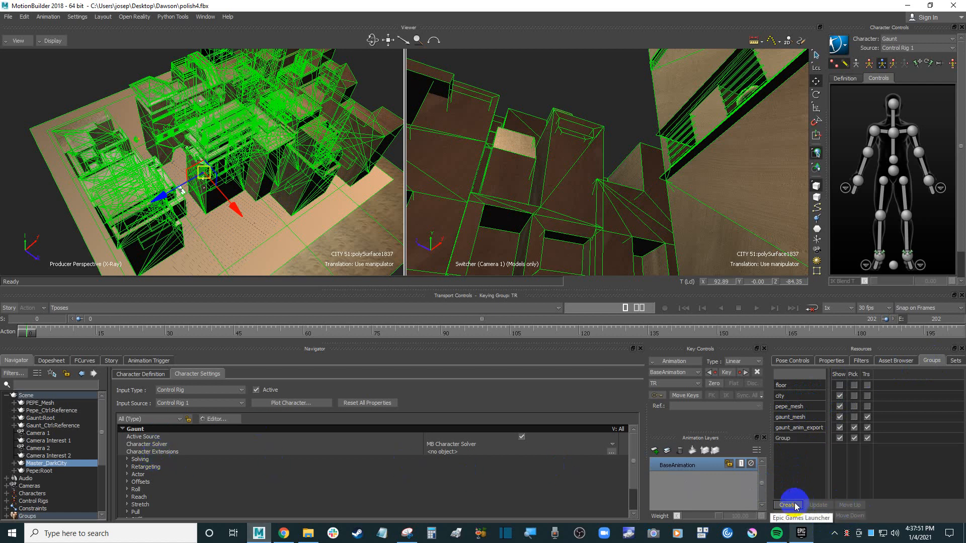
{"action": "double_click", "coordinate": [798, 436]}
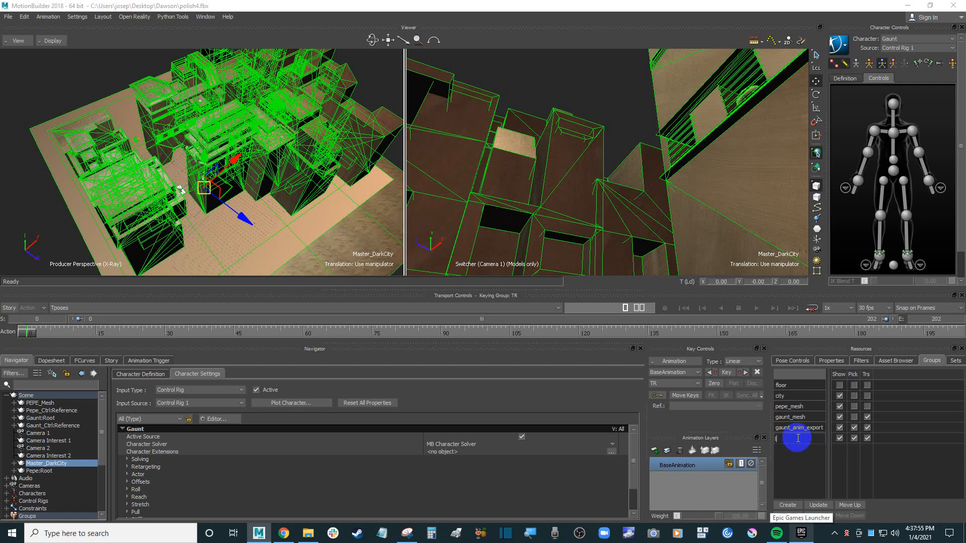
{"action": "type", "text": "la"}
{"action": "key", "text": "BackSpace"}
{"action": "key", "text": "BackSpace"}
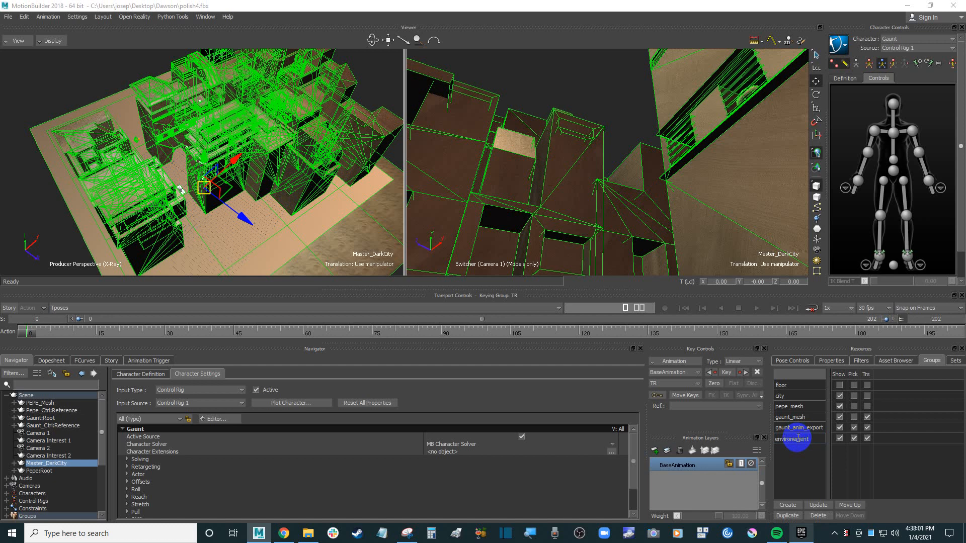
{"action": "double_click", "coordinate": [794, 438]}
{"action": "left_click", "coordinate": [794, 439]}
{"action": "key", "text": "BackSpace"}
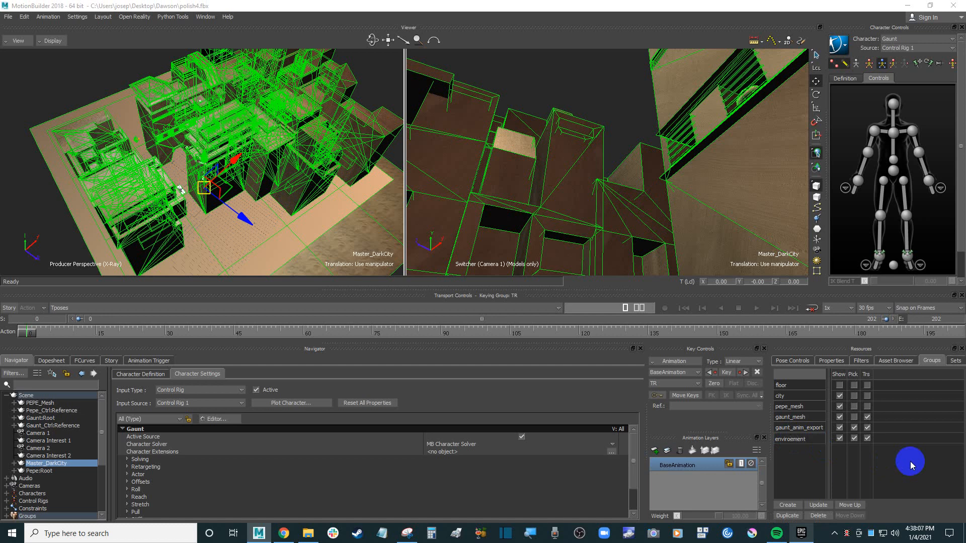
{"action": "type", "text": "n"}
{"action": "key", "text": "Return"}
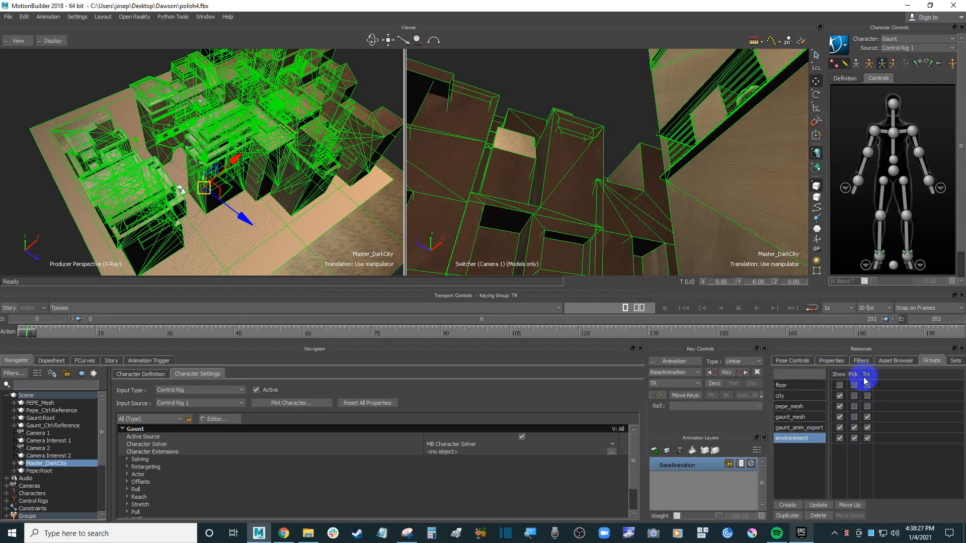
- Turn off Trs for the environement group and test hiding and showing the city with its Show setting
{"action": "left_click", "coordinate": [867, 438]}
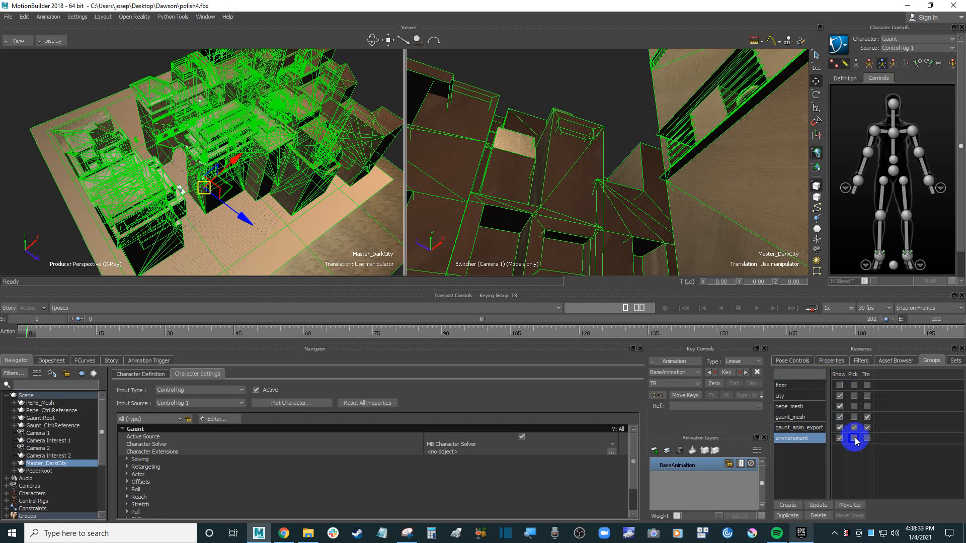
{"action": "left_click", "coordinate": [839, 439]}
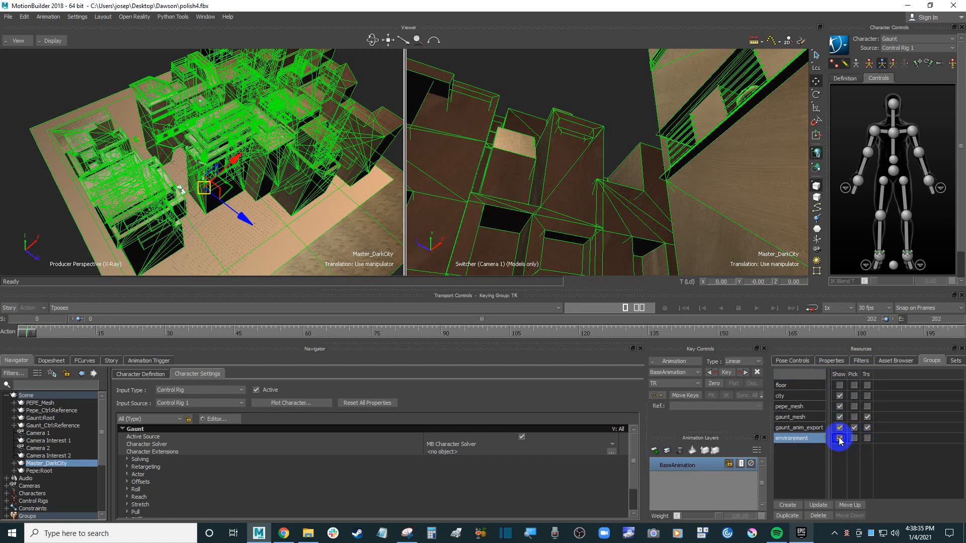
{"action": "left_click", "coordinate": [839, 439]}
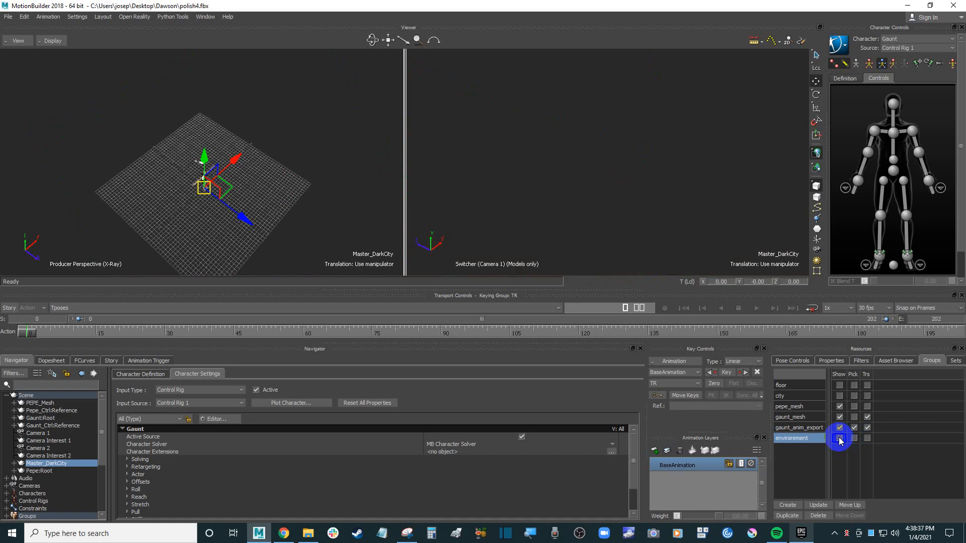
{"action": "left_click", "coordinate": [839, 439]}
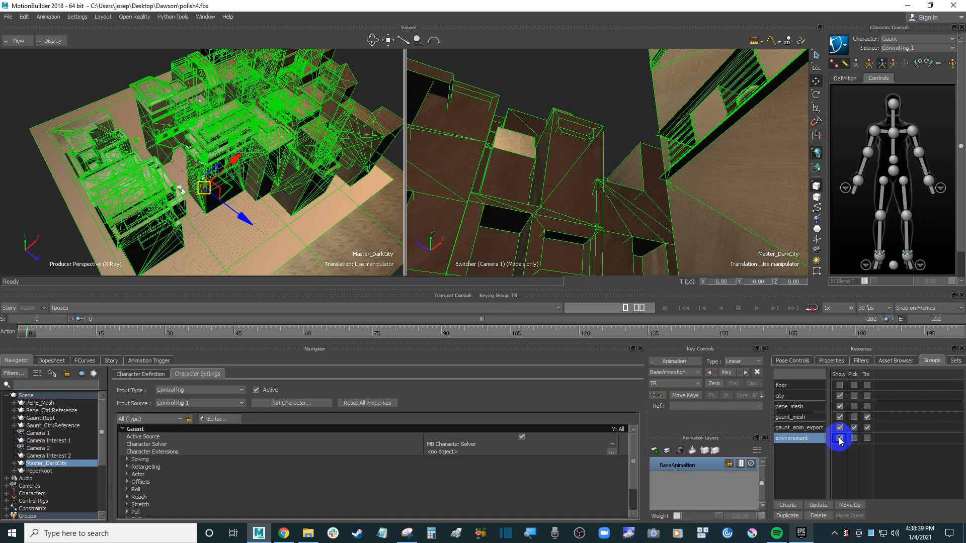
{"action": "left_click", "coordinate": [30, 190]}
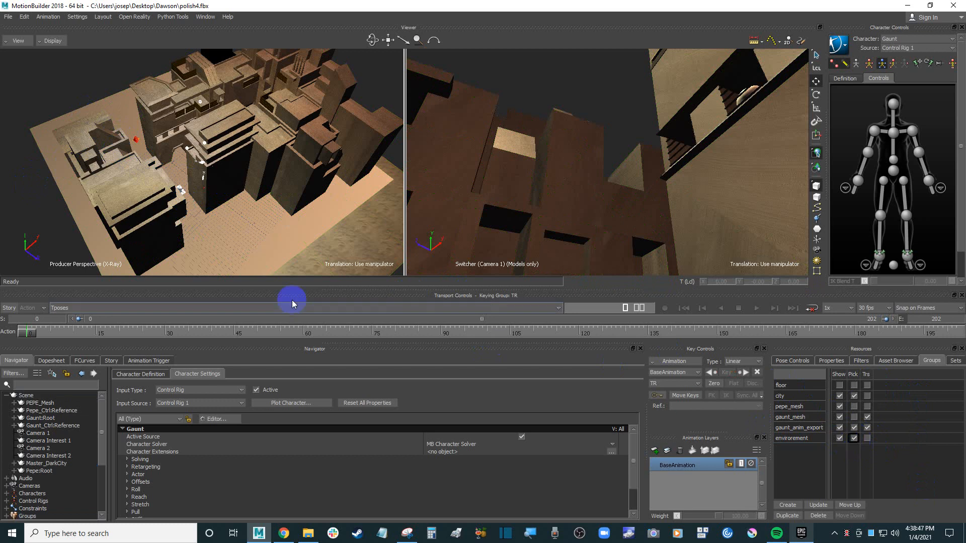
- Test selecting city buildings in the perspective view, clear the selection, and turn off Pick for the environement group
{"action": "left_click", "coordinate": [144, 199]}
{"action": "left_click", "coordinate": [312, 147]}
{"action": "left_click", "coordinate": [360, 123]}
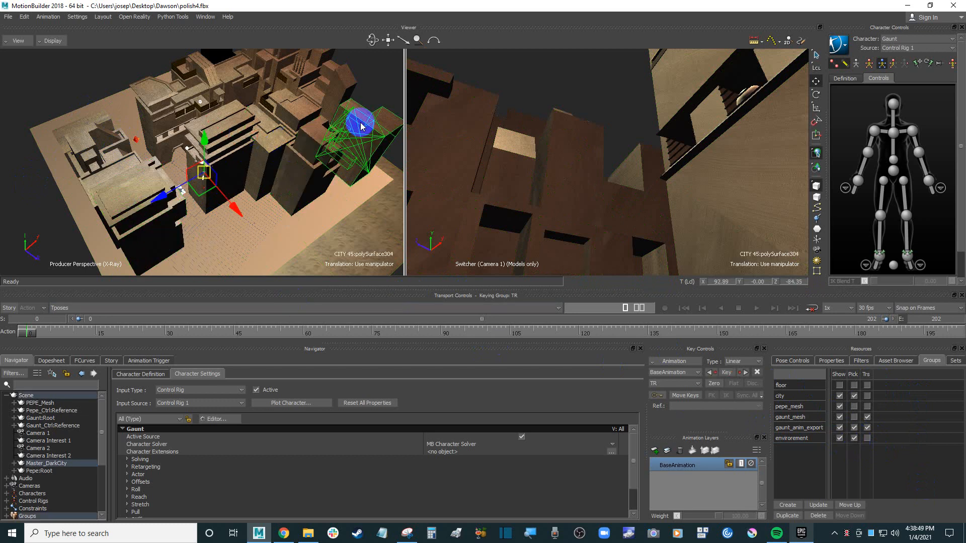
{"action": "left_click", "coordinate": [54, 123]}
{"action": "left_click", "coordinate": [35, 194]}
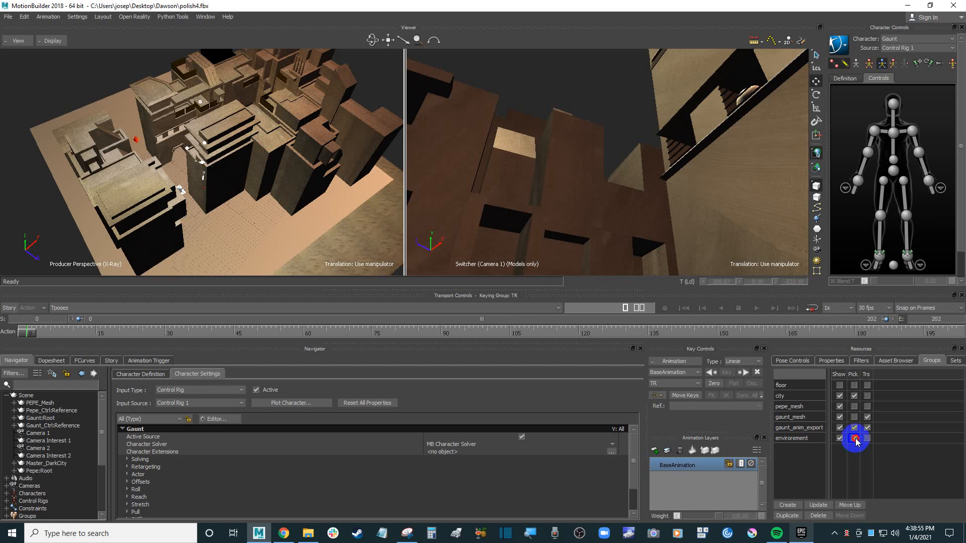
- Hide the city and environement groups using their Show settings so the characters can be viewed alone
{"action": "left_click_drag", "start_coordinate": [196, 176], "coordinate": [264, 167], "text": "ctrl+shift"}
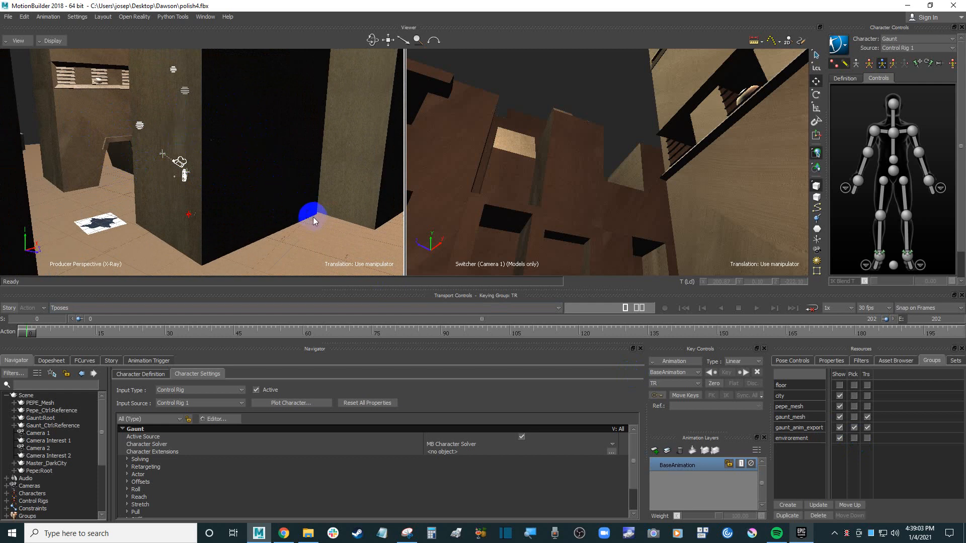
{"action": "scroll", "coordinate": [289, 201], "scroll_direction": "down", "scroll_amount": 5}
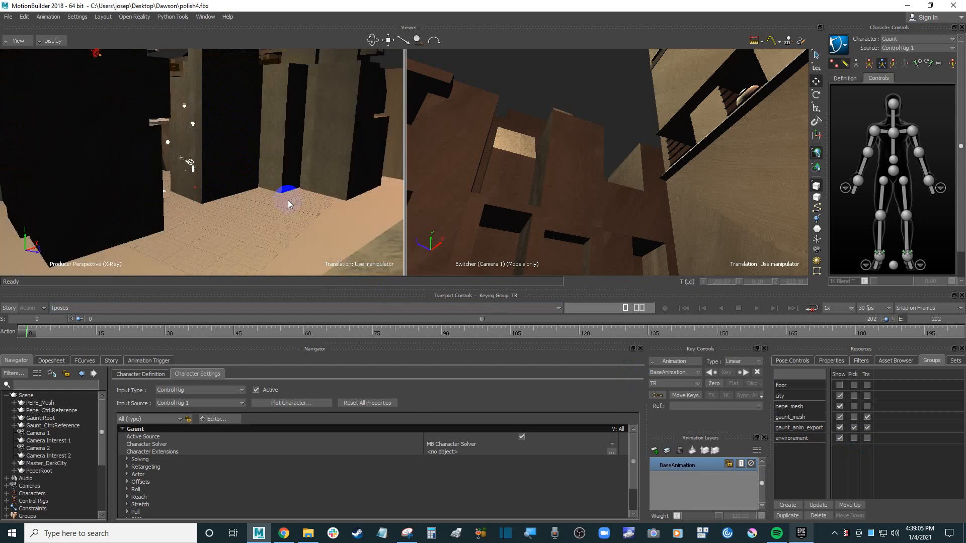
{"action": "scroll", "coordinate": [288, 201], "scroll_direction": "up", "scroll_amount": 2}
{"action": "scroll", "coordinate": [288, 202], "scroll_direction": "down", "scroll_amount": 1}
{"action": "scroll", "coordinate": [288, 203], "scroll_direction": "up", "scroll_amount": 2}
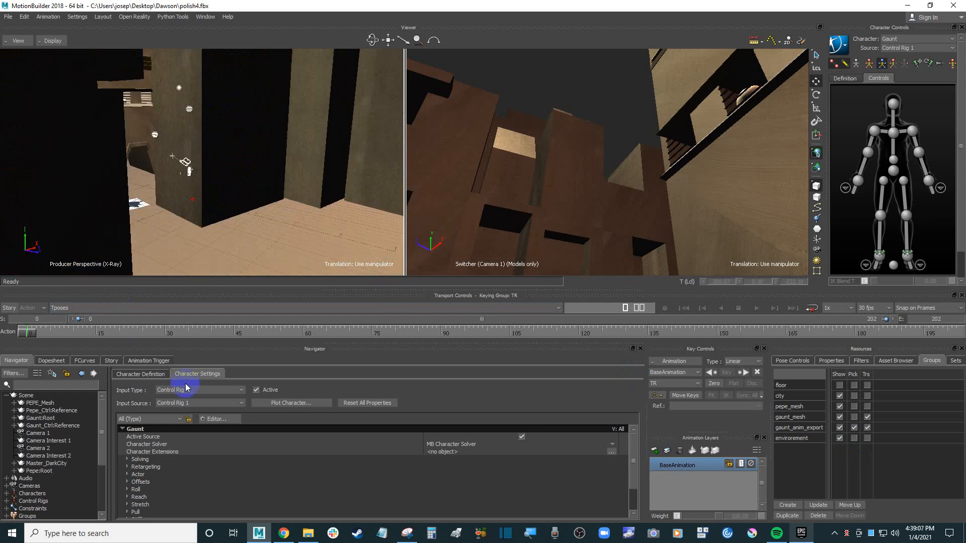
{"action": "left_click", "coordinate": [840, 438]}
{"action": "scroll", "coordinate": [263, 204], "scroll_direction": "up", "scroll_amount": 1}
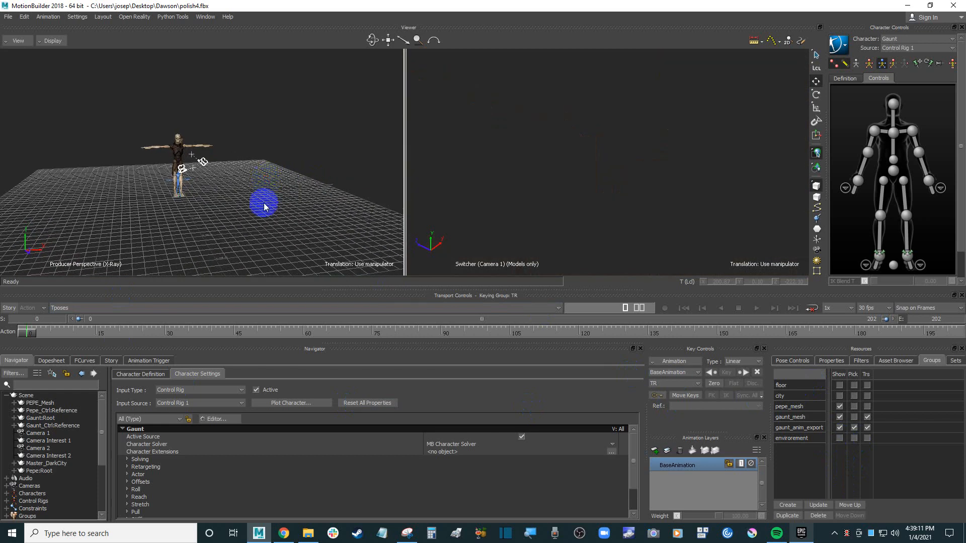
{"action": "scroll", "coordinate": [264, 204], "scroll_direction": "up", "scroll_amount": 4}
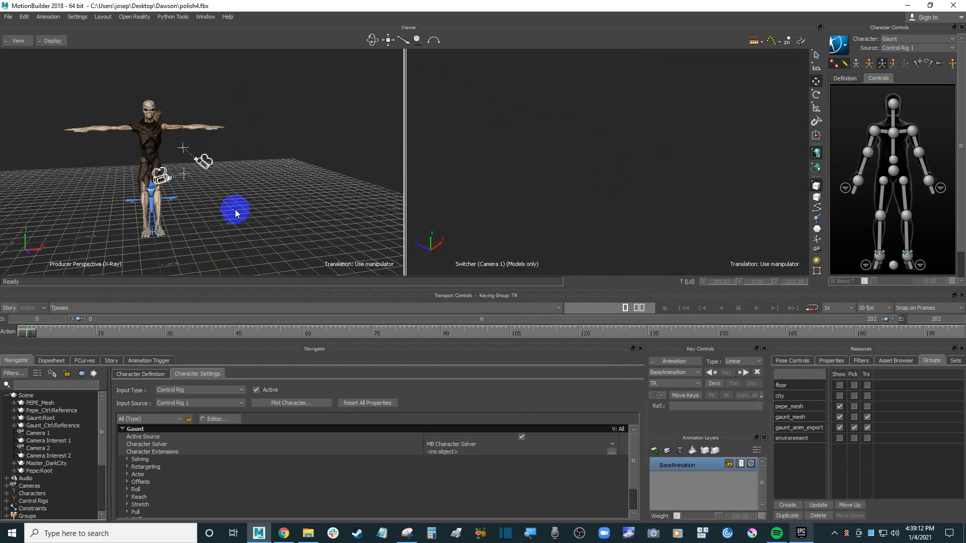
{"action": "left_click", "coordinate": [88, 306]}
{"action": "left_click", "coordinate": [279, 151]}
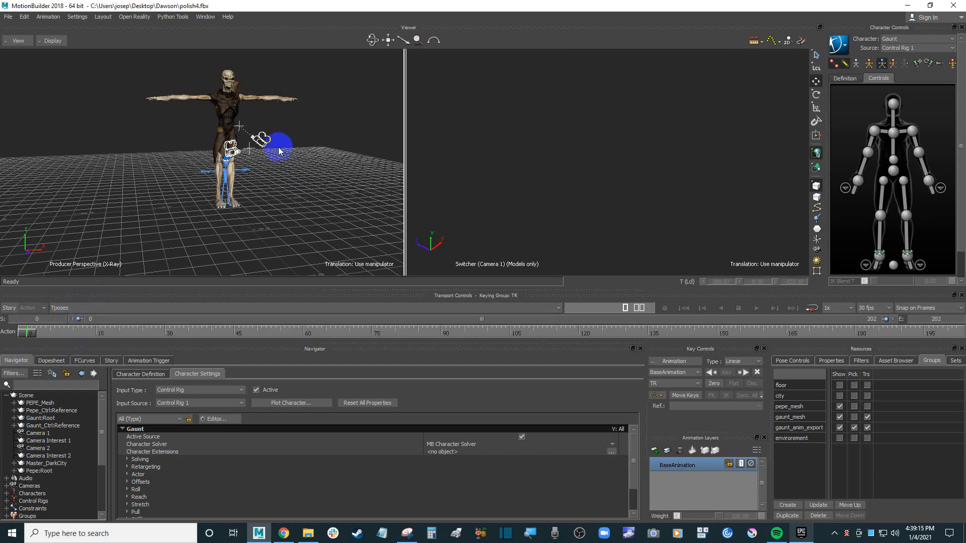
{"action": "left_click_drag", "start_coordinate": [314, 185], "coordinate": [309, 161], "text": "ctrl"}
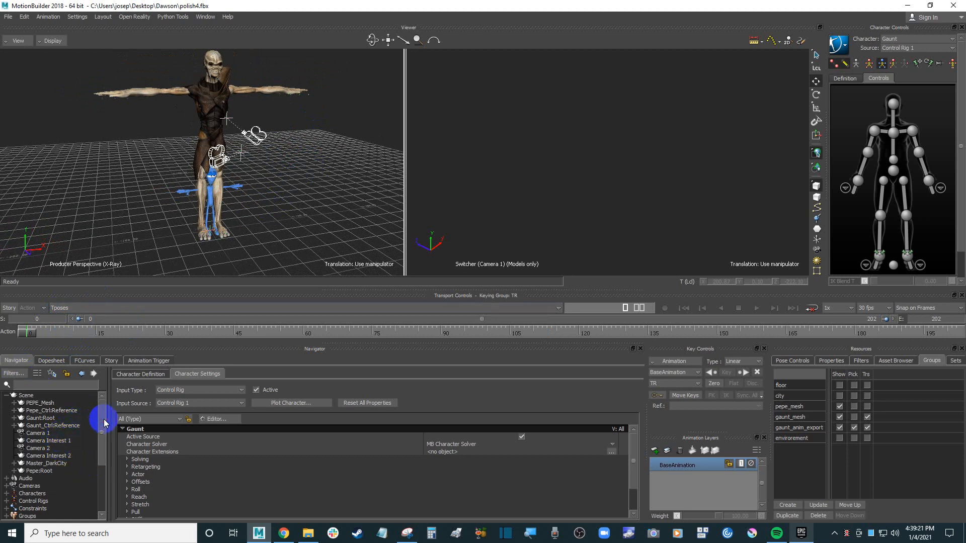
{"action": "left_click", "coordinate": [894, 265]}
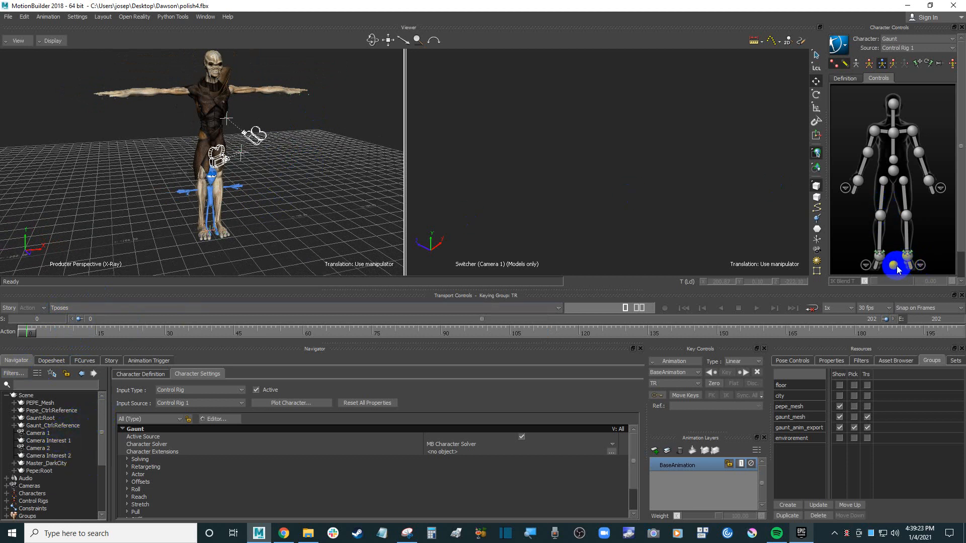
- Select PEPE_Mesh in the scene tree, expand its branch to examine its materials, and clear the selection
{"action": "left_click", "coordinate": [49, 404]}
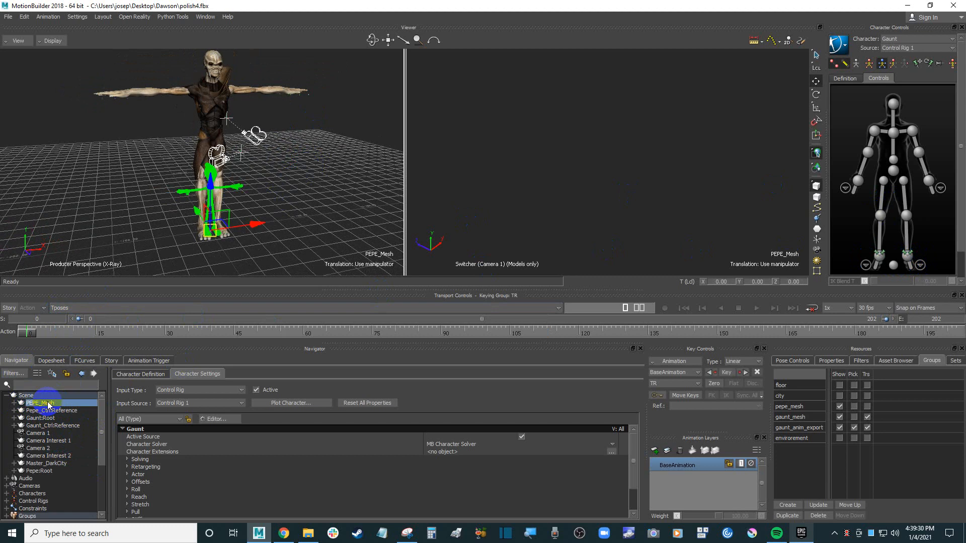
{"action": "left_click", "coordinate": [15, 403]}
{"action": "scroll", "coordinate": [302, 191], "scroll_direction": "up", "scroll_amount": 5}
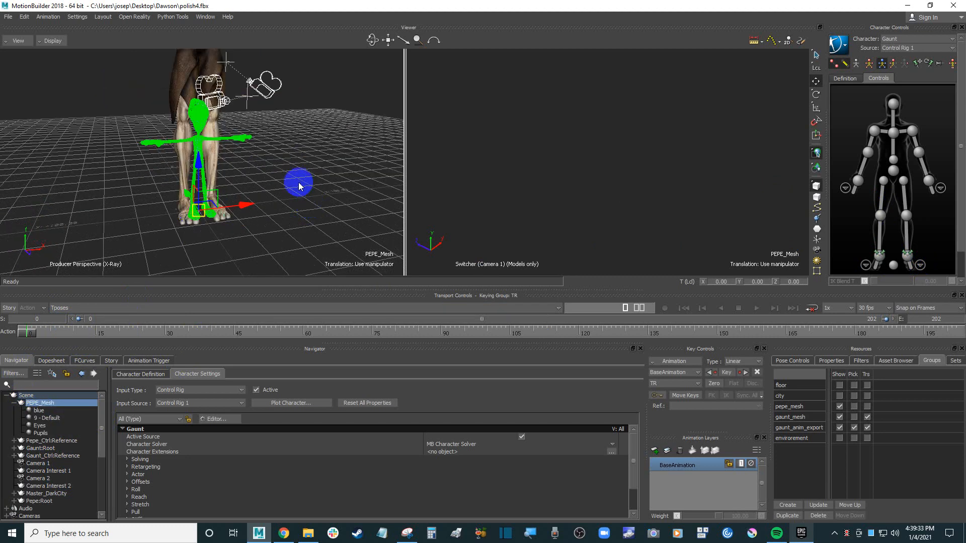
{"action": "scroll", "coordinate": [308, 189], "scroll_direction": "up", "scroll_amount": 3}
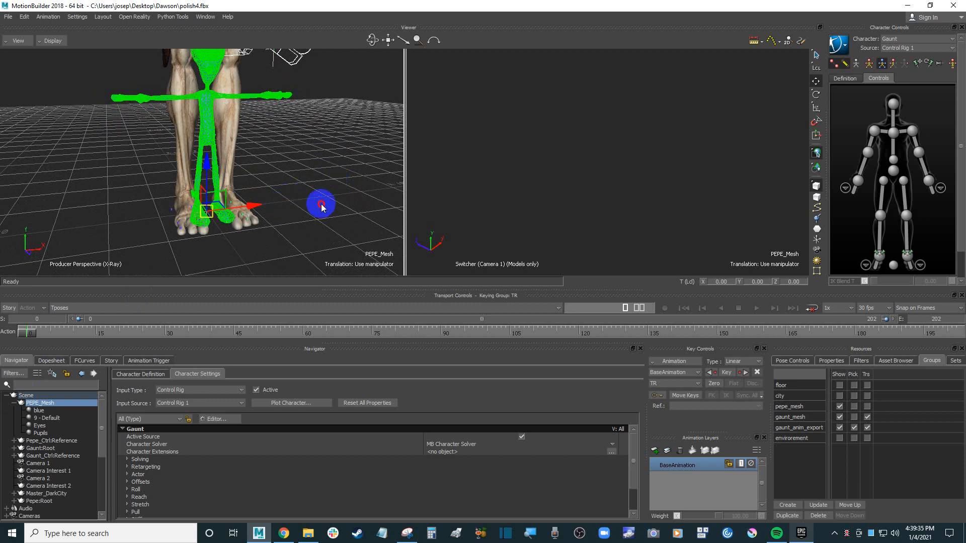
{"action": "left_click", "coordinate": [199, 217]}
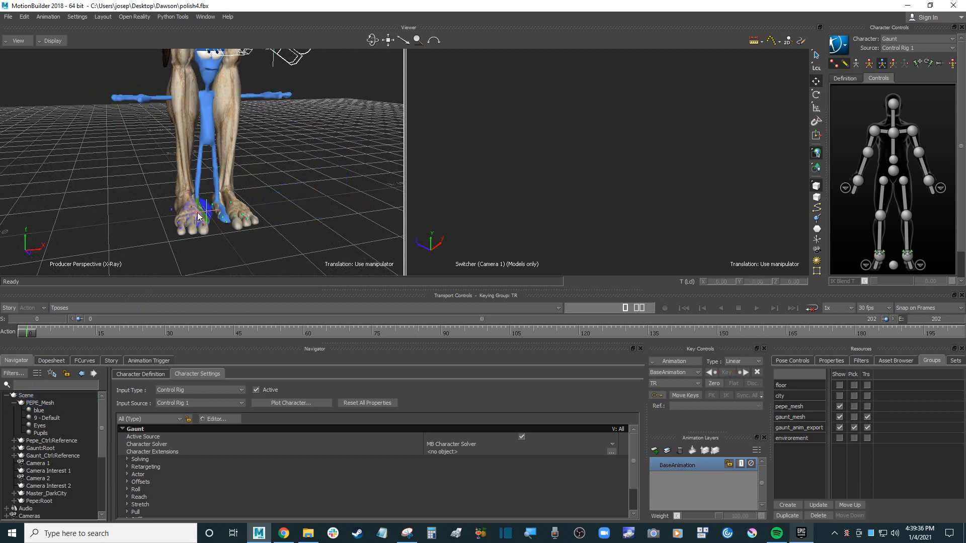
- Switch the second view to the schematic and frame the Pepe:Root hierarchy in it
{"action": "left_click", "coordinate": [56, 403]}
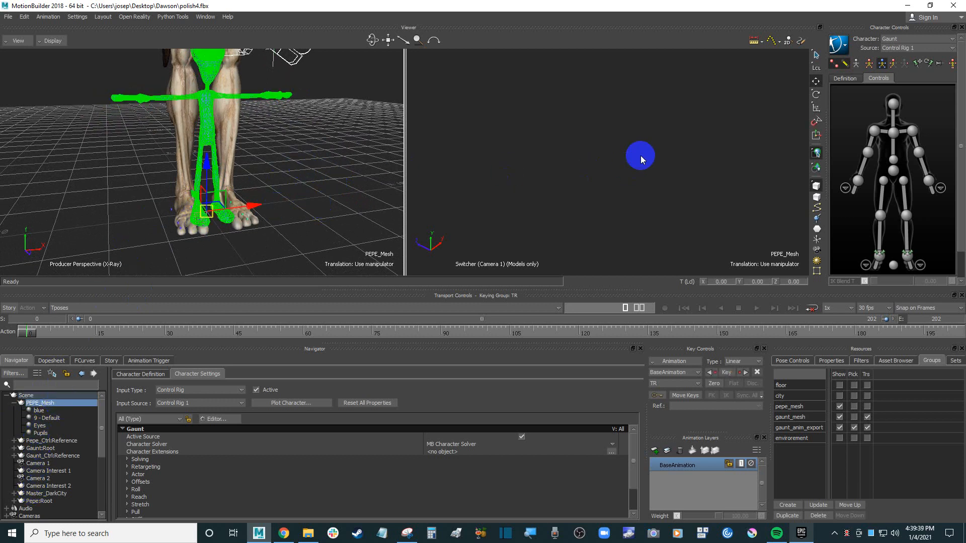
{"action": "key", "text": "ctrl+w"}
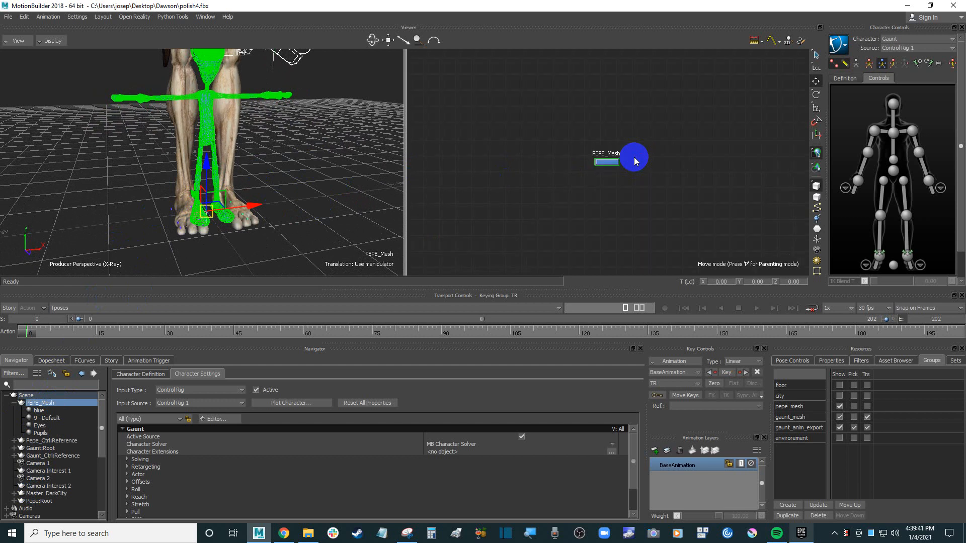
{"action": "left_click", "coordinate": [660, 126]}
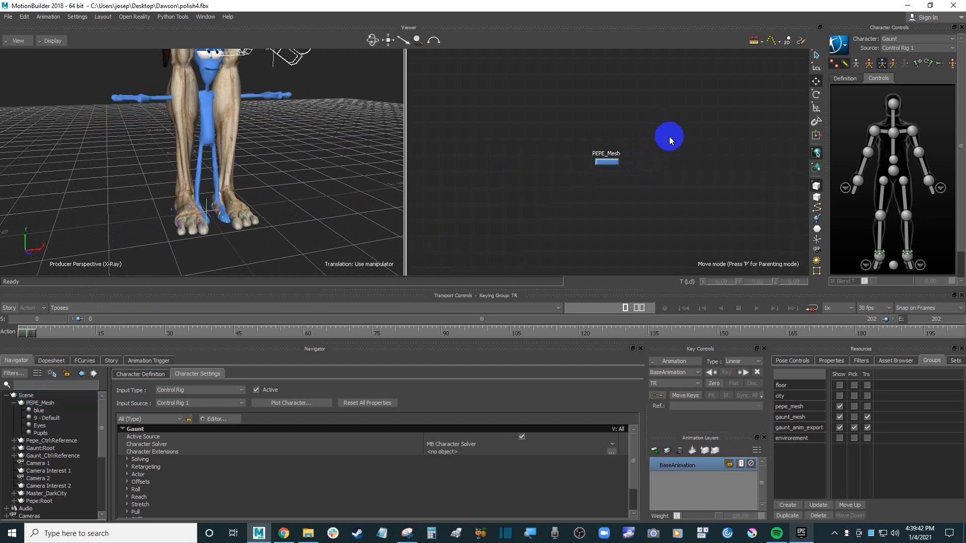
{"action": "left_click", "coordinate": [56, 441]}
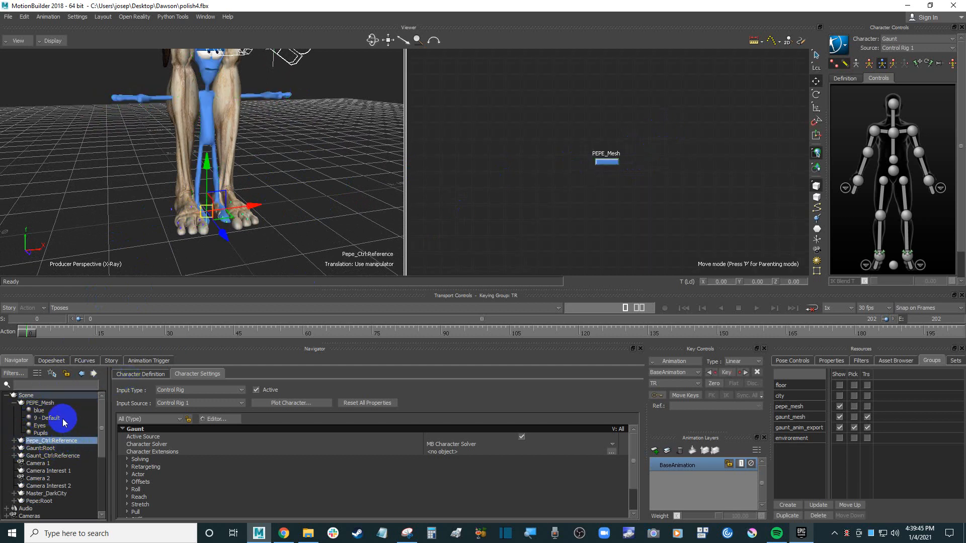
{"action": "scroll", "coordinate": [79, 451], "scroll_direction": "down", "scroll_amount": 1}
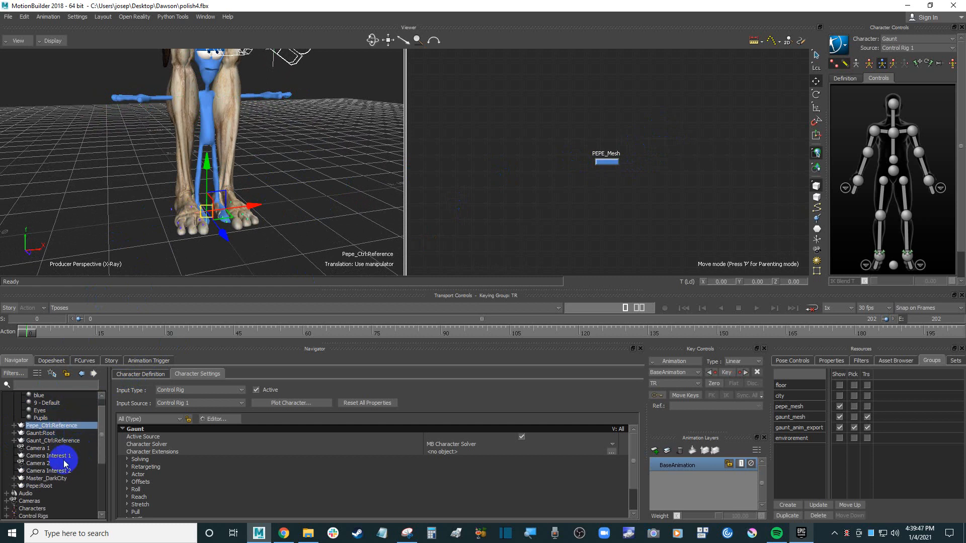
{"action": "left_click", "coordinate": [28, 486]}
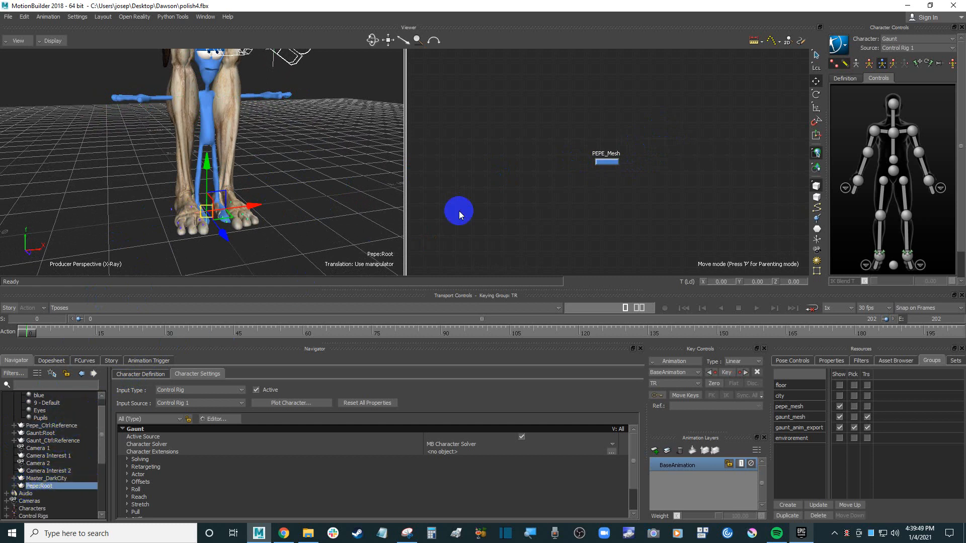
{"action": "key", "text": "f"}
{"action": "left_click_drag", "start_coordinate": [683, 163], "coordinate": [691, 197], "text": "ctrl"}
{"action": "left_click_drag", "start_coordinate": [692, 197], "coordinate": [653, 159], "text": "shift"}
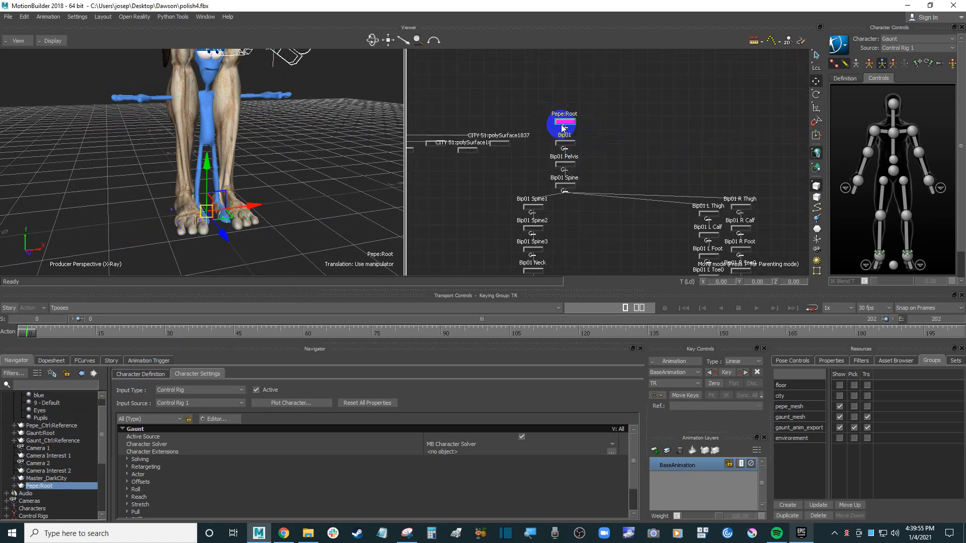
- Reselect Pepe:Root in the schematic and cycle the display mode of the perspective view
{"action": "left_click_drag", "start_coordinate": [266, 103], "coordinate": [258, 117], "text": "shift"}
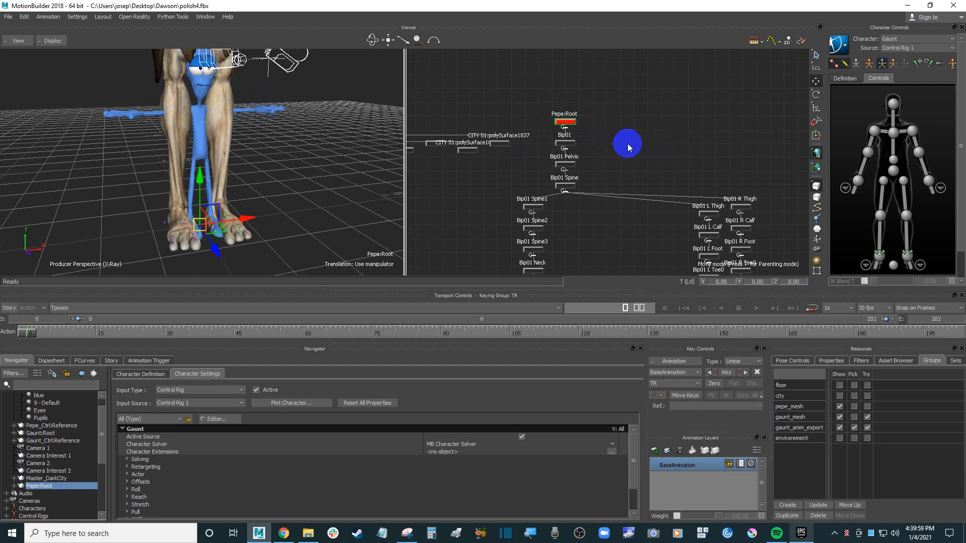
{"action": "left_click", "coordinate": [598, 127]}
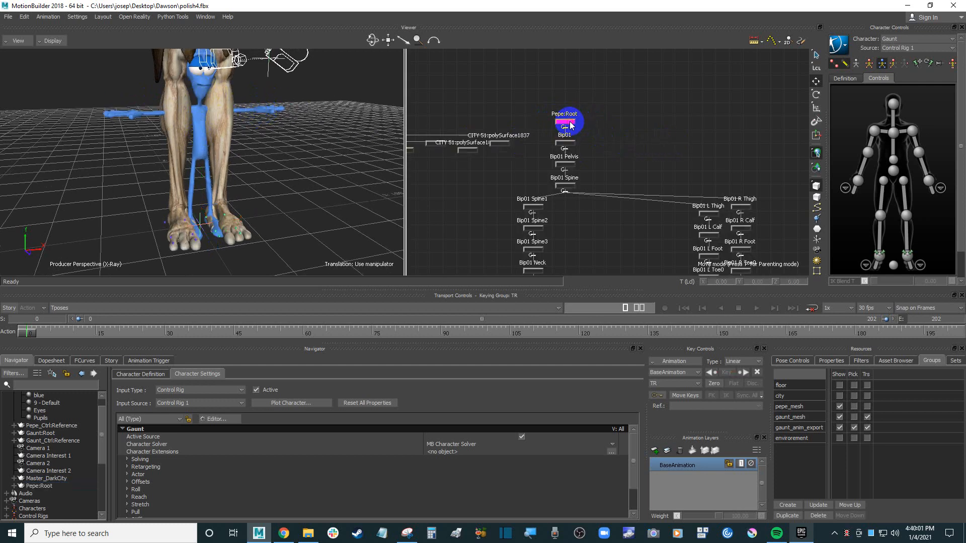
{"action": "left_click", "coordinate": [572, 126]}
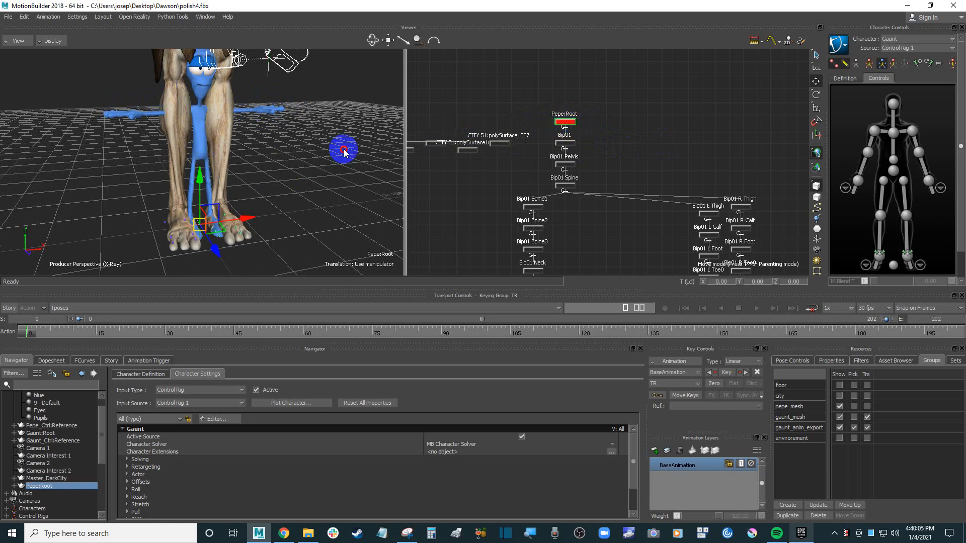
{"action": "key", "text": "ctrl+a"}
{"action": "left_click_drag", "start_coordinate": [343, 174], "coordinate": [348, 125], "text": "ctrl"}
{"action": "key", "text": "ctrl+a"}
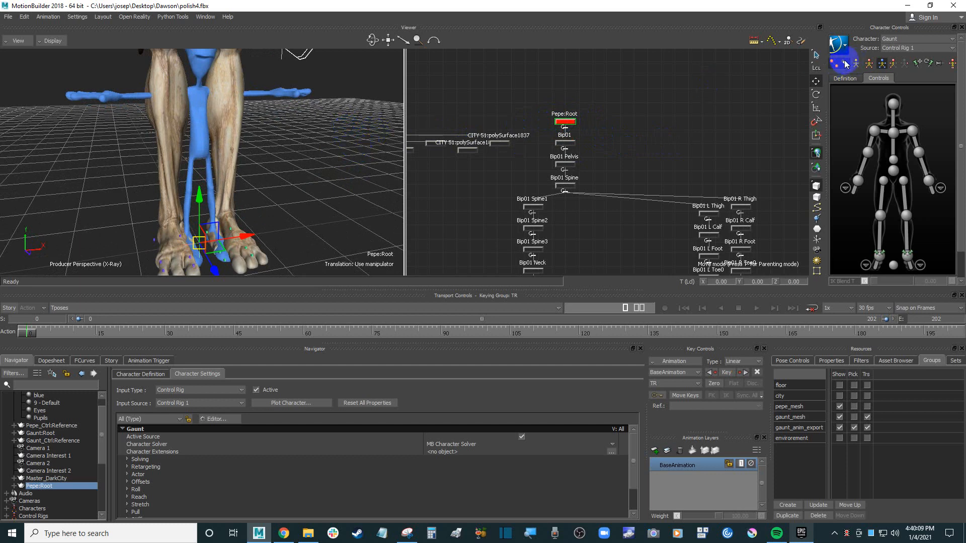
- Make Pepe the current character and show its skeleton in the X-Ray display mode
{"action": "left_click", "coordinate": [914, 39]}
{"action": "left_click", "coordinate": [896, 56]}
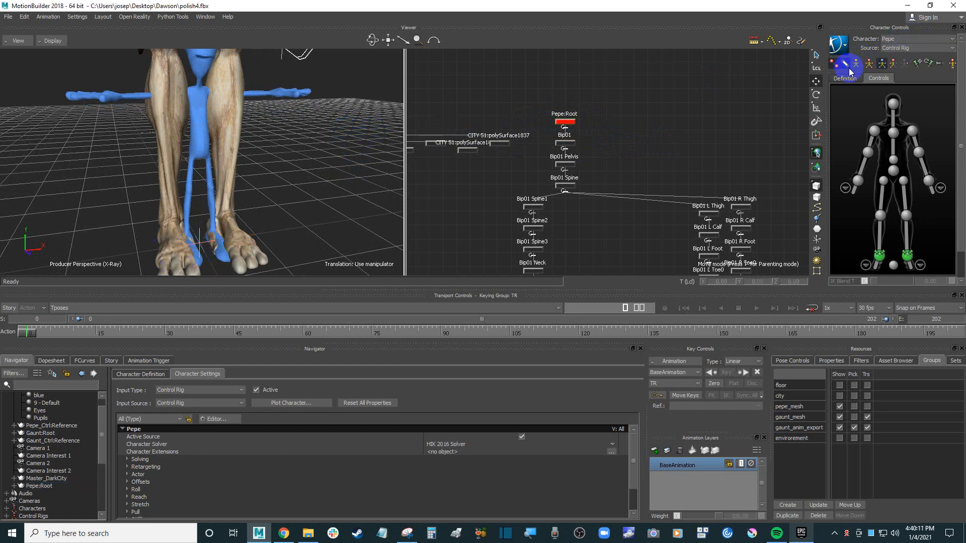
{"action": "left_click_drag", "start_coordinate": [315, 162], "coordinate": [336, 152], "text": "ctrl+shift"}
{"action": "key", "text": "ctrl+a"}
{"action": "key", "text": "ctrl+a"}
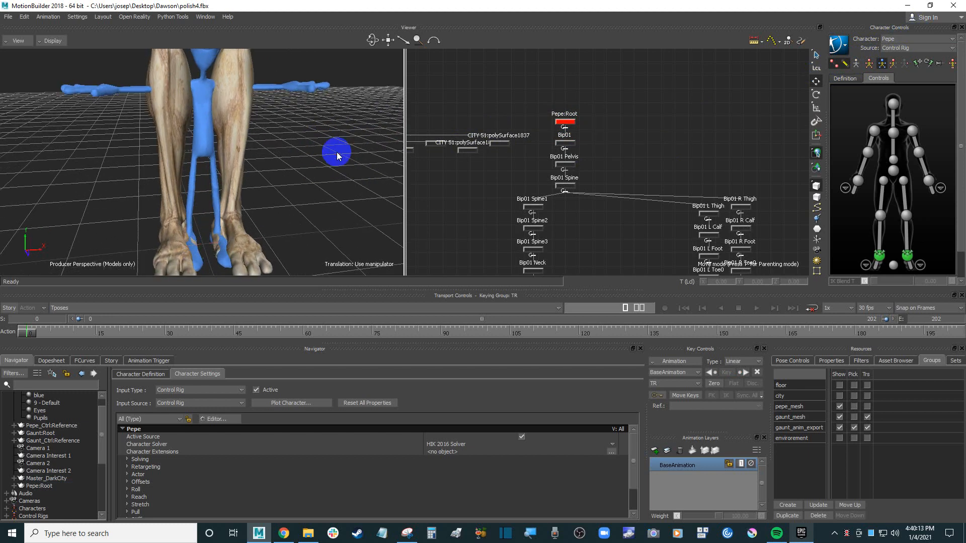
{"action": "left_click", "coordinate": [858, 64]}
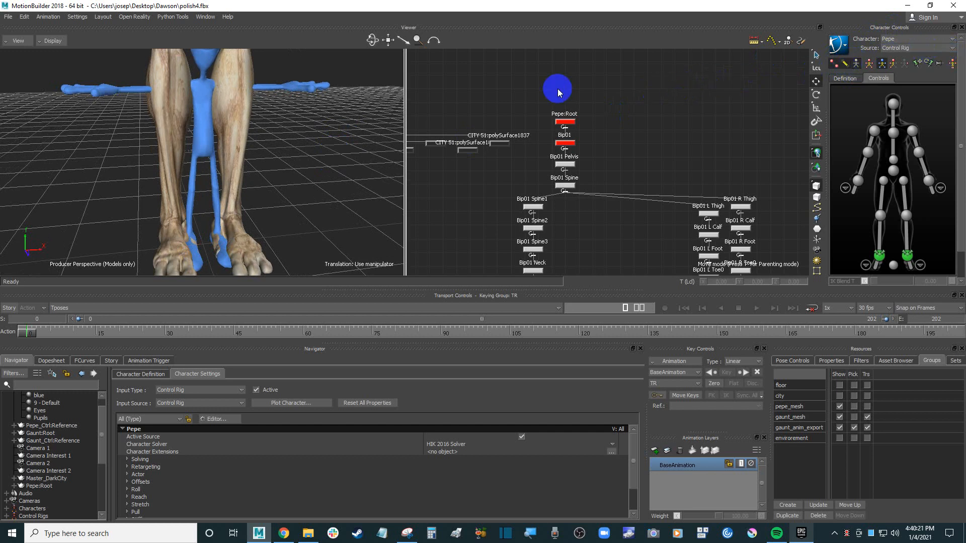
{"action": "key", "text": "ctrl+a"}
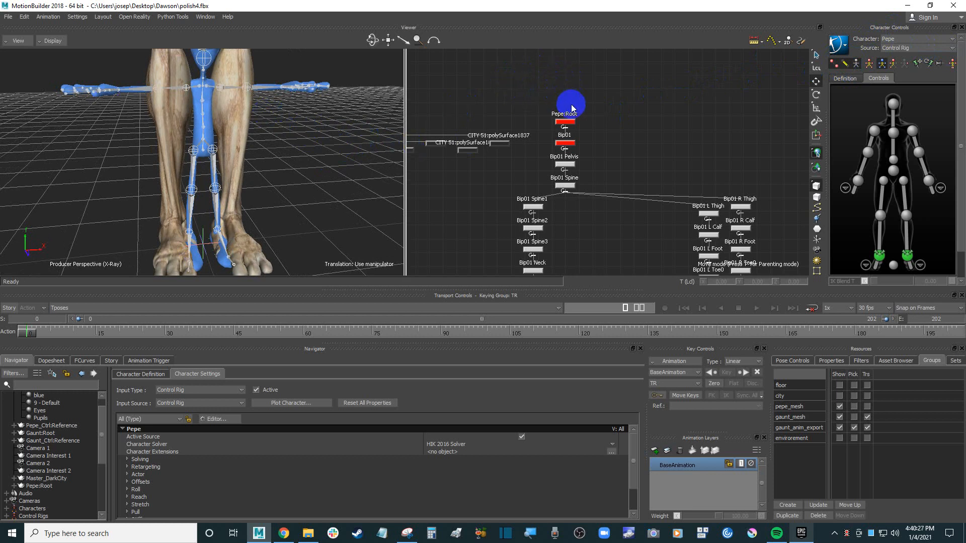
- Select Pepe:Root, Bip01 and Bip01 Pelvis in the schematic to compare their positions on Pepe's skeleton
{"action": "left_click", "coordinate": [572, 124]}
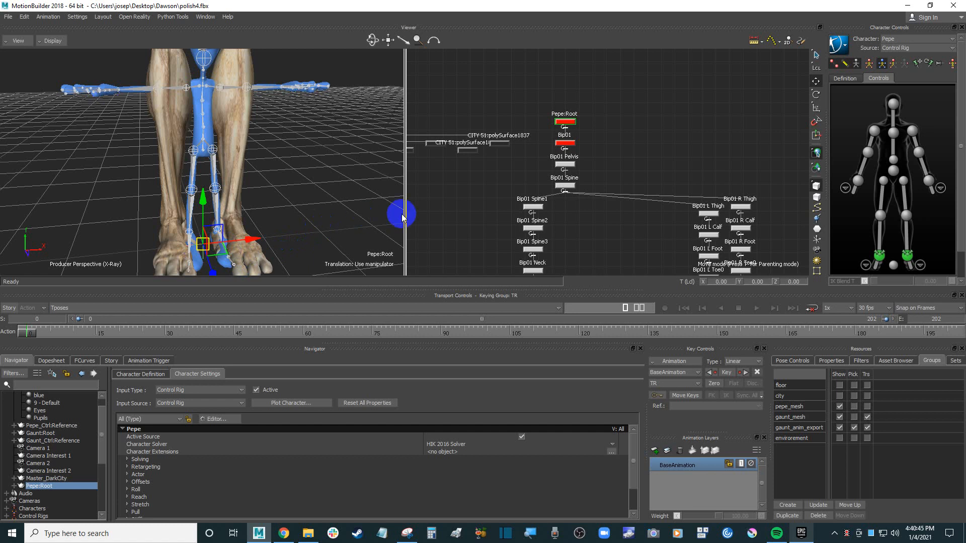
{"action": "left_click", "coordinate": [573, 145]}
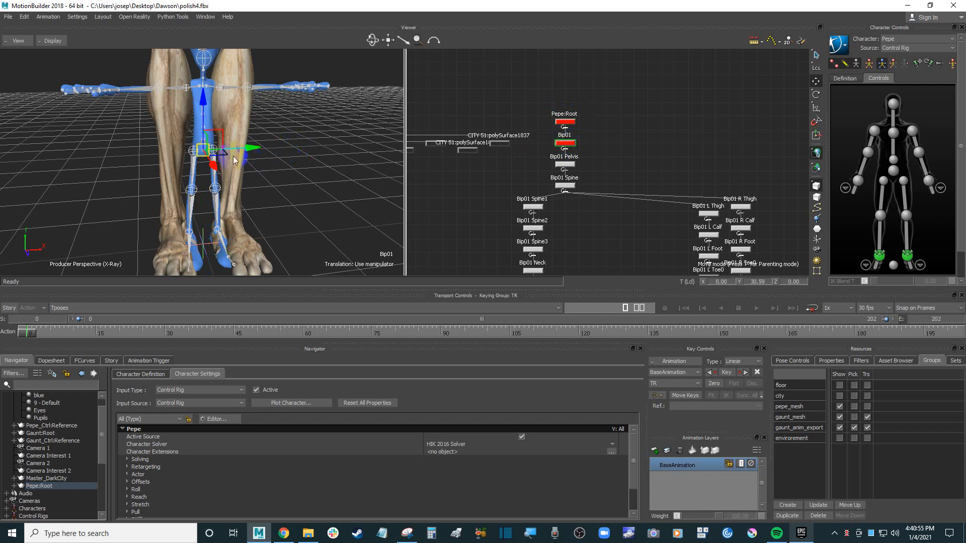
{"action": "left_click", "coordinate": [568, 165]}
{"action": "left_click_drag", "start_coordinate": [594, 139], "coordinate": [567, 165]}
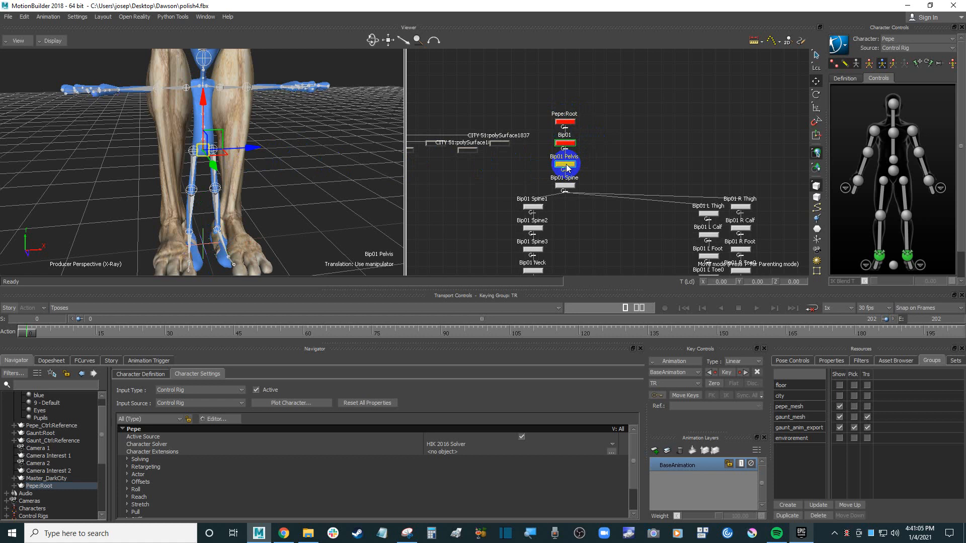
{"action": "left_click", "coordinate": [571, 146]}
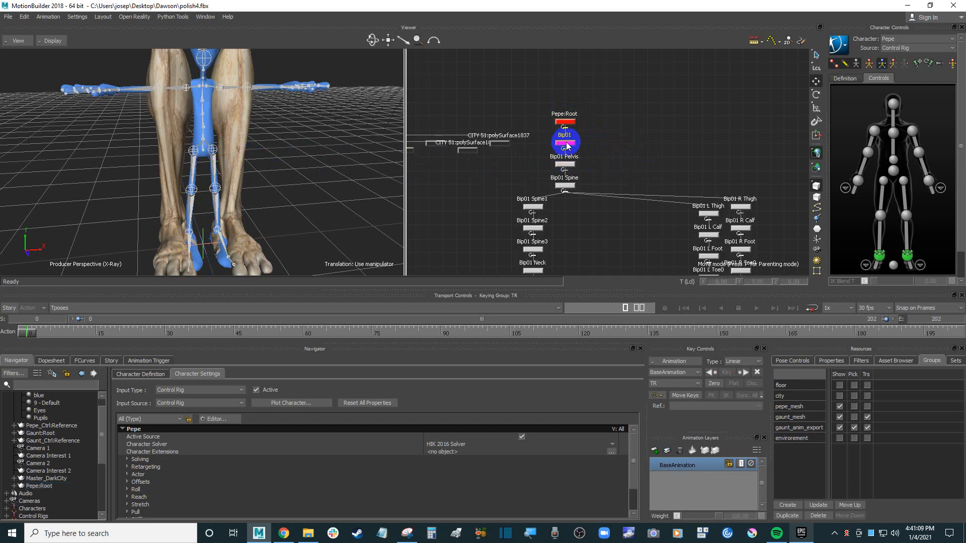
{"action": "left_click", "coordinate": [608, 168]}
{"action": "left_click", "coordinate": [572, 166]}
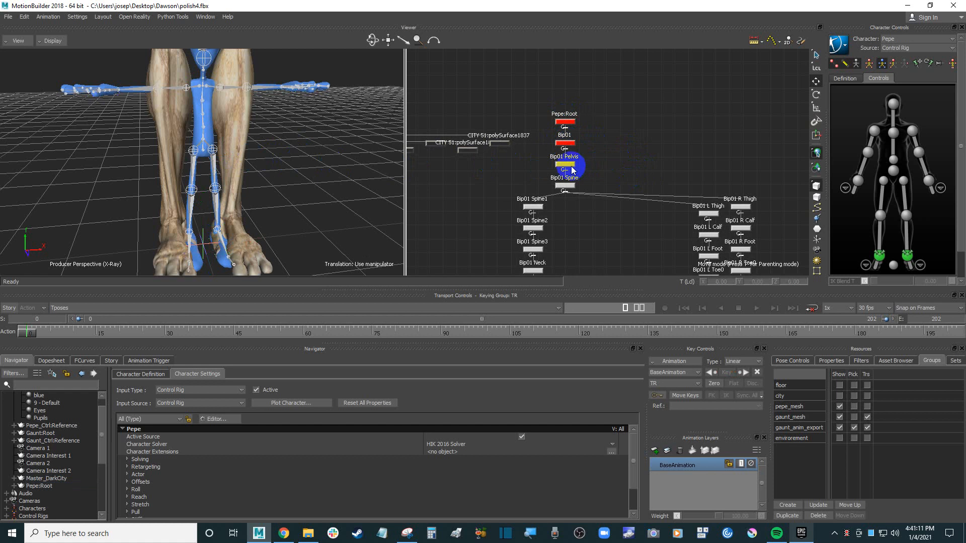
{"action": "left_click", "coordinate": [571, 145]}
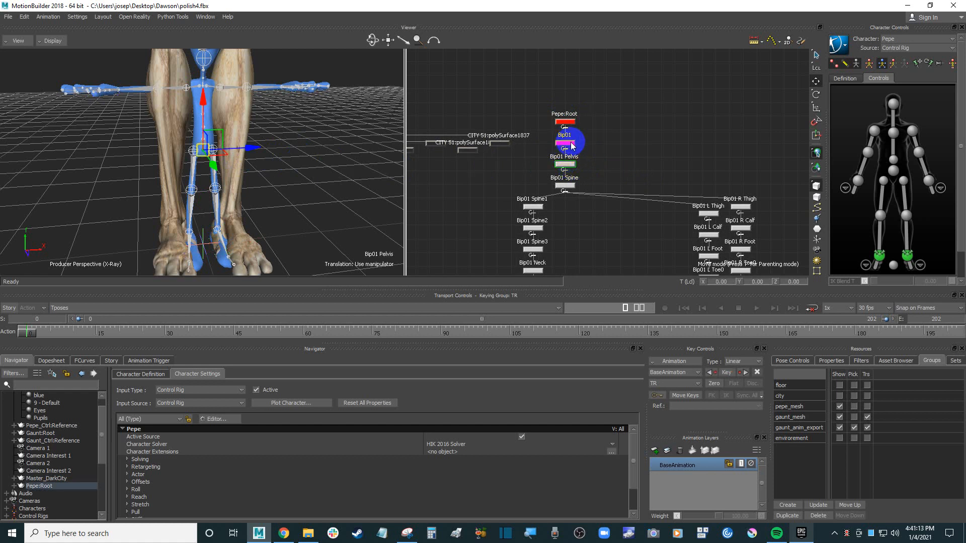
- Check the positions of Bip01, Bip01 Pelvis, Bip01 Spine and Pepe:Root by selecting each one in the schematic
{"action": "left_click", "coordinate": [576, 161]}
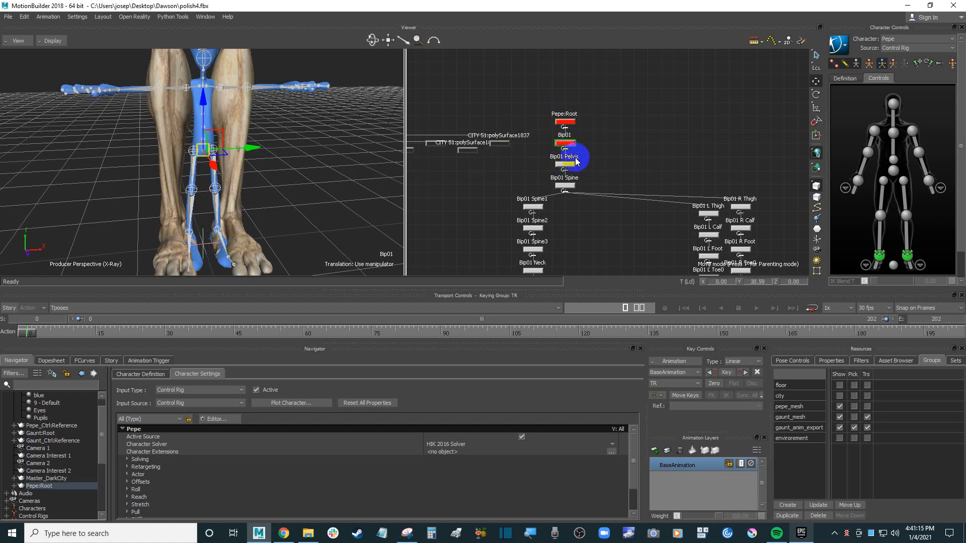
{"action": "left_click", "coordinate": [572, 165]}
{"action": "left_click", "coordinate": [573, 188]}
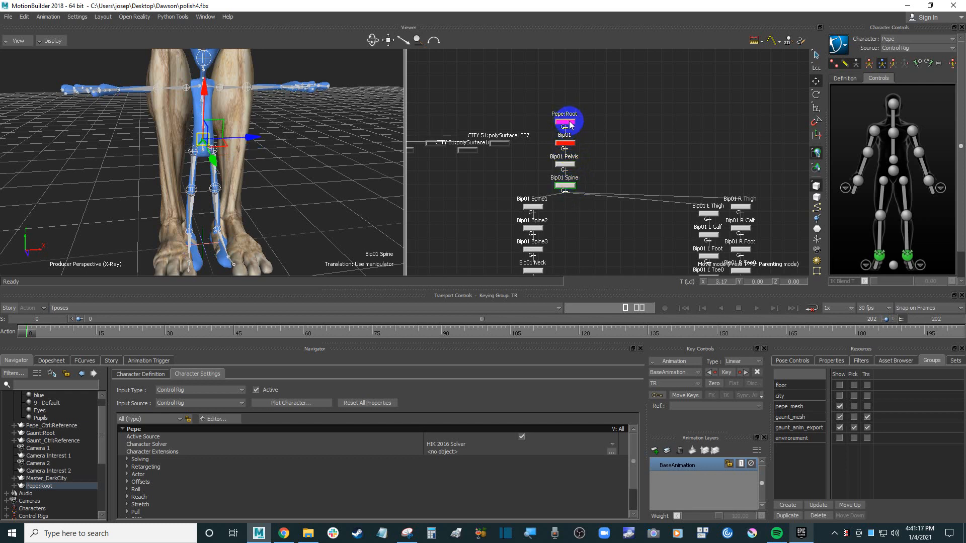
{"action": "left_click", "coordinate": [563, 122]}
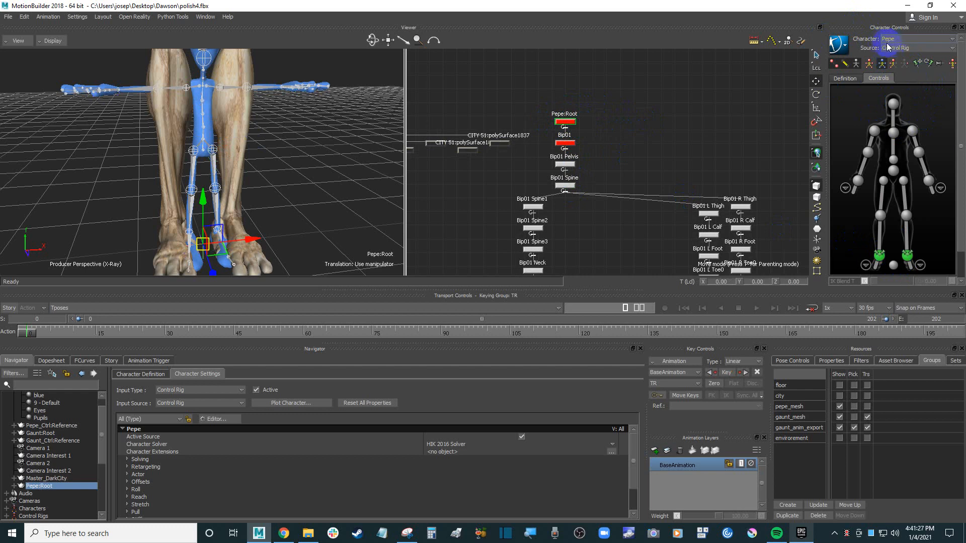
- Select the reference of Pepe's control rig and compare it with Pepe:Root in the full skeleton hierarchy
{"action": "left_click", "coordinate": [894, 266]}
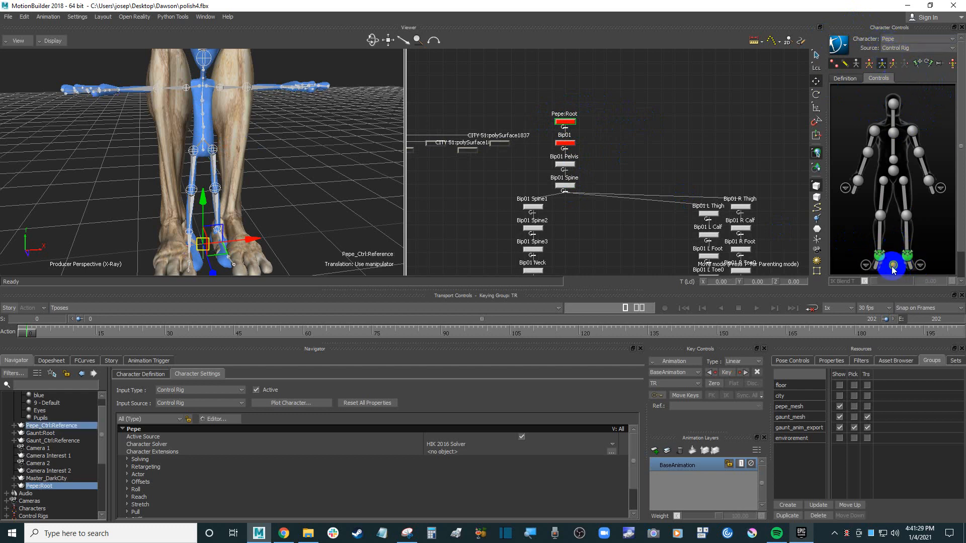
{"action": "left_click", "coordinate": [700, 132]}
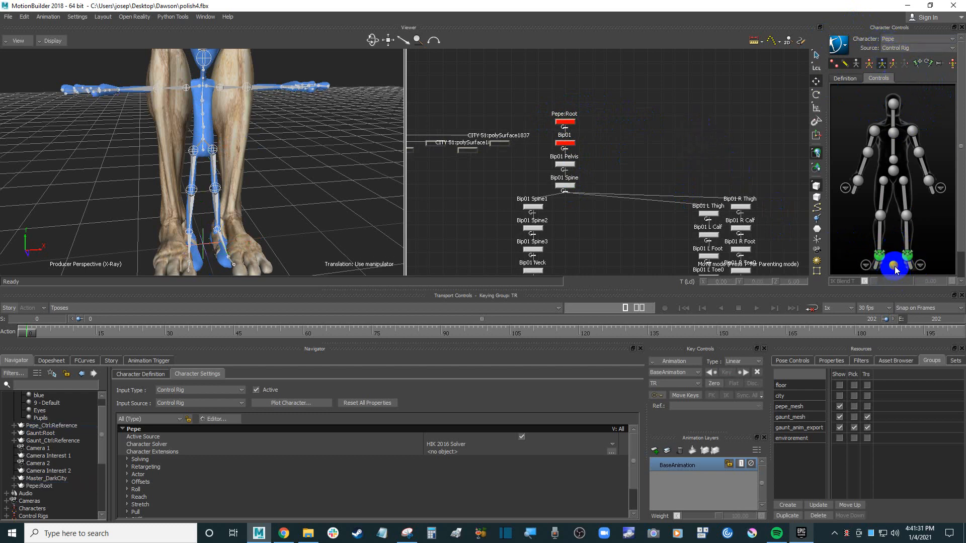
{"action": "left_click", "coordinate": [895, 267]}
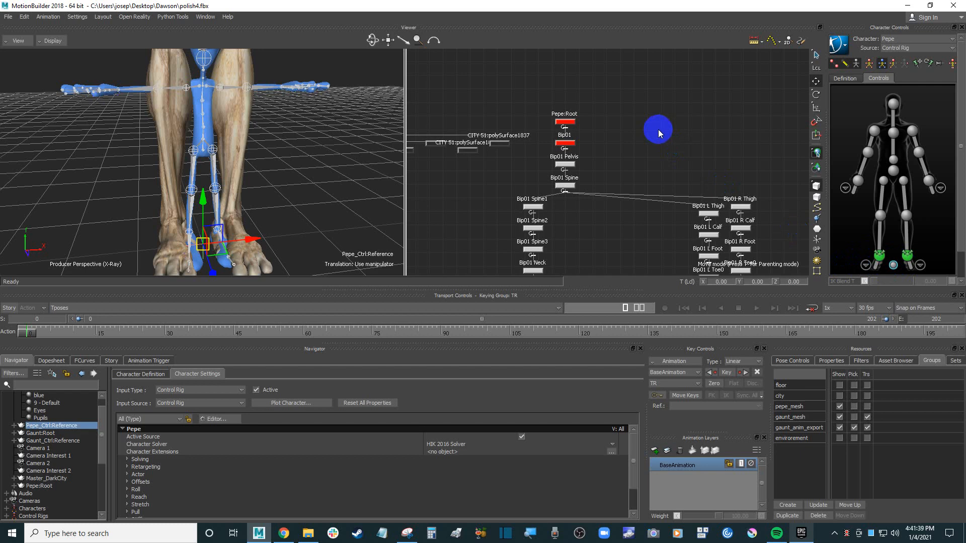
{"action": "left_click_drag", "start_coordinate": [614, 109], "coordinate": [656, 103], "text": "ctrl"}
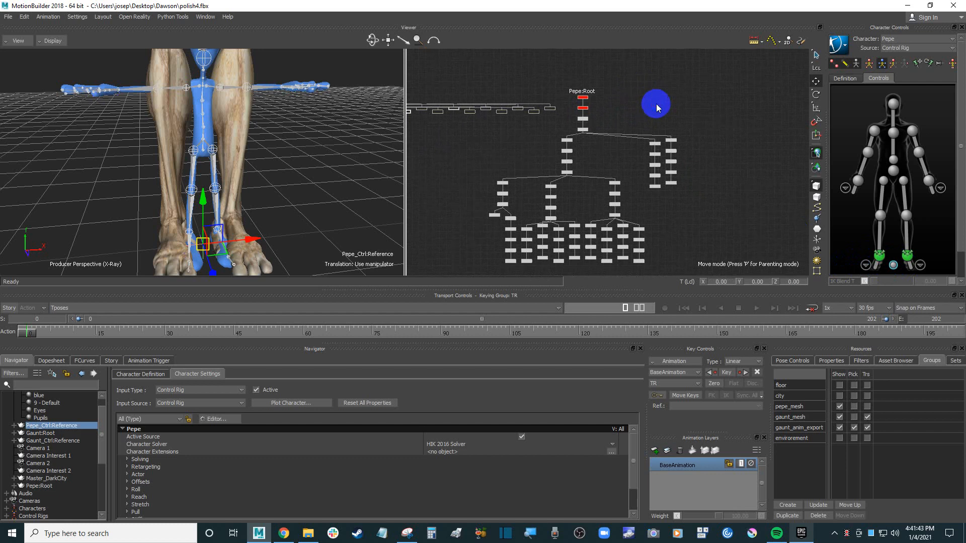
{"action": "left_click", "coordinate": [611, 92]}
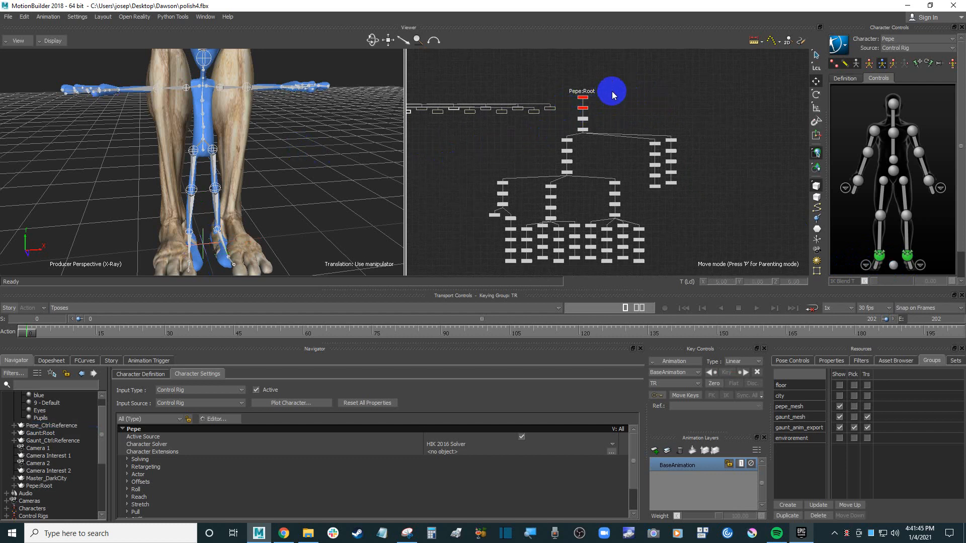
{"action": "left_click", "coordinate": [584, 100]}
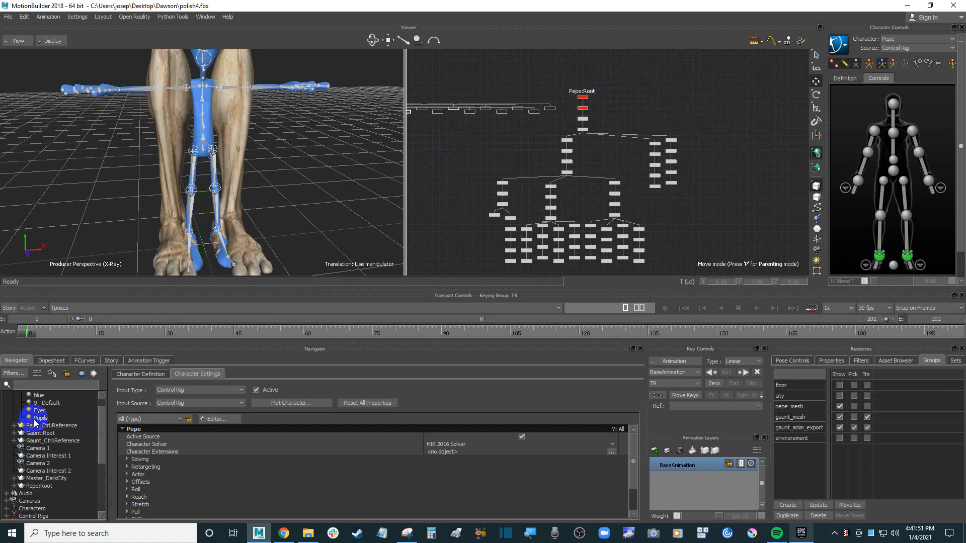
{"action": "scroll", "coordinate": [68, 425], "scroll_direction": "up", "scroll_amount": 1}
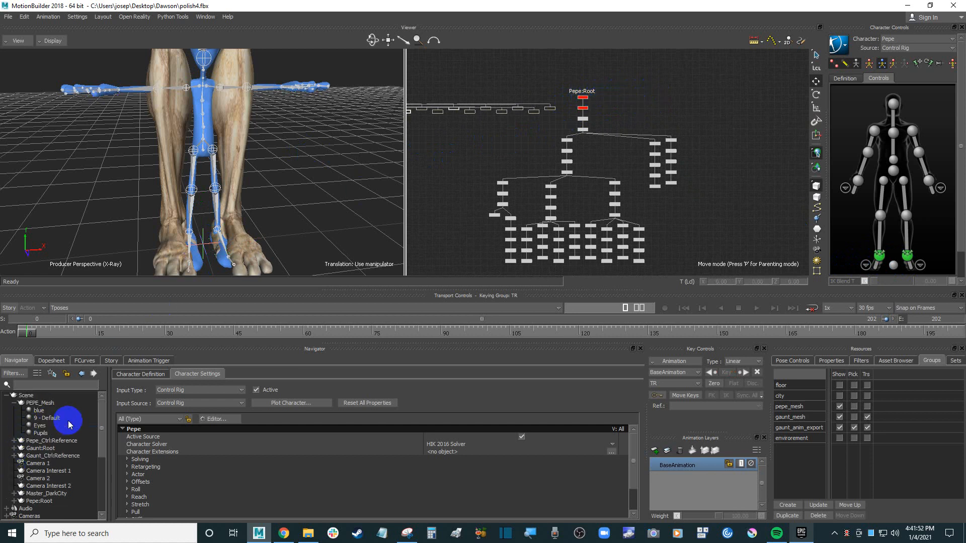
{"action": "left_click", "coordinate": [55, 501]}
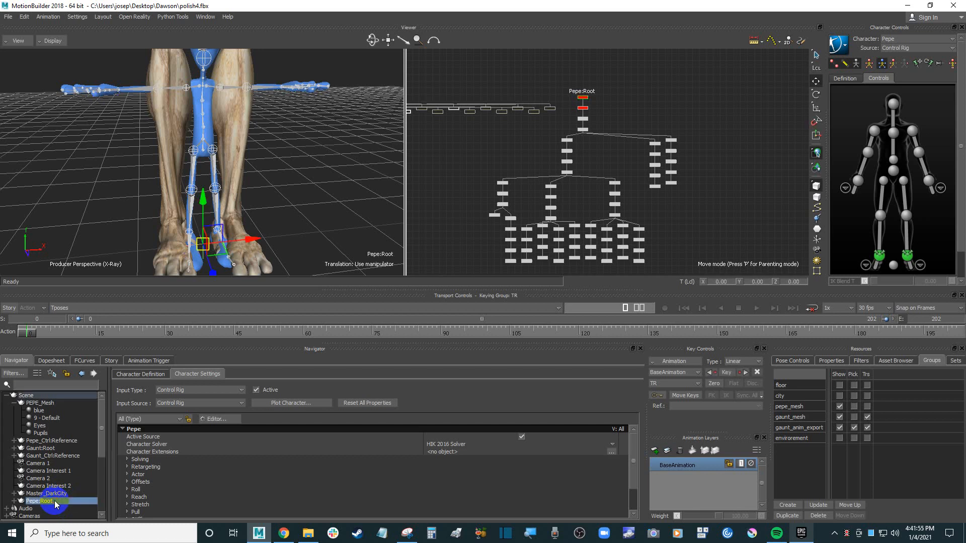
{"action": "right_click", "coordinate": [56, 505]}
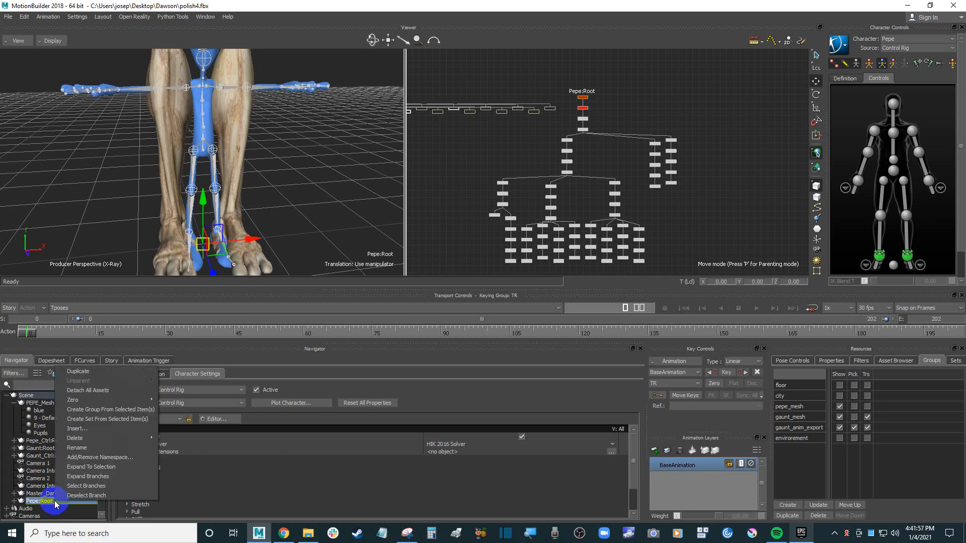
{"action": "left_click", "coordinate": [110, 486]}
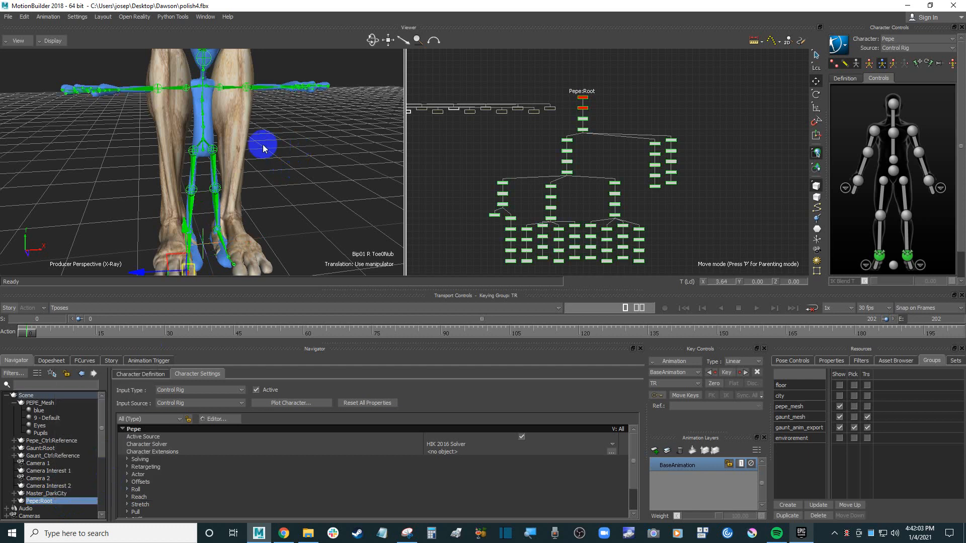
{"action": "left_click_drag", "start_coordinate": [288, 158], "coordinate": [292, 148], "text": "ctrl"}
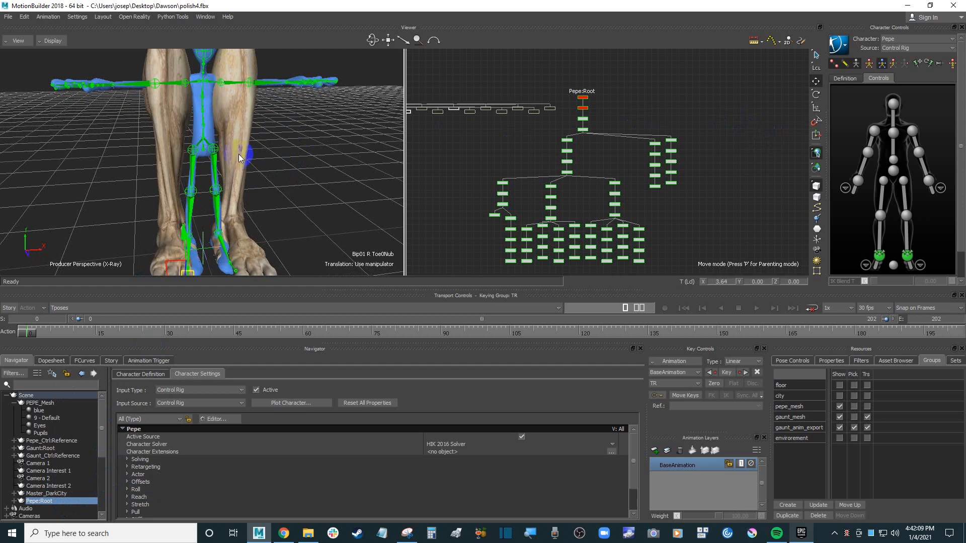
{"action": "left_click_drag", "start_coordinate": [315, 155], "coordinate": [324, 147], "text": "ctrl"}
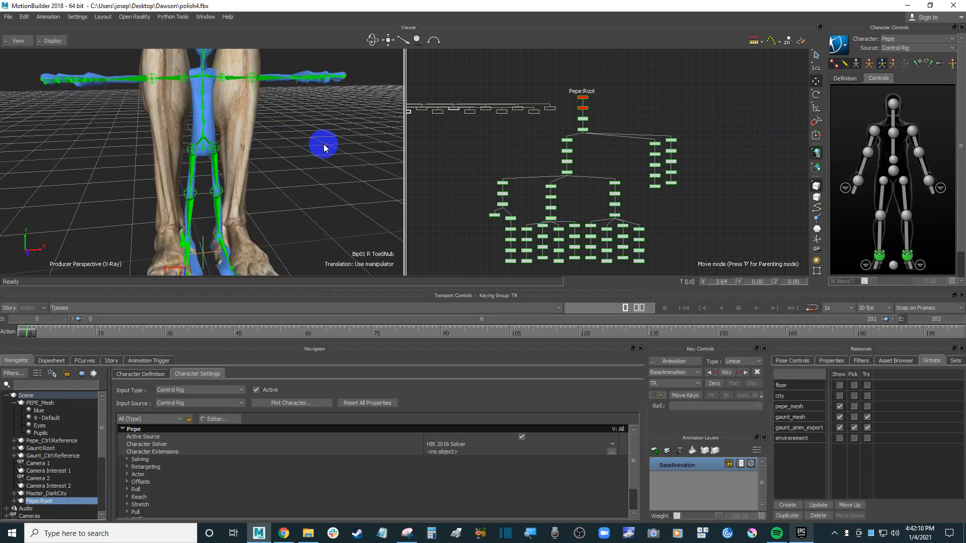
- Check which object the pepe_mesh group contains, clear the selection and enable Pick for that group
{"action": "left_click", "coordinate": [804, 408]}
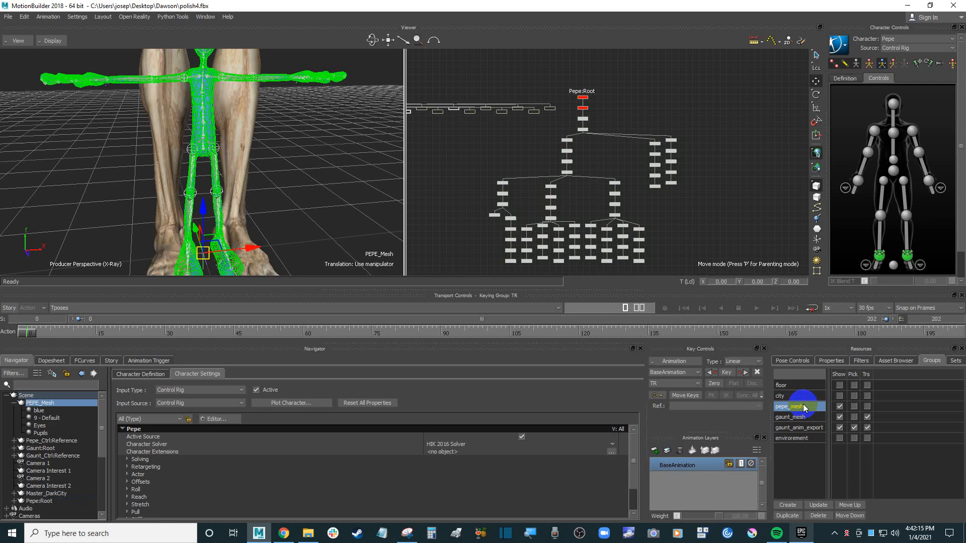
{"action": "left_click", "coordinate": [324, 151]}
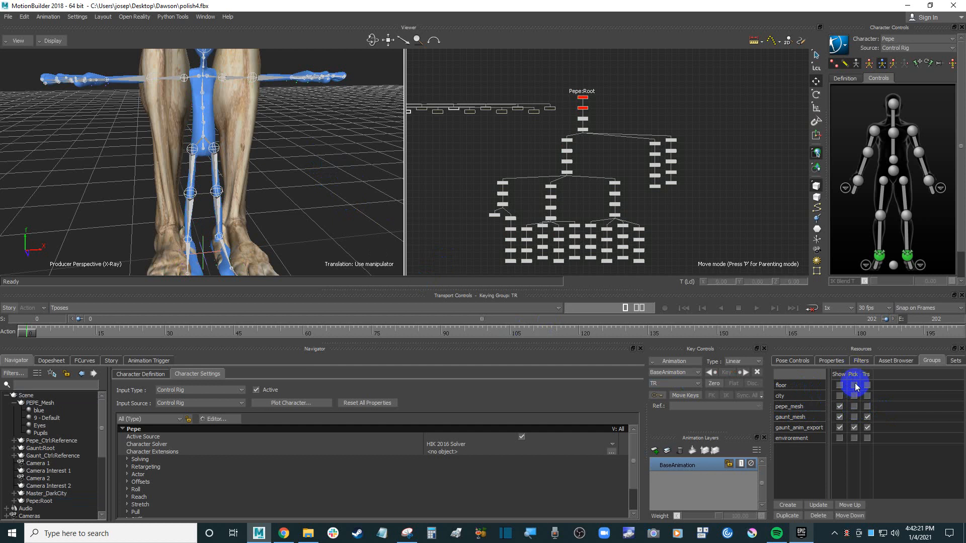
{"action": "left_click", "coordinate": [854, 407]}
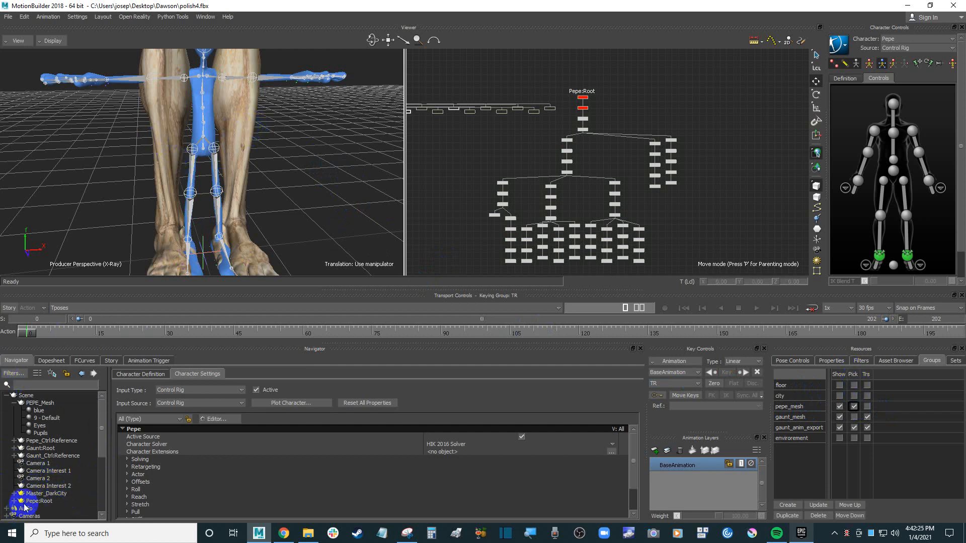
- Select Pepe:Root with all its branches and add PEPE_Mesh to the selection, framing the character in the perspective view
{"action": "left_click", "coordinate": [54, 502]}
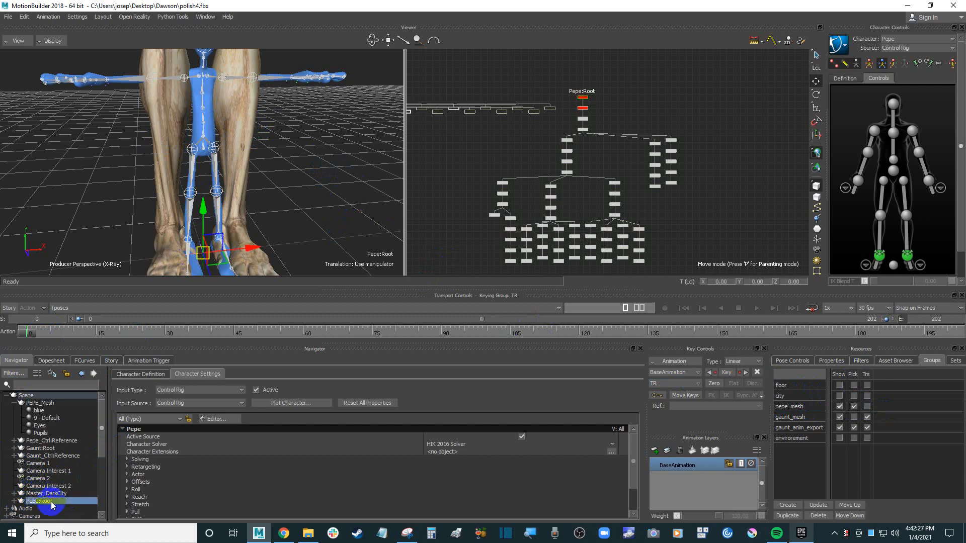
{"action": "right_click", "coordinate": [53, 503]}
{"action": "left_click", "coordinate": [97, 487]}
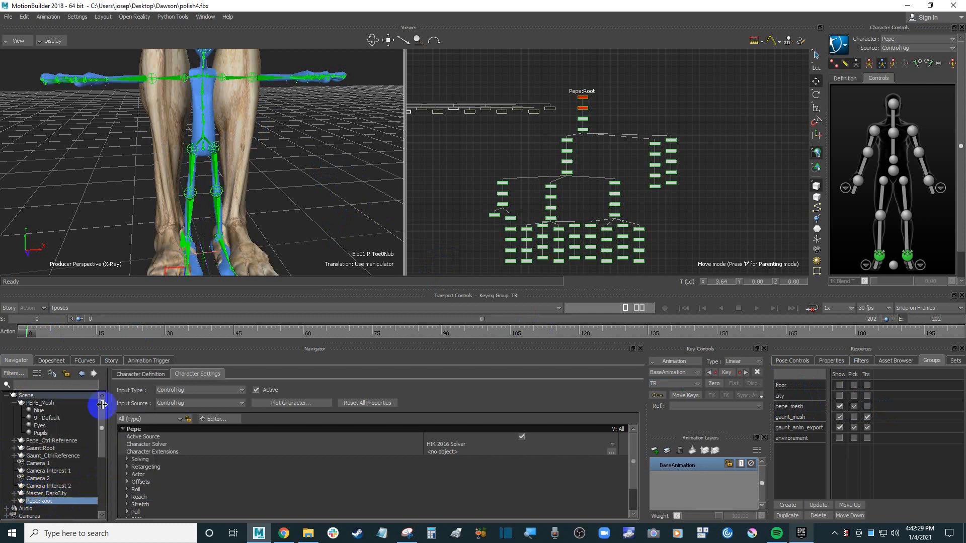
{"action": "left_click", "coordinate": [208, 116], "text": "shift"}
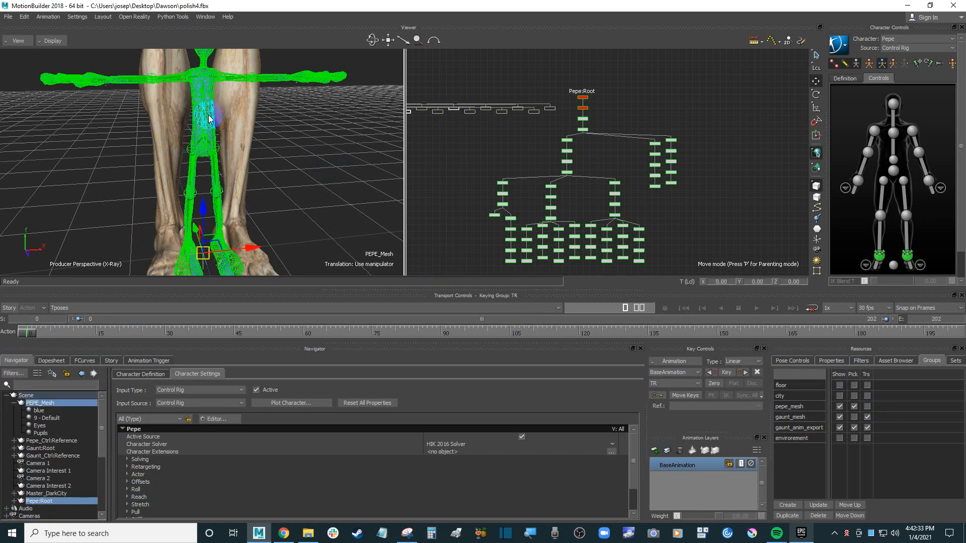
{"action": "key", "text": "f"}
{"action": "left_click_drag", "start_coordinate": [309, 142], "coordinate": [307, 156], "text": "ctrl+shift"}
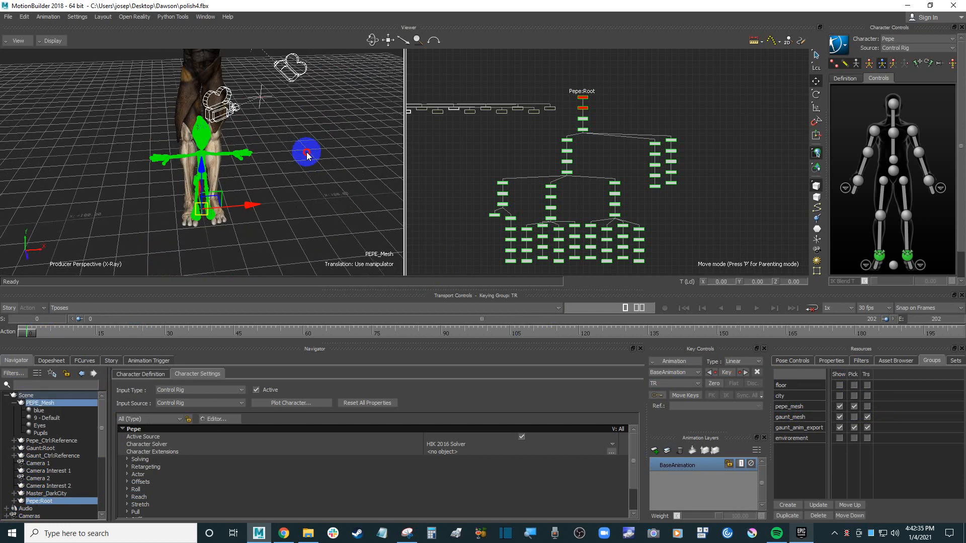
{"action": "left_click_drag", "start_coordinate": [296, 198], "coordinate": [251, 171], "text": "ctrl"}
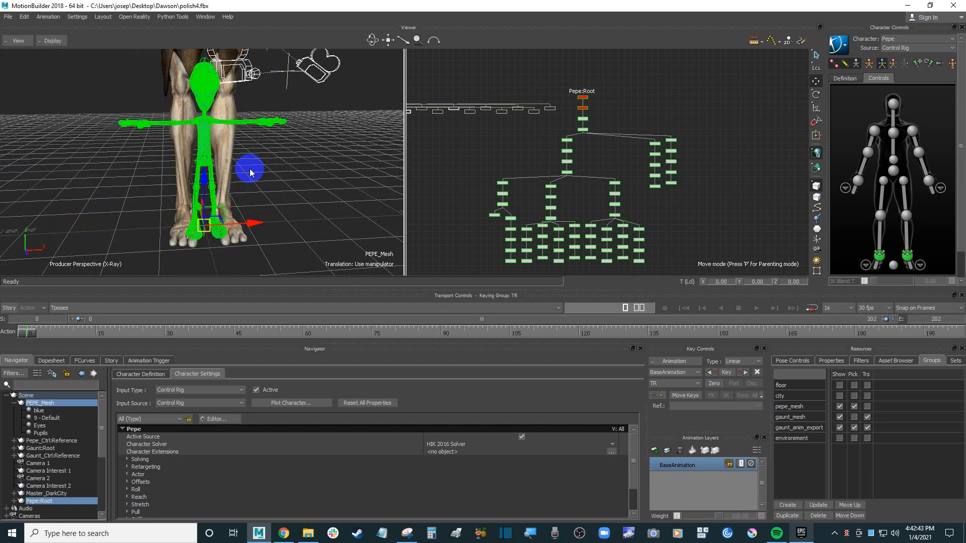
{"action": "left_click_drag", "start_coordinate": [250, 168], "coordinate": [278, 159], "text": "ctrl+shift"}
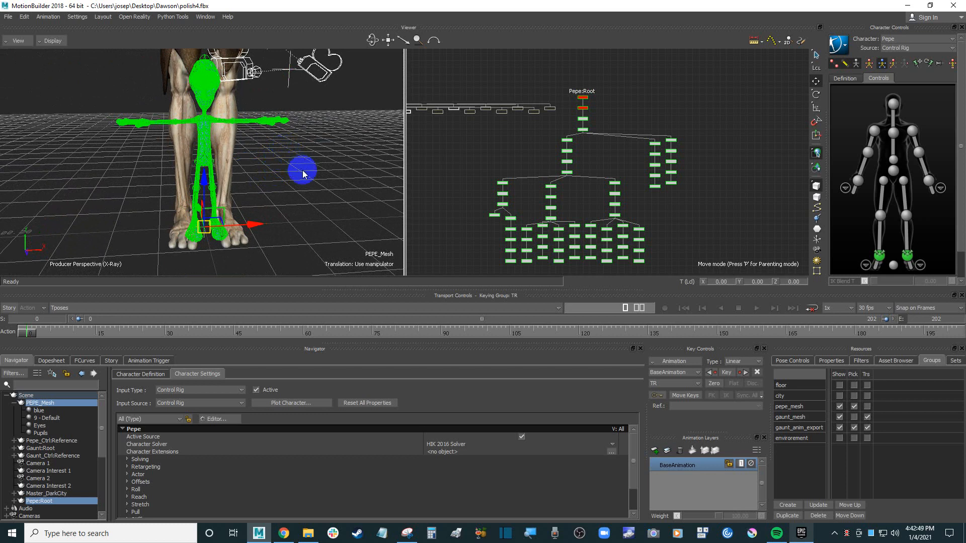
- Save the selected Pepe skeleton and mesh as Pepe_Tpose.fbx in the Dawson folder, replacing the existing file
{"action": "left_click", "coordinate": [7, 16]}
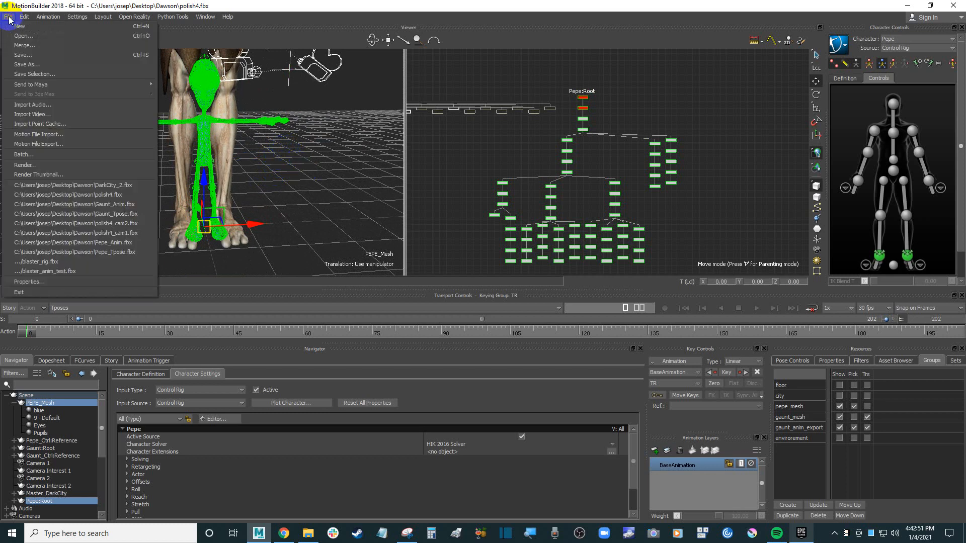
{"action": "left_click", "coordinate": [59, 73]}
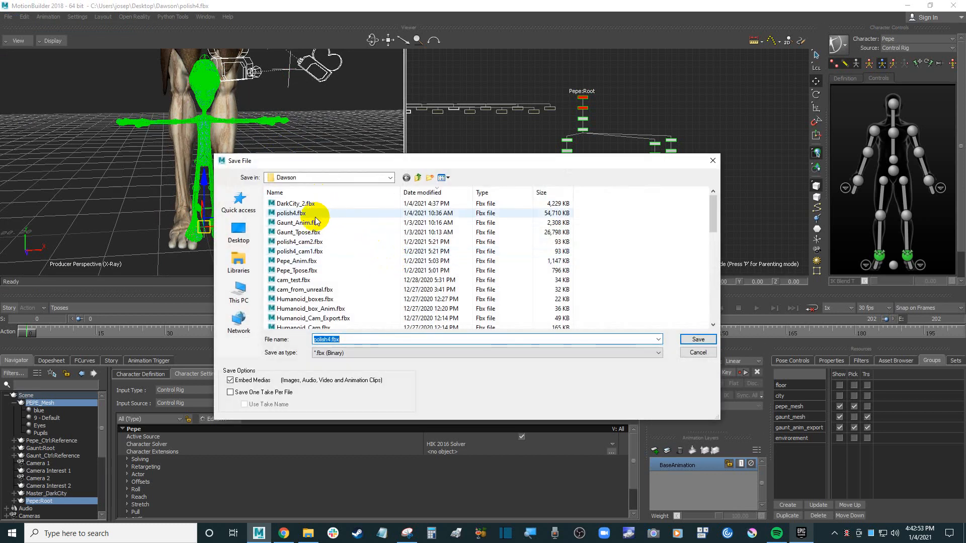
{"action": "left_click", "coordinate": [314, 272]}
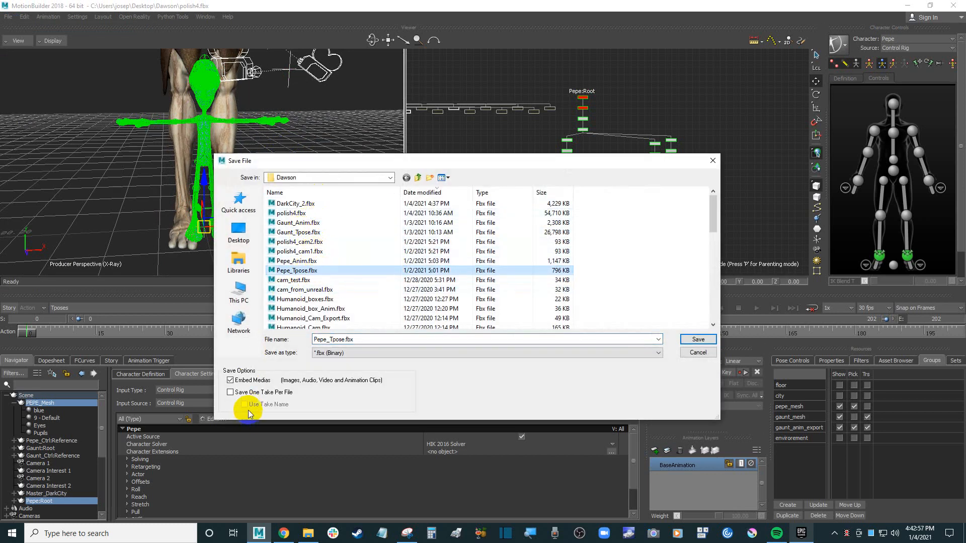
{"action": "left_click", "coordinate": [694, 342]}
{"action": "left_click", "coordinate": [463, 295]}
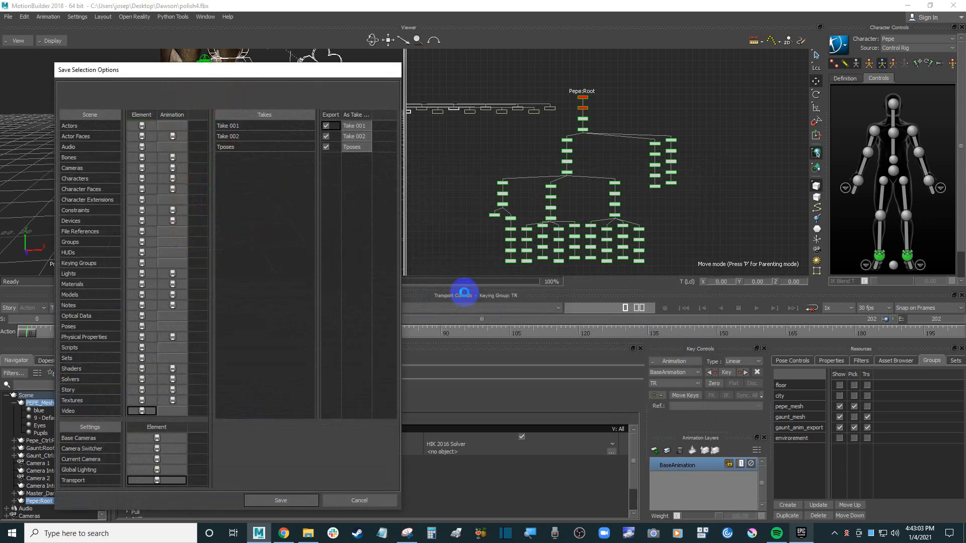
{"action": "left_click", "coordinate": [331, 115]}
{"action": "left_click", "coordinate": [301, 500]}
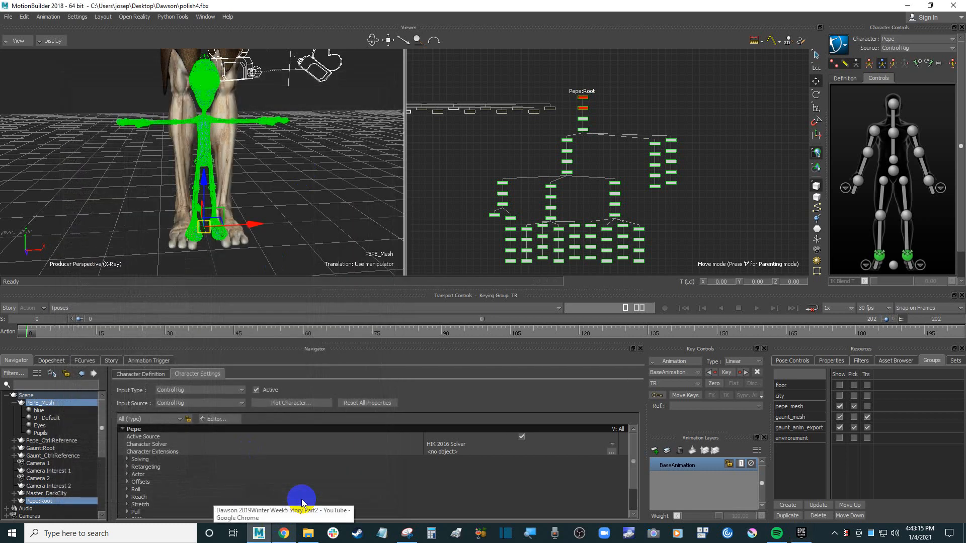
- Enable Pick for the gaunt_mesh group, clear the Pepe selection and select Gaunt:Root in the scene tree
{"action": "scroll", "coordinate": [326, 183], "scroll_direction": "down", "scroll_amount": 1}
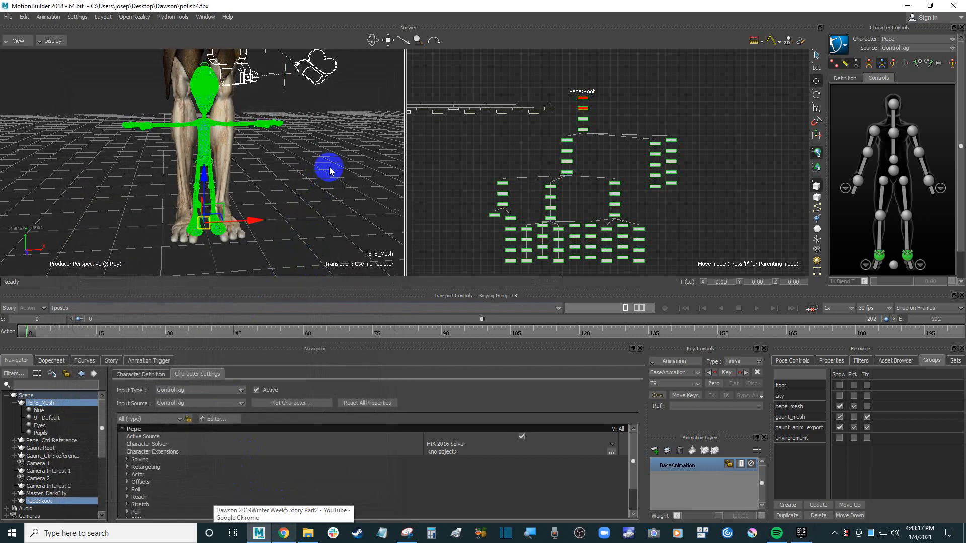
{"action": "scroll", "coordinate": [327, 173], "scroll_direction": "down", "scroll_amount": 4}
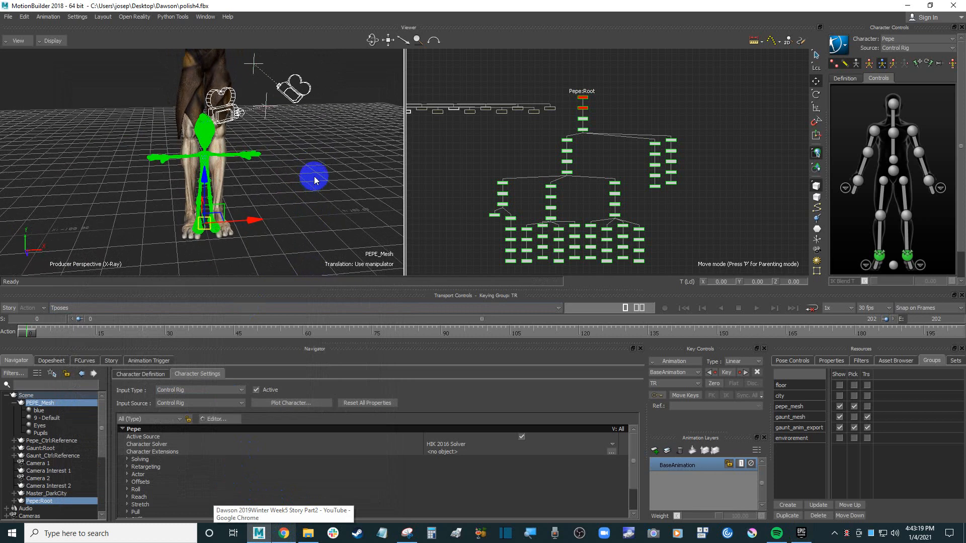
{"action": "scroll", "coordinate": [317, 181], "scroll_direction": "up", "scroll_amount": 2}
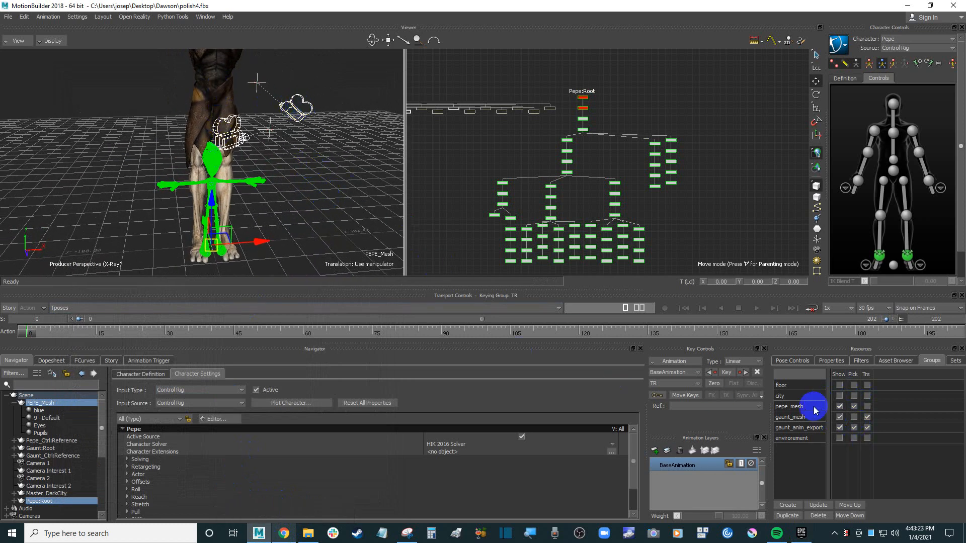
{"action": "left_click", "coordinate": [851, 418]}
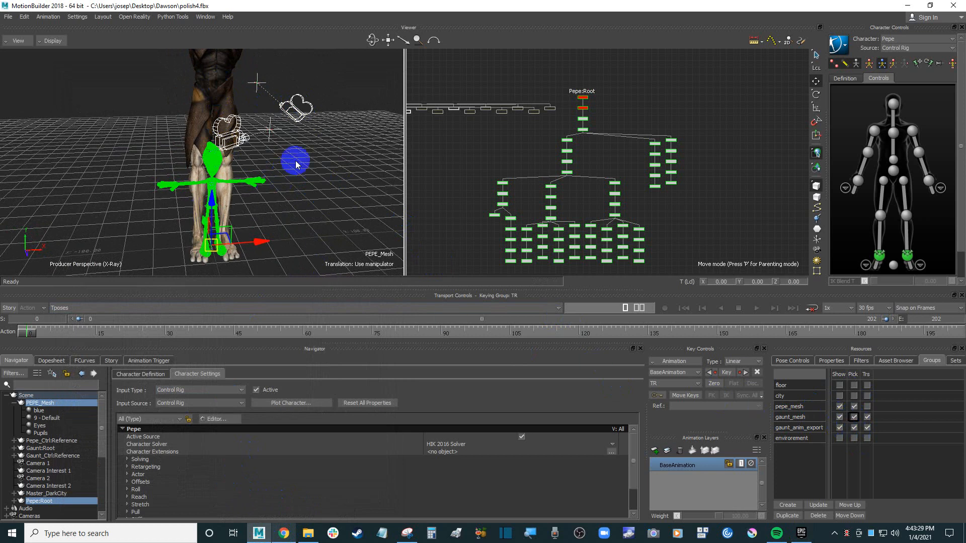
{"action": "left_click", "coordinate": [358, 185]}
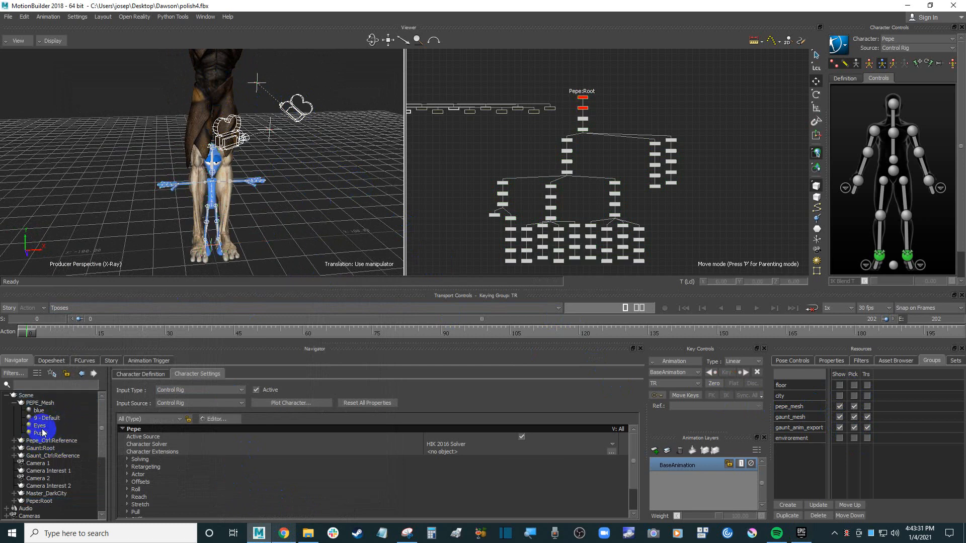
{"action": "left_click", "coordinate": [55, 451]}
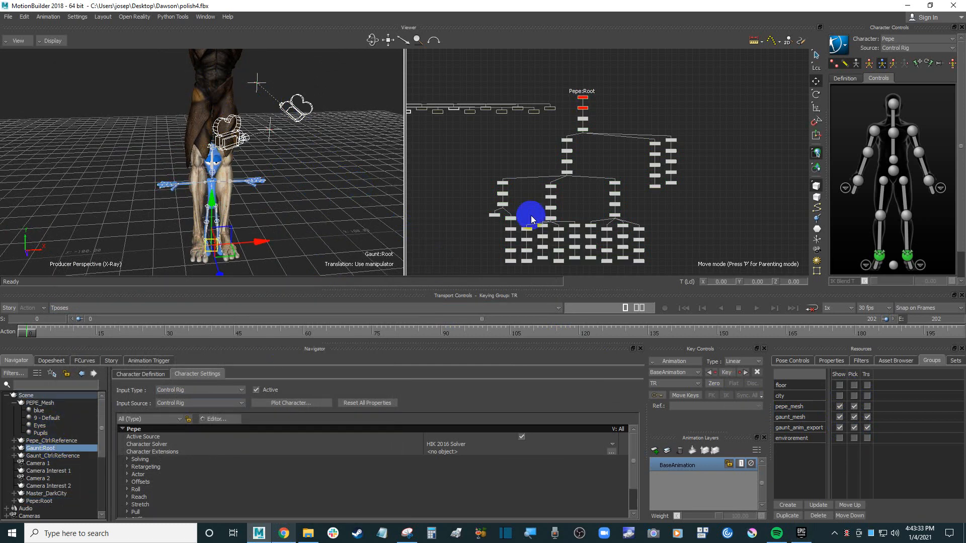
- Frame Gaunt:Root in the schematic view and Gaunt's body in the perspective view, and make Gaunt the current character
{"action": "key", "text": "f"}
{"action": "left_click_drag", "start_coordinate": [670, 115], "coordinate": [607, 101], "text": "ctrl"}
{"action": "left_click_drag", "start_coordinate": [663, 88], "coordinate": [655, 108], "text": "ctrl"}
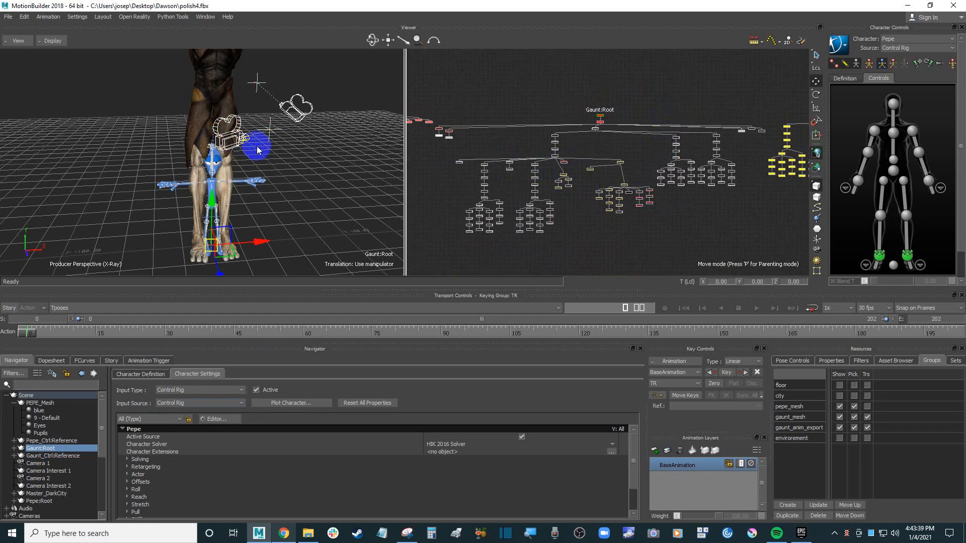
{"action": "left_click_drag", "start_coordinate": [346, 118], "coordinate": [341, 196], "text": "shift"}
{"action": "key", "text": "ctrl+a"}
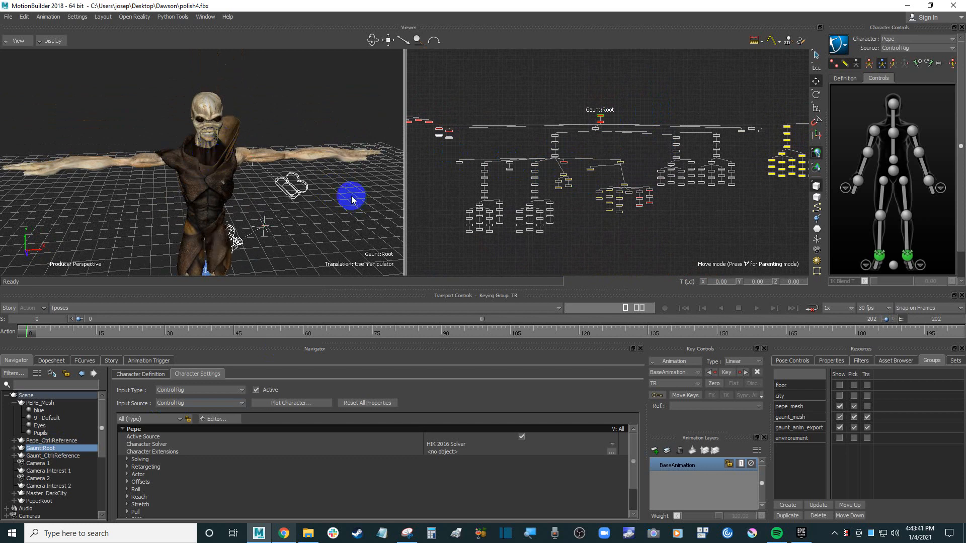
{"action": "key", "text": "ctrl+a"}
{"action": "left_click", "coordinate": [921, 40]}
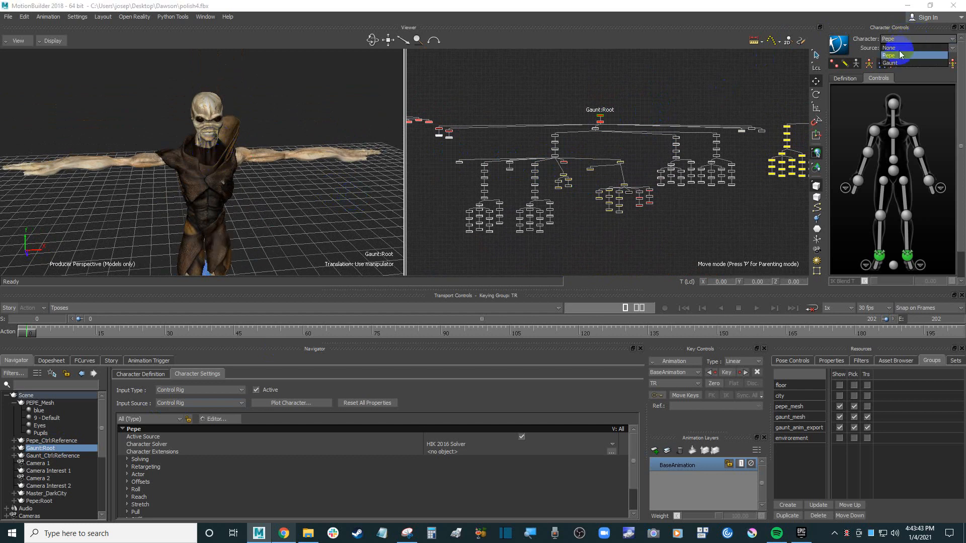
{"action": "left_click", "coordinate": [893, 59]}
- Set the perspective view to X-Ray display and show Gaunt's upper-body skeleton up close
{"action": "key", "text": "ctrl+a"}
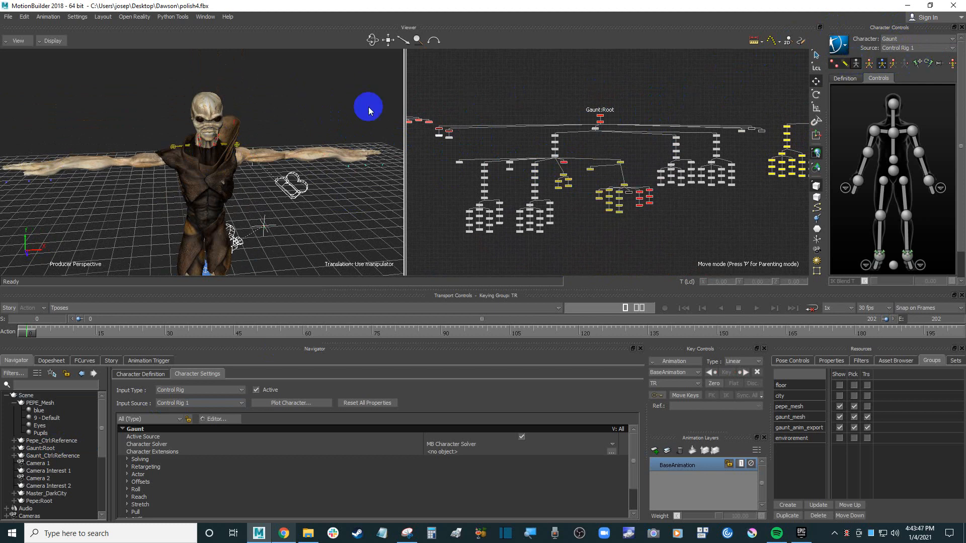
{"action": "key", "text": "ctrl+a"}
{"action": "mouse_move", "coordinate": [328, 102]}
{"action": "left_mouse_down", "text": "ctrl+shift"}
{"action": "mouse_move", "coordinate": [321, 113]}
{"action": "mouse_move", "coordinate": [326, 97]}
{"action": "left_mouse_up", "text": "ctrl+shift"}
{"action": "left_click_drag", "start_coordinate": [226, 119], "coordinate": [305, 78]}
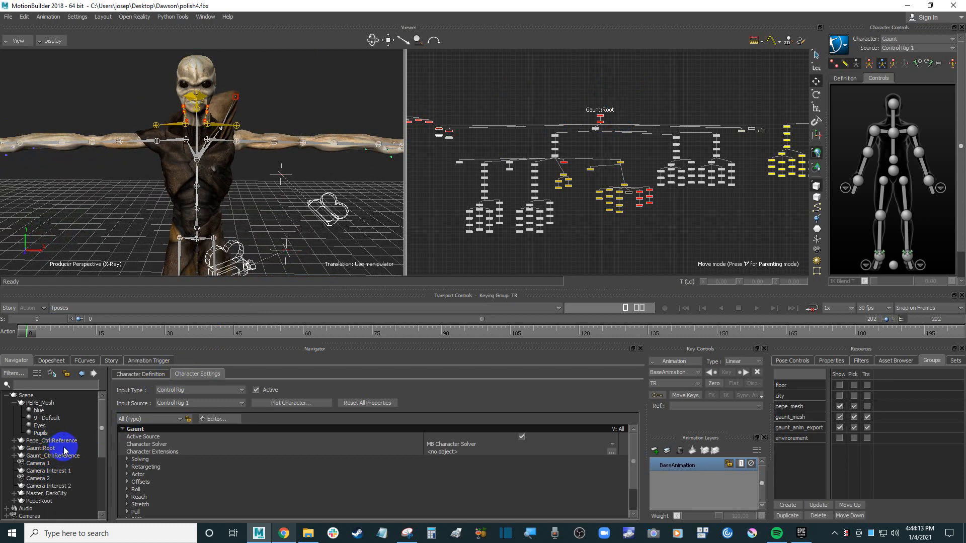
- Select Gaunt:Root with all its branches and inspect the selected skeleton and mesh from several angles
{"action": "left_click", "coordinate": [45, 449]}
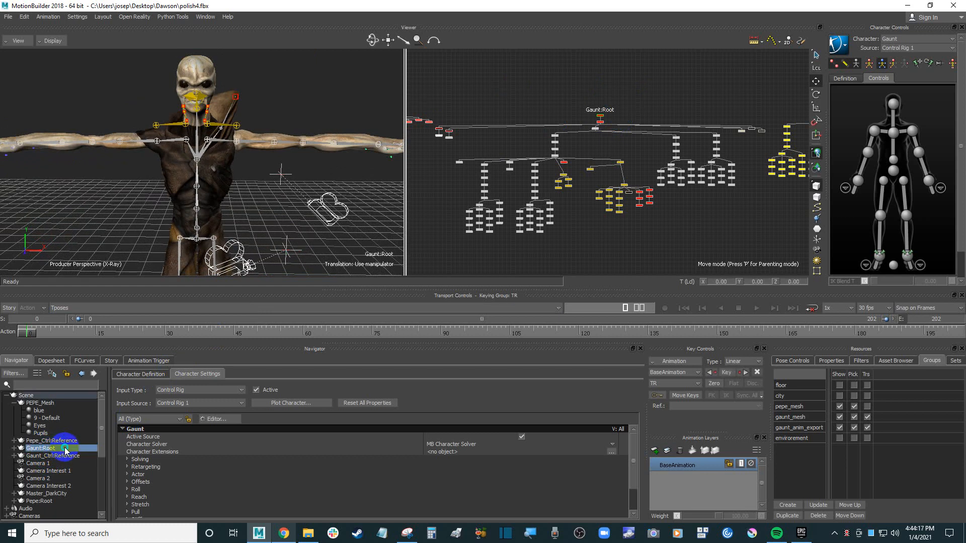
{"action": "right_click", "coordinate": [64, 449]}
{"action": "left_click", "coordinate": [88, 439]}
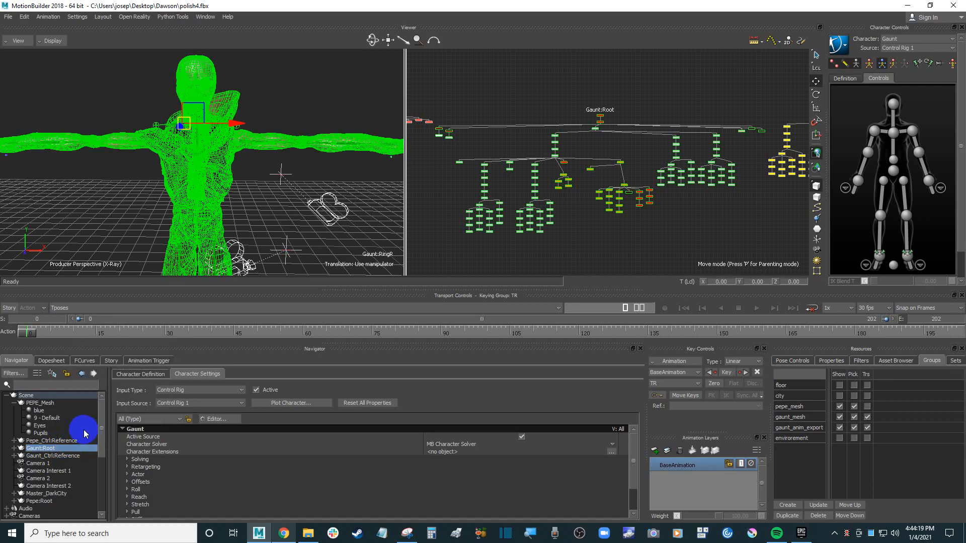
{"action": "left_click_drag", "start_coordinate": [294, 91], "coordinate": [258, 175], "text": "ctrl"}
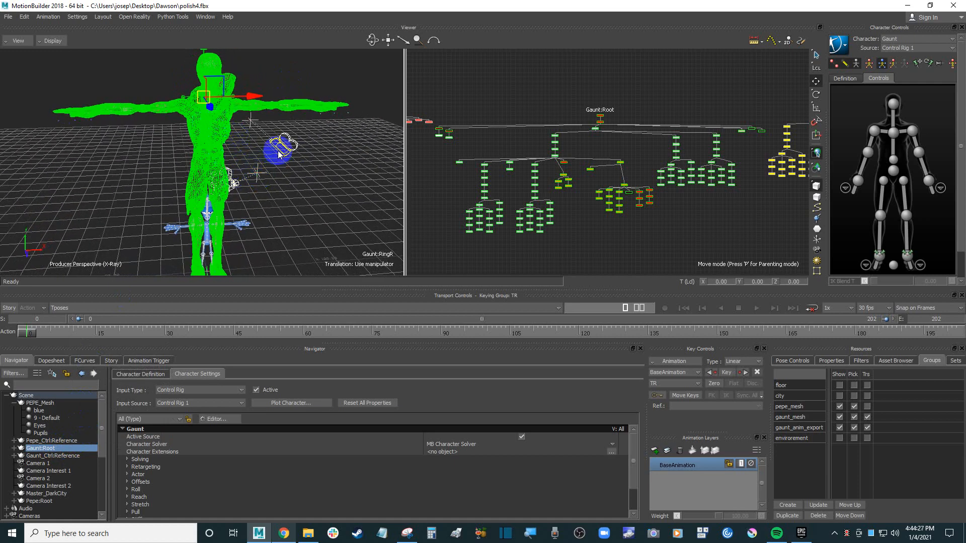
{"action": "left_click_drag", "start_coordinate": [201, 154], "coordinate": [326, 185], "text": "ctrl+shift"}
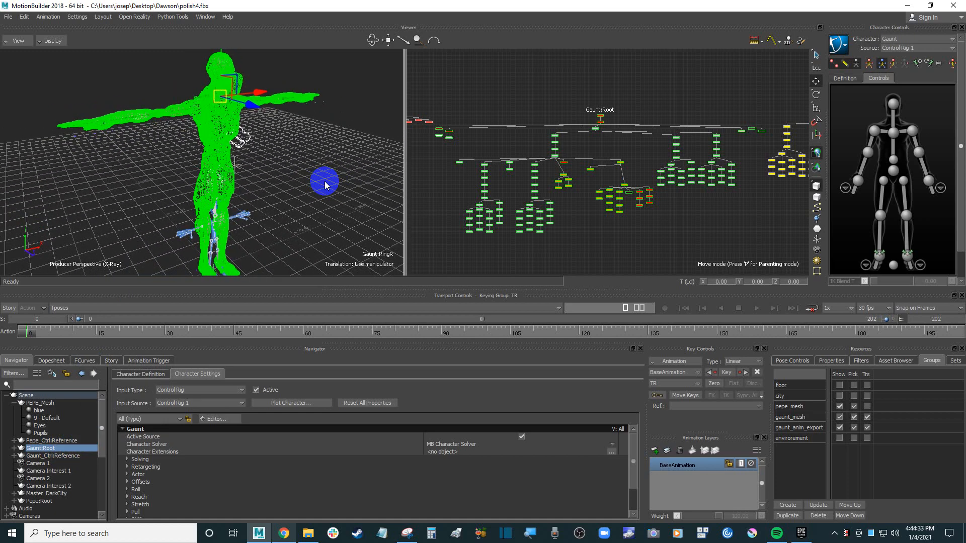
{"action": "left_click_drag", "start_coordinate": [341, 168], "coordinate": [332, 199], "text": "ctrl+shift"}
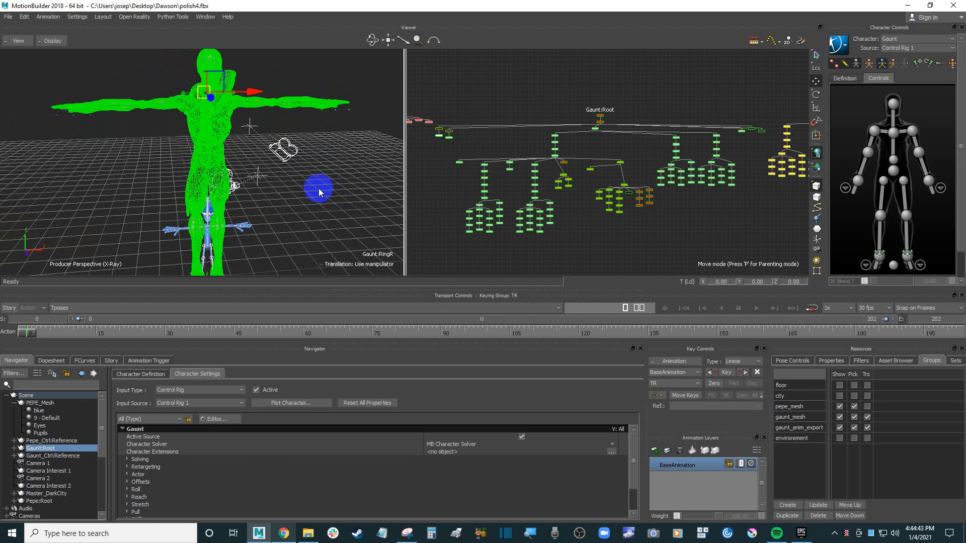
{"action": "left_click_drag", "start_coordinate": [152, 141], "coordinate": [158, 152], "text": "ctrl+shift"}
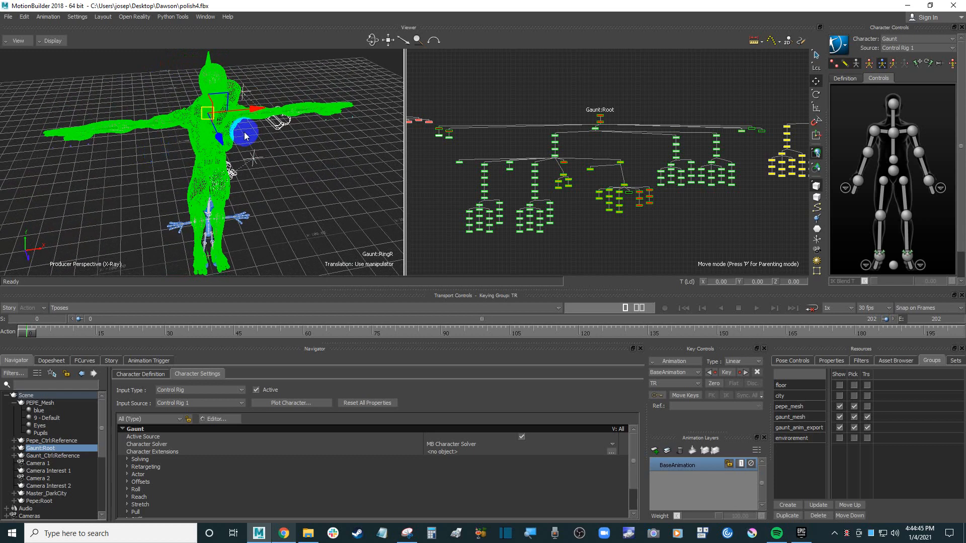
{"action": "left_click_drag", "start_coordinate": [106, 104], "coordinate": [123, 60], "text": "ctrl+shift"}
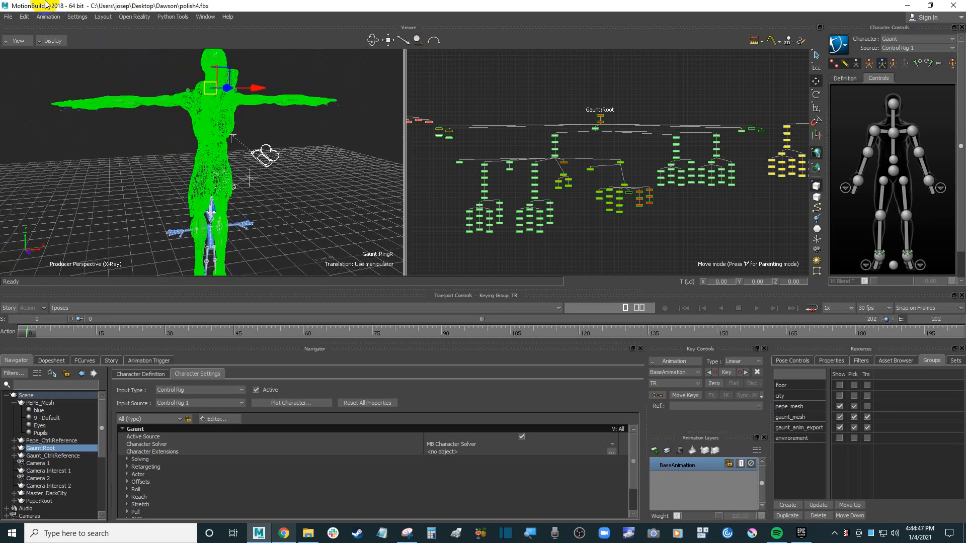
- Save the Gaunt selection as Gaunt_Tpose.fbx in the Dawson folder, overwriting the existing file and excluding all takes from the export
{"action": "left_click", "coordinate": [11, 17]}
{"action": "left_click", "coordinate": [115, 5]}
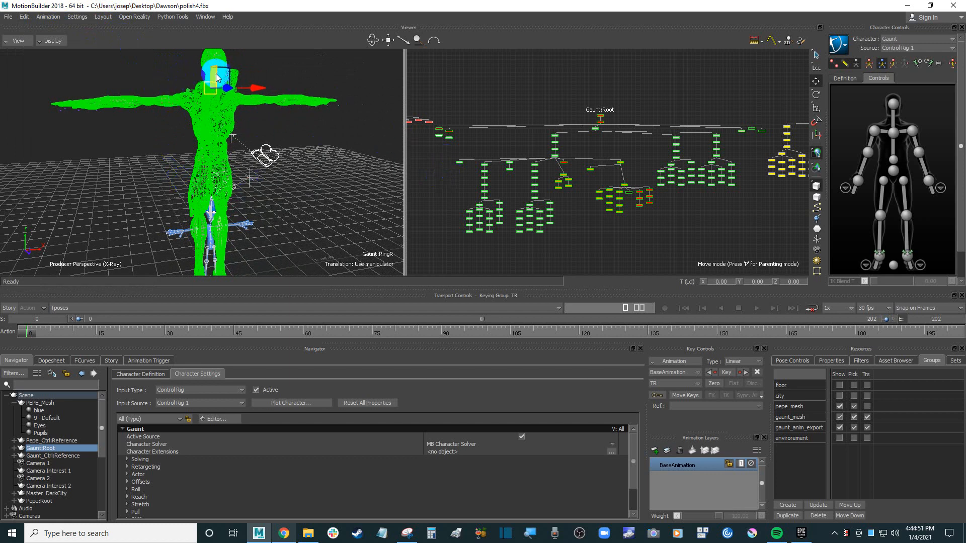
{"action": "left_click", "coordinate": [9, 18]}
{"action": "left_click", "coordinate": [62, 74]}
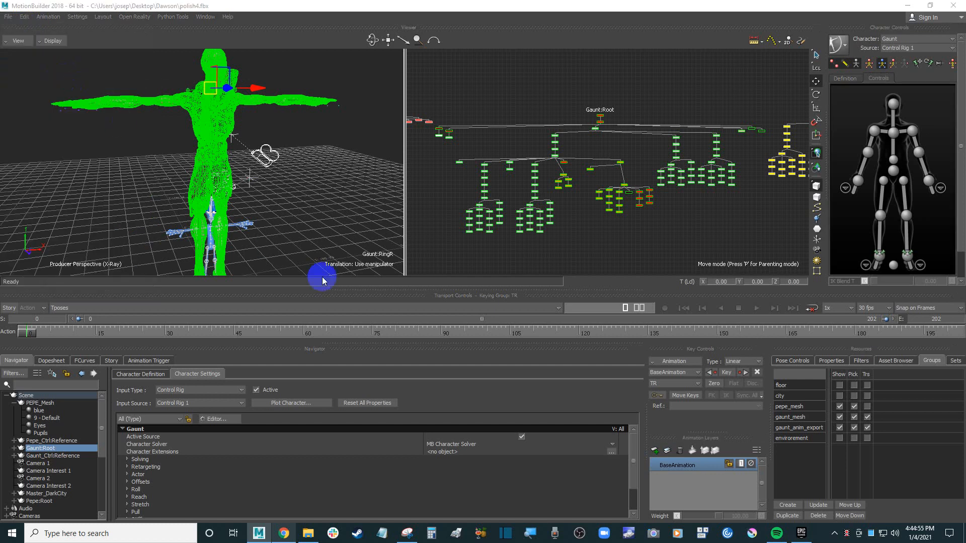
{"action": "left_click", "coordinate": [302, 243]}
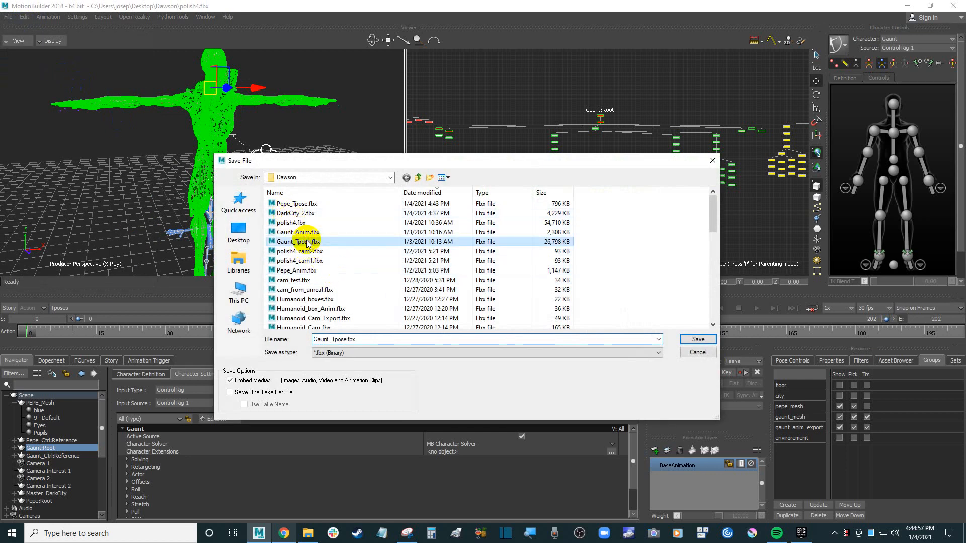
{"action": "double_click", "coordinate": [308, 242]}
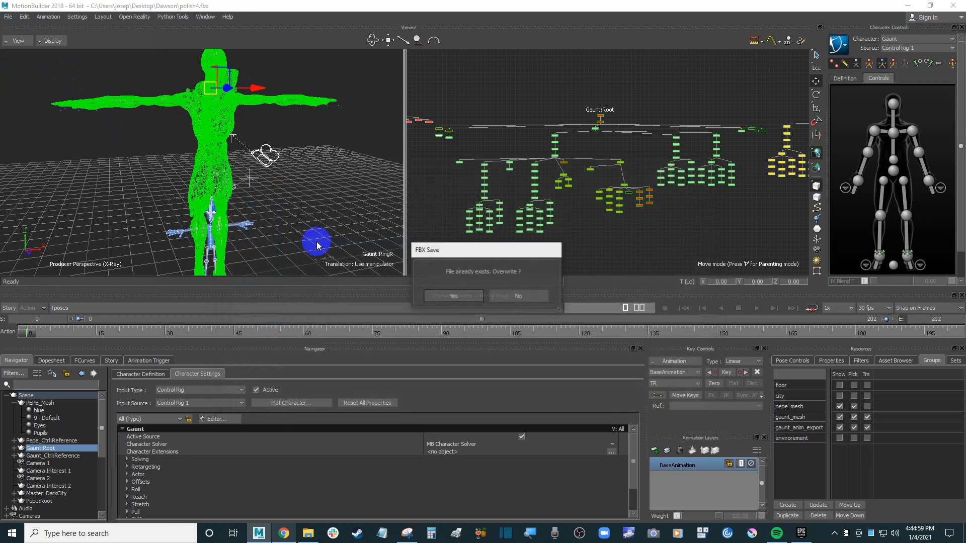
{"action": "left_click", "coordinate": [464, 298]}
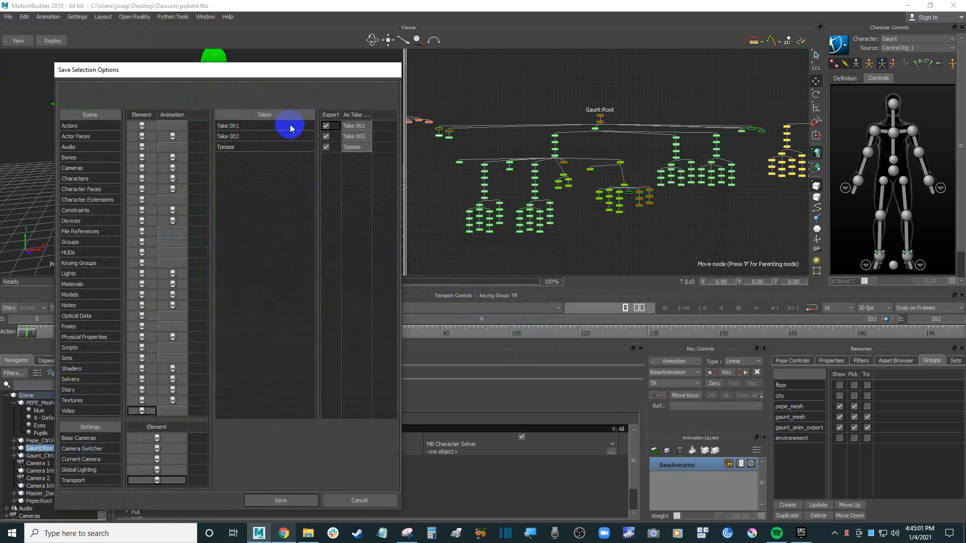
{"action": "left_click", "coordinate": [333, 116]}
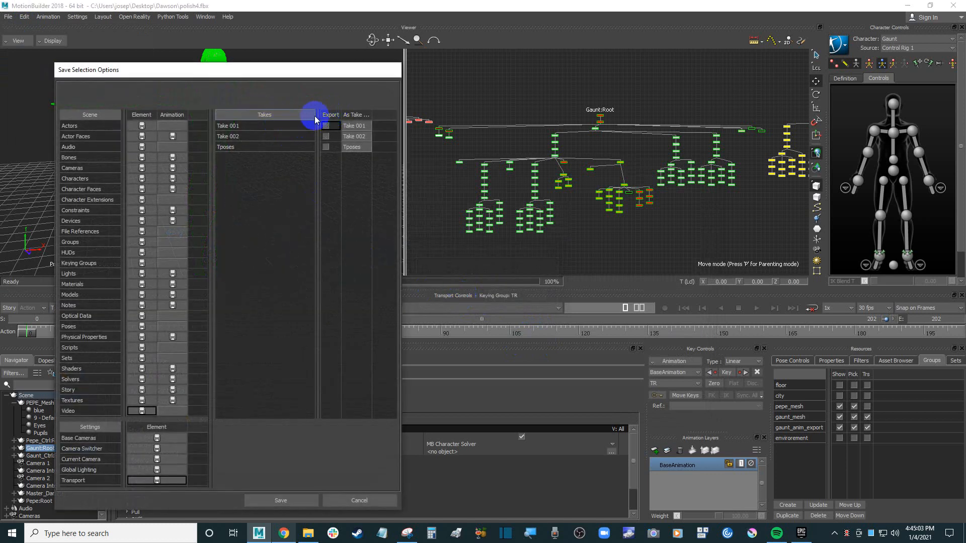
{"action": "left_click", "coordinate": [300, 500]}
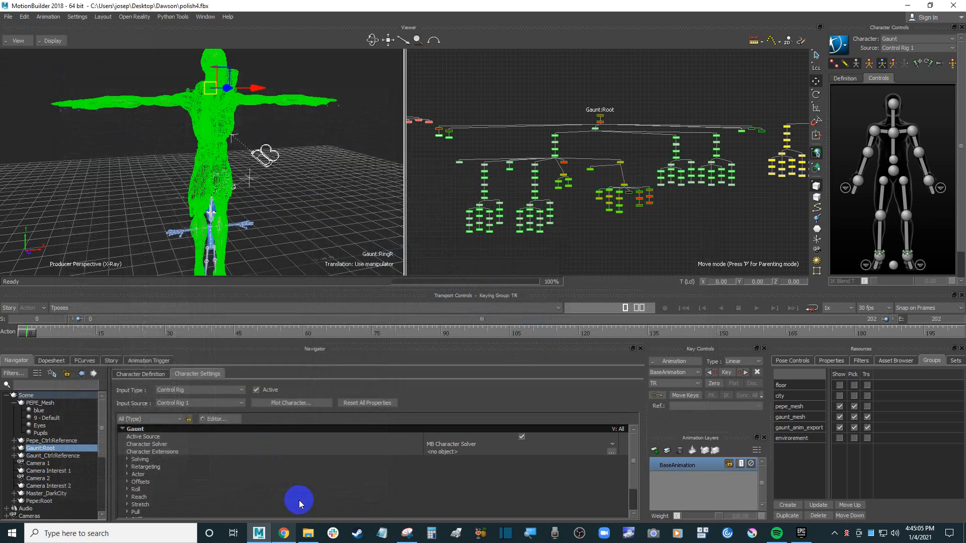
- Clear the Gaunt selection and switch the scene from the Tposes take to Take 002
{"action": "left_click", "coordinate": [332, 201]}
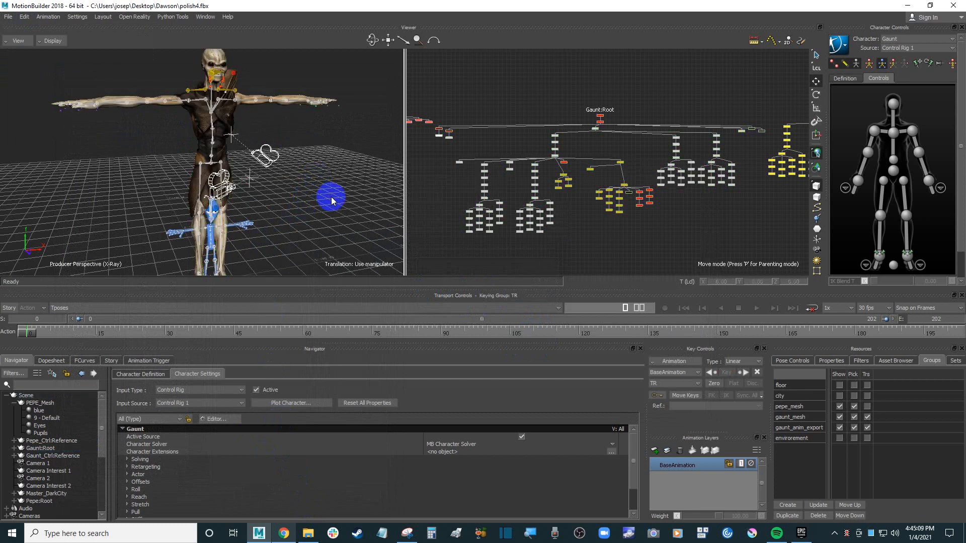
{"action": "left_click", "coordinate": [249, 228]}
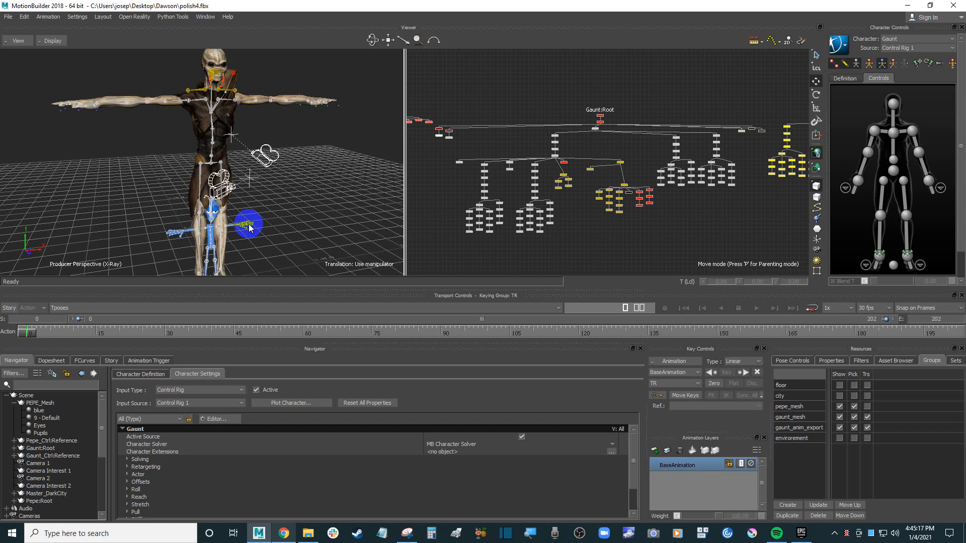
{"action": "left_click", "coordinate": [84, 307]}
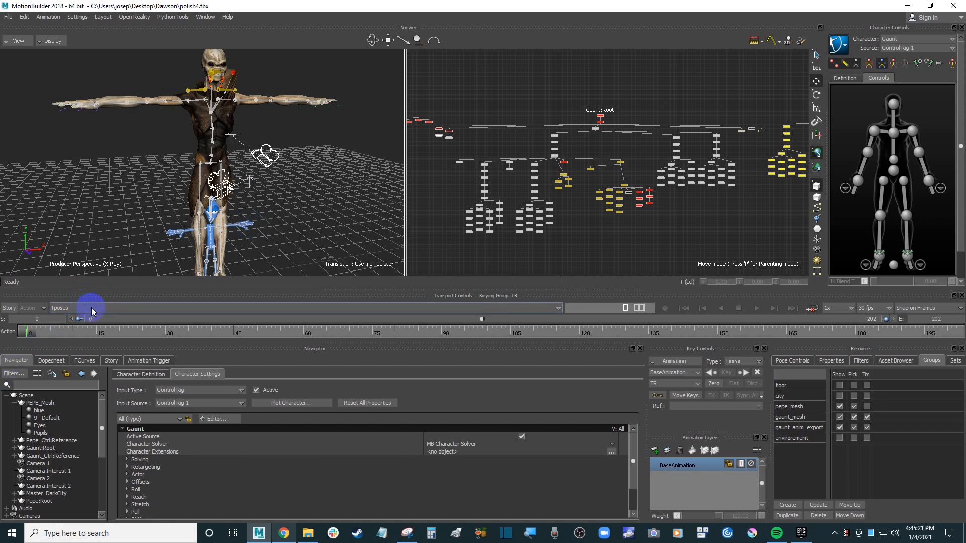
{"action": "left_click", "coordinate": [92, 307]}
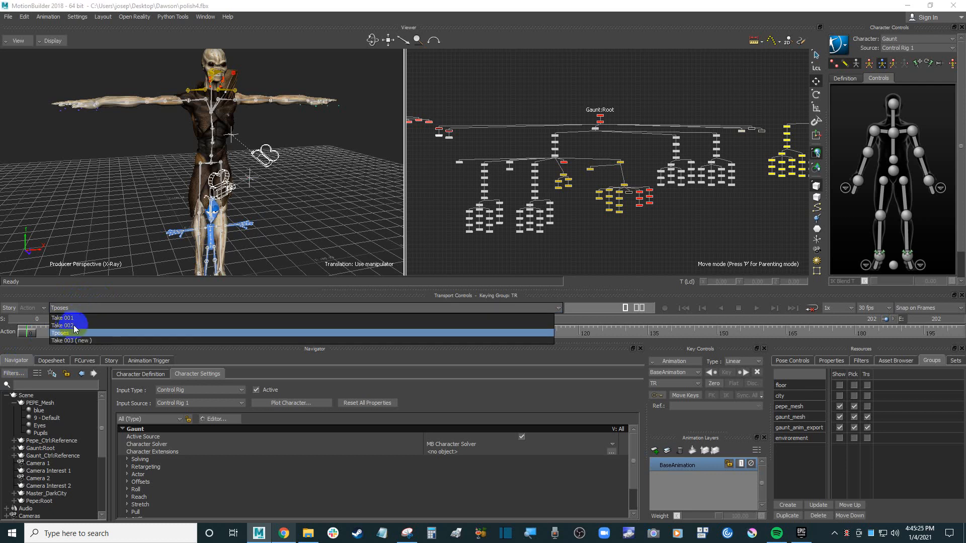
{"action": "left_click", "coordinate": [73, 325]}
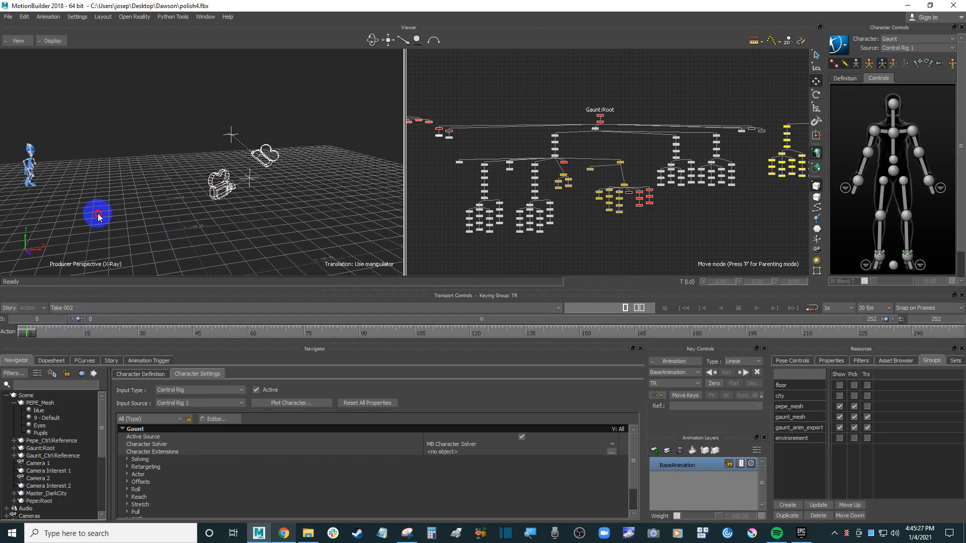
{"action": "left_click_drag", "start_coordinate": [104, 150], "coordinate": [146, 209], "text": "ctrl+shift"}
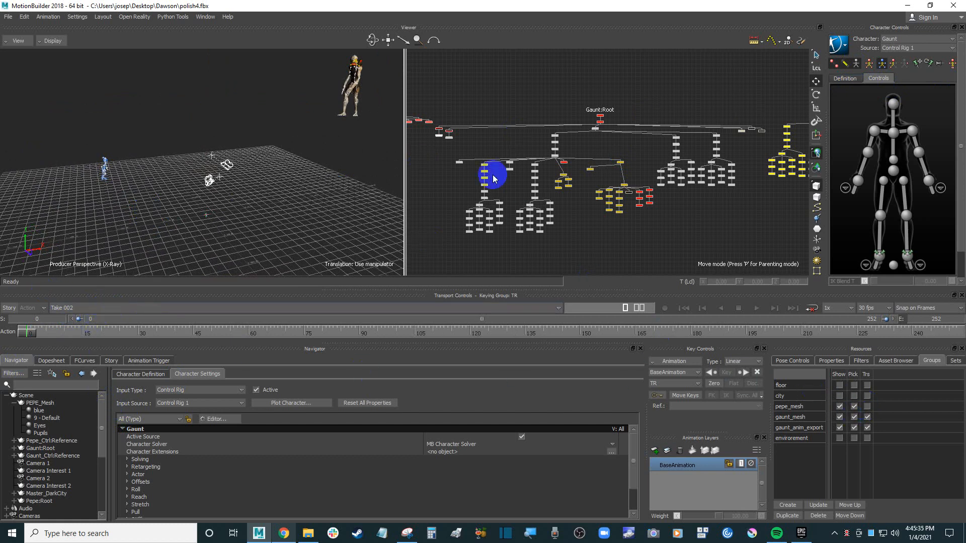
- Replace the schematic with the Camera 1 switcher view, showing the city group at frame 87
{"action": "key", "text": "ctrl+e"}
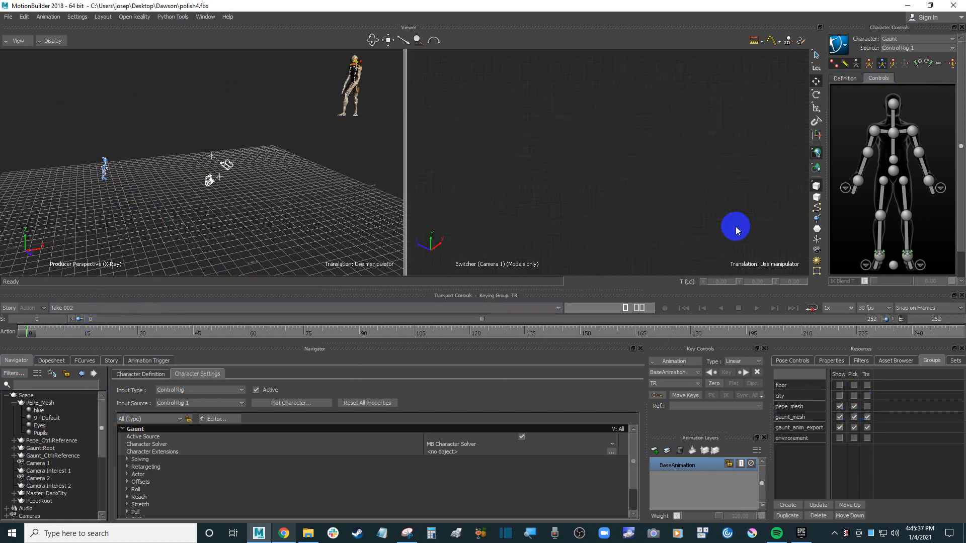
{"action": "left_click", "coordinate": [839, 396]}
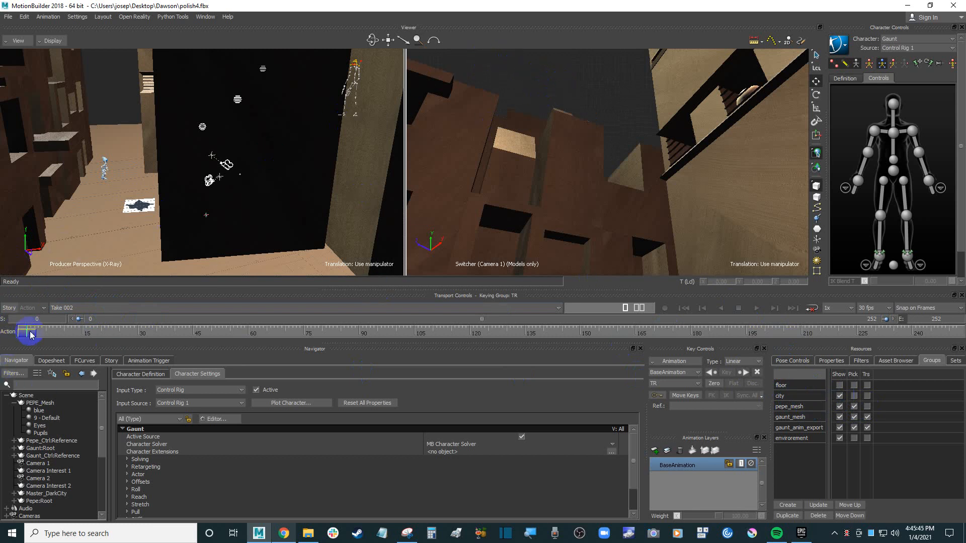
{"action": "left_click_drag", "start_coordinate": [29, 333], "coordinate": [313, 333]}
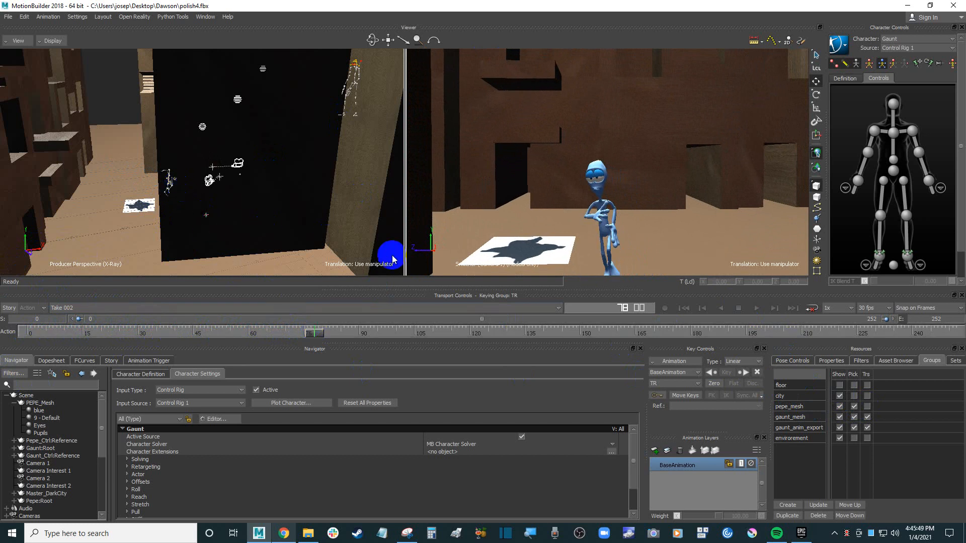
{"action": "left_click_drag", "start_coordinate": [242, 332], "coordinate": [347, 333]}
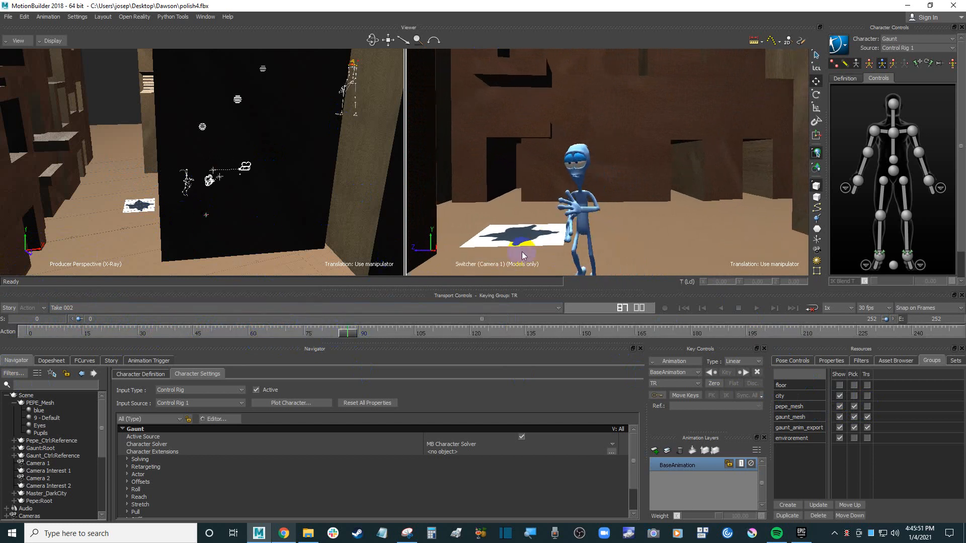
- Make Pepe the current character in the Character Controls
{"action": "left_click", "coordinate": [896, 39]}
{"action": "left_click", "coordinate": [890, 58]}
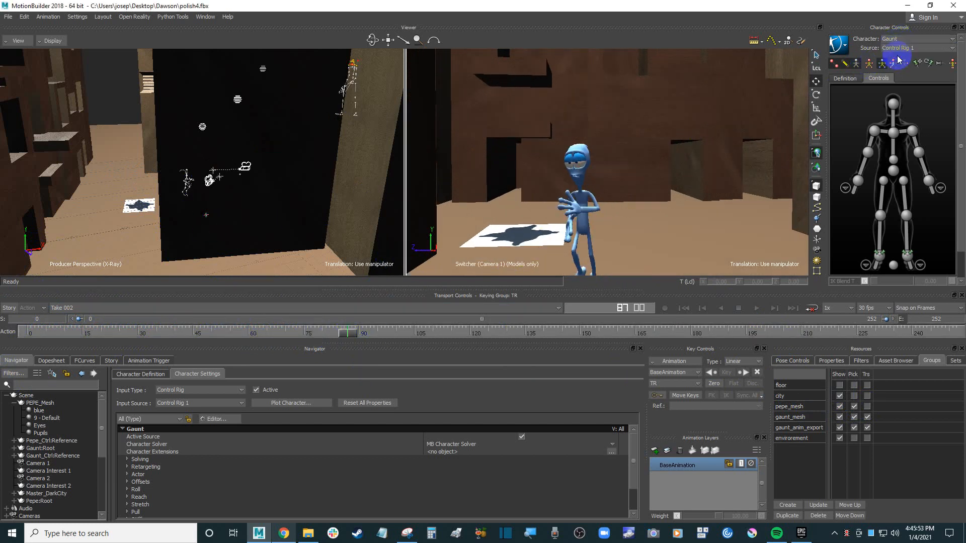
{"action": "left_click", "coordinate": [904, 109]}
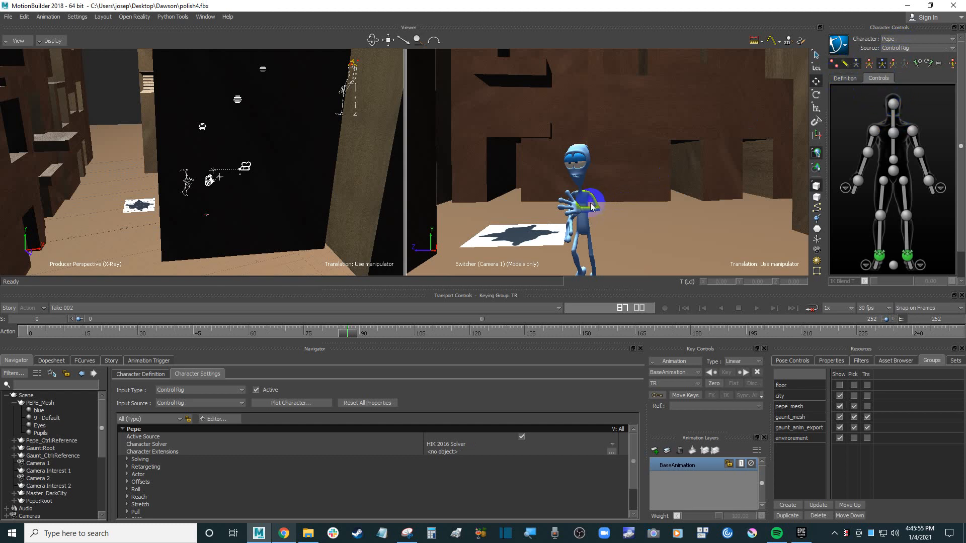
- Check Pepe in X-Ray display in the Camera 1 view and return that view to Models only
{"action": "key", "text": "ctrl+a"}
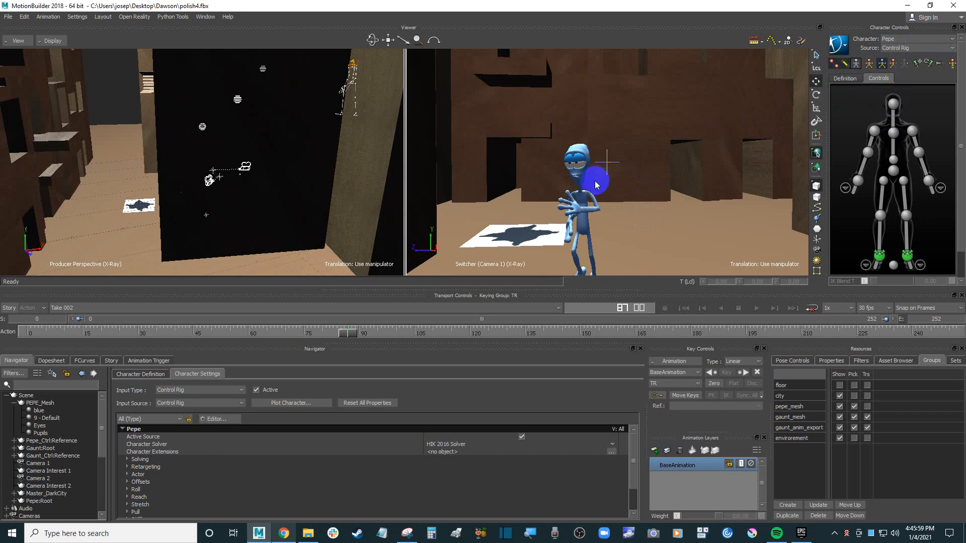
{"action": "left_click", "coordinate": [577, 199]}
{"action": "left_click", "coordinate": [711, 227]}
{"action": "key", "text": "ctrl+a"}
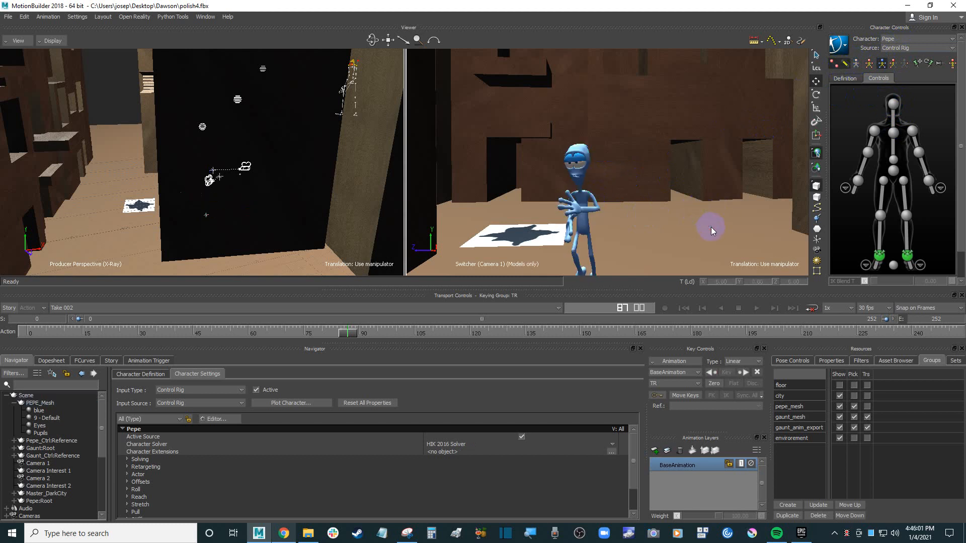
{"action": "key", "text": "ctrl+a"}
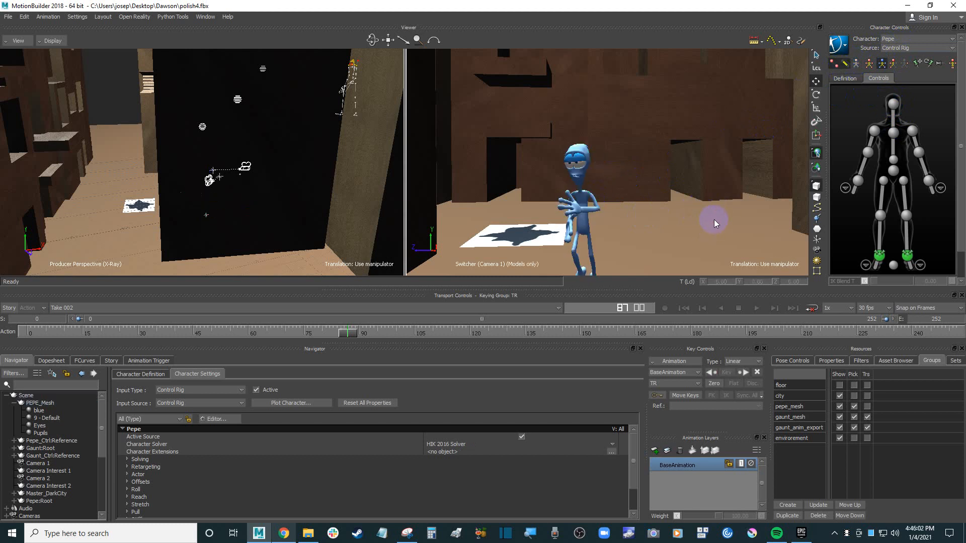
{"action": "left_click", "coordinate": [25, 44]}
{"action": "left_click", "coordinate": [114, 36]}
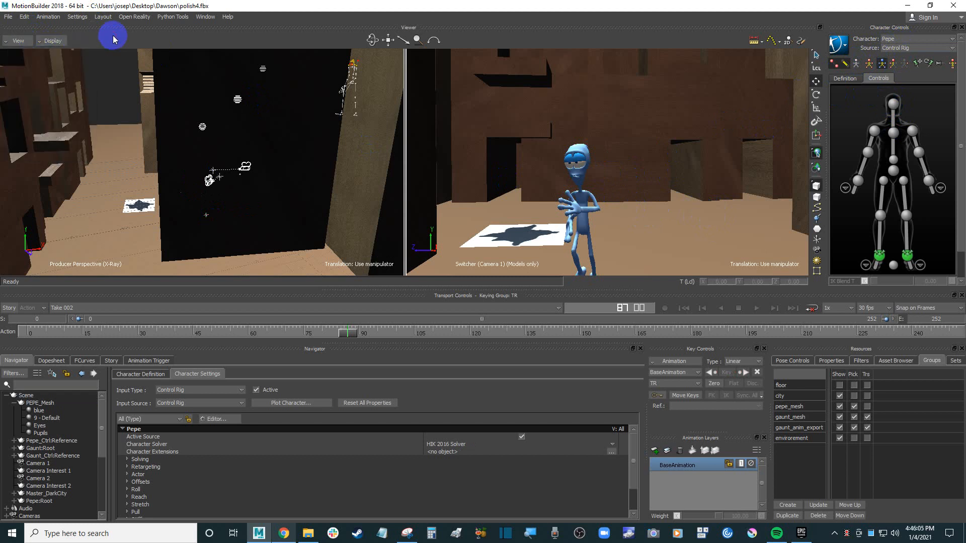
- Set the Camera 1 view to X-Ray display and show Pepe's FK bones and IK effectors
{"action": "left_click", "coordinate": [56, 40]}
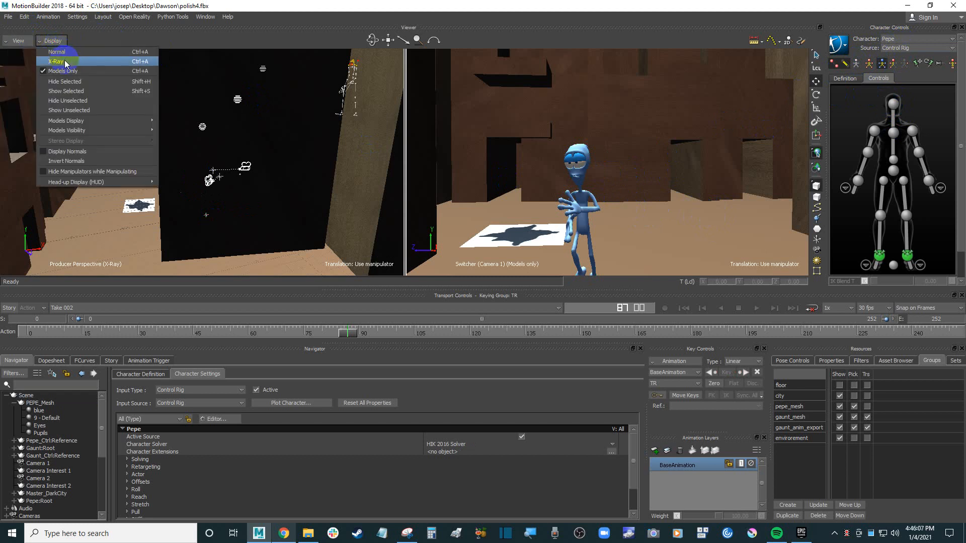
{"action": "left_click", "coordinate": [64, 61]}
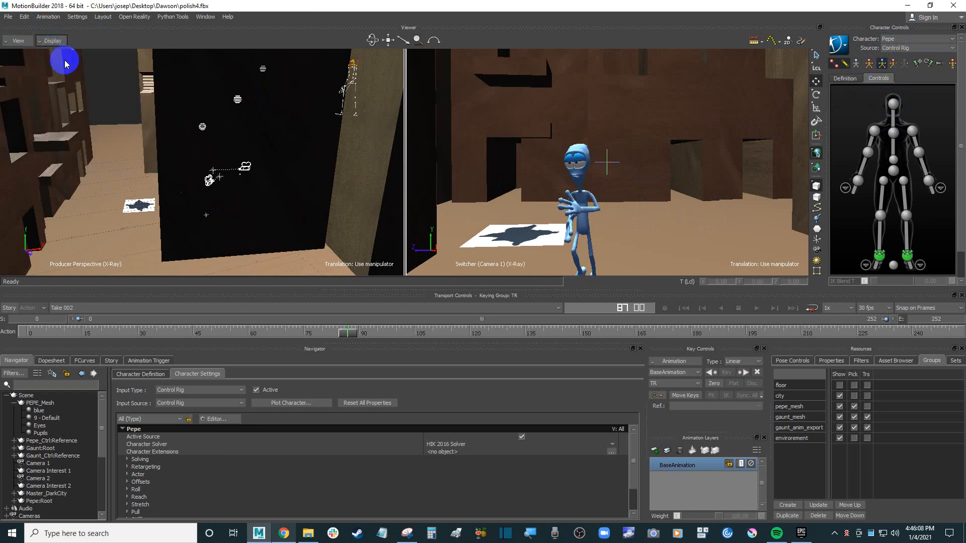
{"action": "left_click", "coordinate": [847, 66]}
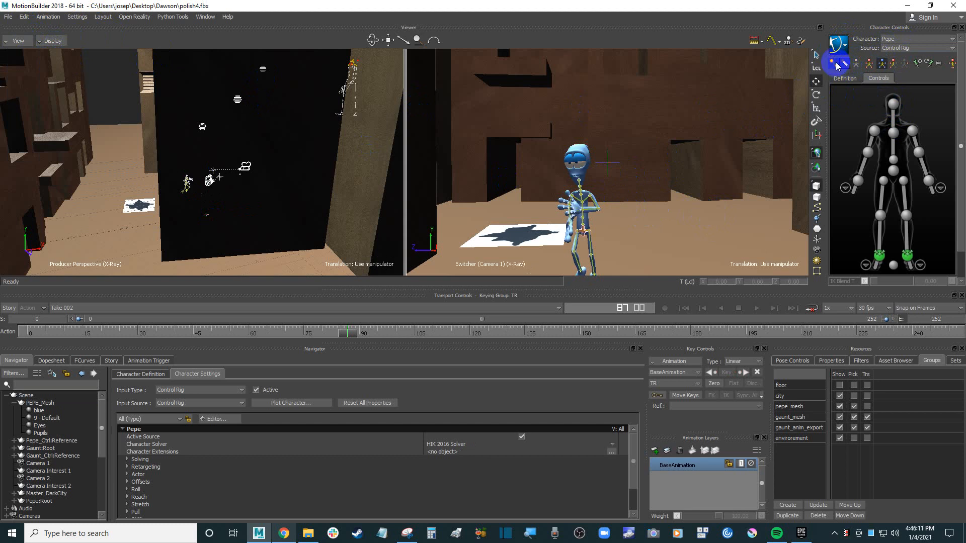
{"action": "left_click", "coordinate": [837, 66]}
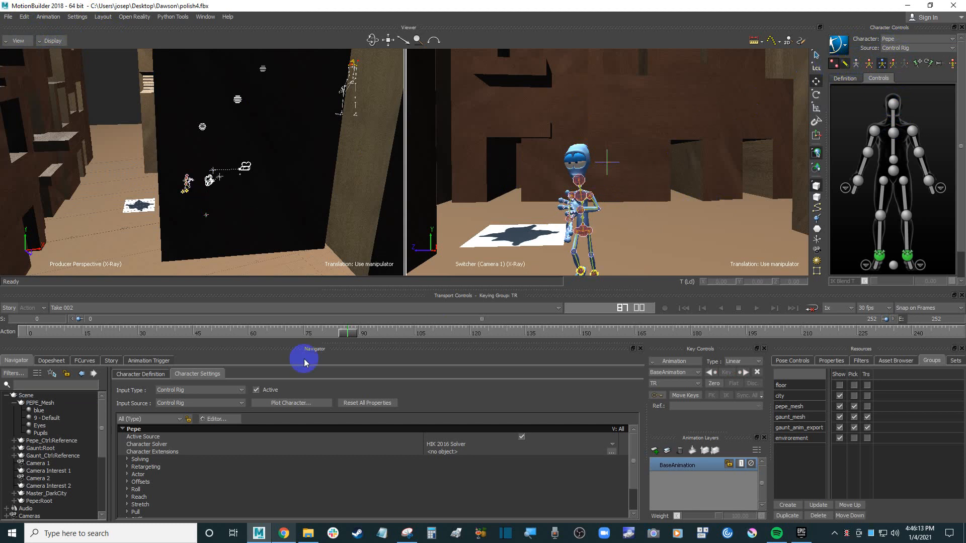
- Select Pepe's head effector and bake the control rig animation to the skeleton on frame at 30 FPS with the Unroll filter
{"action": "mouse_move", "coordinate": [350, 333]}
{"action": "left_mouse_down"}
{"action": "mouse_move", "coordinate": [97, 328]}
{"action": "mouse_move", "coordinate": [354, 333]}
{"action": "left_mouse_up"}
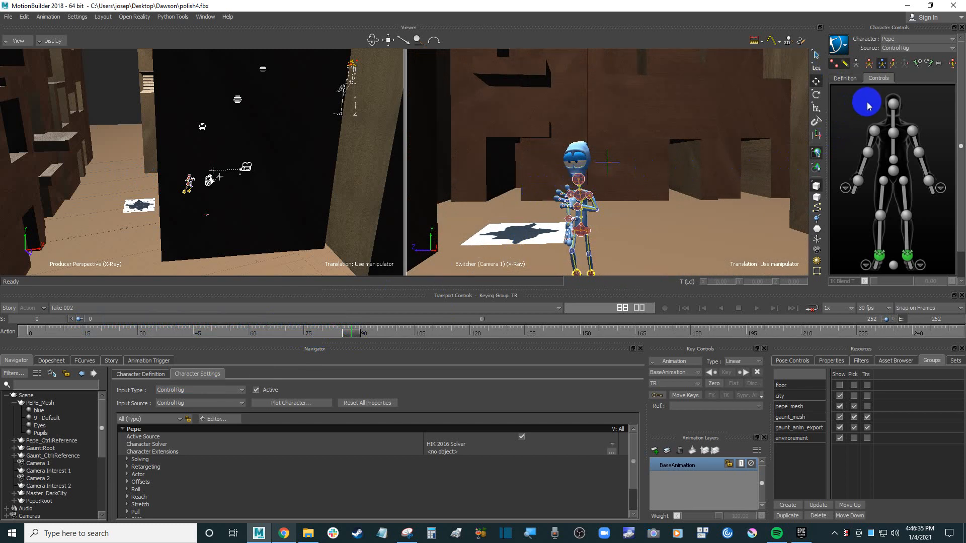
{"action": "left_click", "coordinate": [894, 114]}
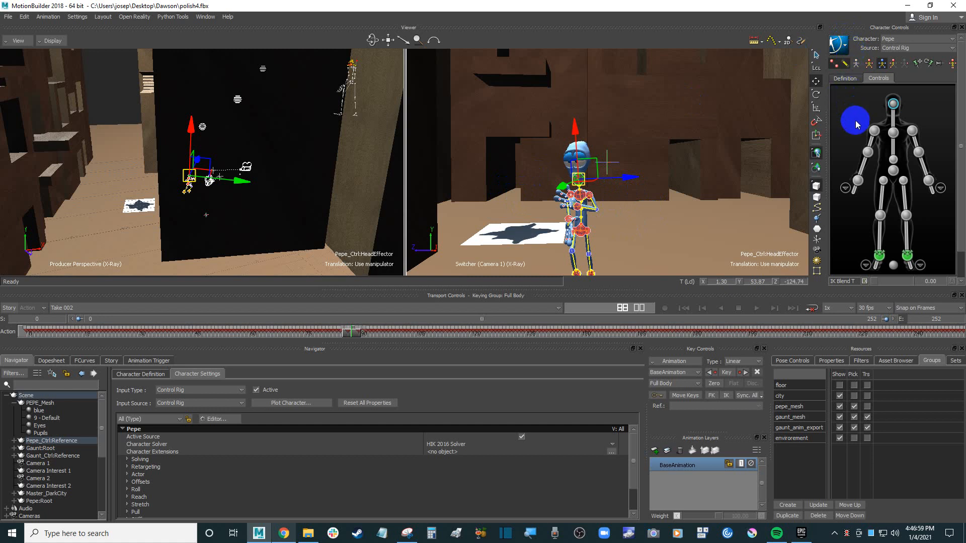
{"action": "left_click", "coordinate": [846, 48]}
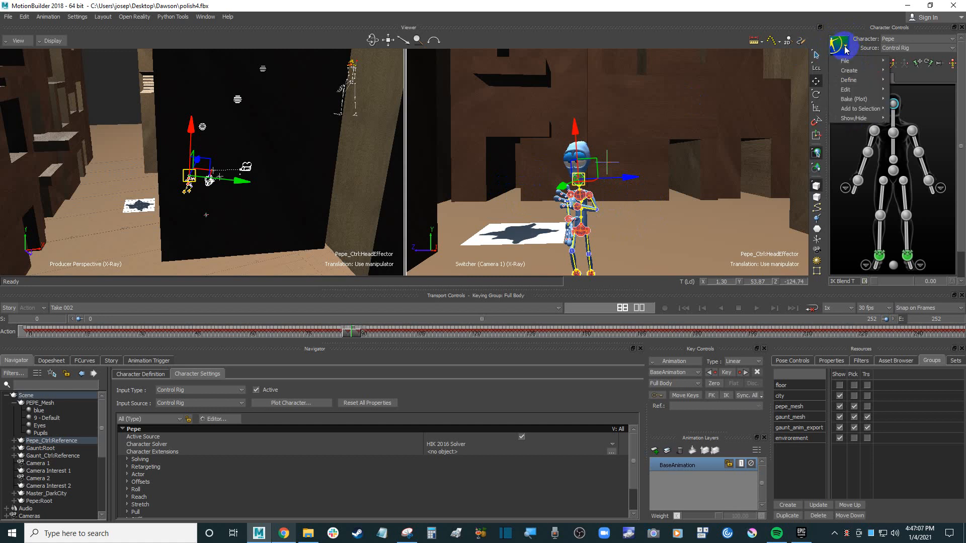
{"action": "left_click", "coordinate": [808, 5]}
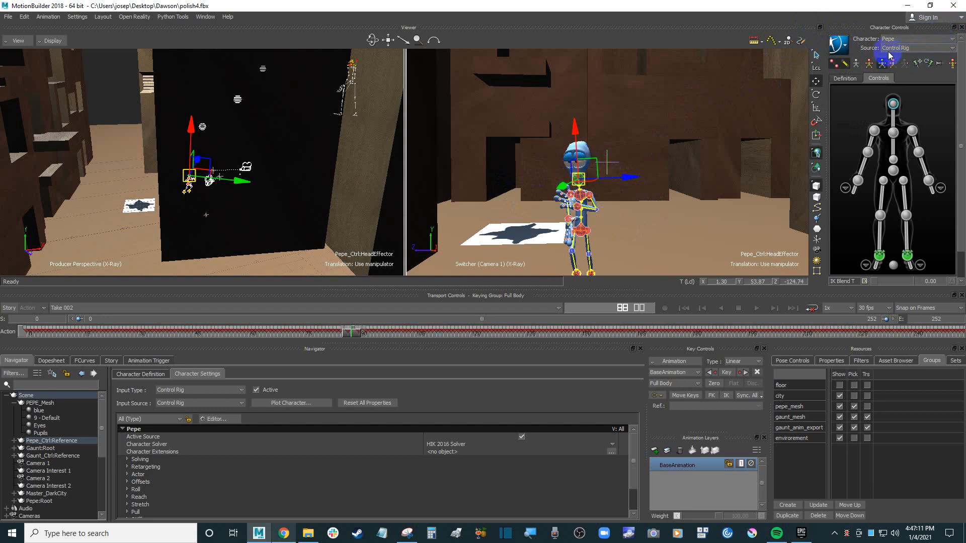
{"action": "left_click", "coordinate": [844, 48]}
{"action": "mouse_move", "coordinate": [869, 102]}
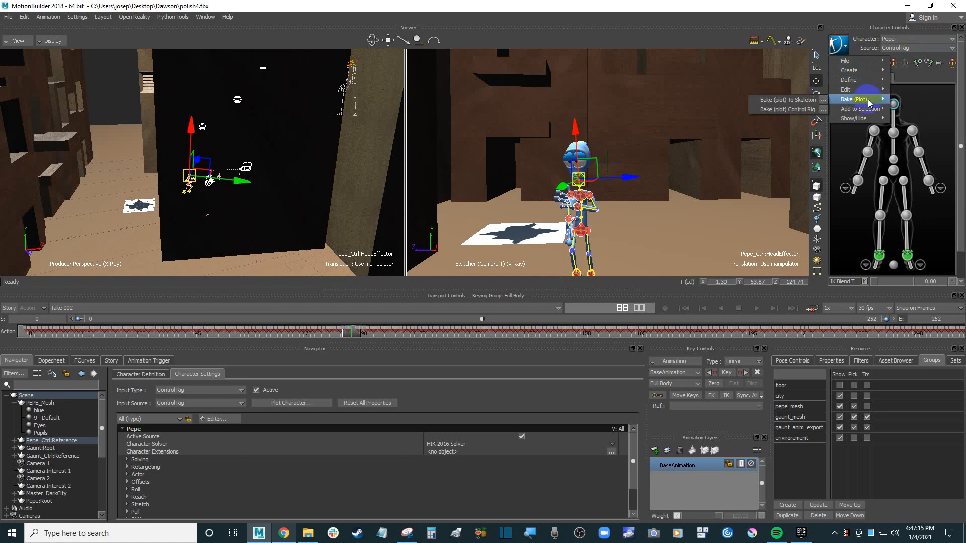
{"action": "left_click", "coordinate": [825, 104]}
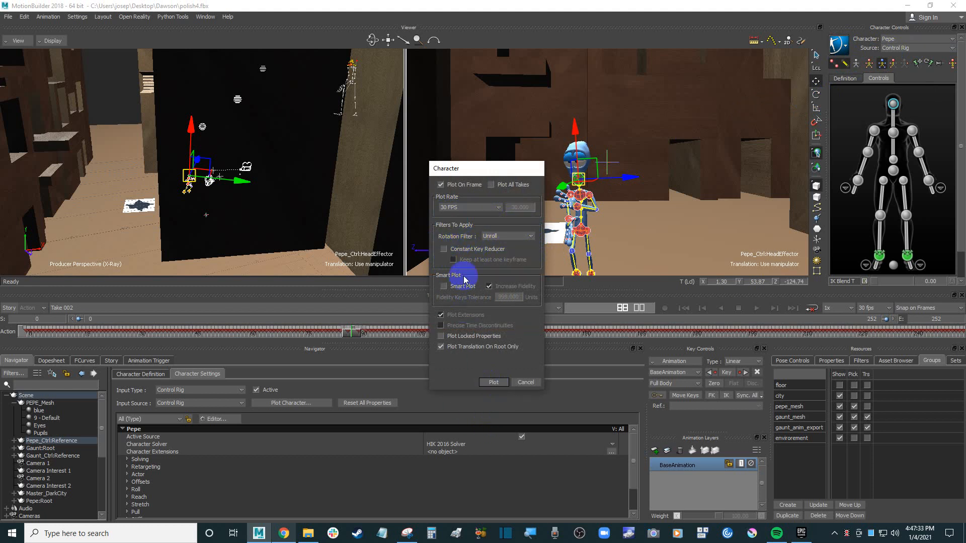
{"action": "left_click", "coordinate": [492, 383]}
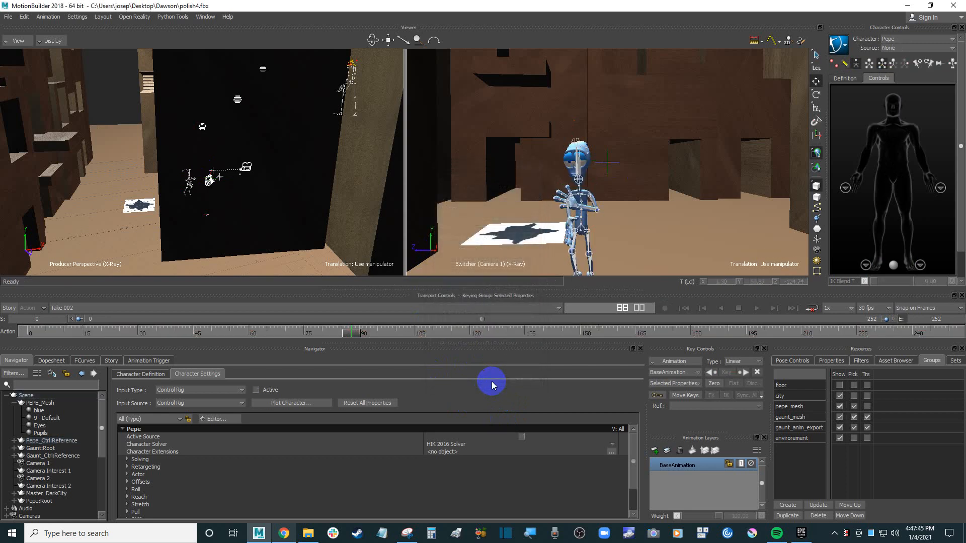
- Check the baked skeleton at frame 99 by selecting Pepe's left forearm bone, and clear the selection
{"action": "mouse_move", "coordinate": [352, 333]}
{"action": "left_mouse_down"}
{"action": "mouse_move", "coordinate": [67, 330]}
{"action": "mouse_move", "coordinate": [370, 334]}
{"action": "left_mouse_up"}
{"action": "left_click", "coordinate": [597, 203]}
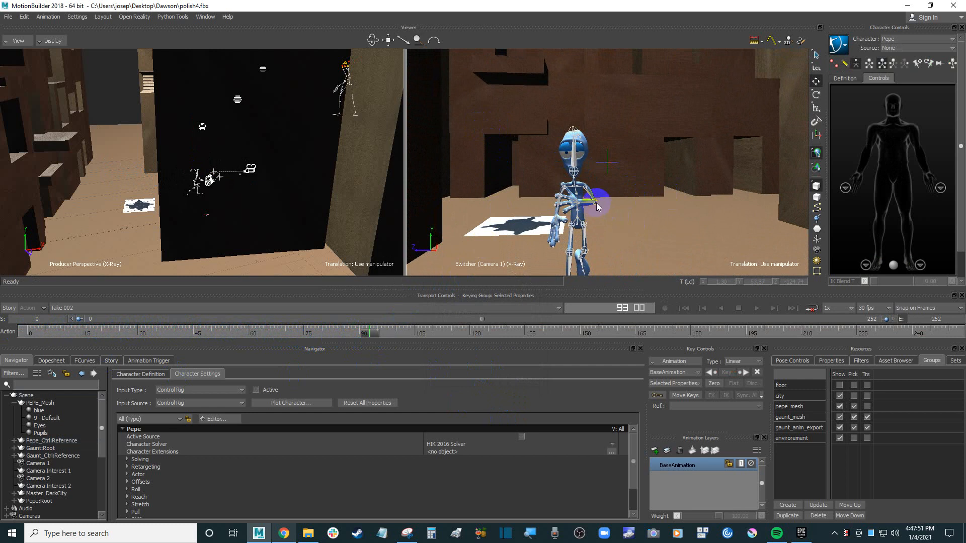
{"action": "left_click", "coordinate": [594, 203]}
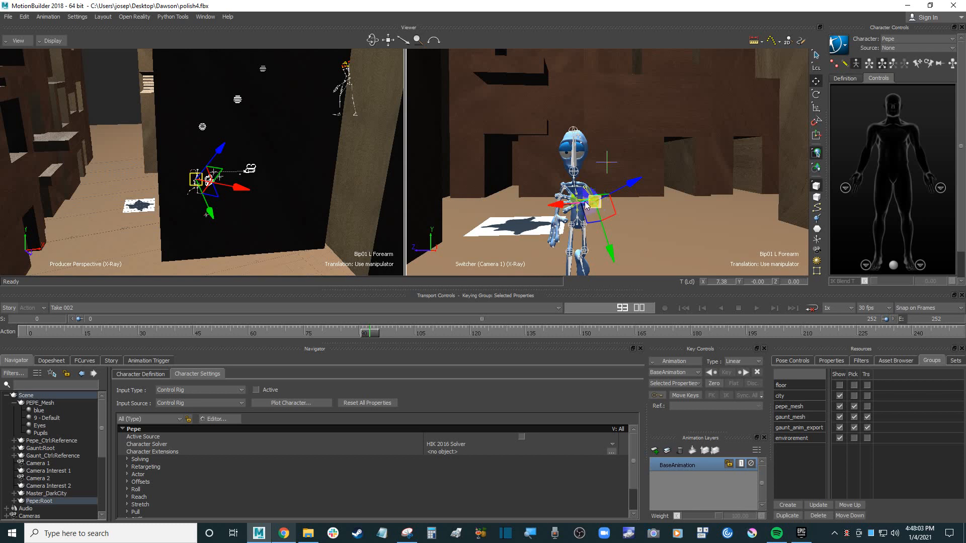
{"action": "left_click", "coordinate": [107, 85]}
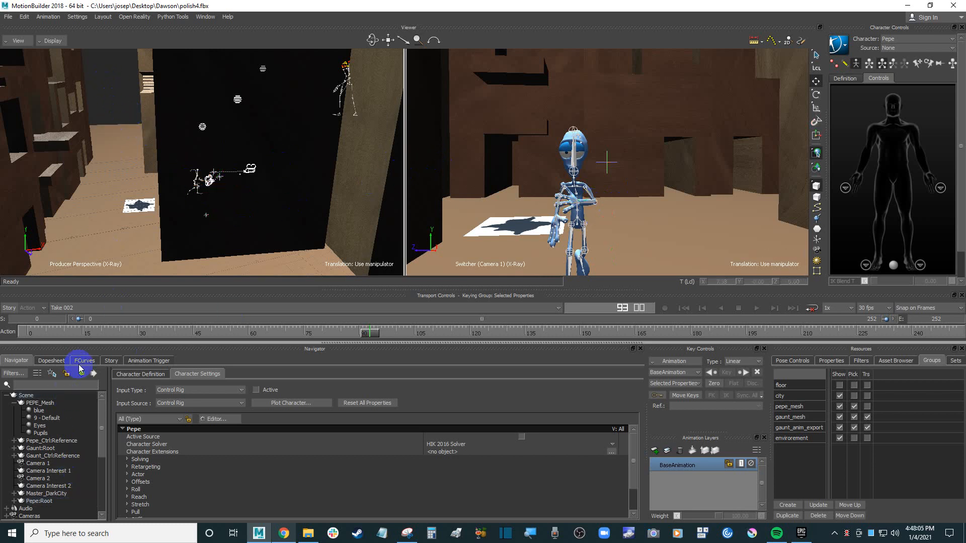
- Show the Pepe:Root bone hierarchy in the schematic view and select Pepe:Root
{"action": "left_click", "coordinate": [52, 503]}
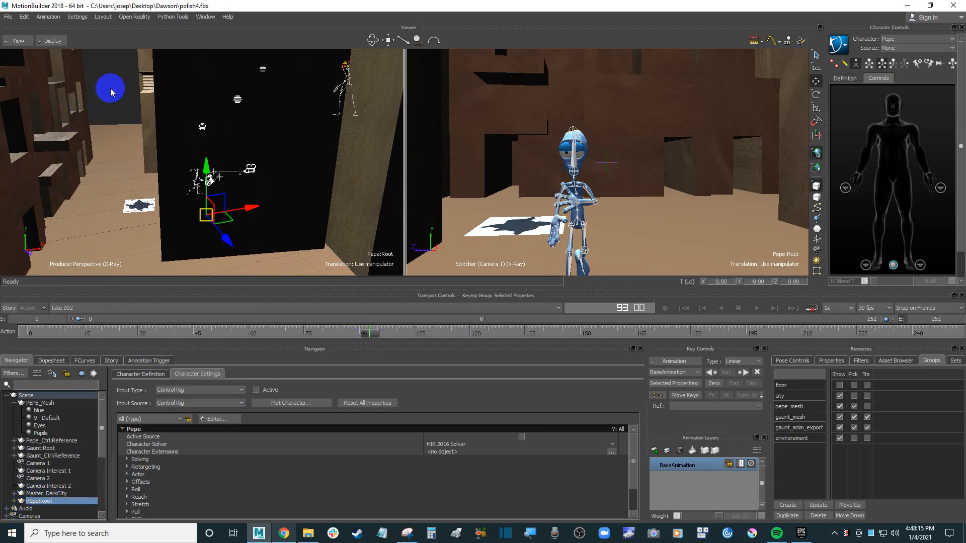
{"action": "key", "text": "ctrl+w"}
{"action": "key", "text": "f"}
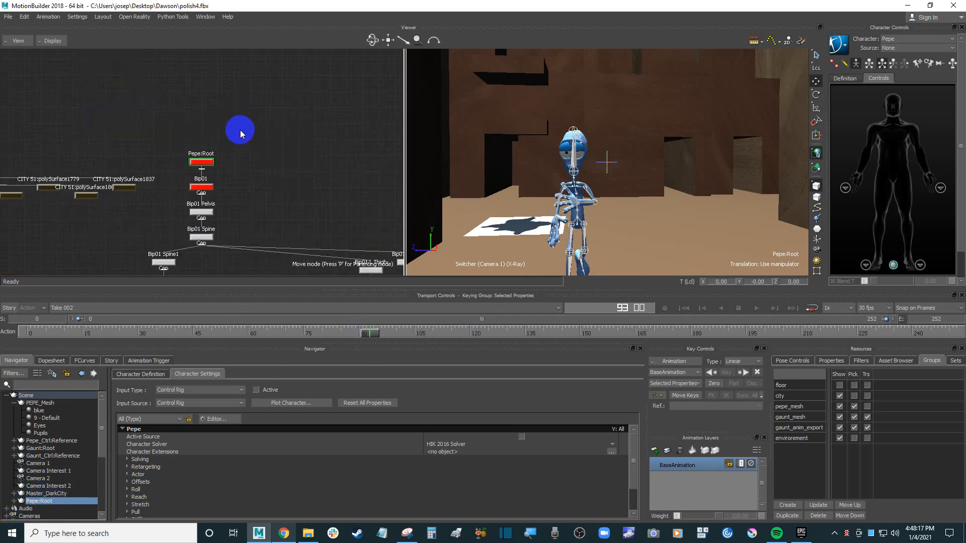
{"action": "left_click_drag", "start_coordinate": [242, 120], "coordinate": [269, 167], "text": "ctrl"}
{"action": "left_click_drag", "start_coordinate": [269, 167], "coordinate": [252, 107], "text": "shift"}
{"action": "left_click", "coordinate": [264, 103]}
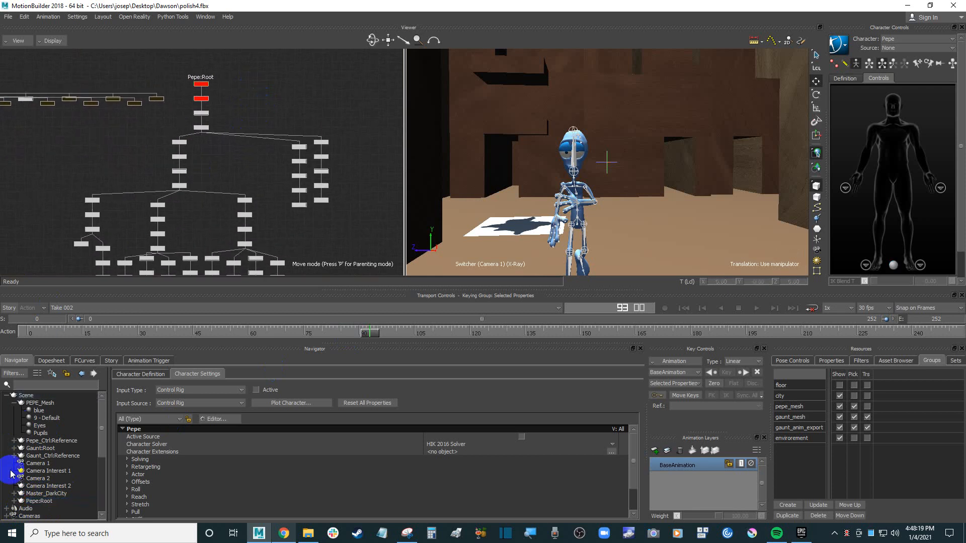
{"action": "left_click", "coordinate": [51, 501]}
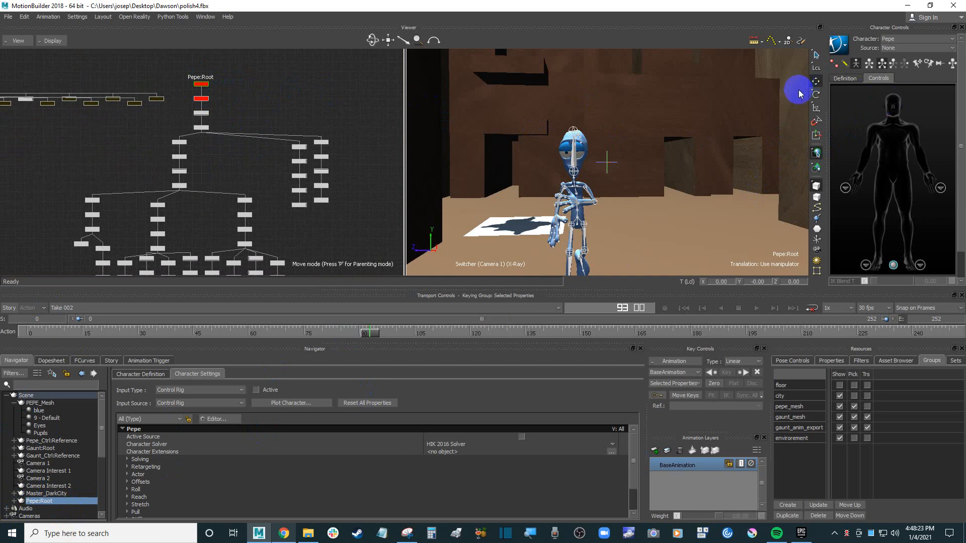
- Replace the Camera 1 view with the Producer Perspective, overlooking the city and Pepe:Root, and return to frame 0
{"action": "mouse_move", "coordinate": [366, 336]}
{"action": "left_mouse_down"}
{"action": "mouse_move", "coordinate": [244, 334]}
{"action": "mouse_move", "coordinate": [576, 335]}
{"action": "mouse_move", "coordinate": [410, 334]}
{"action": "left_mouse_up"}
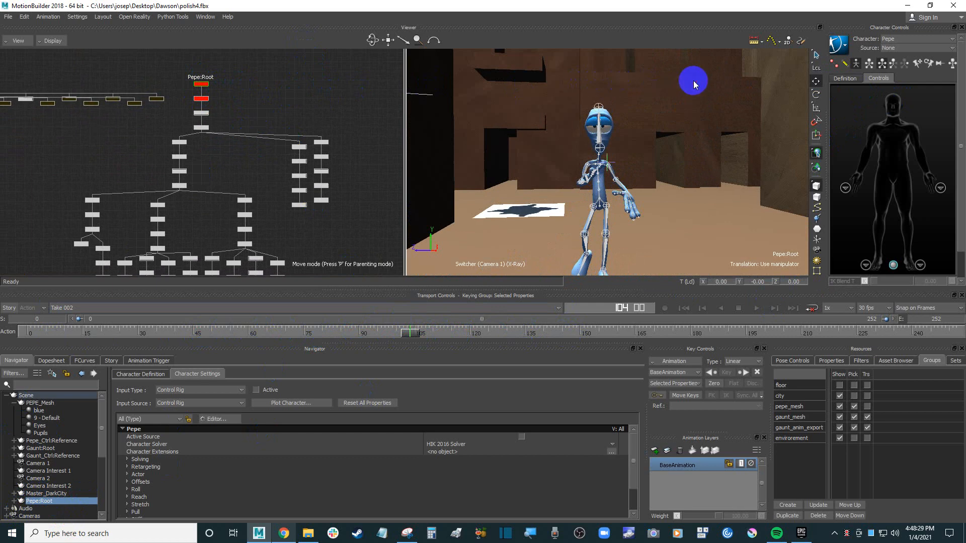
{"action": "key", "text": "ctrl+p"}
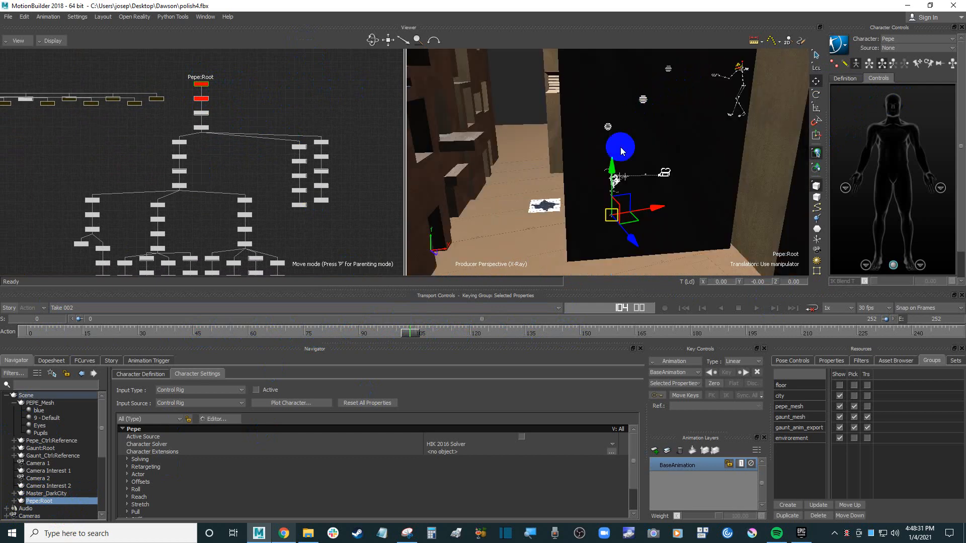
{"action": "scroll", "coordinate": [579, 119], "scroll_direction": "down", "scroll_amount": 5}
{"action": "scroll", "coordinate": [580, 118], "scroll_direction": "down", "scroll_amount": 4}
{"action": "left_click_drag", "start_coordinate": [579, 119], "coordinate": [579, 141], "text": "alt"}
{"action": "scroll", "coordinate": [579, 141], "scroll_direction": "up", "scroll_amount": 4}
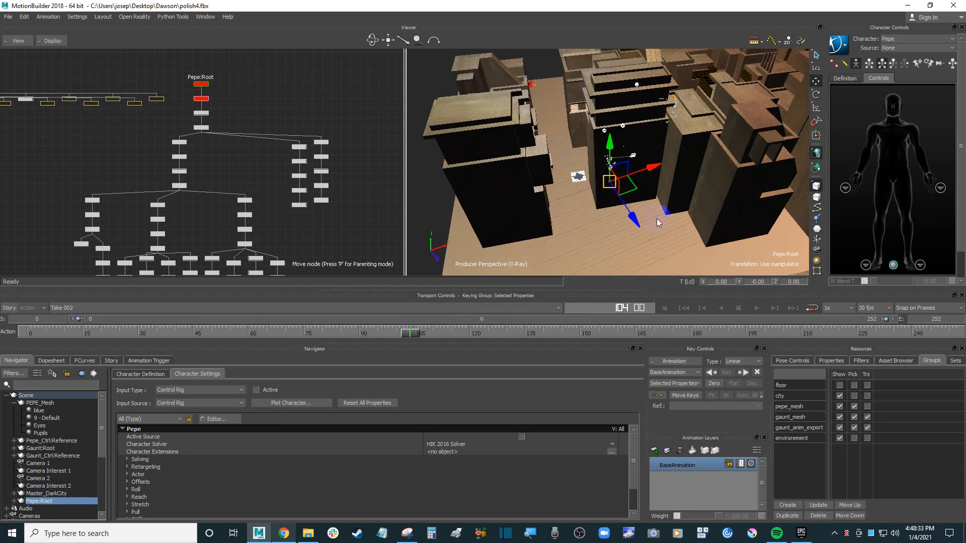
{"action": "left_click_drag", "start_coordinate": [410, 329], "coordinate": [3, 332]}
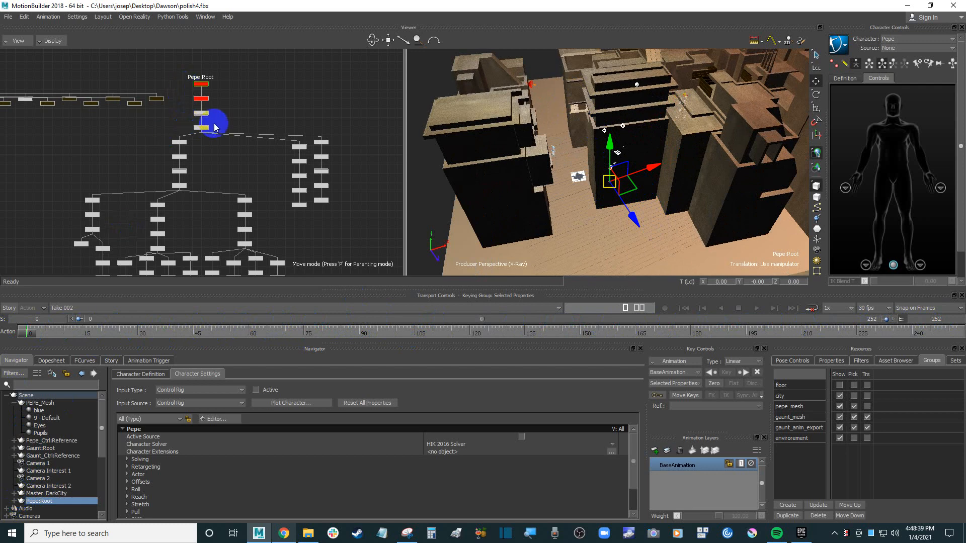
- Compare the positions of the Bip01 Pelvis and Pepe:Root nodes at frame 0, and clear the selection
{"action": "scroll", "coordinate": [242, 100], "scroll_direction": "up", "scroll_amount": 2}
{"action": "scroll", "coordinate": [234, 100], "scroll_direction": "up", "scroll_amount": 2}
{"action": "scroll", "coordinate": [164, 102], "scroll_direction": "up", "scroll_amount": 2}
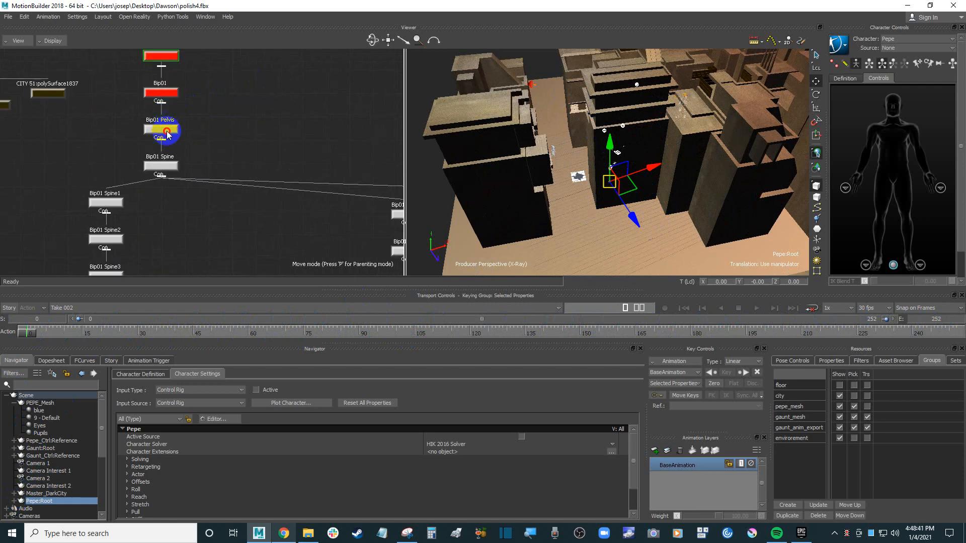
{"action": "left_click", "coordinate": [161, 129]}
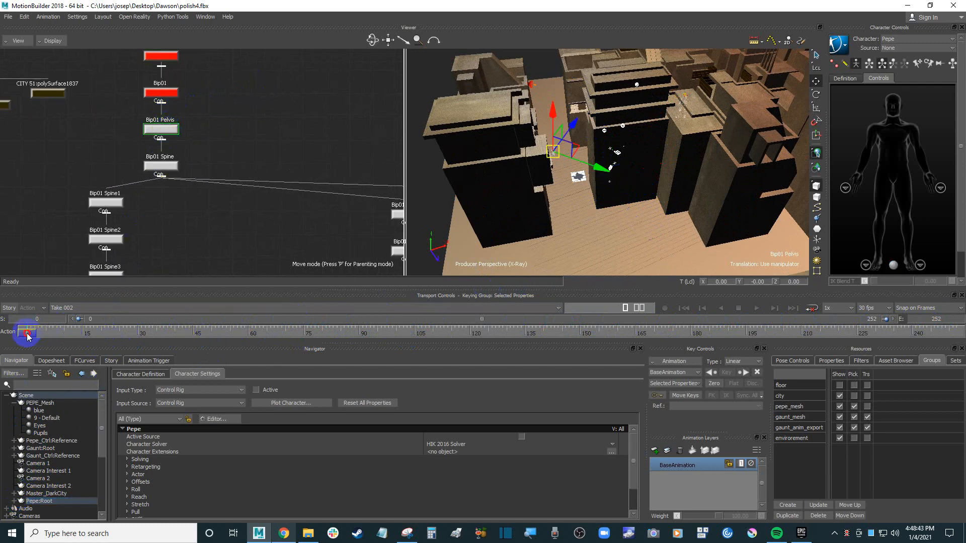
{"action": "left_click_drag", "start_coordinate": [26, 332], "coordinate": [6, 328]}
{"action": "scroll", "coordinate": [237, 85], "scroll_direction": "down", "scroll_amount": 2}
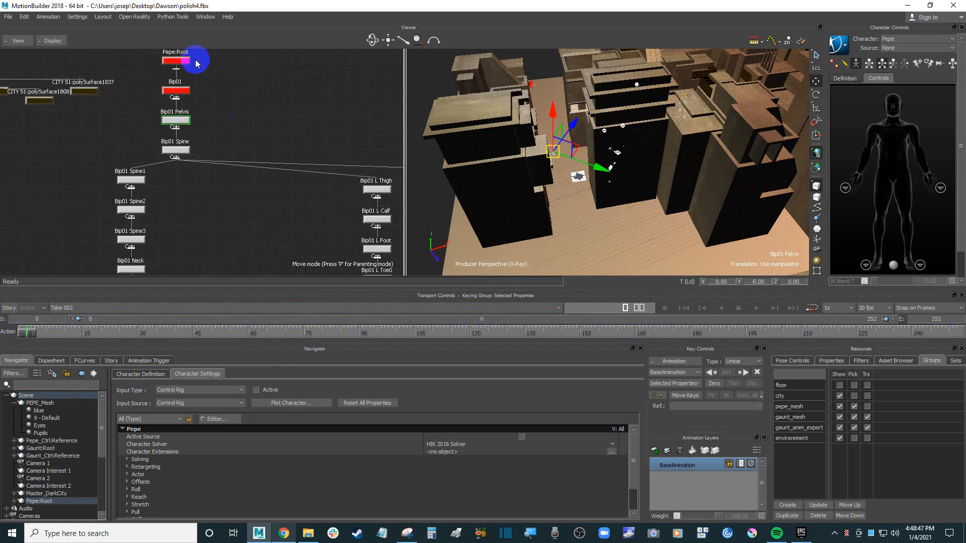
{"action": "left_click", "coordinate": [179, 61]}
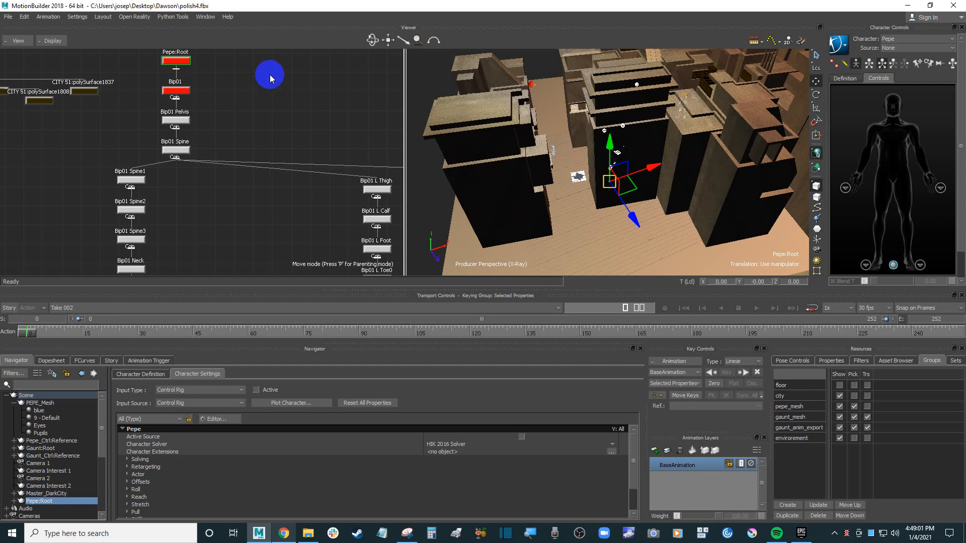
{"action": "scroll", "coordinate": [270, 75], "scroll_direction": "down", "scroll_amount": 1}
{"action": "left_click", "coordinate": [258, 75]}
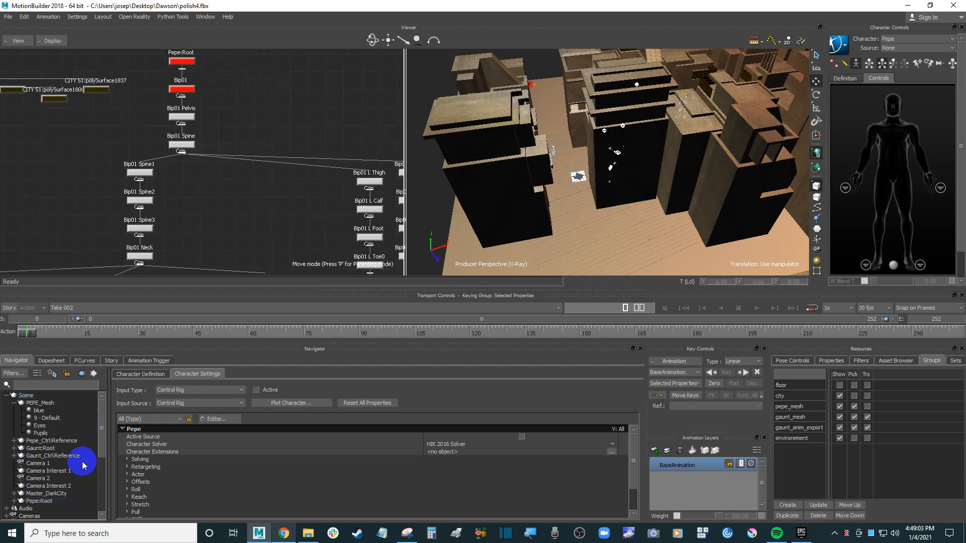
- Select the entire Pepe:Root branch and frame Pepe's skeleton in the perspective view
{"action": "left_click", "coordinate": [44, 501]}
{"action": "right_click", "coordinate": [53, 501]}
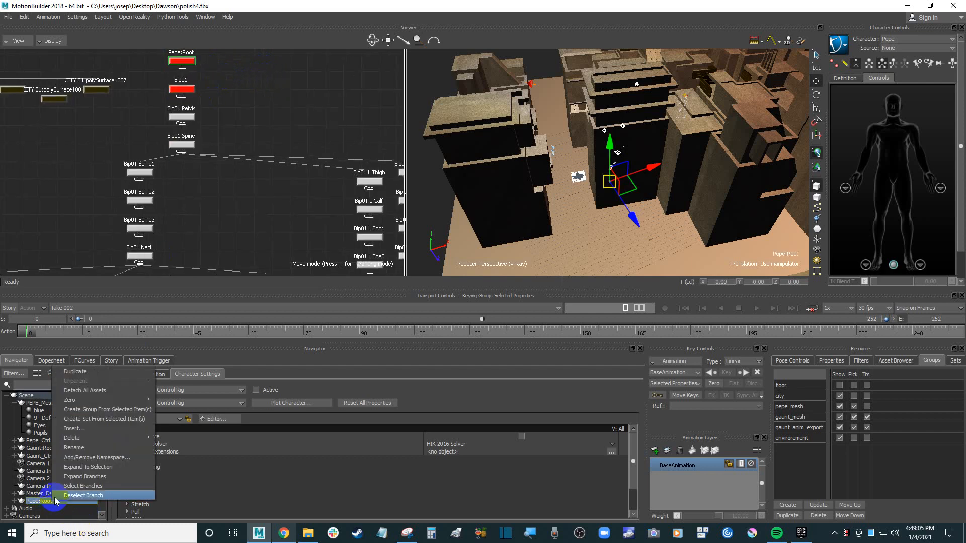
{"action": "left_click", "coordinate": [98, 486]}
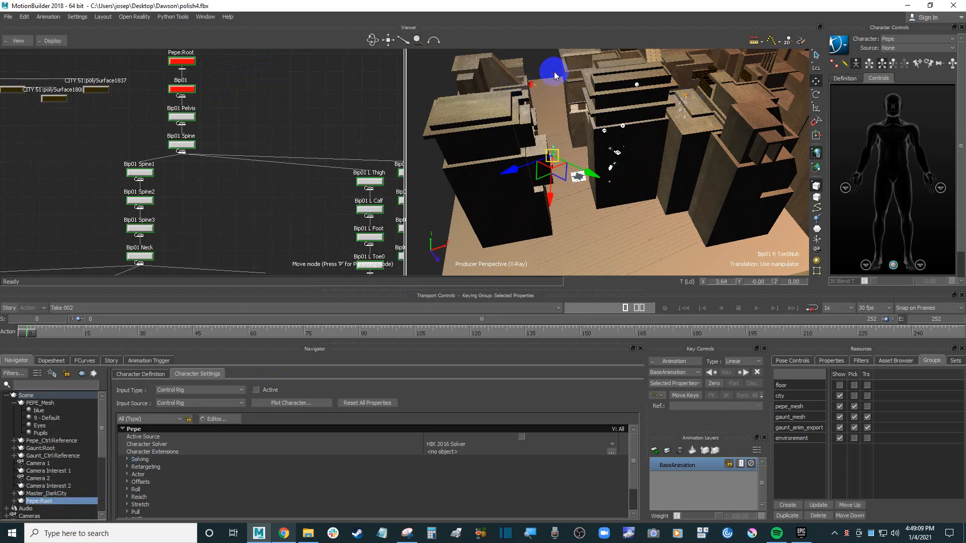
{"action": "key", "text": "f"}
{"action": "left_click_drag", "start_coordinate": [560, 89], "coordinate": [454, 192], "text": "alt"}
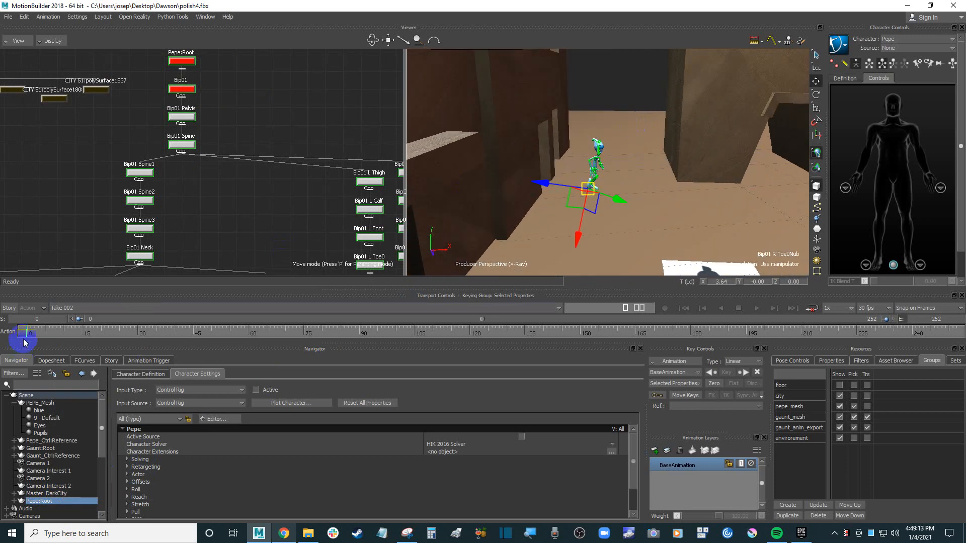
{"action": "mouse_move", "coordinate": [30, 334]}
{"action": "left_mouse_down"}
{"action": "mouse_move", "coordinate": [325, 334]}
{"action": "mouse_move", "coordinate": [20, 331]}
{"action": "left_mouse_up"}
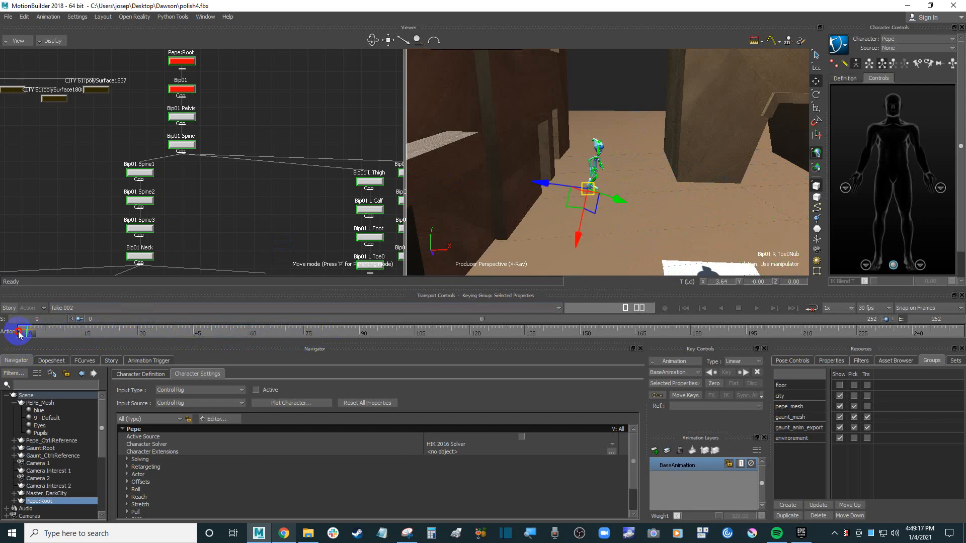
{"action": "scroll", "coordinate": [234, 98], "scroll_direction": "down", "scroll_amount": 2}
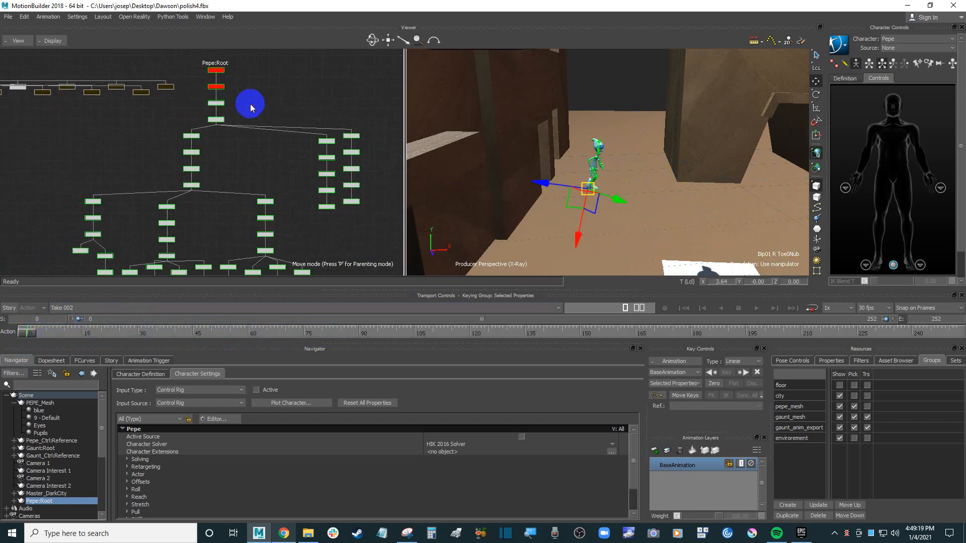
- Start saving the selected Pepe skeleton over Pepe_Anim.fbx in the Dawson folder, with media embedded
{"action": "left_click", "coordinate": [8, 16]}
{"action": "left_click", "coordinate": [57, 65]}
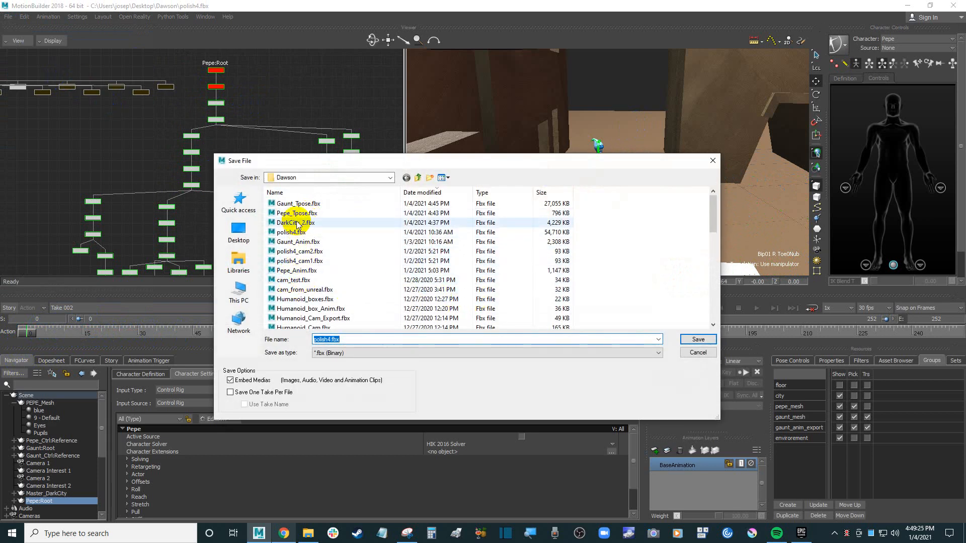
{"action": "left_click", "coordinate": [304, 272]}
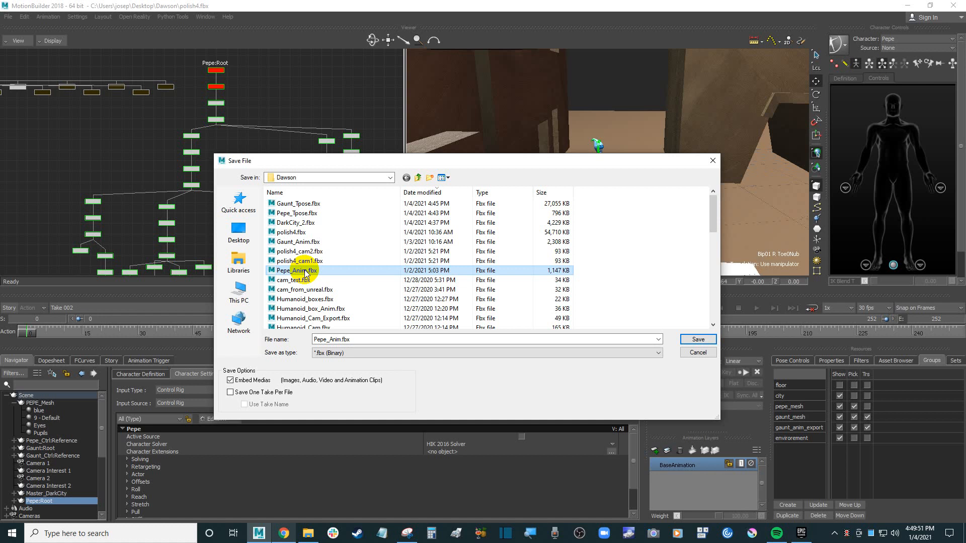
{"action": "left_click", "coordinate": [698, 341]}
{"action": "left_click", "coordinate": [465, 296]}
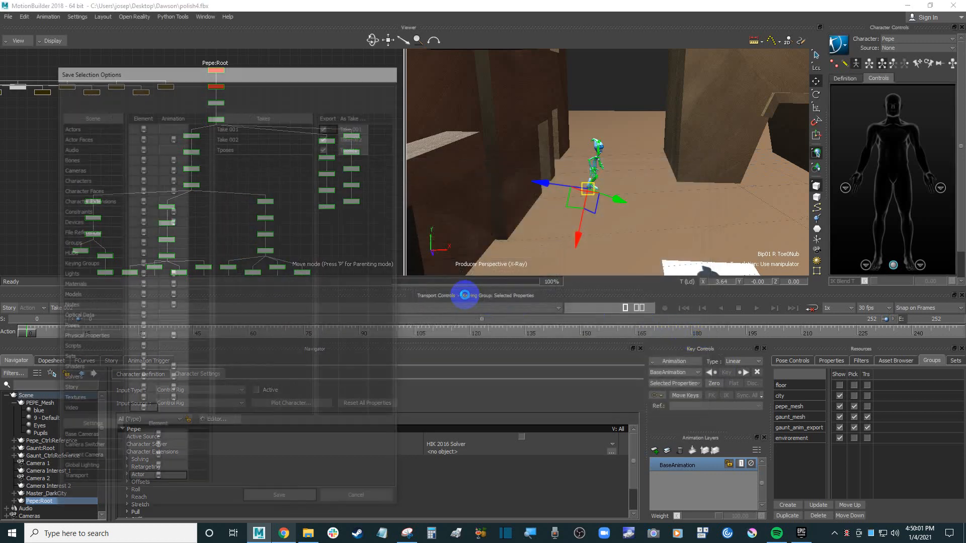
- Exclude Take 001 and Tposes so only Take 002 is exported, and complete saving the selection
{"action": "left_click_drag", "start_coordinate": [278, 70], "coordinate": [422, 65]}
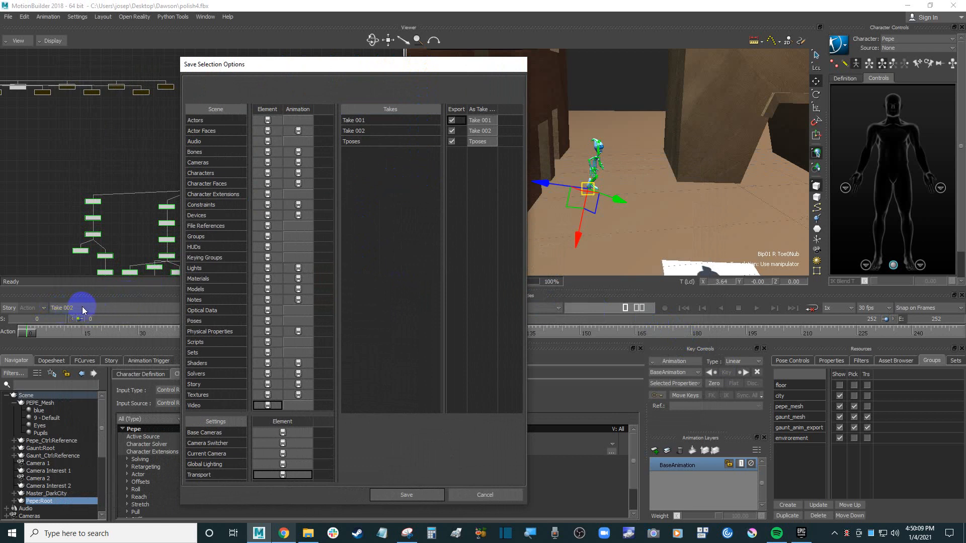
{"action": "left_click", "coordinate": [452, 120]}
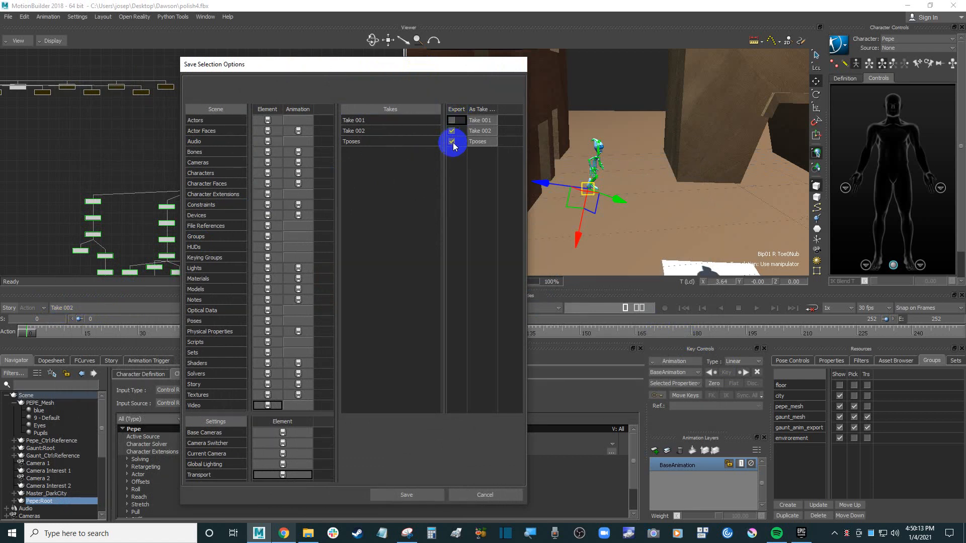
{"action": "left_click", "coordinate": [452, 142]}
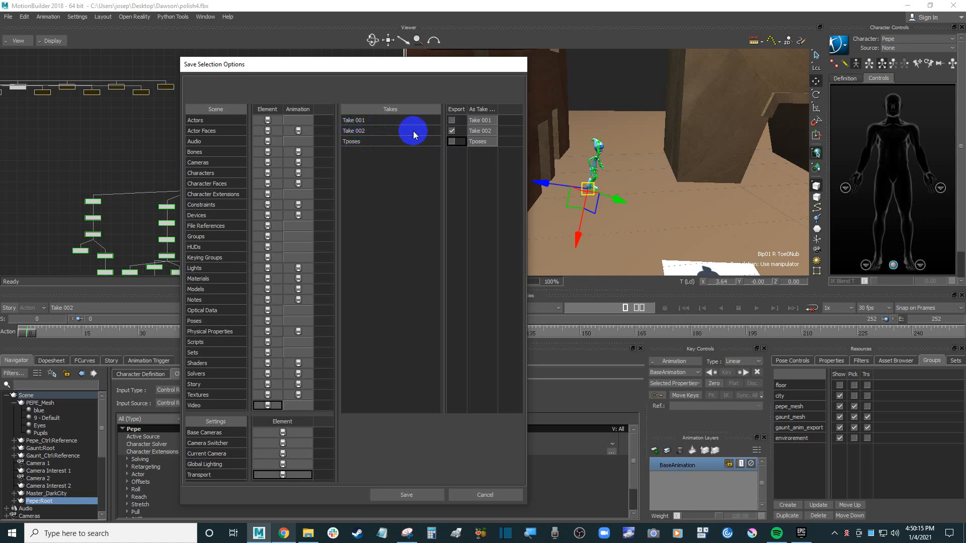
{"action": "left_click", "coordinate": [398, 499]}
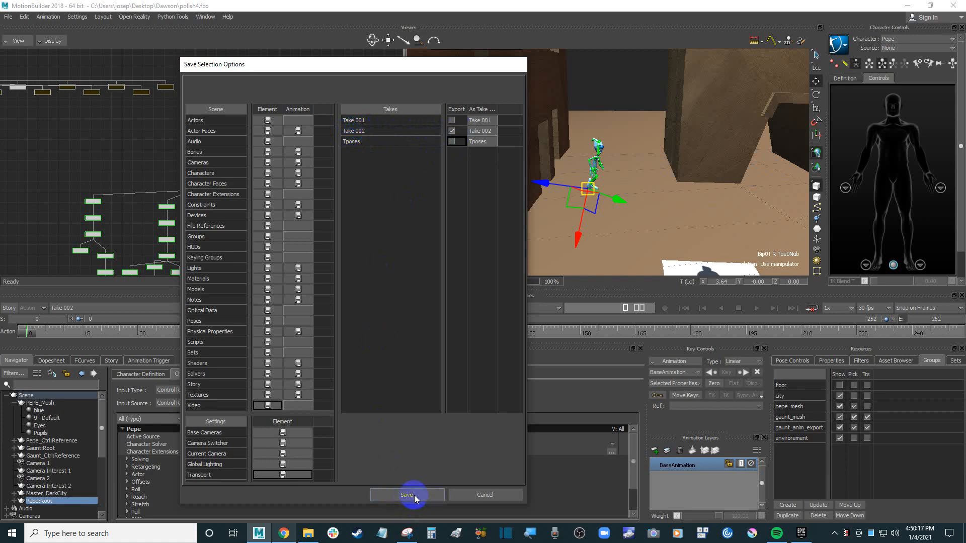
{"action": "left_click", "coordinate": [416, 497]}
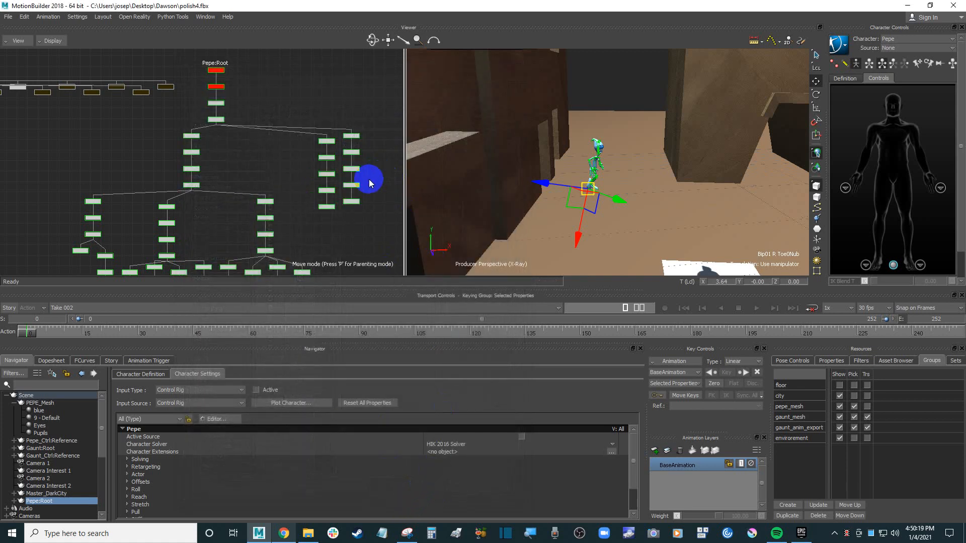
{"action": "scroll", "coordinate": [324, 70], "scroll_direction": "down", "scroll_amount": 6}
{"action": "left_click_drag", "start_coordinate": [327, 88], "coordinate": [302, 89], "text": "shift"}
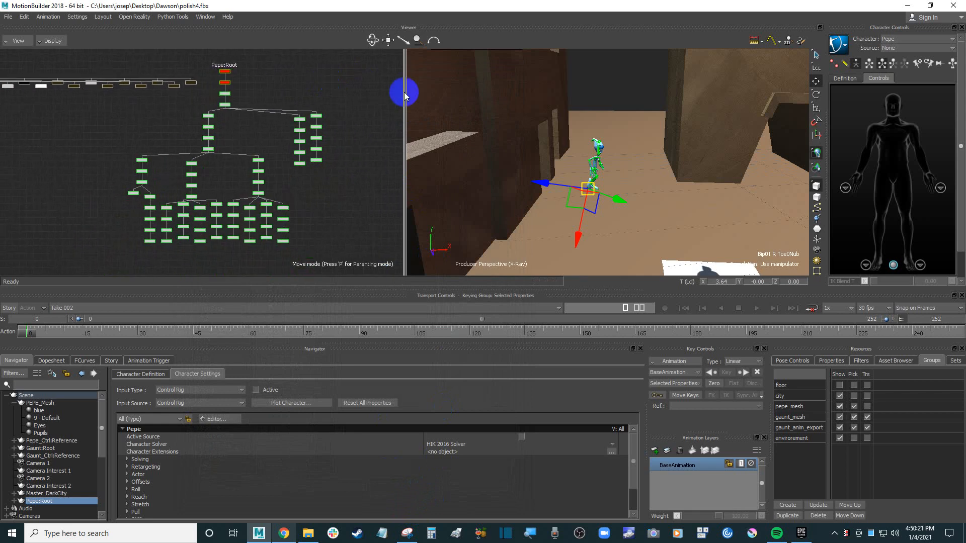
- Make Gaunt the current character, select its chest effector, and show it through the camera switcher at frame 145
{"action": "left_click", "coordinate": [921, 39]}
{"action": "left_click", "coordinate": [899, 64]}
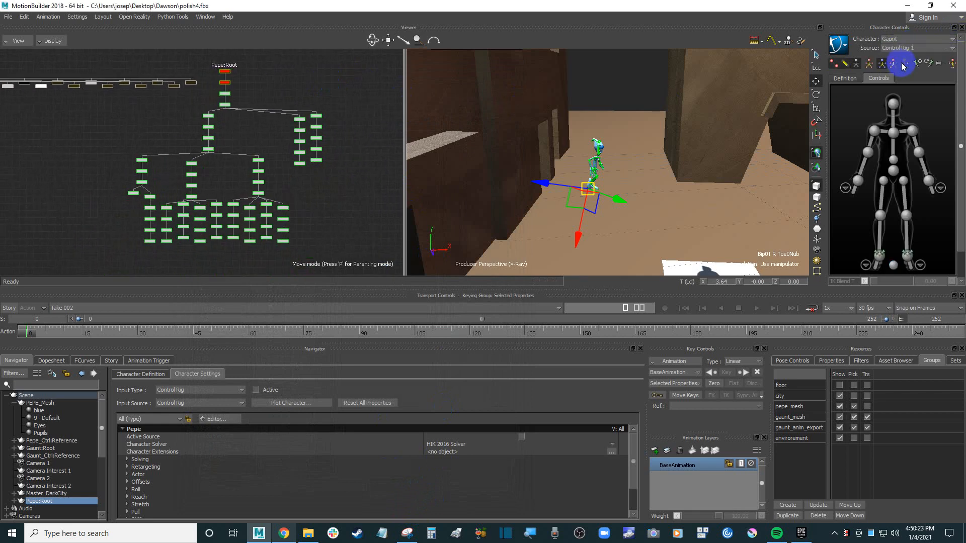
{"action": "left_click", "coordinate": [895, 142]}
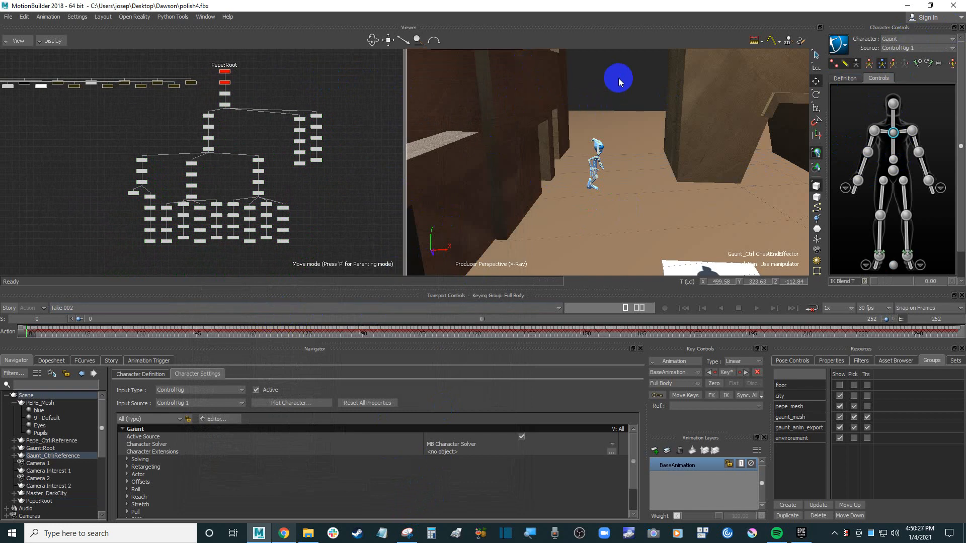
{"action": "key", "text": "ctrl+e"}
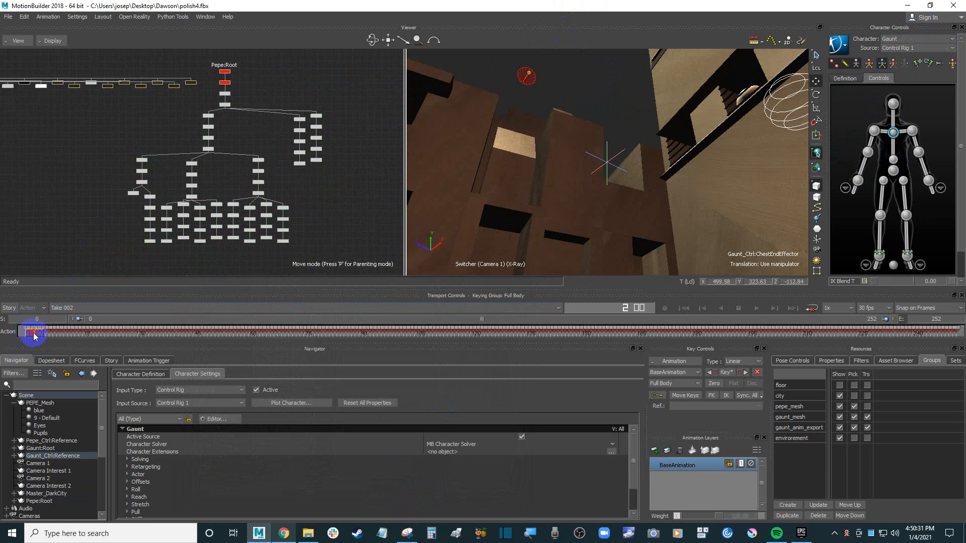
{"action": "left_click_drag", "start_coordinate": [32, 330], "coordinate": [559, 330]}
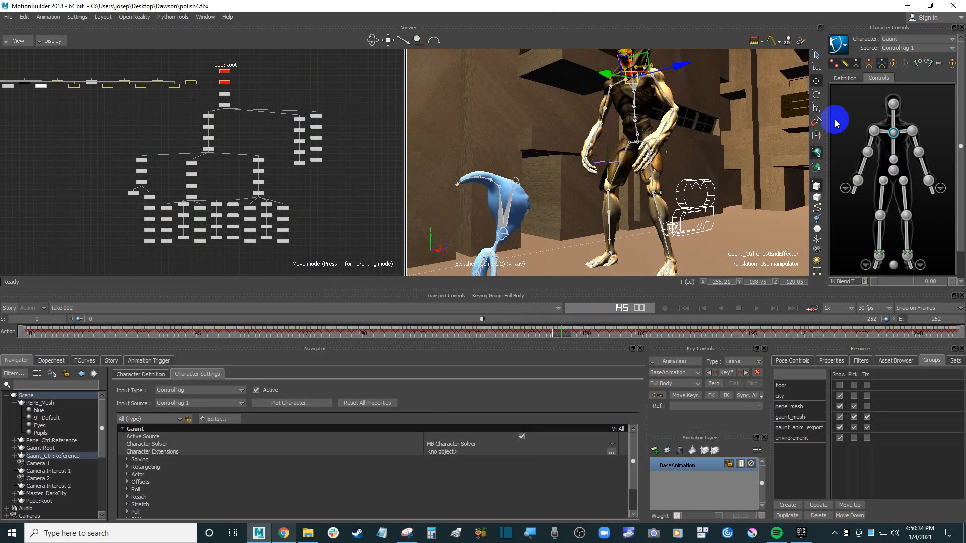
- Show Gaunt's control rig skeleton and effectors, select the hips effector, and check the rig's motion at frame 142
{"action": "left_click", "coordinate": [854, 64]}
{"action": "left_click", "coordinate": [936, 49]}
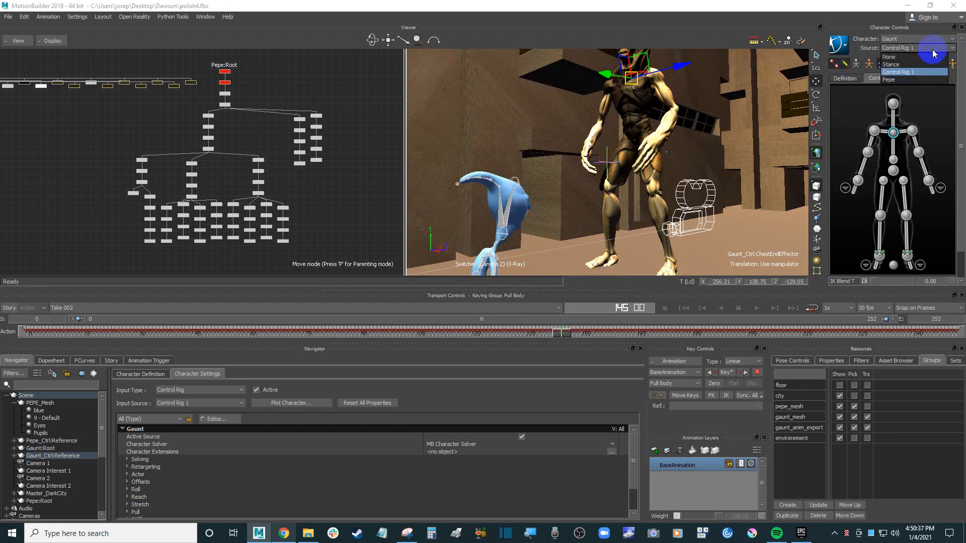
{"action": "left_click", "coordinate": [933, 50]}
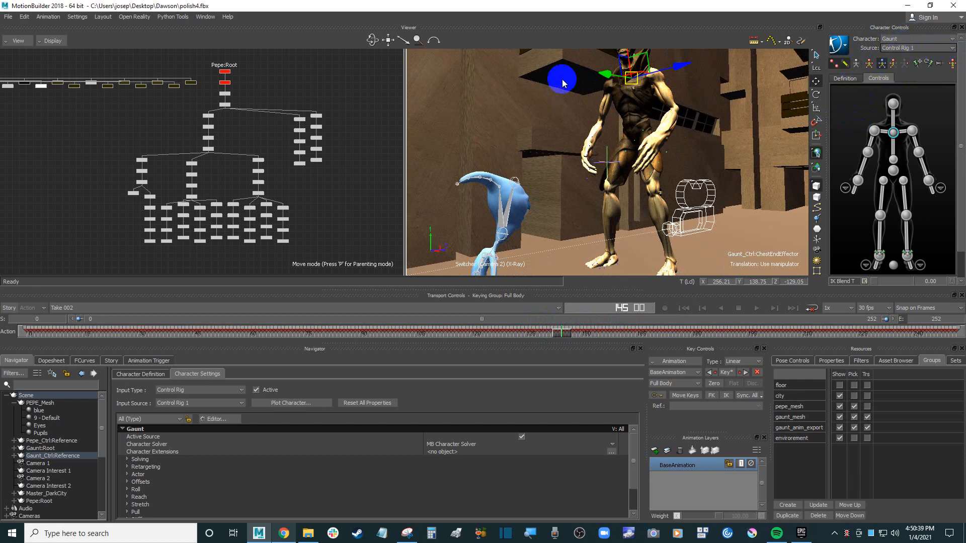
{"action": "left_click", "coordinate": [843, 63]}
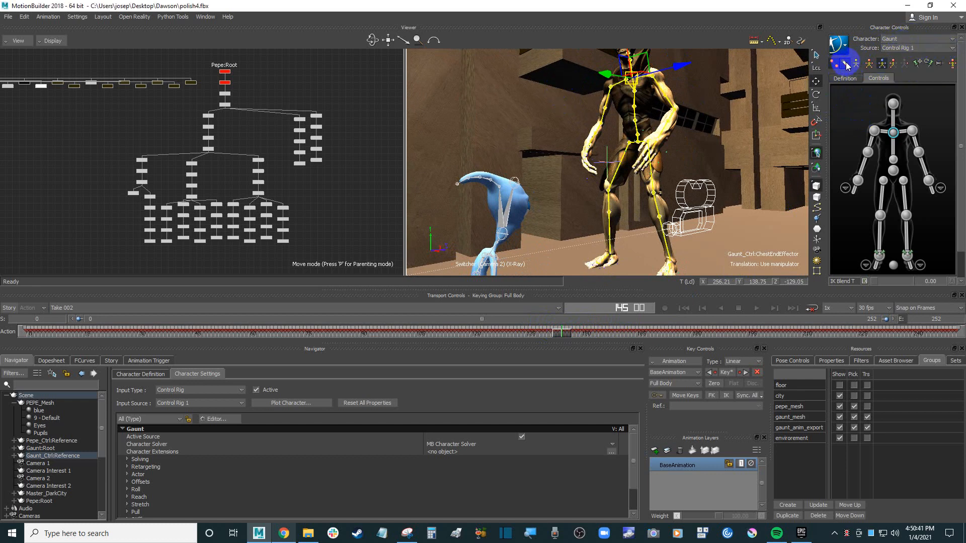
{"action": "left_click", "coordinate": [835, 64]}
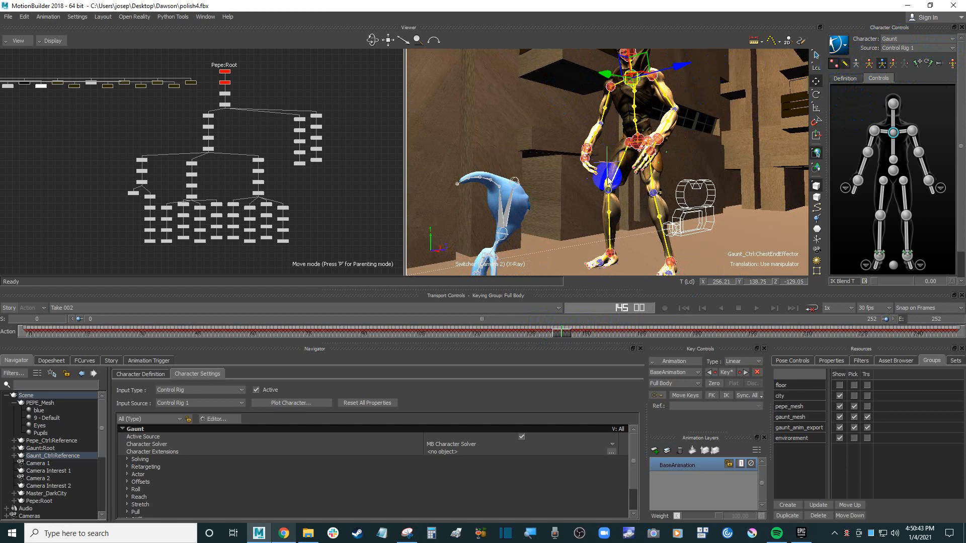
{"action": "left_click", "coordinate": [627, 182]}
{"action": "mouse_move", "coordinate": [563, 337]}
{"action": "left_mouse_down"}
{"action": "mouse_move", "coordinate": [614, 334]}
{"action": "mouse_move", "coordinate": [550, 334]}
{"action": "left_mouse_up"}
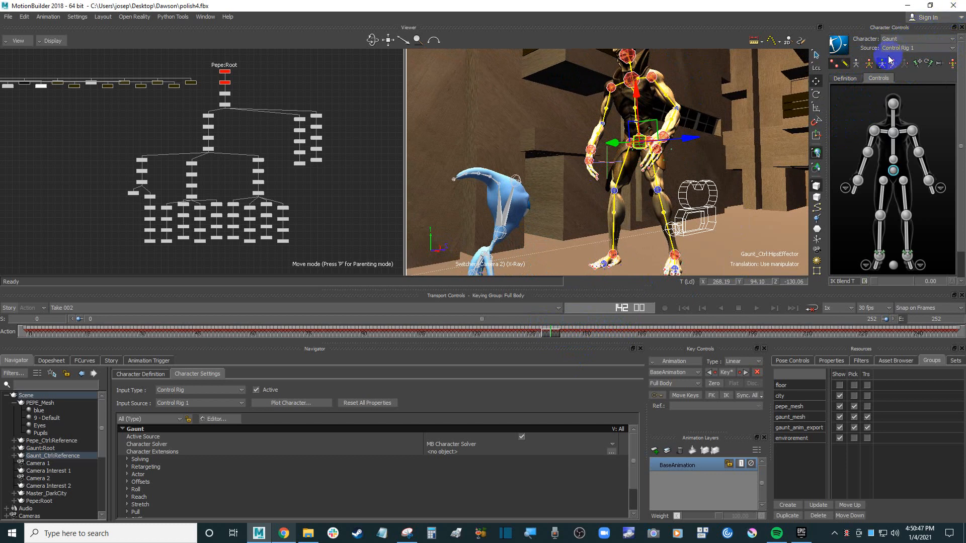
- Bake Gaunt's control rig animation to the skeleton at 30 FPS with the Unroll filter, and check the result at frame 145
{"action": "left_click", "coordinate": [848, 49]}
{"action": "mouse_move", "coordinate": [855, 99]}
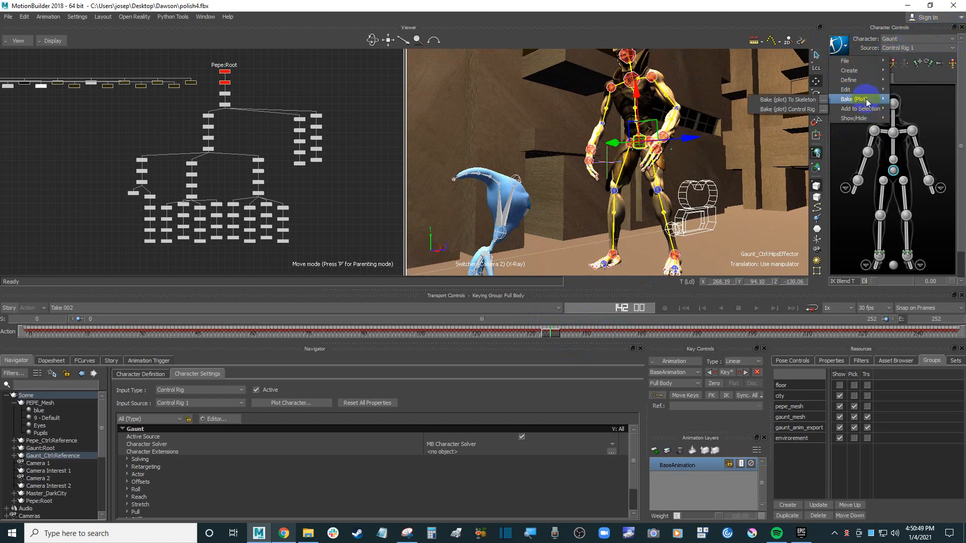
{"action": "left_click", "coordinate": [815, 100]}
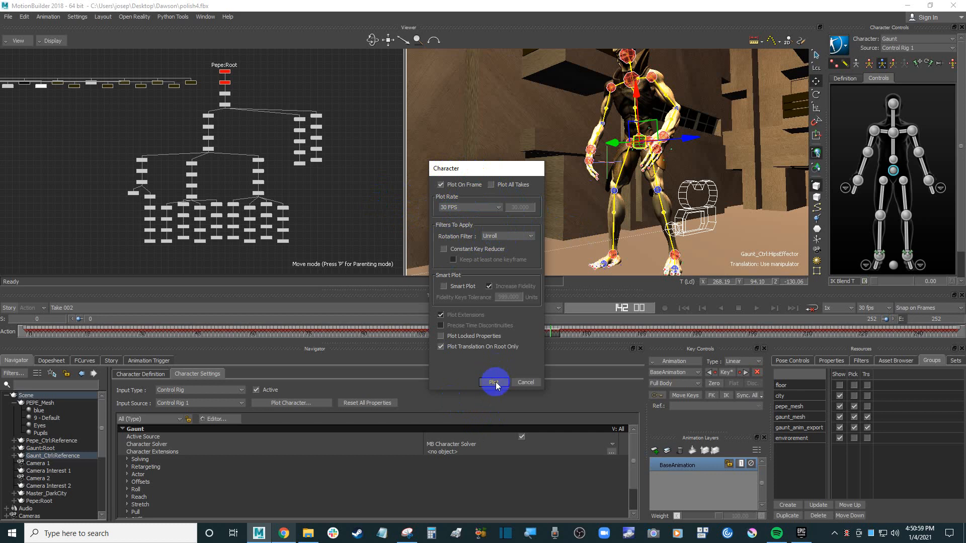
{"action": "left_click", "coordinate": [494, 383]}
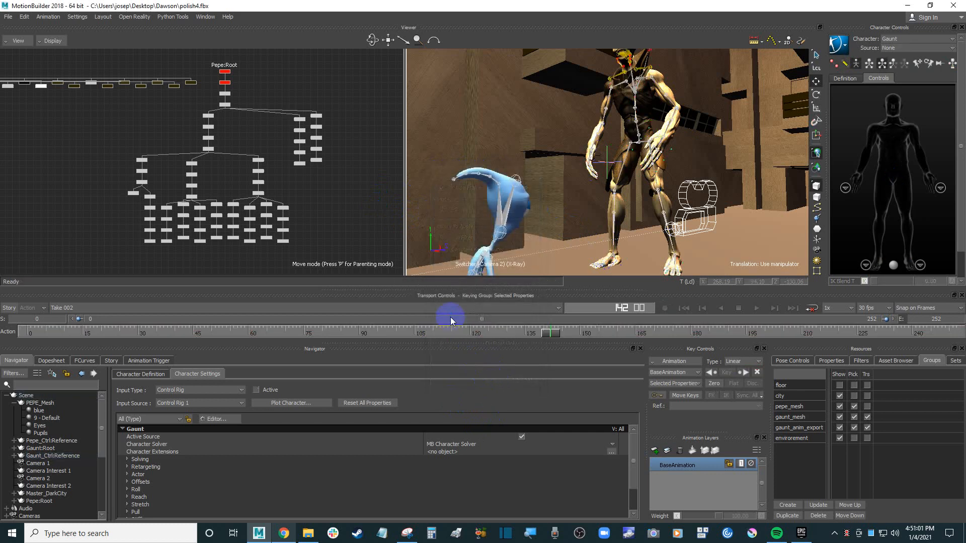
{"action": "mouse_move", "coordinate": [552, 336]}
{"action": "left_mouse_down"}
{"action": "mouse_move", "coordinate": [479, 330]}
{"action": "mouse_move", "coordinate": [627, 326]}
{"action": "mouse_move", "coordinate": [528, 334]}
{"action": "mouse_move", "coordinate": [624, 336]}
{"action": "mouse_move", "coordinate": [563, 337]}
{"action": "left_mouse_up"}
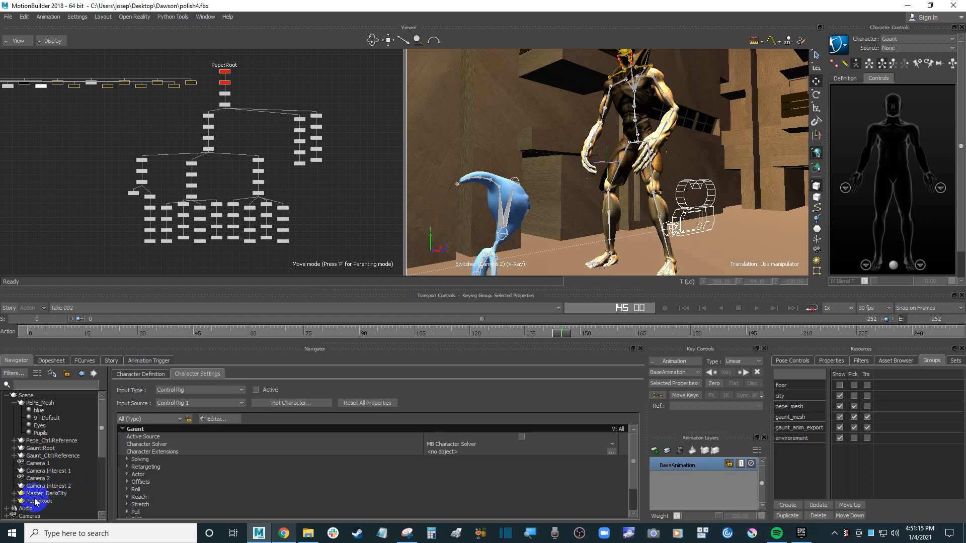
- Frame Gaunt:Root in the schematic view and select its entire branch
{"action": "left_click", "coordinate": [52, 449]}
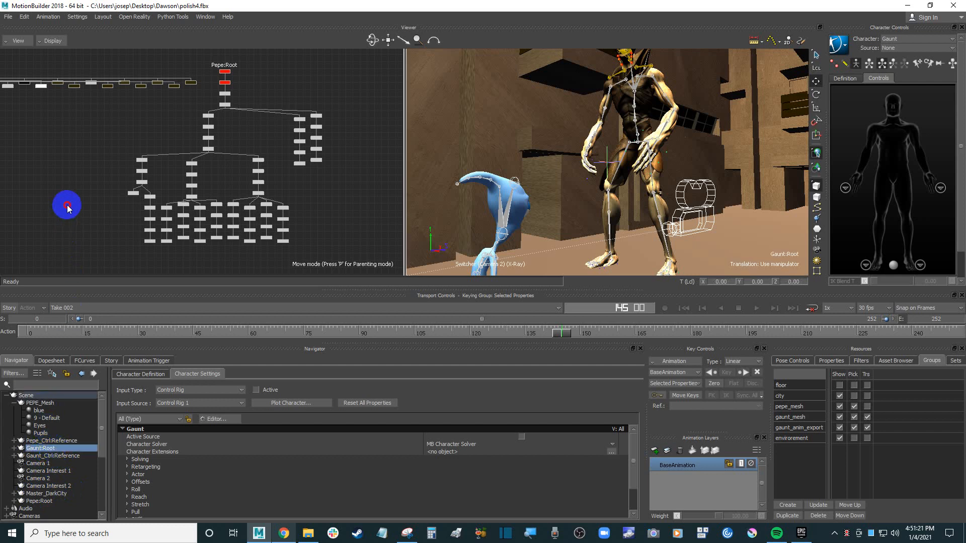
{"action": "key", "text": "f"}
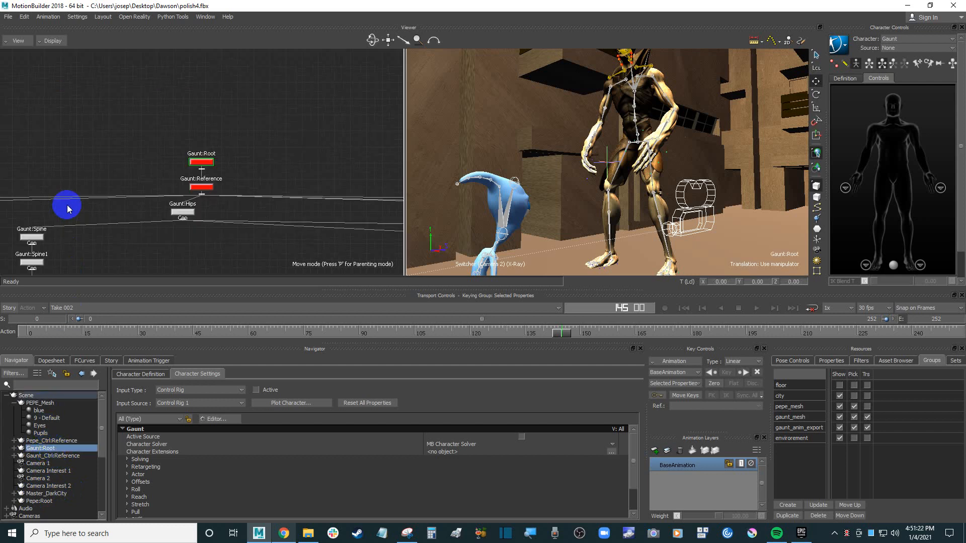
{"action": "right_click", "coordinate": [55, 451]}
{"action": "left_click", "coordinate": [94, 436]}
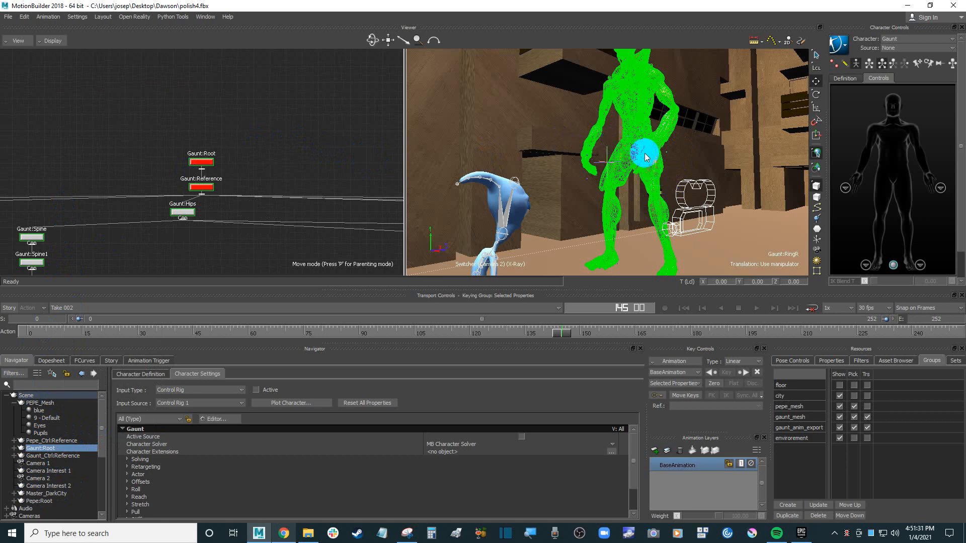
- Examine the head and body mesh nodes under Gaunt:Root in the schematic view
{"action": "scroll", "coordinate": [280, 129], "scroll_direction": "down", "scroll_amount": 5}
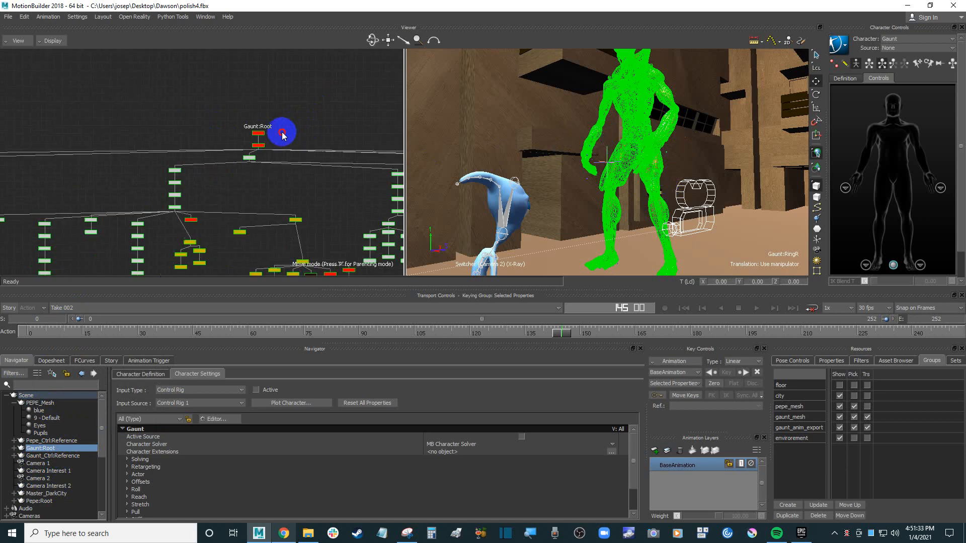
{"action": "left_click_drag", "start_coordinate": [170, 115], "coordinate": [346, 89], "text": "shift"}
{"action": "left_click_drag", "start_coordinate": [192, 137], "coordinate": [228, 148], "text": "shift"}
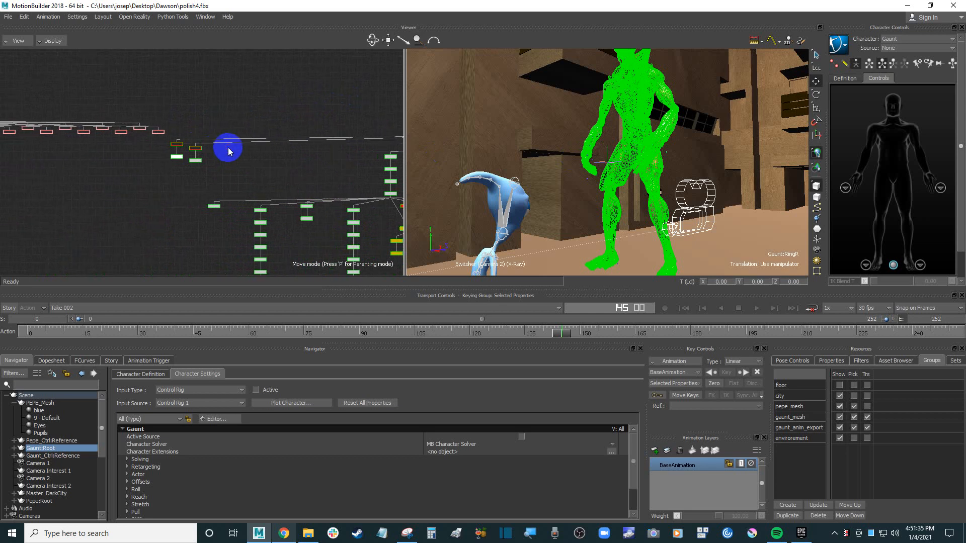
{"action": "scroll", "coordinate": [166, 172], "scroll_direction": "up", "scroll_amount": 5}
{"action": "scroll", "coordinate": [266, 151], "scroll_direction": "up", "scroll_amount": 2}
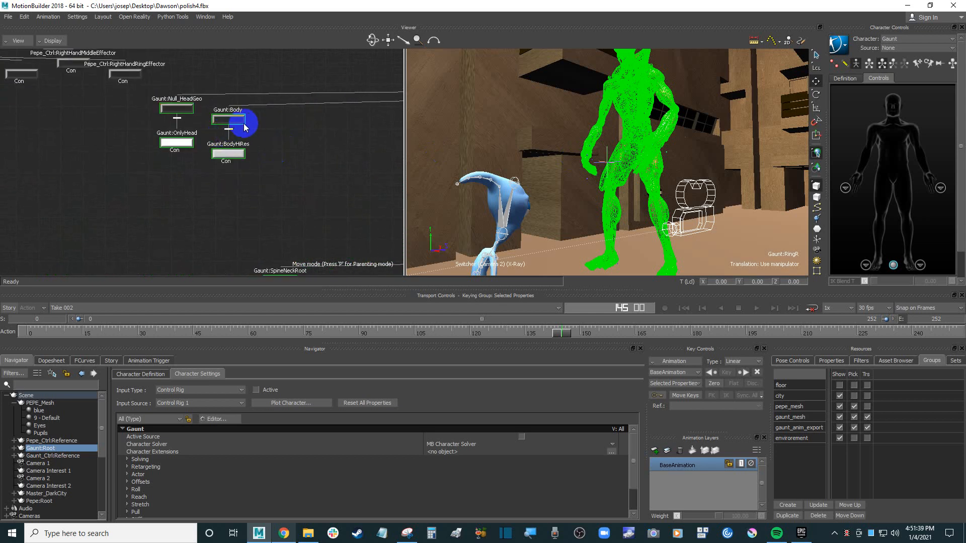
{"action": "left_click", "coordinate": [521, 120]}
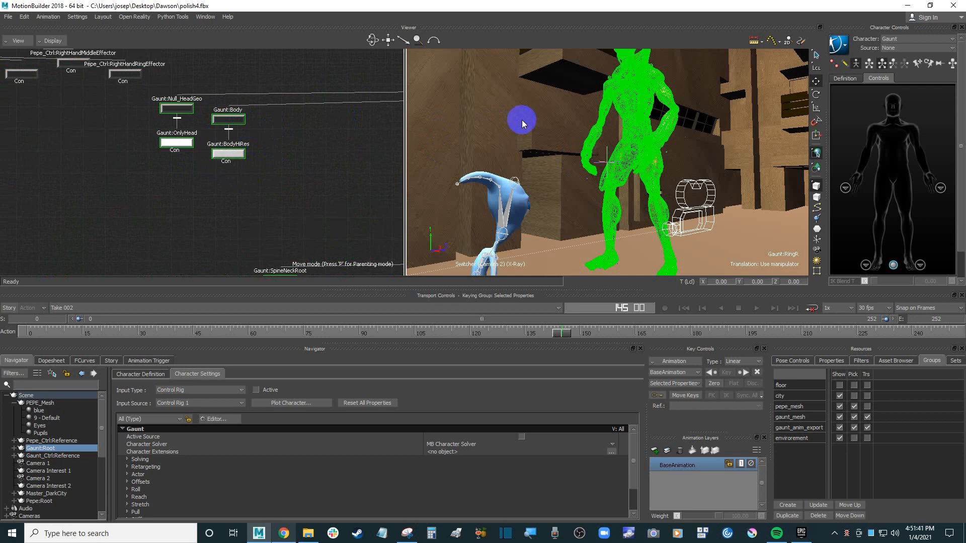
- Replace the Producer Perspective with the Camera 1 view beside the schematic, and view the selected Gaunt from the front
{"action": "key", "text": "ctrl+w"}
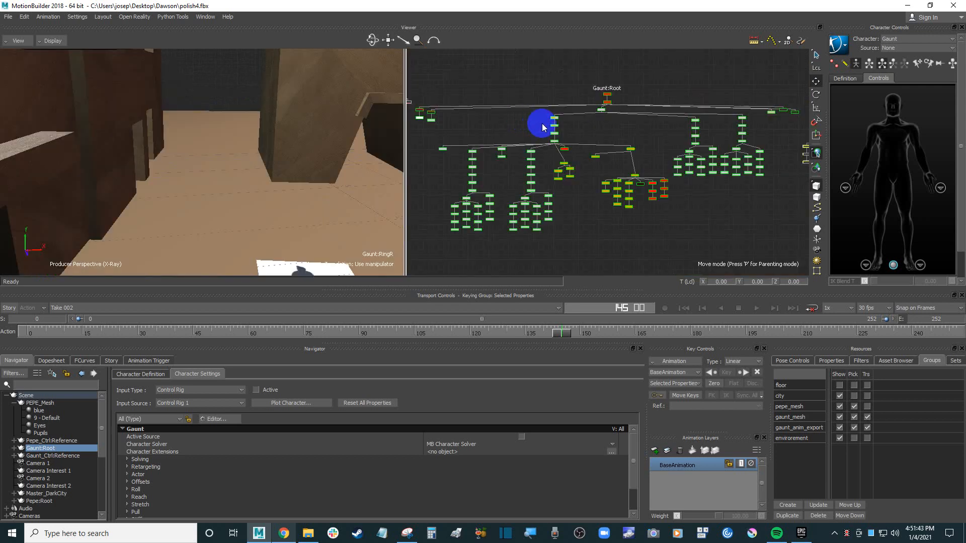
{"action": "left_click", "coordinate": [226, 99]}
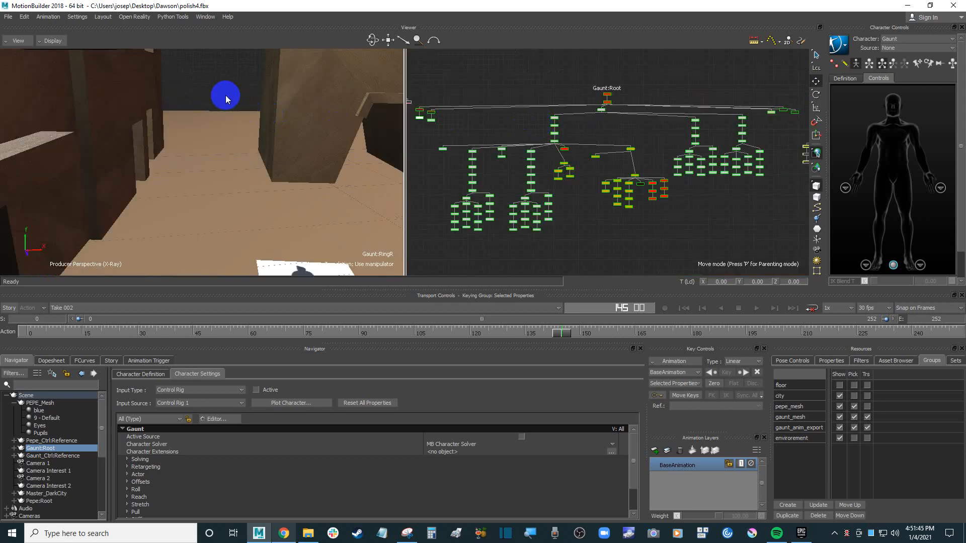
{"action": "key", "text": "ctrl+e"}
{"action": "key", "text": "ctrl+e"}
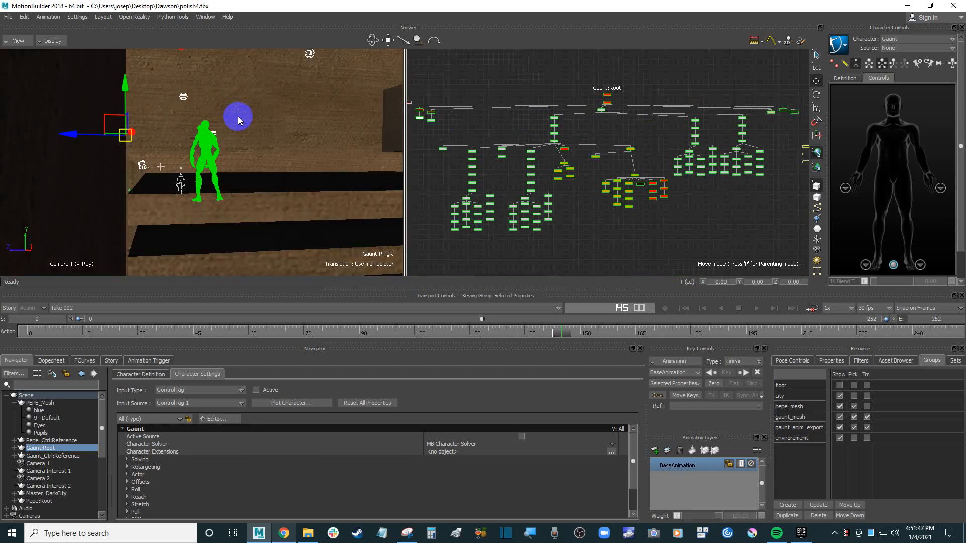
{"action": "left_click_drag", "start_coordinate": [238, 117], "coordinate": [255, 125], "text": "ctrl+shift"}
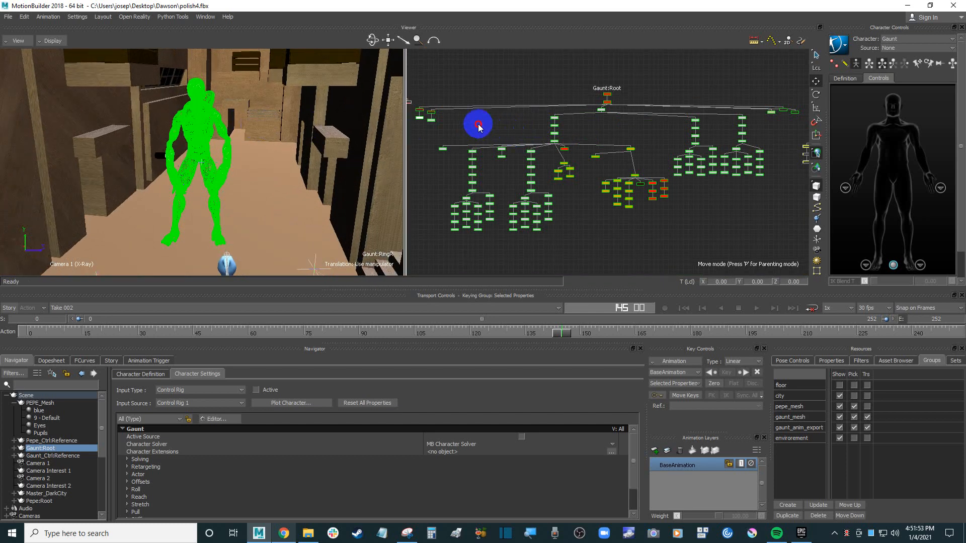
- Deselect the Gaunt:BodyHiRes, Gaunt:Body, Gaunt:OnlyHead and Gaunt:Null_HeadGeo nodes in the schematic view, keeping the rest of Gaunt's branch selected
{"action": "left_click_drag", "start_coordinate": [478, 125], "coordinate": [608, 130], "text": "shift"}
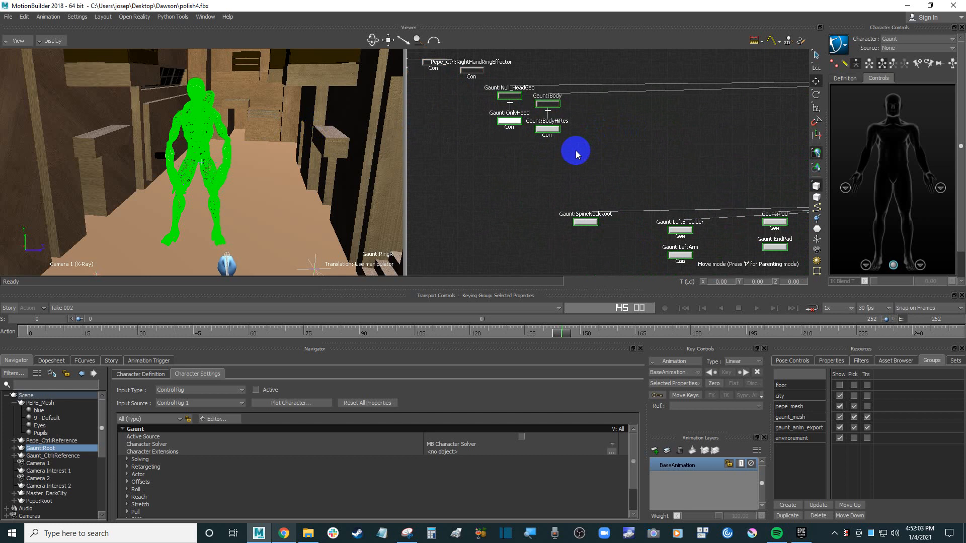
{"action": "left_click", "coordinate": [551, 130]}
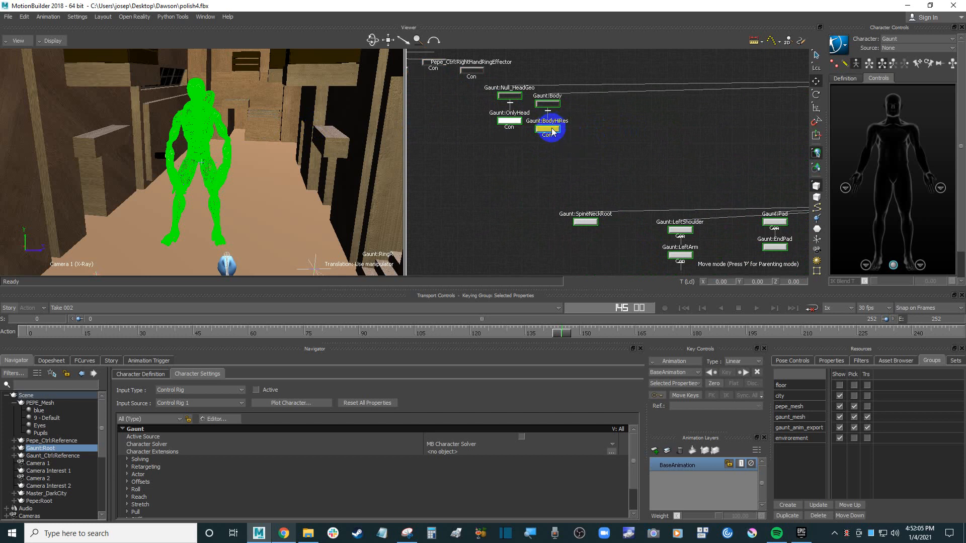
{"action": "left_click", "coordinate": [552, 129], "text": "ctrl"}
{"action": "left_click", "coordinate": [557, 103], "text": "ctrl"}
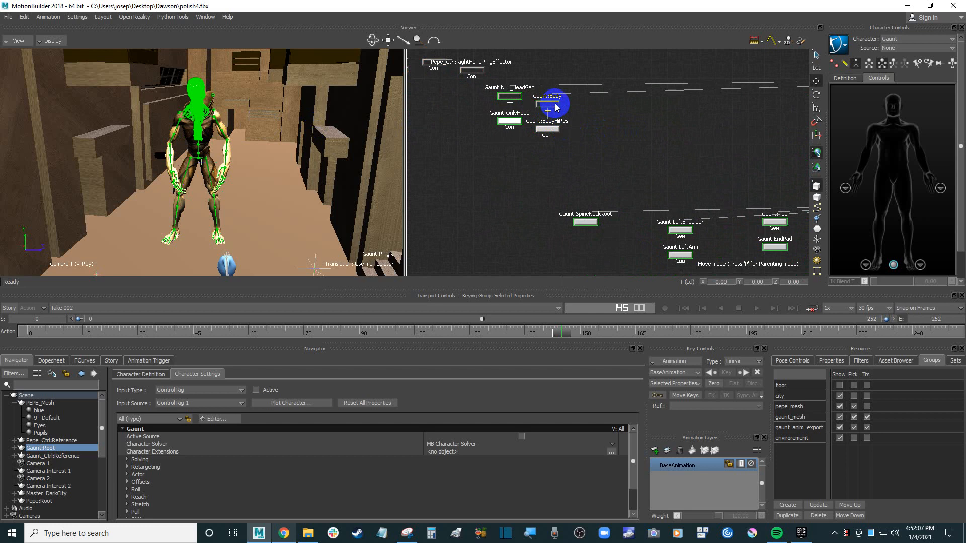
{"action": "left_click", "coordinate": [512, 121]}
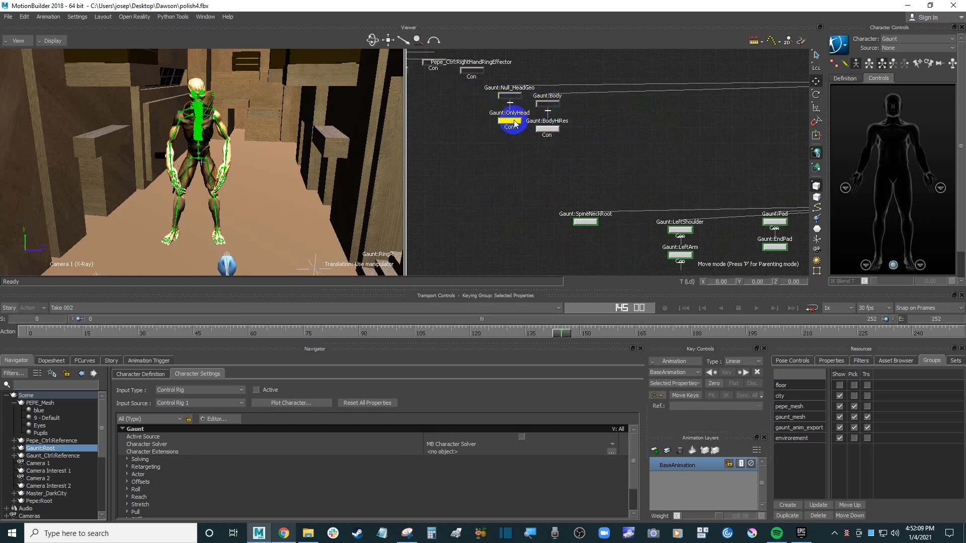
- Examine Gaunt's selected skeleton, back and head elements from several angles in the Camera 1 view, keeping the body mesh out of the selection
{"action": "left_click_drag", "start_coordinate": [216, 142], "coordinate": [282, 123]}
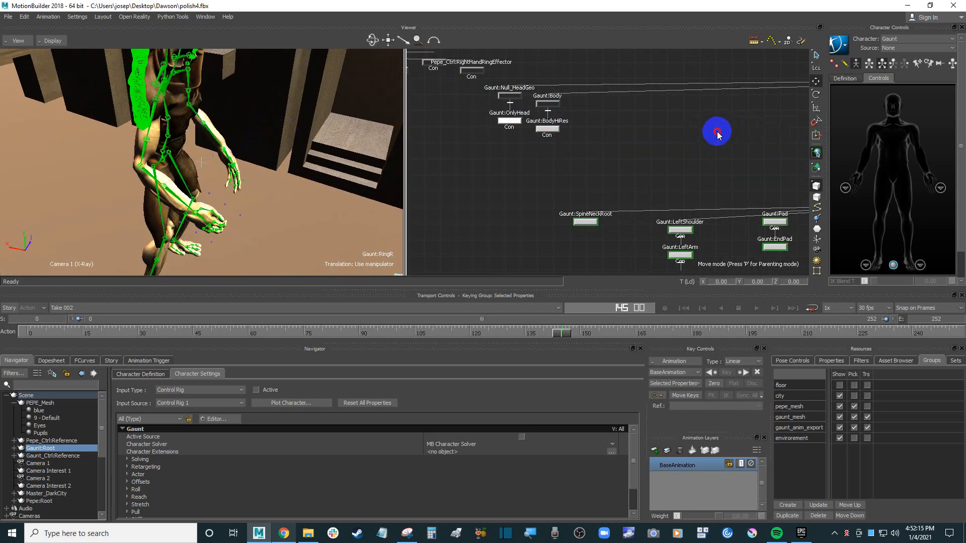
{"action": "left_click_drag", "start_coordinate": [713, 131], "coordinate": [619, 185]}
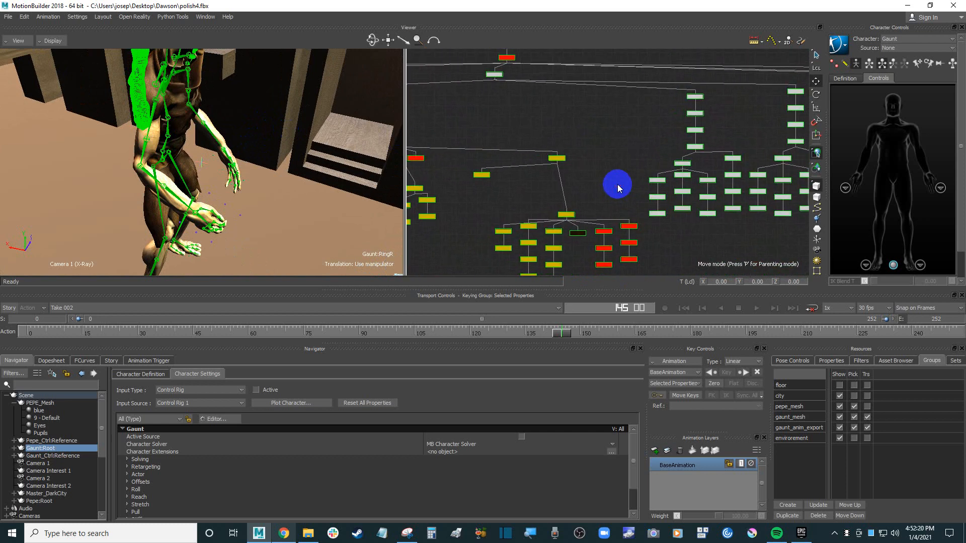
{"action": "left_click", "coordinate": [132, 87]}
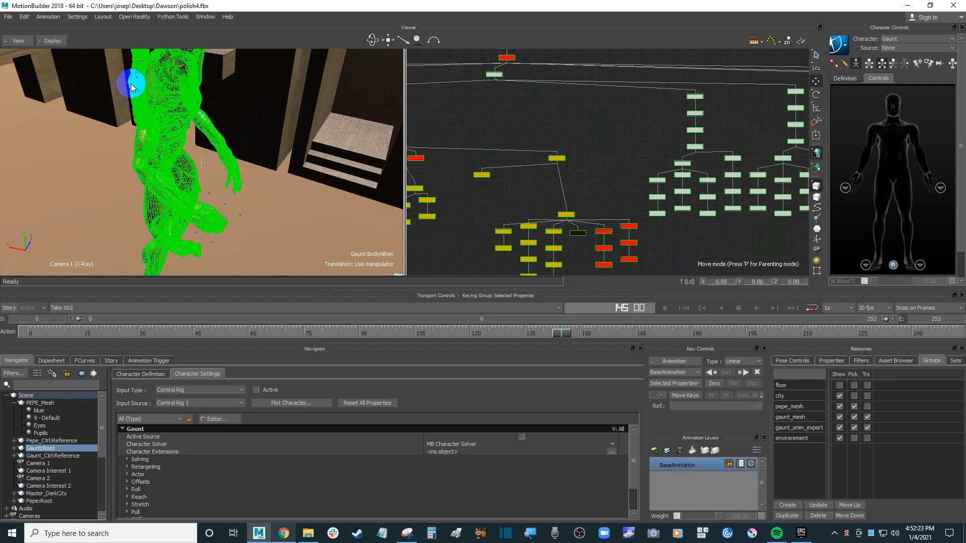
{"action": "left_click_drag", "start_coordinate": [144, 99], "coordinate": [236, 140], "text": "ctrl+shift"}
{"action": "left_click", "coordinate": [214, 168], "text": "ctrl"}
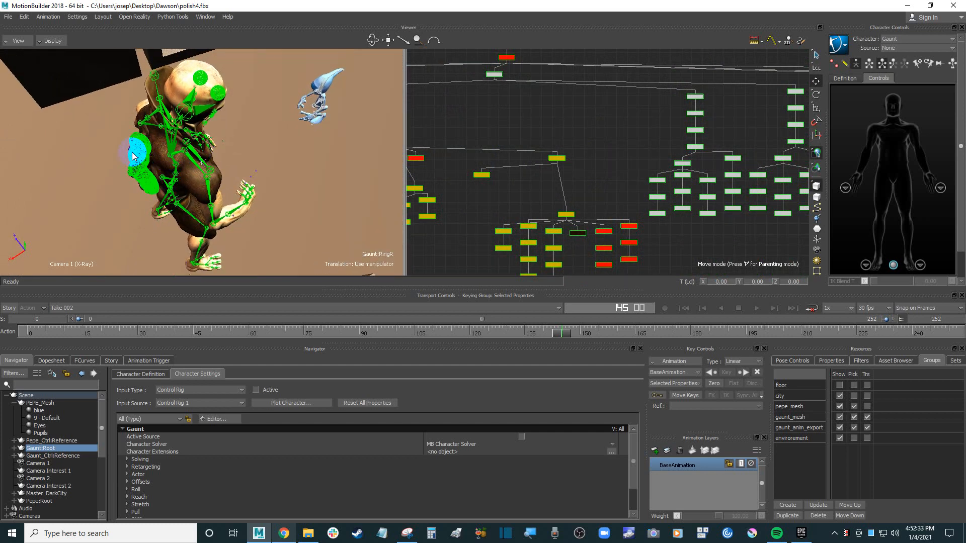
{"action": "left_click", "coordinate": [237, 148]}
{"action": "left_click_drag", "start_coordinate": [237, 148], "coordinate": [240, 90], "text": "ctrl+shift"}
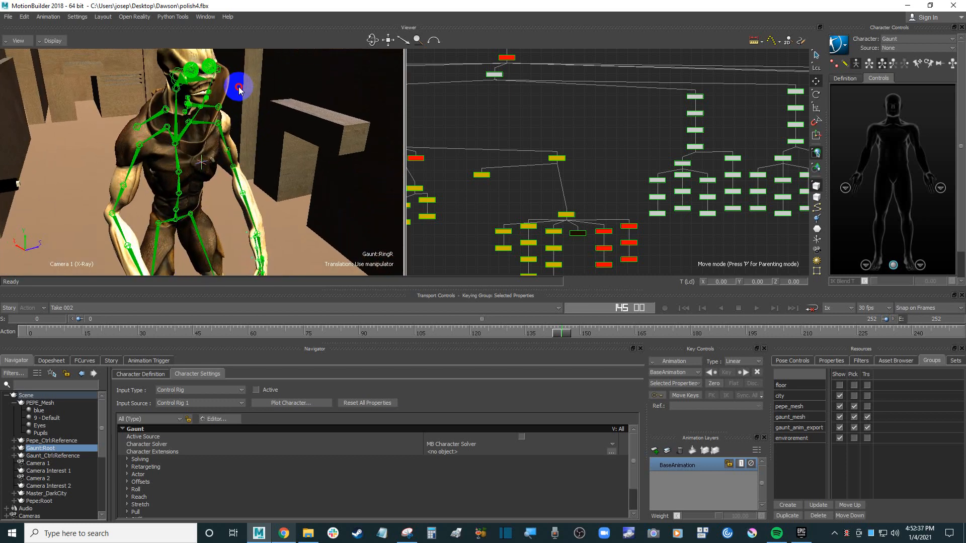
- Deselect the Gaunt:yeux node under Gaunt:Head in the schematic view, check Gaunt from the front, and show the scene's groups
{"action": "left_click_drag", "start_coordinate": [601, 190], "coordinate": [592, 135], "text": "shift"}
{"action": "left_click_drag", "start_coordinate": [593, 135], "coordinate": [598, 188], "text": "ctrl"}
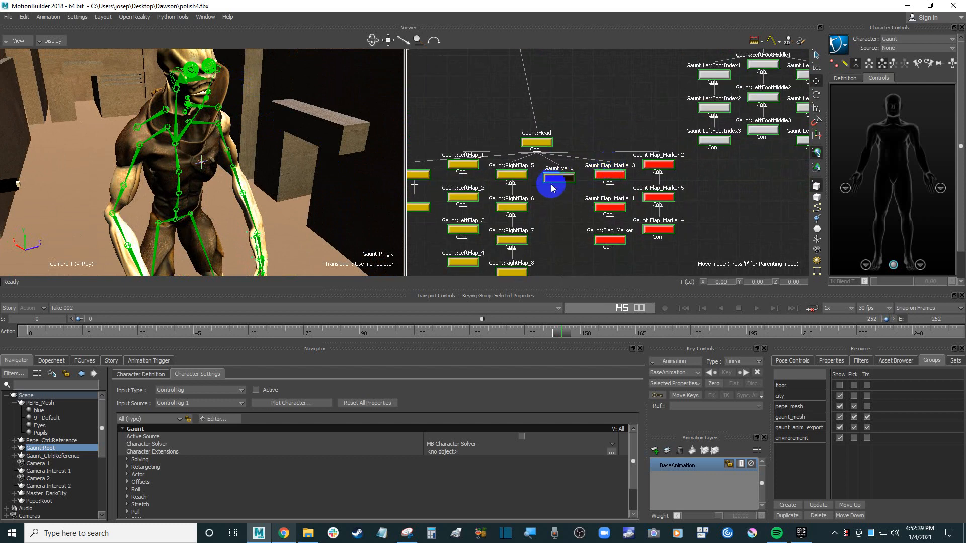
{"action": "left_click_drag", "start_coordinate": [123, 156], "coordinate": [252, 148], "text": "ctrl+shift"}
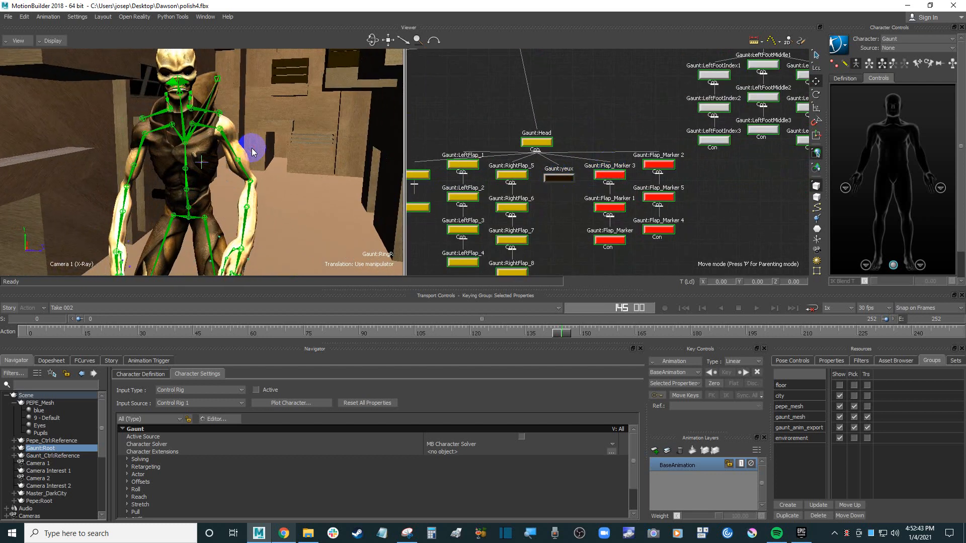
{"action": "left_click_drag", "start_coordinate": [275, 182], "coordinate": [278, 138], "text": "shift"}
{"action": "left_click_drag", "start_coordinate": [308, 187], "coordinate": [280, 185], "text": "ctrl"}
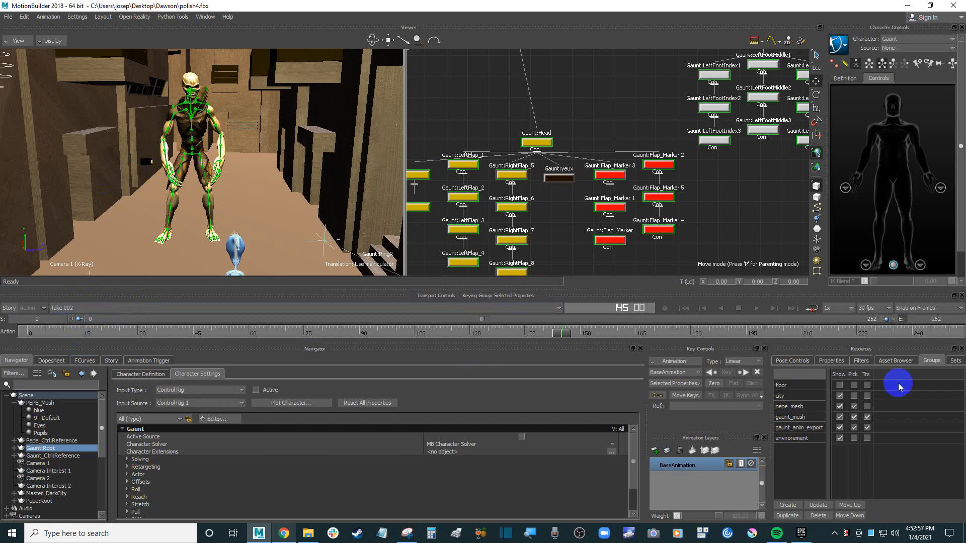
{"action": "left_click", "coordinate": [935, 361]}
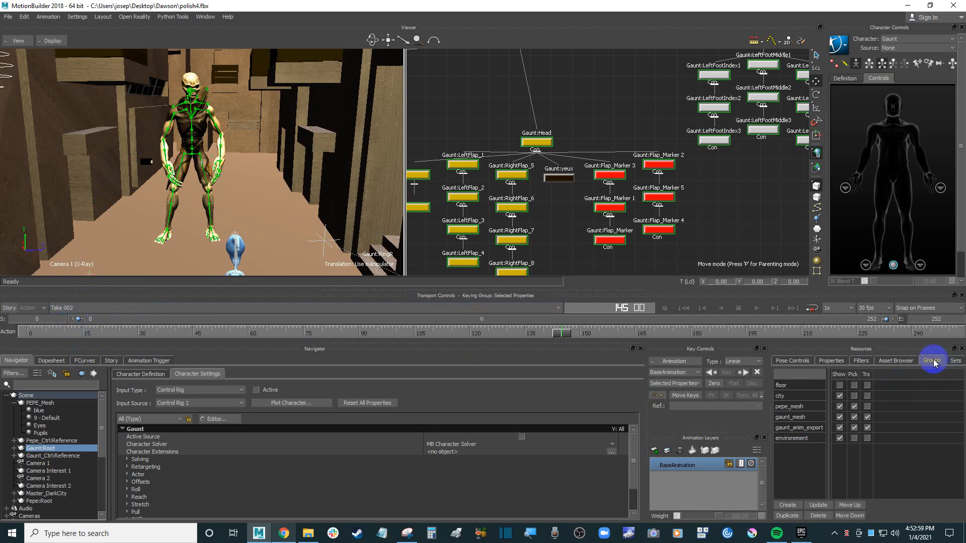
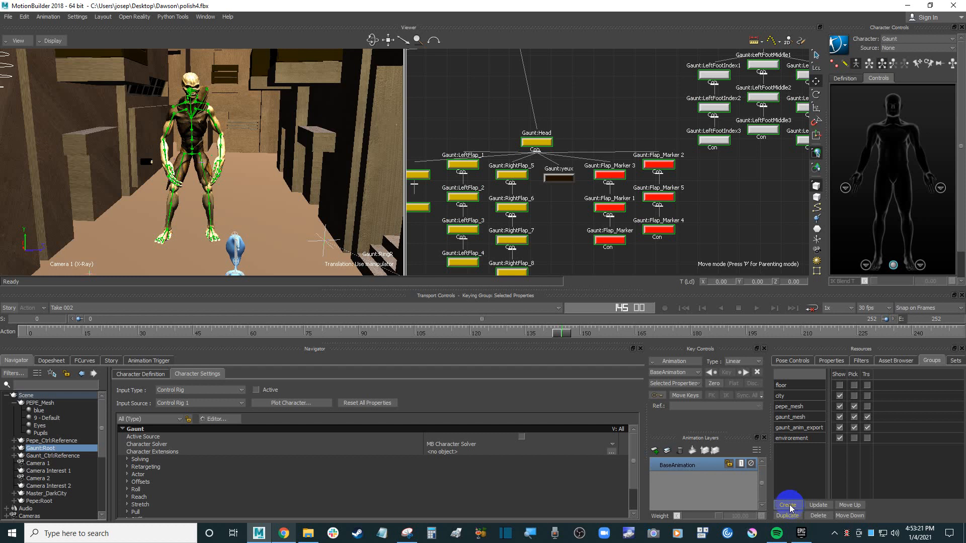
- Create a group named gaut_anim_selection from the selected Gaunt skeleton nodes and clear the selection
{"action": "left_click", "coordinate": [788, 505]}
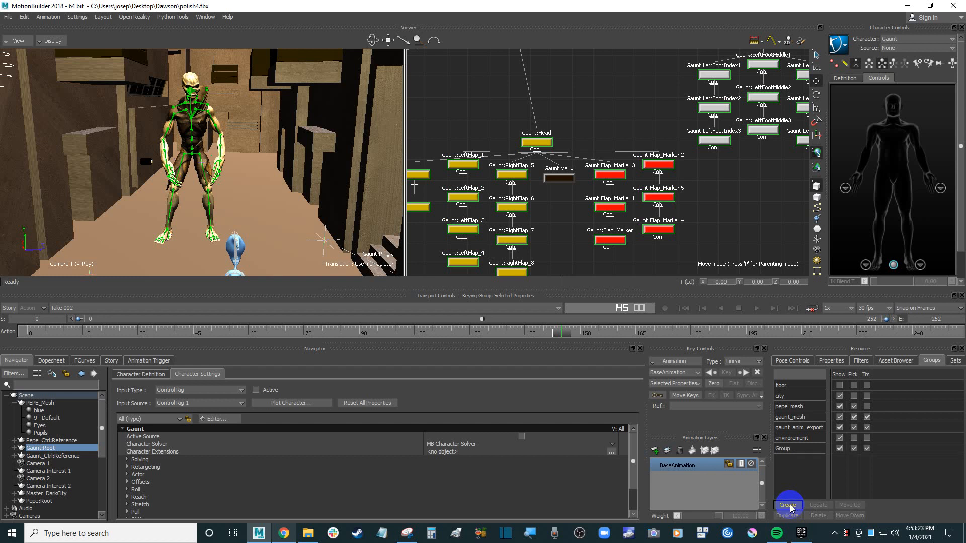
{"action": "double_click", "coordinate": [795, 449]}
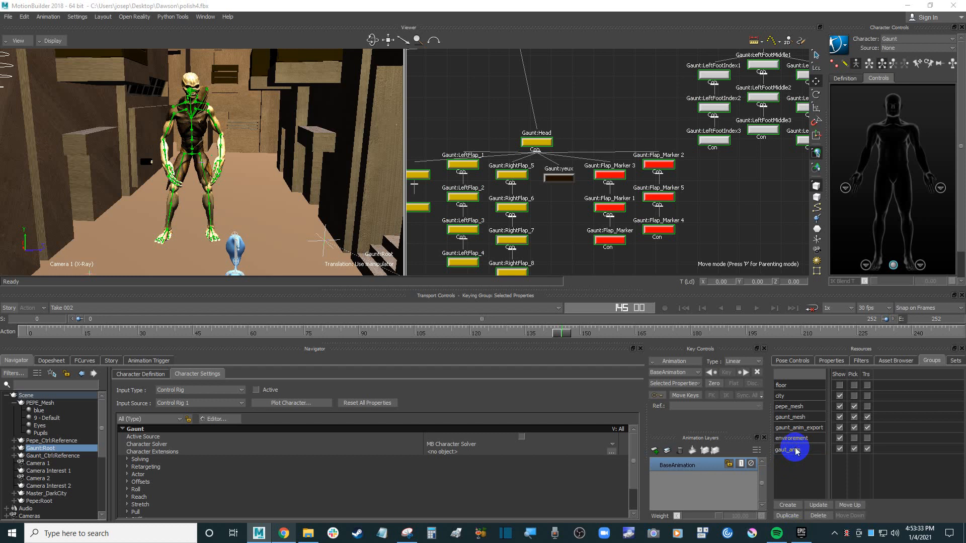
{"action": "left_click", "coordinate": [801, 476]}
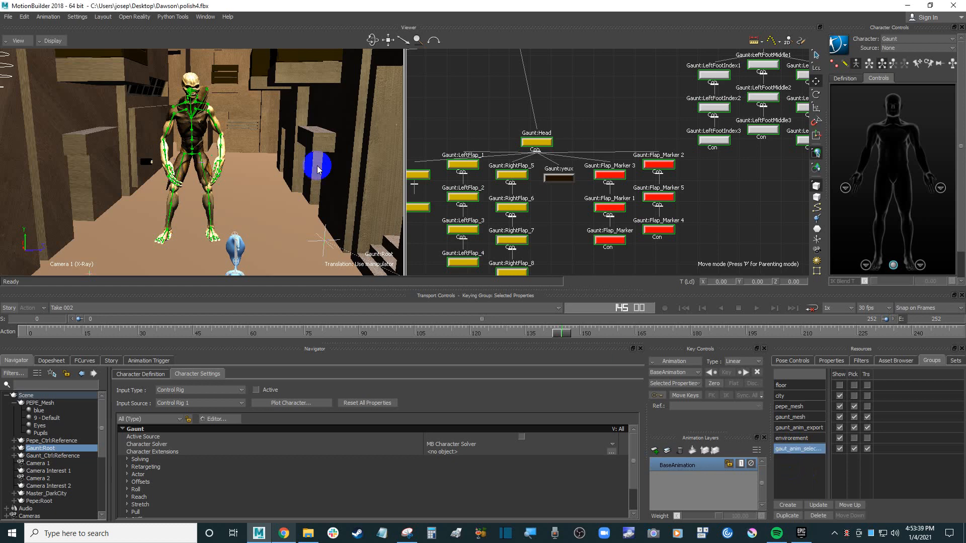
{"action": "left_click", "coordinate": [260, 129]}
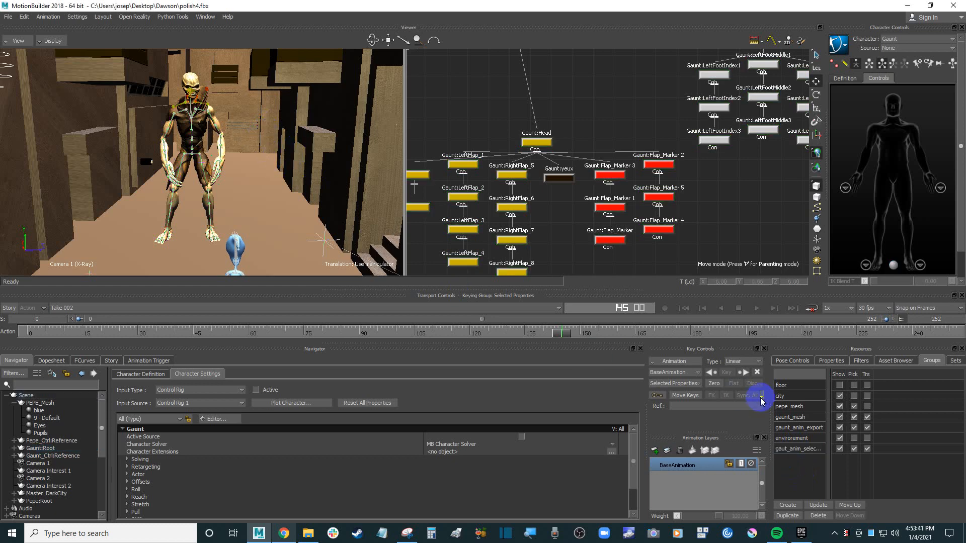
{"action": "left_click", "coordinate": [825, 471]}
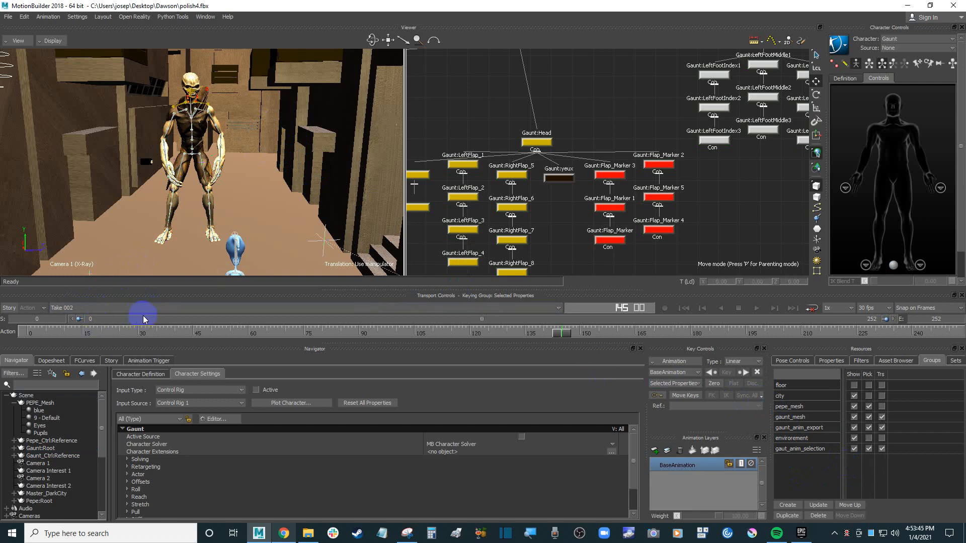
- Select all branches under Gaunt:Root in the scene hierarchy
{"action": "scroll", "coordinate": [613, 79], "scroll_direction": "down", "scroll_amount": 3}
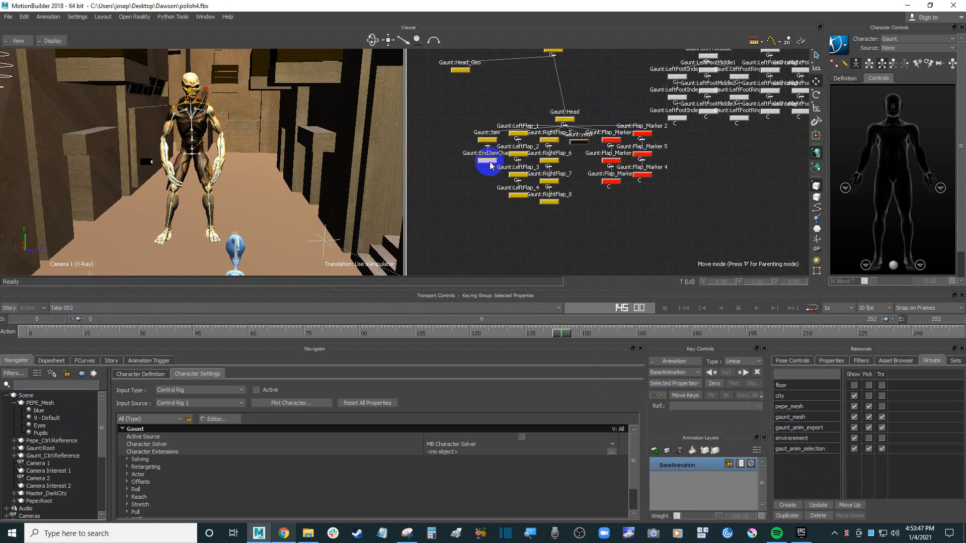
{"action": "middle_click_drag", "start_coordinate": [566, 95], "coordinate": [567, 174]}
{"action": "middle_click_drag", "start_coordinate": [464, 143], "coordinate": [665, 172]}
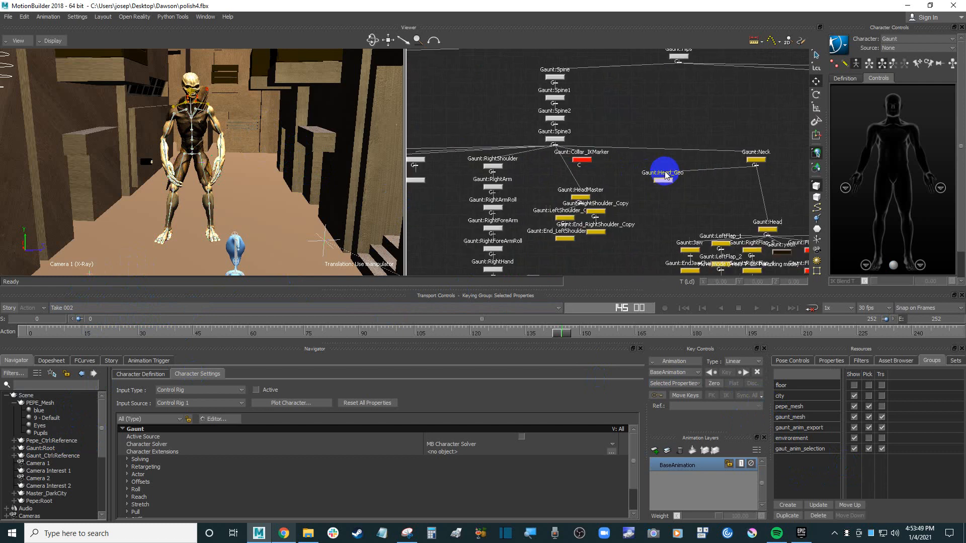
{"action": "left_click", "coordinate": [59, 449]}
{"action": "right_click", "coordinate": [61, 448]}
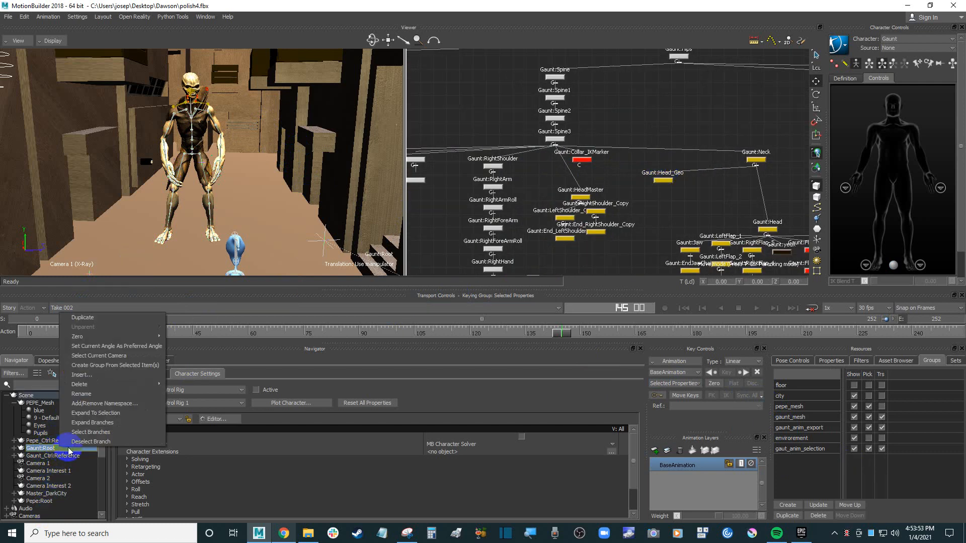
{"action": "left_click", "coordinate": [94, 436]}
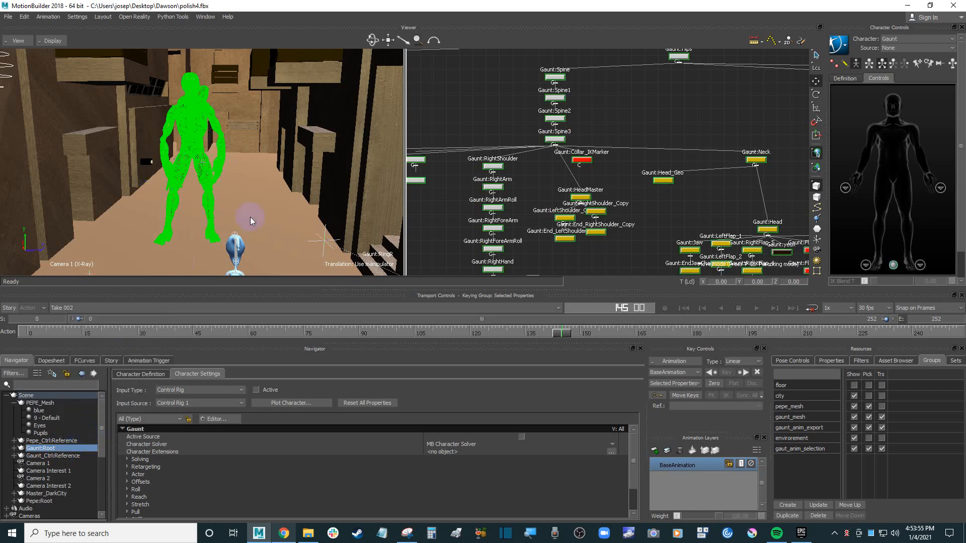
{"action": "left_click", "coordinate": [500, 64]}
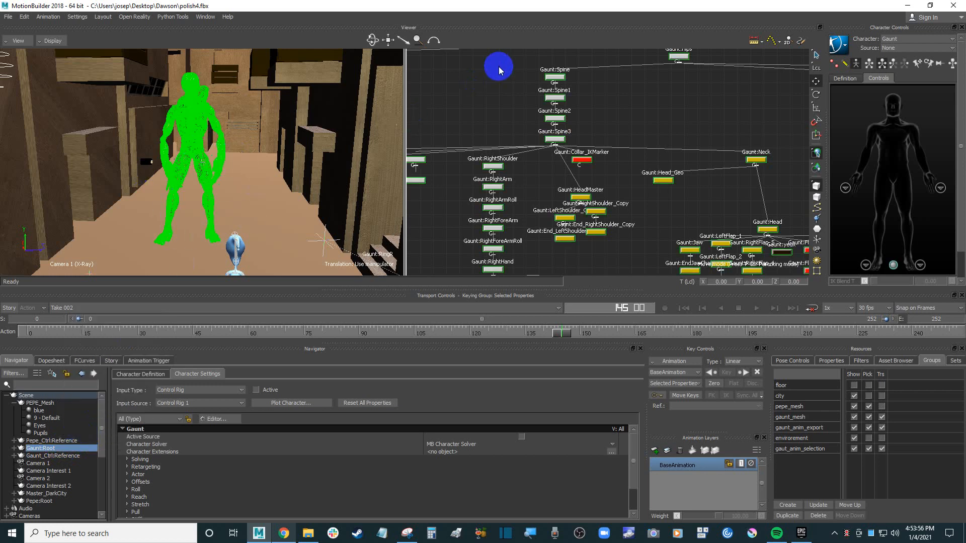
- Select the members of the gaut_anim_selection group for export
{"action": "left_click", "coordinate": [815, 449]}
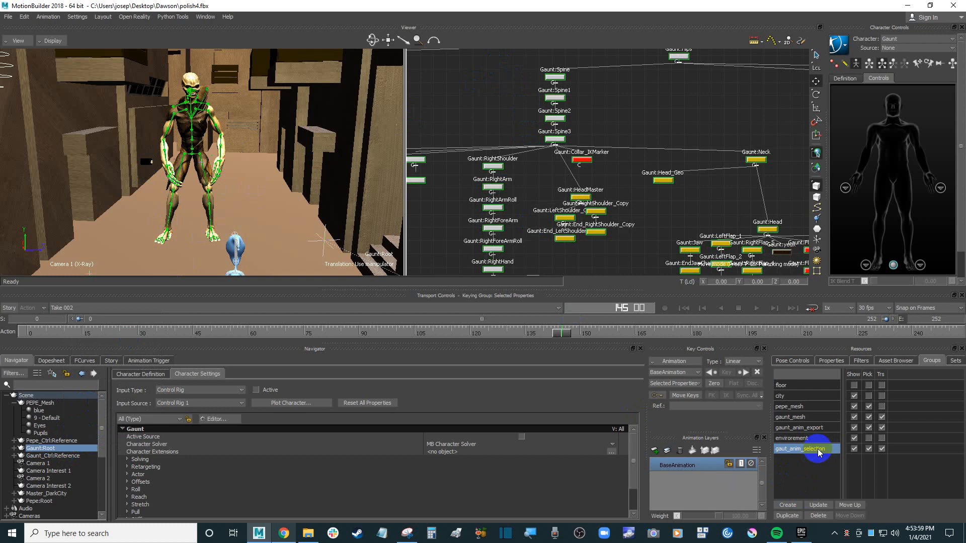
{"action": "mouse_move", "coordinate": [252, 142]}
{"action": "left_mouse_down", "text": "ctrl+shift"}
{"action": "mouse_move", "coordinate": [255, 152]}
{"action": "mouse_move", "coordinate": [272, 150]}
{"action": "mouse_move", "coordinate": [246, 144]}
{"action": "left_mouse_up", "text": "ctrl+shift"}
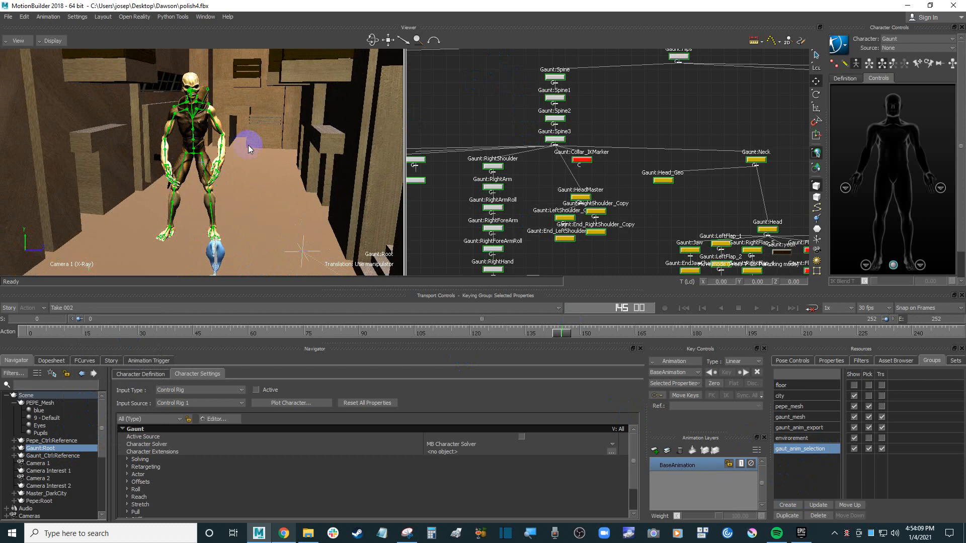
{"action": "mouse_move", "coordinate": [248, 145]}
{"action": "left_mouse_down", "text": "ctrl+shift"}
{"action": "mouse_move", "coordinate": [280, 134]}
{"action": "mouse_move", "coordinate": [257, 134]}
{"action": "mouse_move", "coordinate": [251, 116]}
{"action": "mouse_move", "coordinate": [276, 125]}
{"action": "mouse_move", "coordinate": [259, 141]}
{"action": "mouse_move", "coordinate": [257, 126]}
{"action": "mouse_move", "coordinate": [256, 153]}
{"action": "mouse_move", "coordinate": [238, 127]}
{"action": "mouse_move", "coordinate": [245, 121]}
{"action": "mouse_move", "coordinate": [247, 133]}
{"action": "left_mouse_up", "text": "ctrl+shift"}
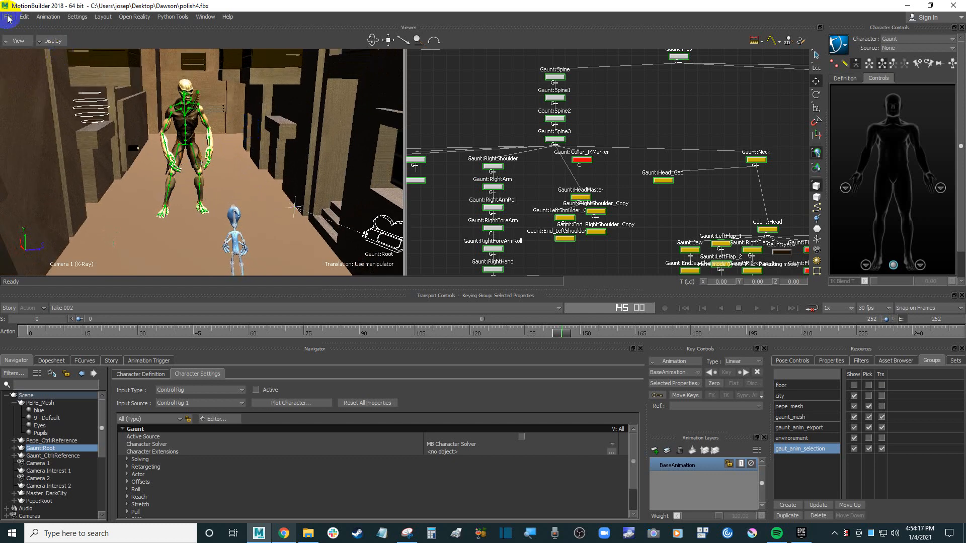
- Switch the viewer to the Camera Switcher and scrub the timeline back to preview Gaunt's shot
{"action": "mouse_move", "coordinate": [570, 337]}
{"action": "left_mouse_down"}
{"action": "mouse_move", "coordinate": [524, 335]}
{"action": "mouse_move", "coordinate": [785, 336]}
{"action": "mouse_move", "coordinate": [554, 337]}
{"action": "left_mouse_up"}
{"action": "left_click", "coordinate": [195, 117]}
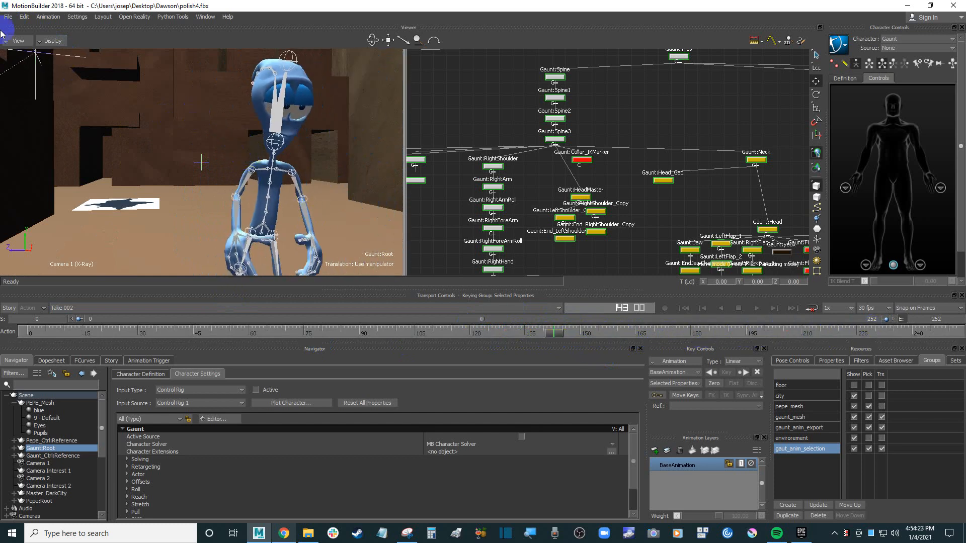
{"action": "left_click", "coordinate": [53, 41]}
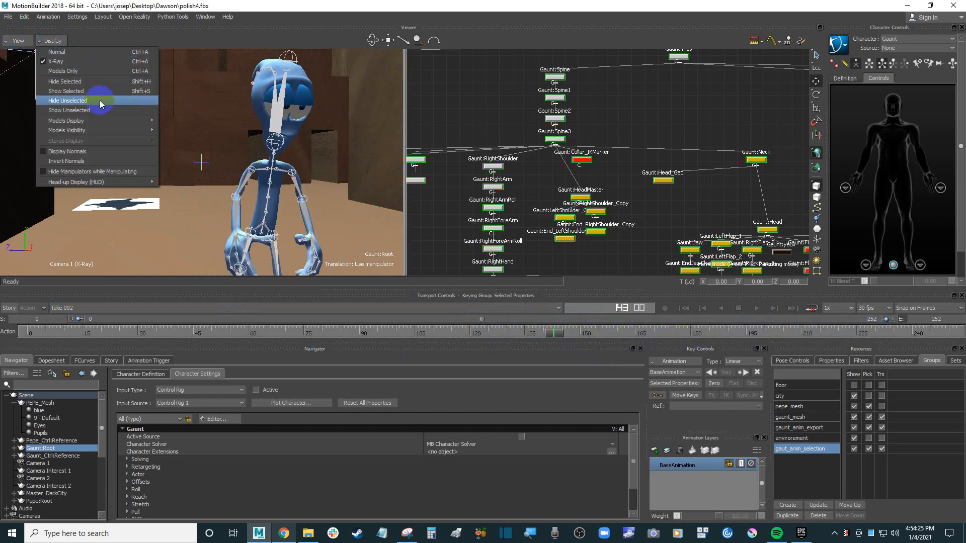
{"action": "left_click", "coordinate": [20, 41]}
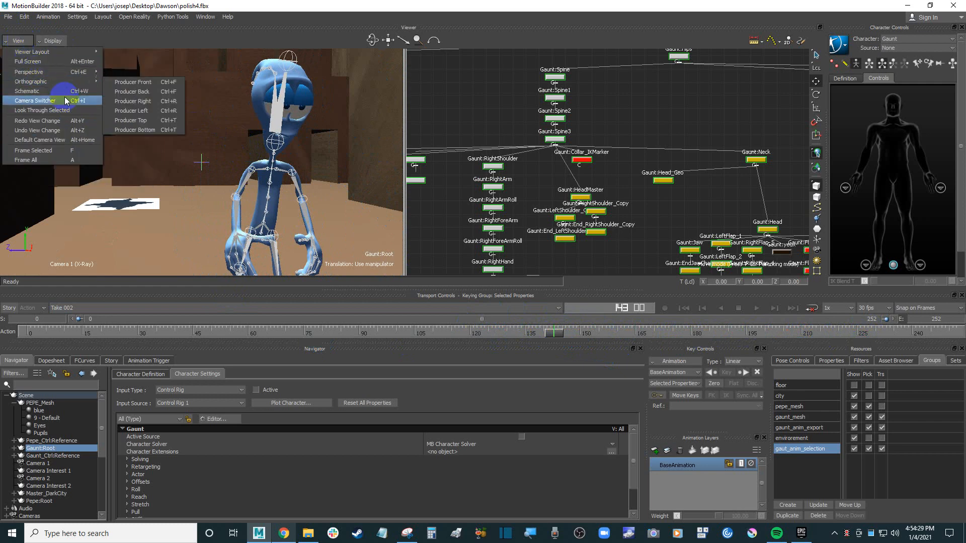
{"action": "left_click", "coordinate": [82, 100]}
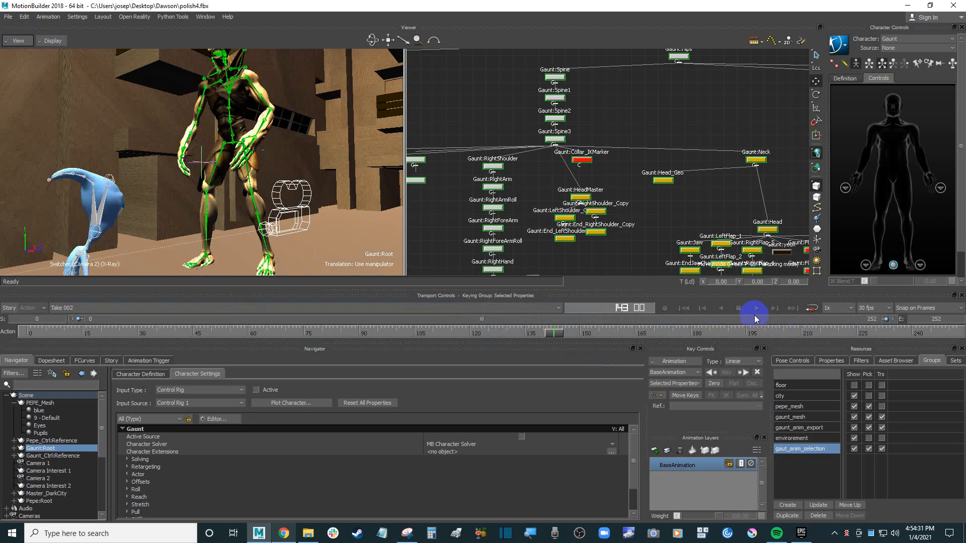
{"action": "left_click_drag", "start_coordinate": [553, 333], "coordinate": [519, 337]}
- Save the selection over the existing Gaunt_Anim.fbx in the Dawson folder
{"action": "left_click", "coordinate": [8, 17]}
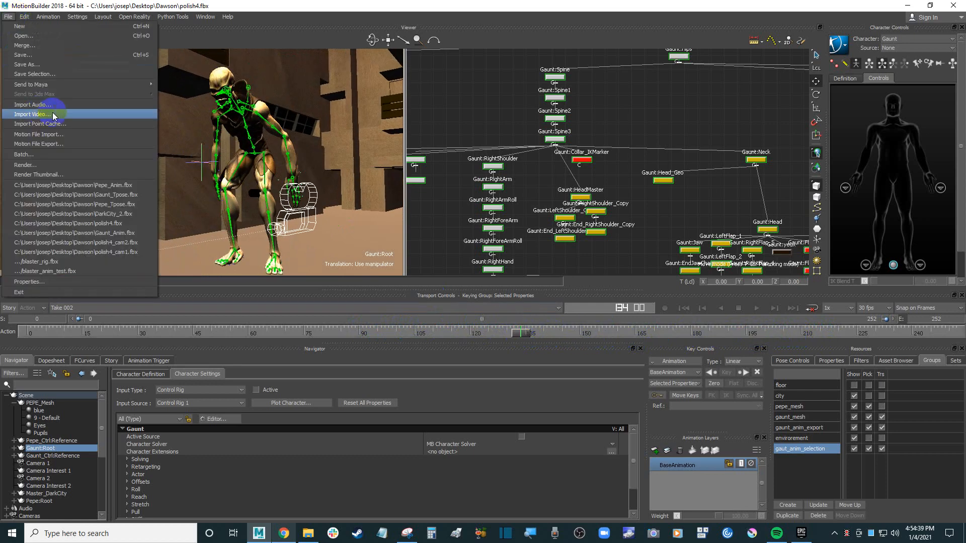
{"action": "left_click", "coordinate": [64, 79]}
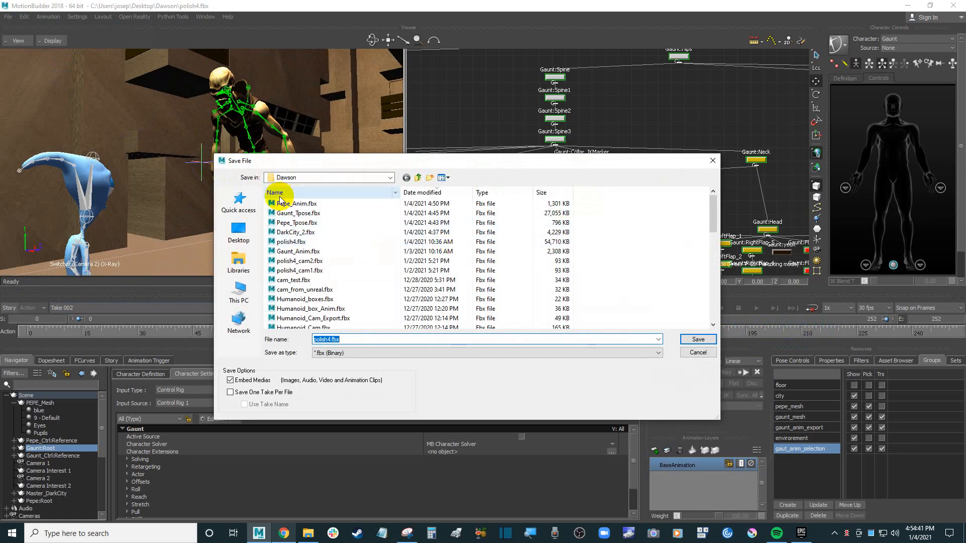
{"action": "left_click", "coordinate": [307, 252]}
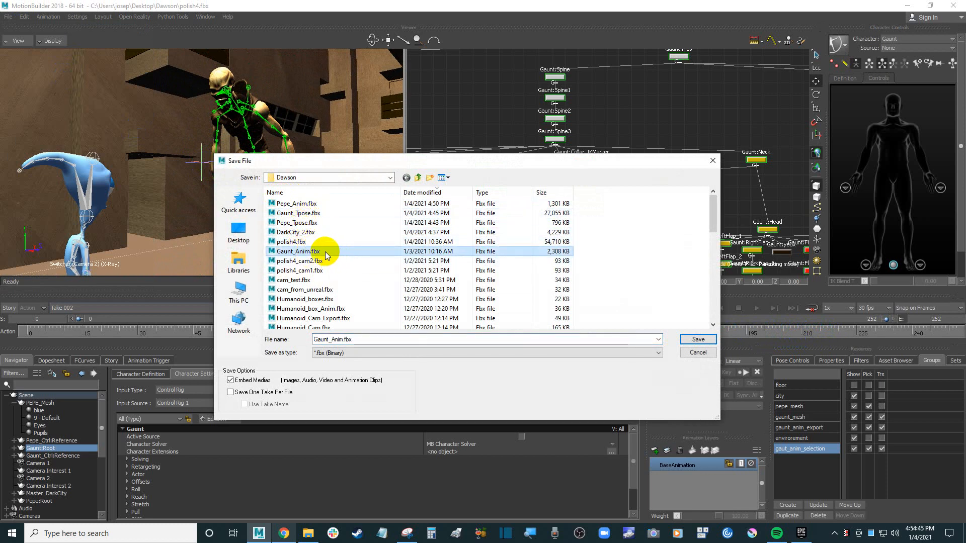
{"action": "double_click", "coordinate": [326, 252]}
{"action": "left_click", "coordinate": [455, 295]}
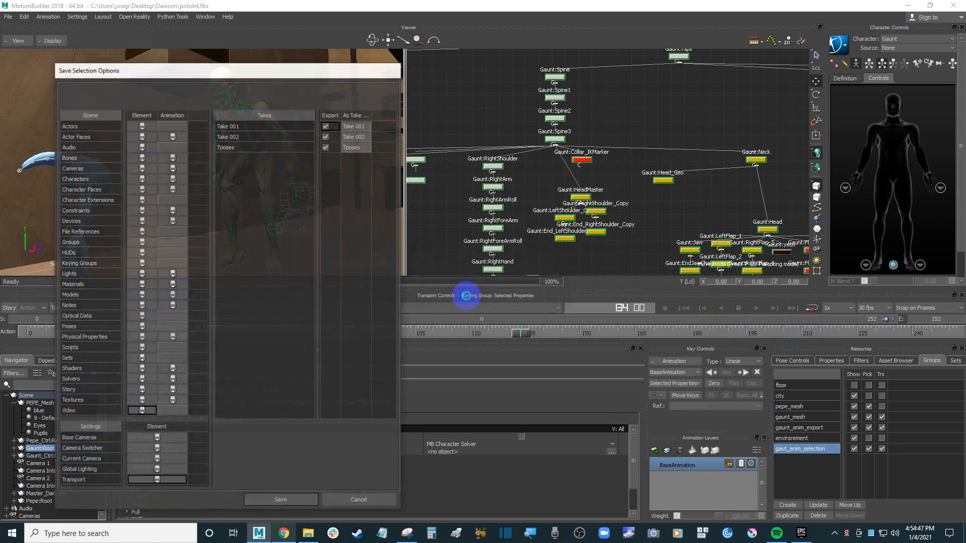
- Exclude Take 001 and Tposes so only Take 002 is exported, and finish saving the Gaunt animation
{"action": "left_click_drag", "start_coordinate": [333, 71], "coordinate": [402, 67]}
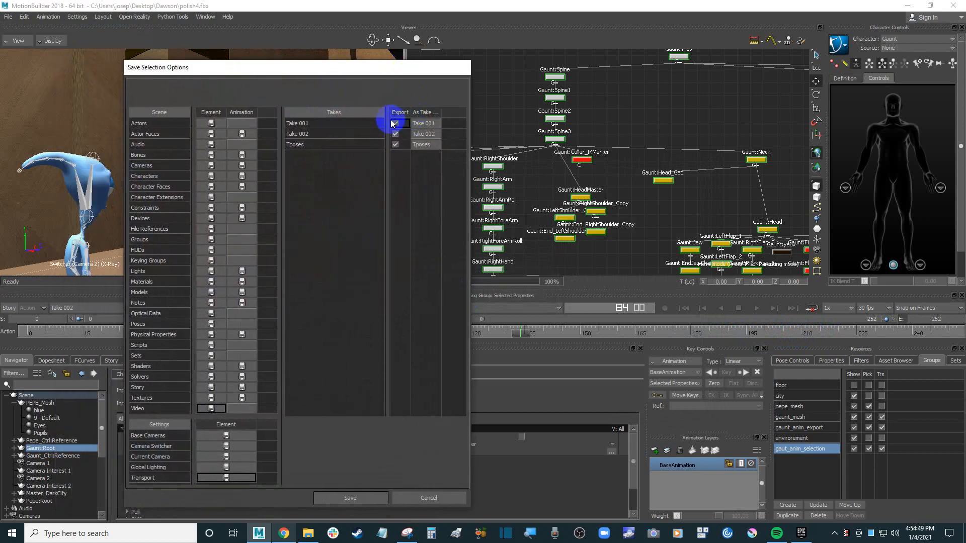
{"action": "left_click", "coordinate": [396, 123]}
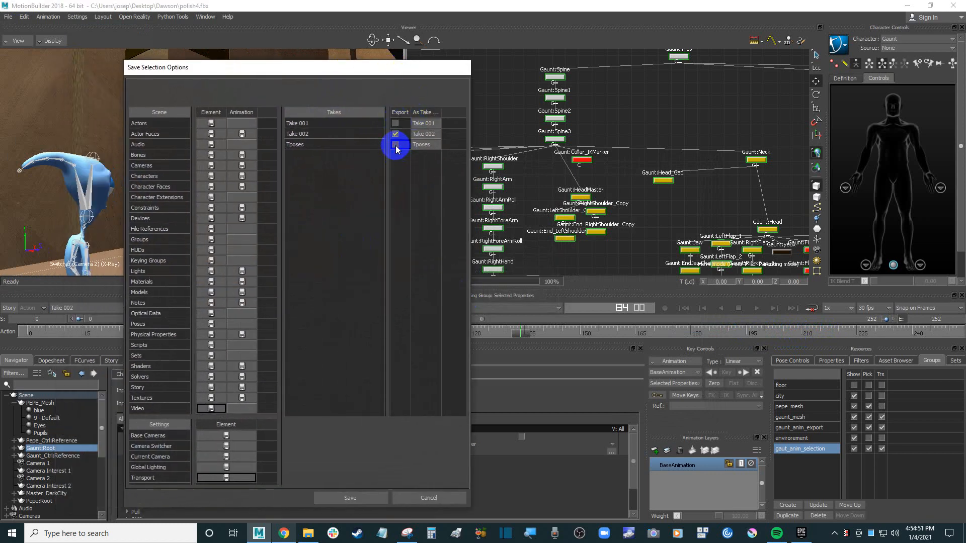
{"action": "left_click", "coordinate": [361, 499]}
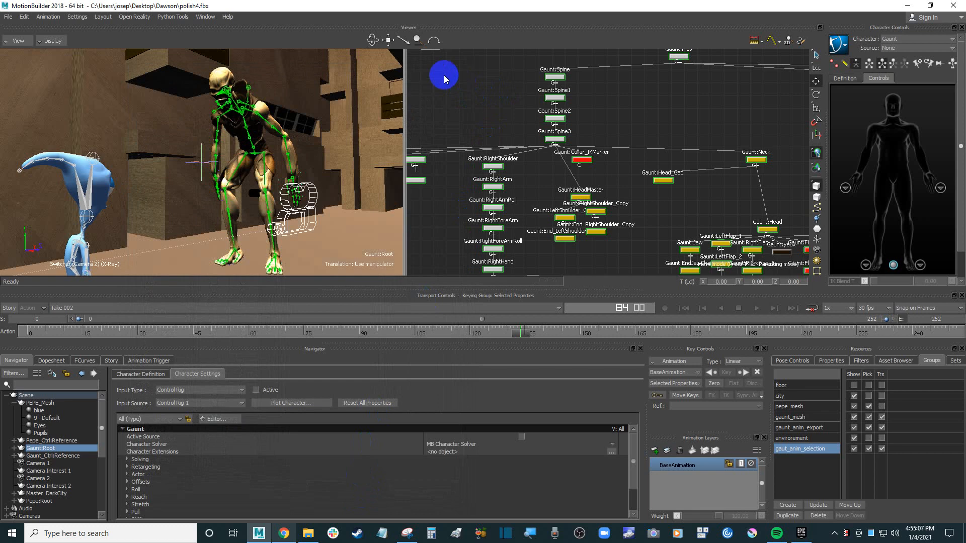
- Select Camera 1 and scrub back to about frame 102 to view its shot
{"action": "left_click", "coordinate": [38, 464]}
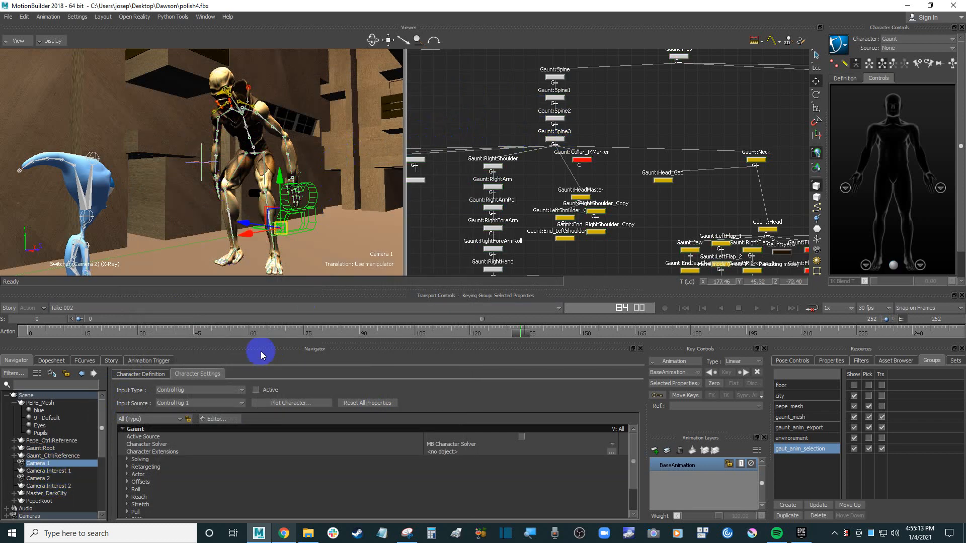
{"action": "left_click_drag", "start_coordinate": [524, 336], "coordinate": [401, 334]}
{"action": "left_click", "coordinate": [97, 336]}
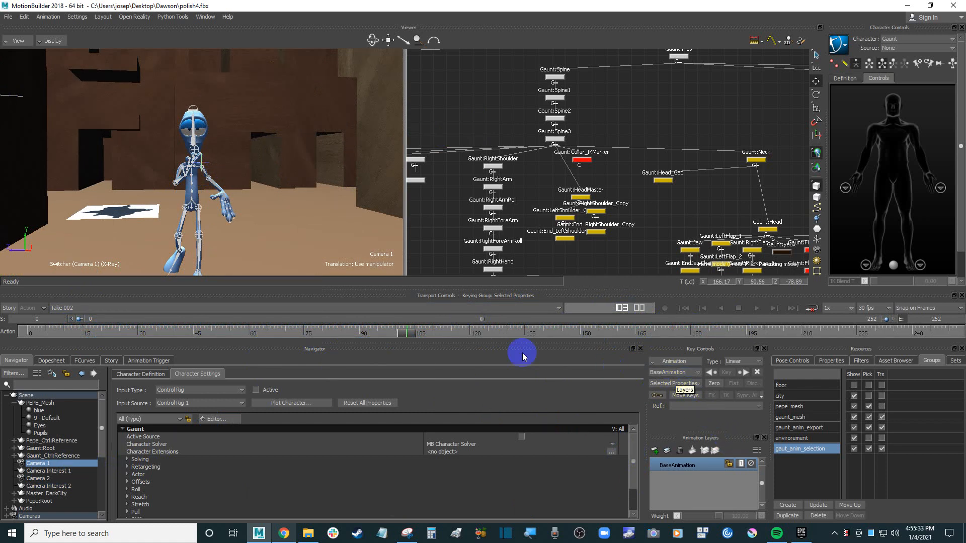
- Save only Camera 1 as a selection over the existing polish4_cam1.fbx
{"action": "left_click", "coordinate": [69, 472]}
{"action": "left_click", "coordinate": [60, 464]}
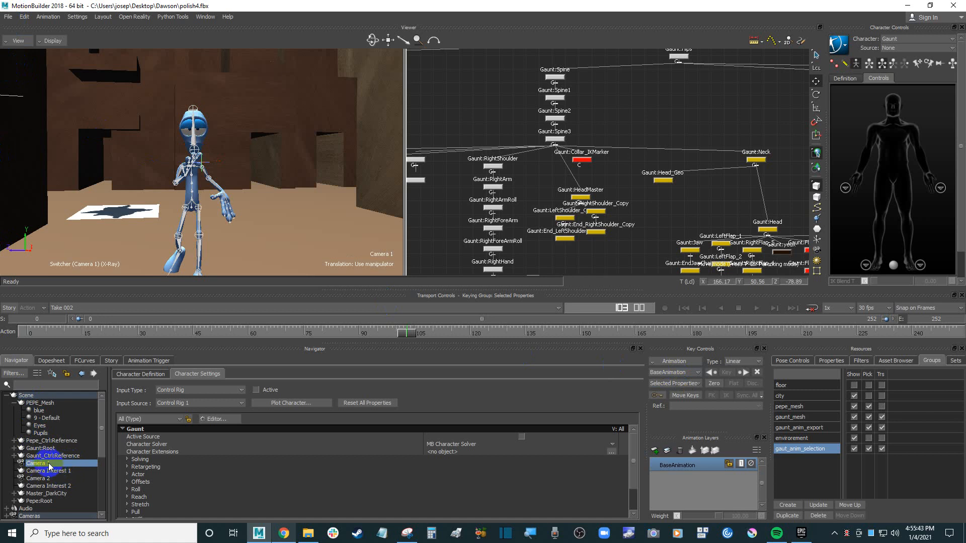
{"action": "left_click", "coordinate": [9, 18]}
{"action": "left_click", "coordinate": [56, 75]}
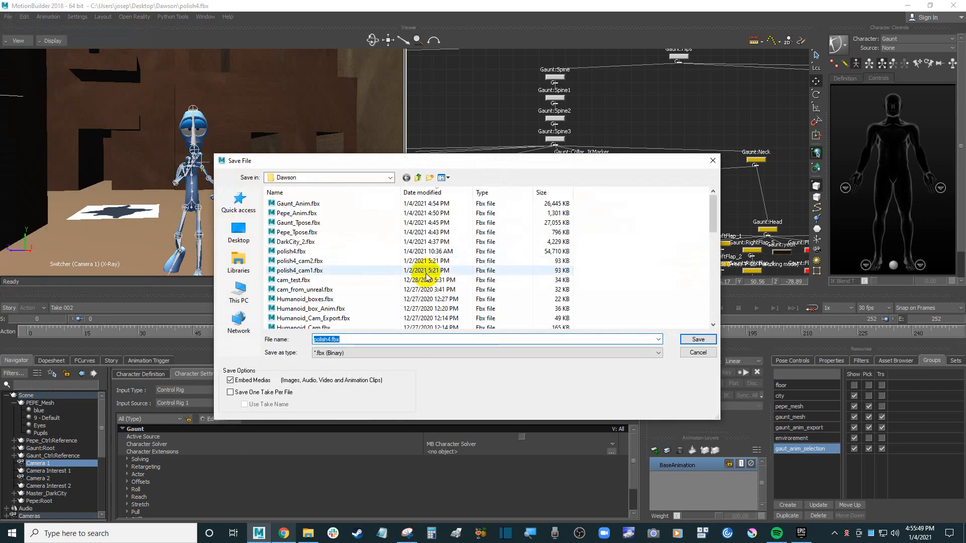
{"action": "left_click", "coordinate": [320, 272]}
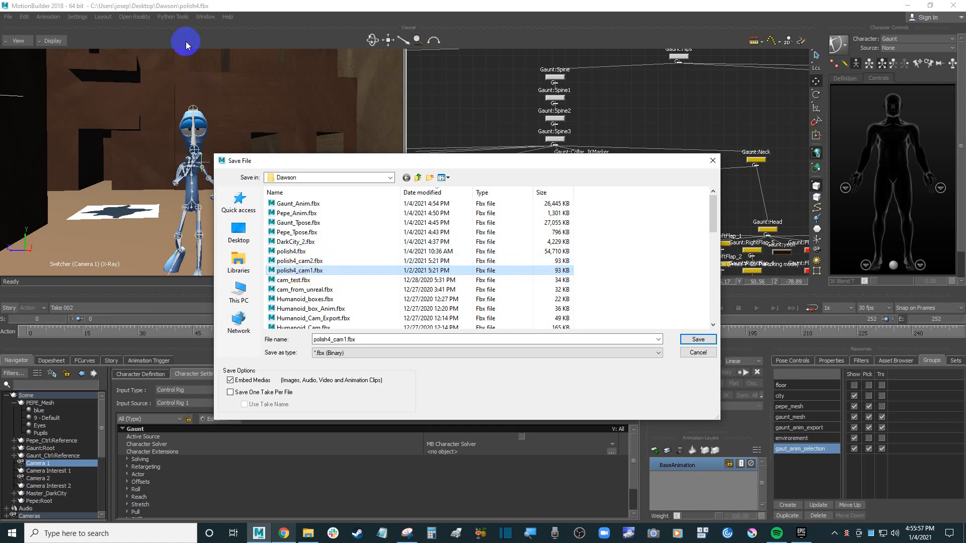
{"action": "double_click", "coordinate": [331, 273]}
{"action": "left_click", "coordinate": [459, 295]}
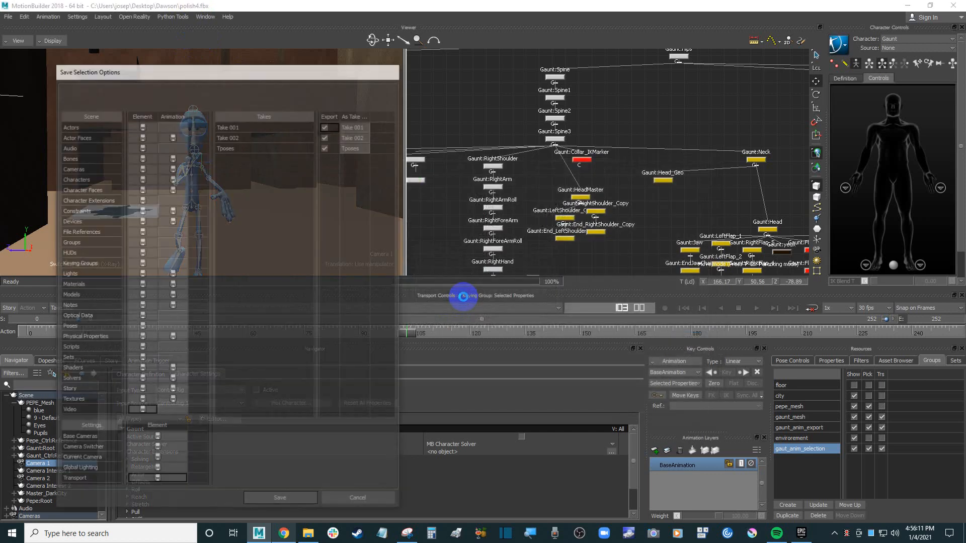
- Leave only Take 002 enabled for export and finish saving the Camera 1 file
{"action": "left_click", "coordinate": [326, 126]}
{"action": "left_click", "coordinate": [326, 147]}
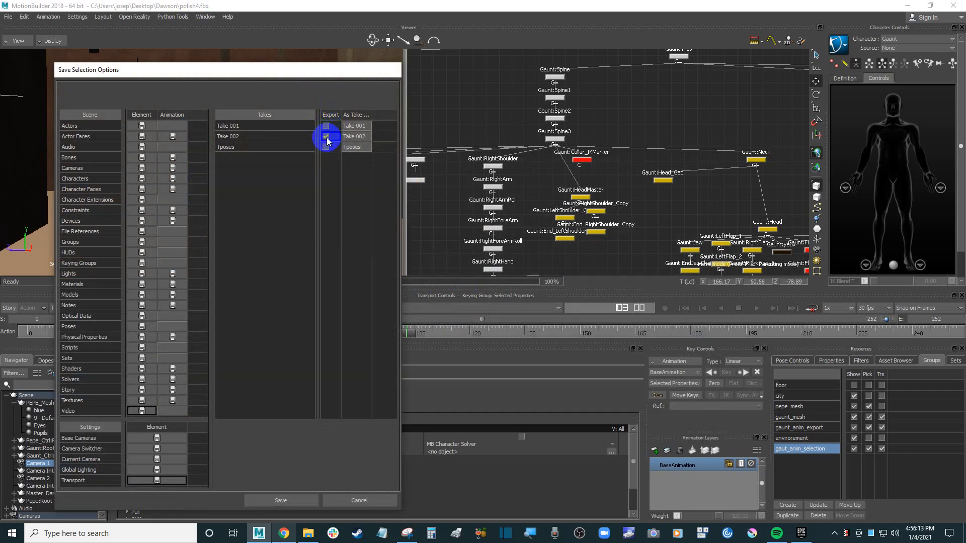
{"action": "left_click", "coordinate": [280, 500]}
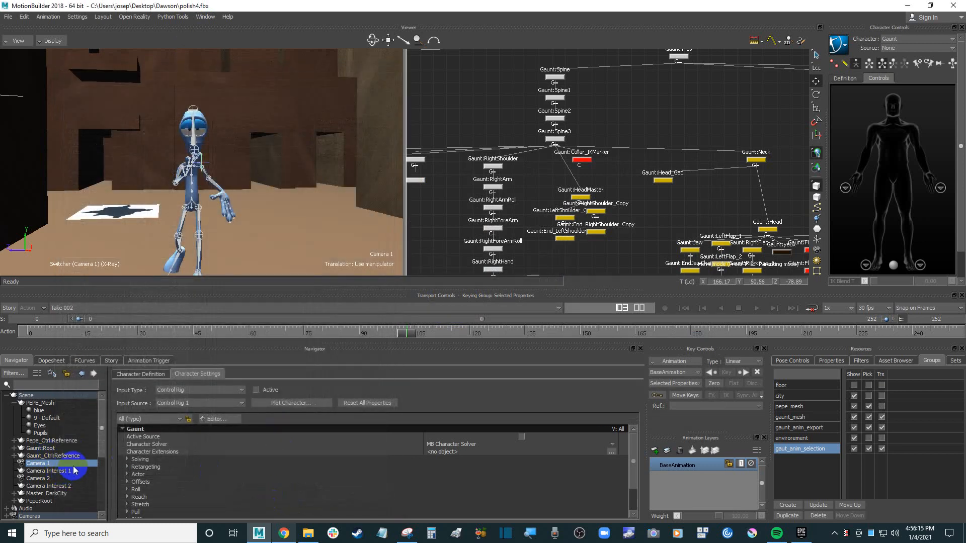
- Select Camera 2 and save only it as a selection over the existing polish4_cam2.fbx
{"action": "left_click", "coordinate": [50, 479]}
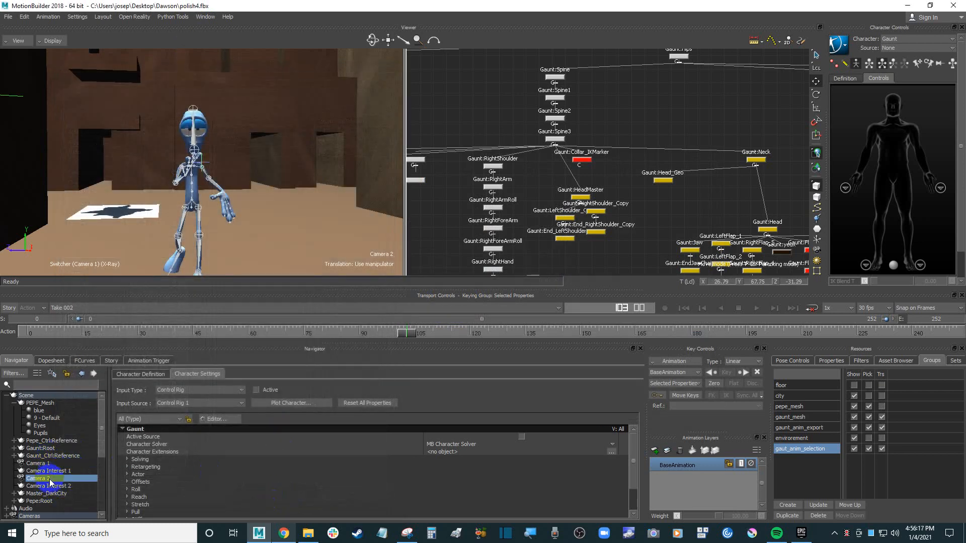
{"action": "left_click", "coordinate": [513, 82]}
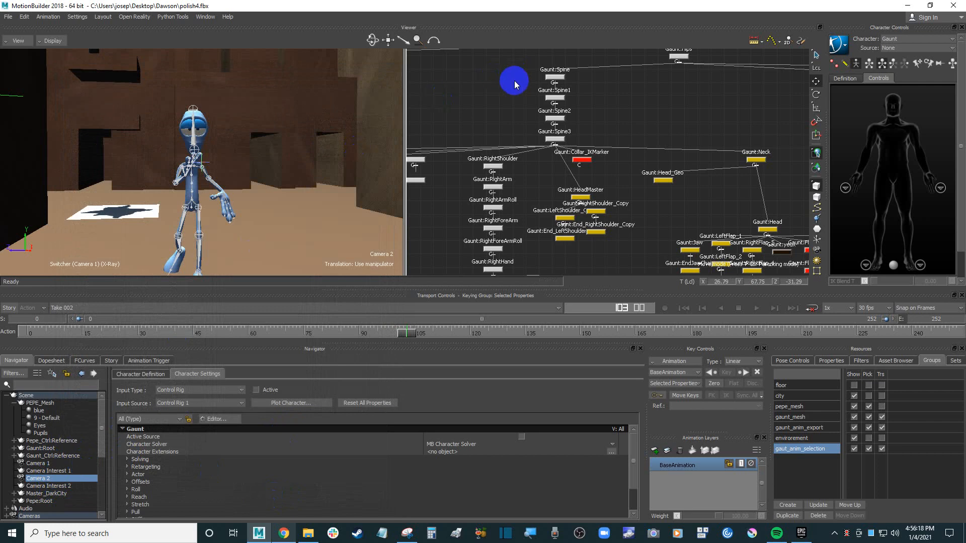
{"action": "left_click", "coordinate": [45, 479]}
{"action": "left_click", "coordinate": [8, 17]}
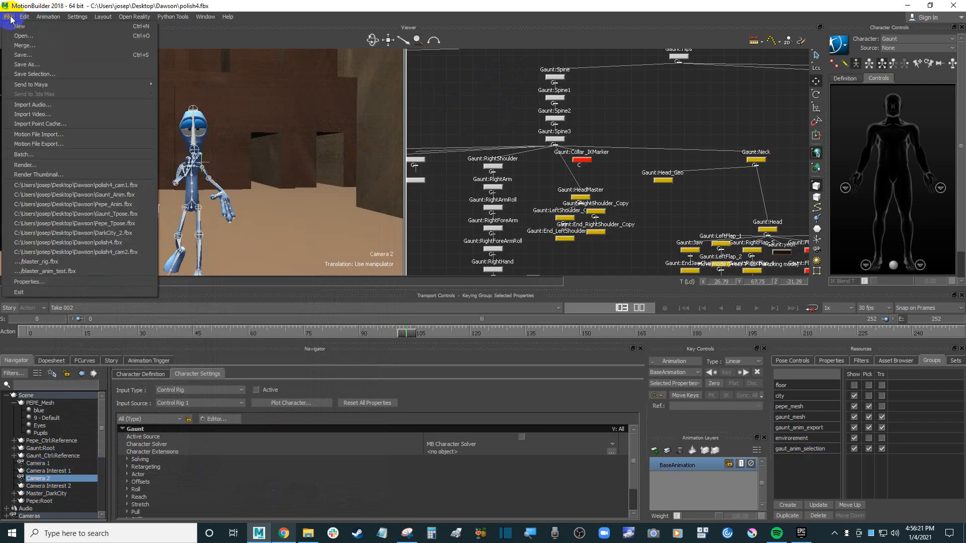
{"action": "left_click", "coordinate": [51, 73]}
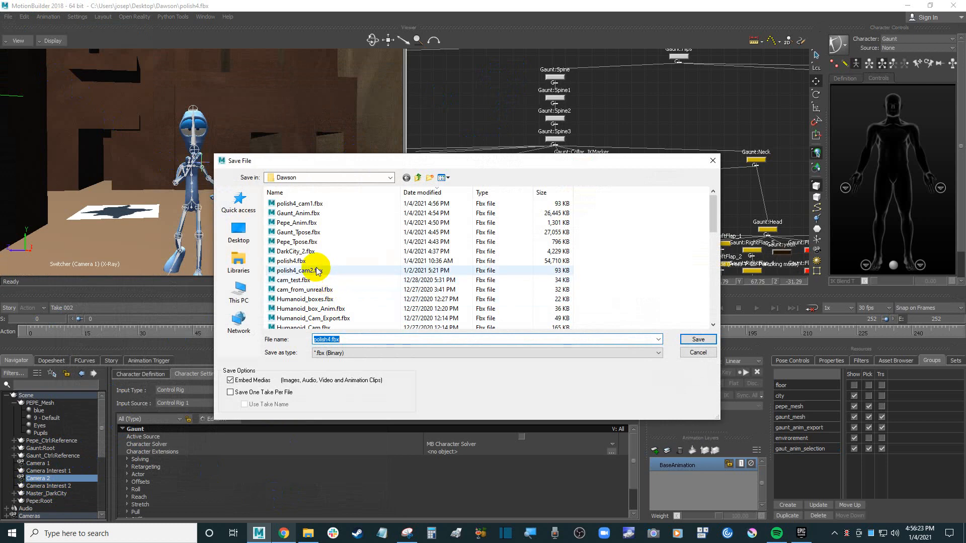
{"action": "double_click", "coordinate": [314, 273]}
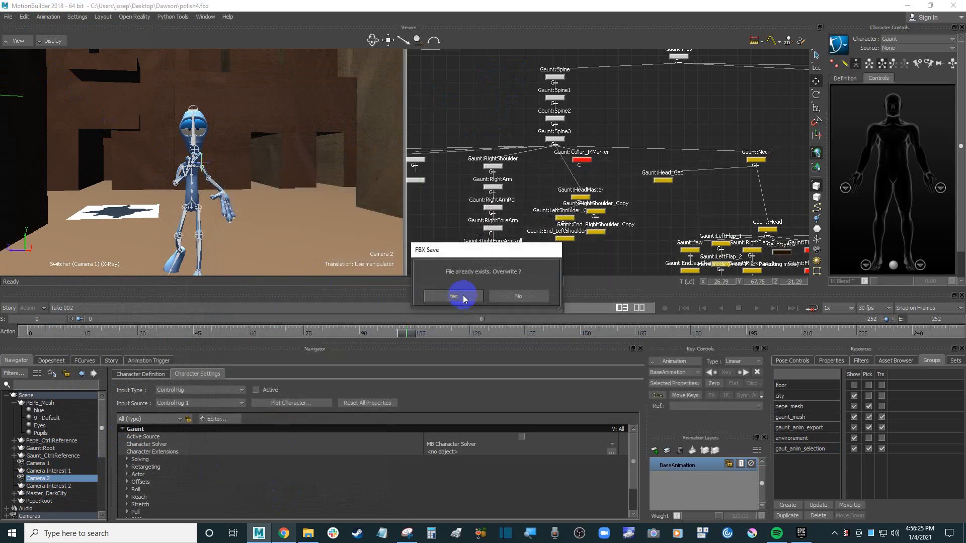
{"action": "left_click", "coordinate": [459, 295]}
- Leave only Take 002 enabled for export, finish saving the Camera 2 file, and clear the scene selection
{"action": "left_click", "coordinate": [329, 115]}
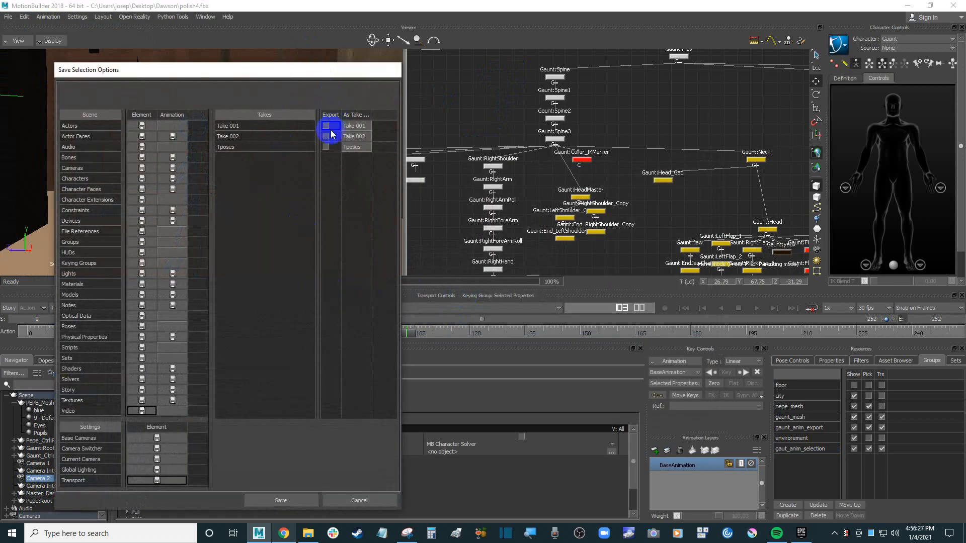
{"action": "left_click", "coordinate": [327, 137]}
{"action": "left_click", "coordinate": [282, 500]}
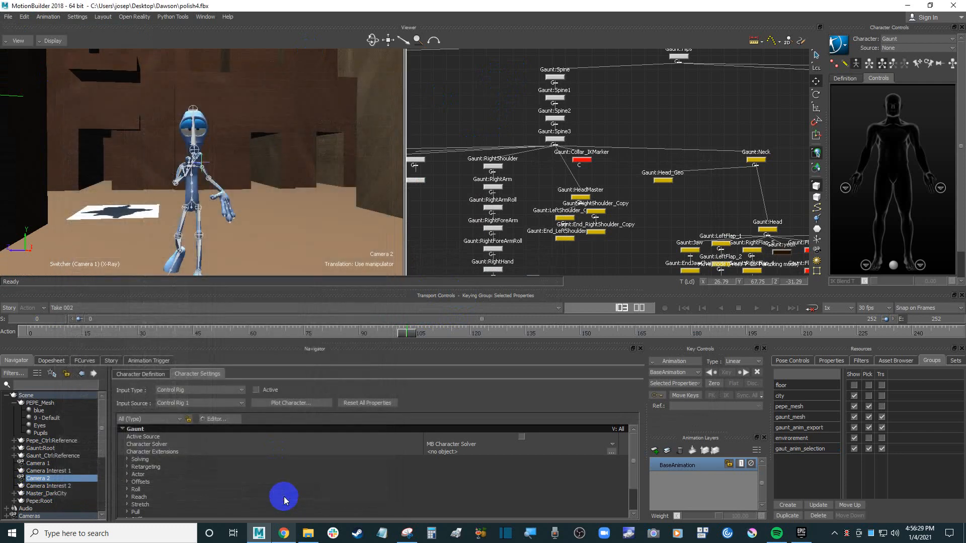
{"action": "left_click", "coordinate": [498, 97]}
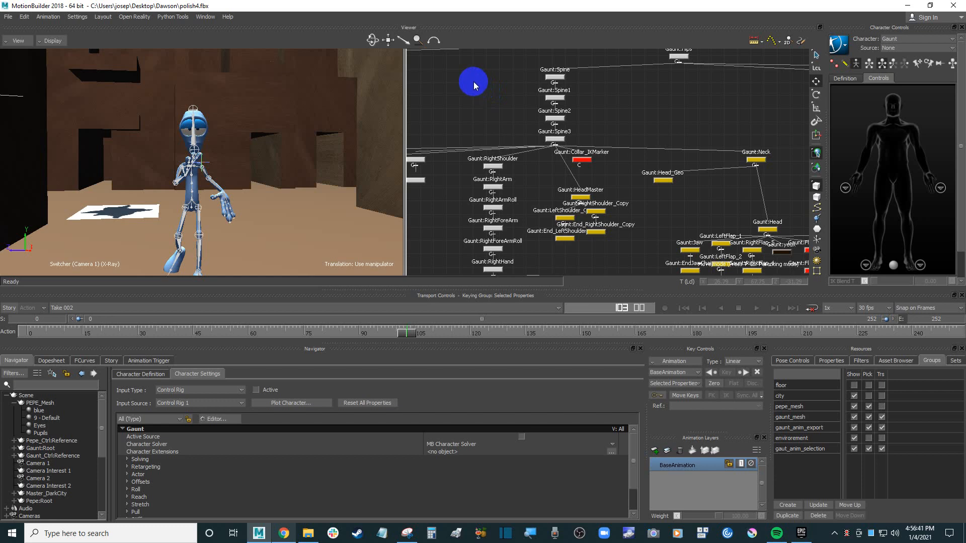
- Switch to Chrome and search the web for "epic unreal" in a new tab
{"action": "left_click", "coordinate": [284, 534]}
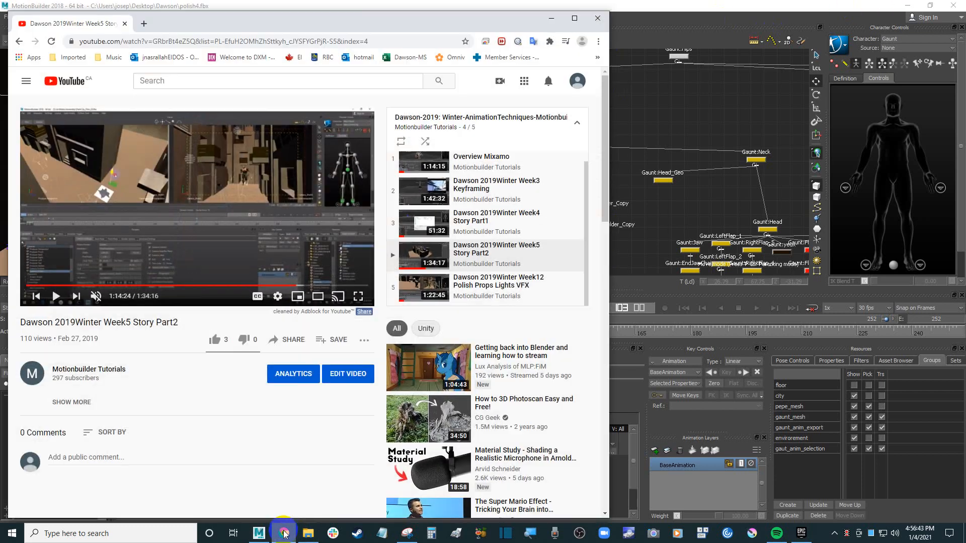
{"action": "left_click", "coordinate": [147, 24]}
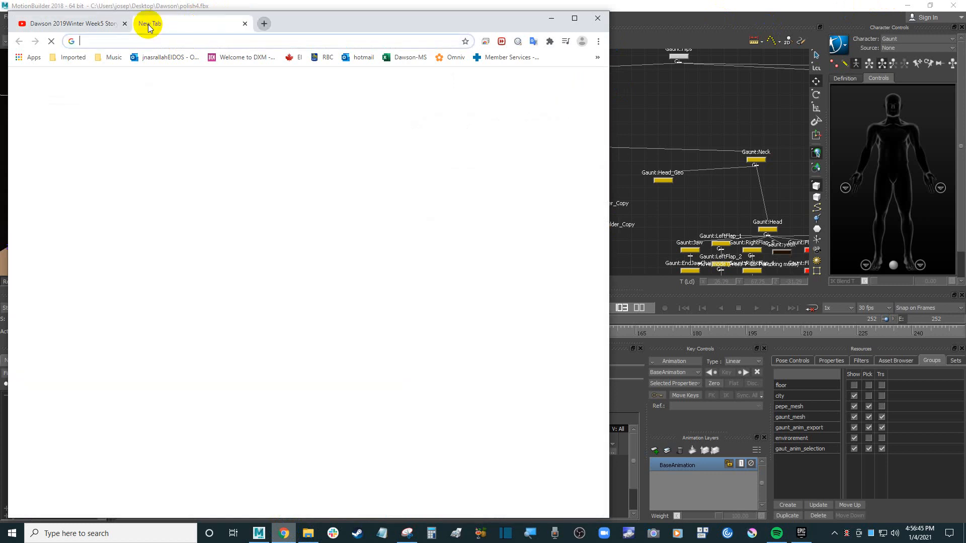
{"action": "type", "text": "ep[ic"}
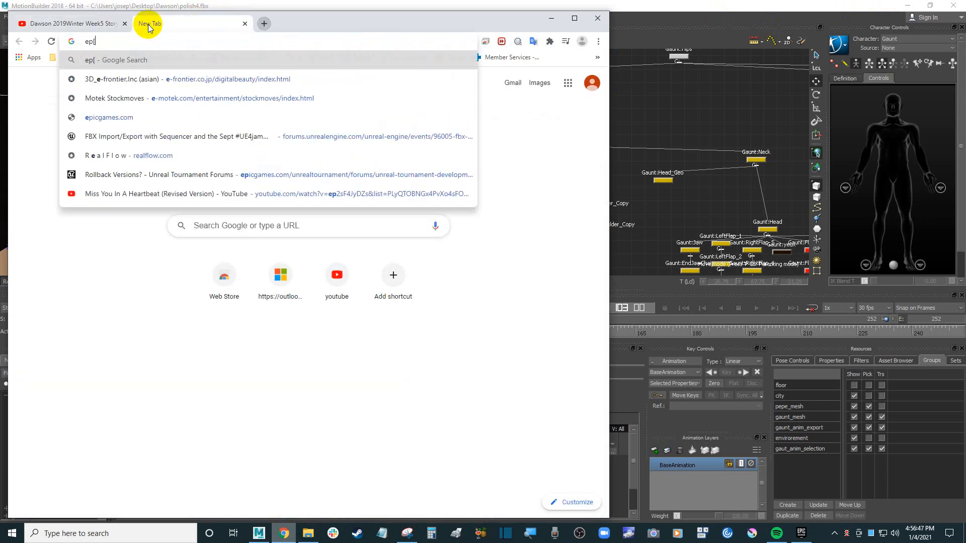
{"action": "key", "text": "BackSpace"}
{"action": "key", "text": "BackSpace"}
{"action": "key", "text": "BackSpace"}
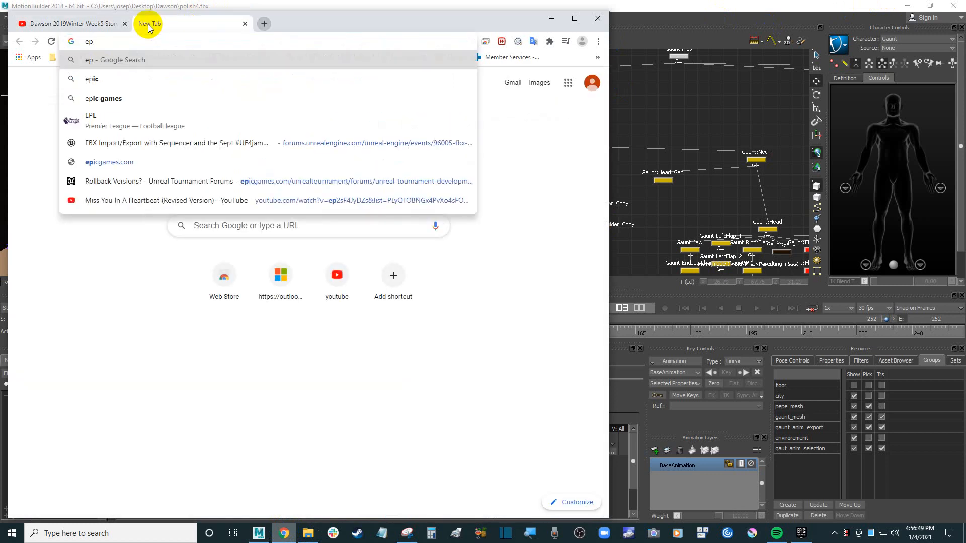
{"action": "type", "text": "ic w"}
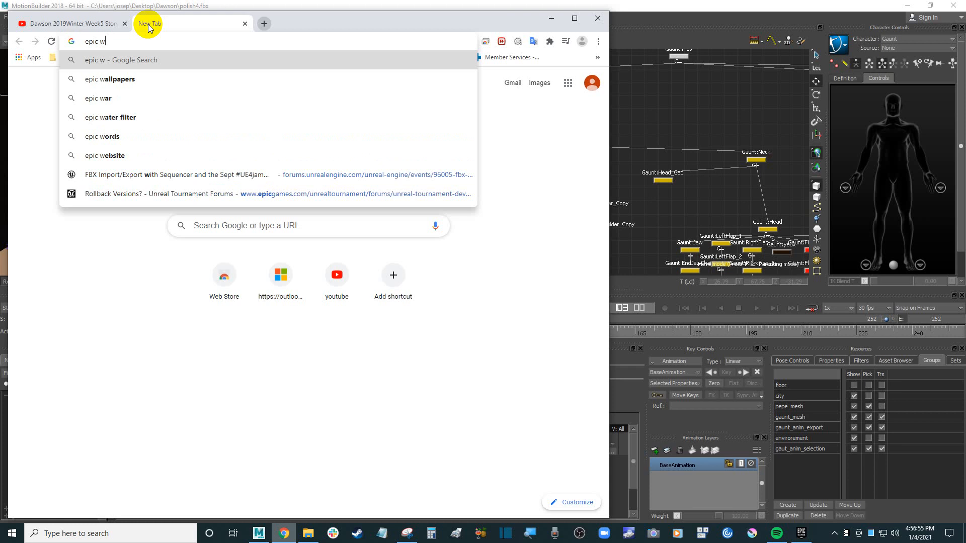
{"action": "key", "text": "BackSpace"}
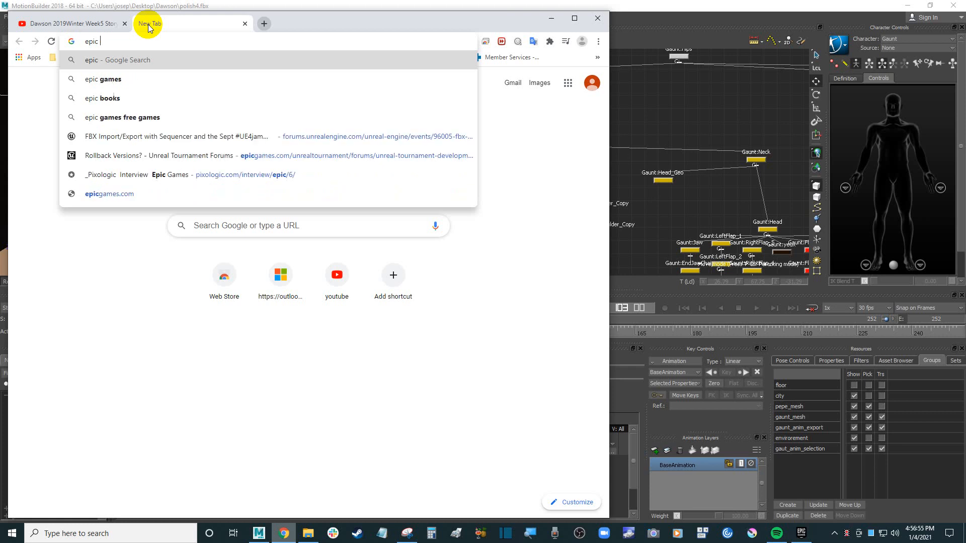
{"action": "type", "text": "unreal"}
{"action": "key", "text": "Return"}
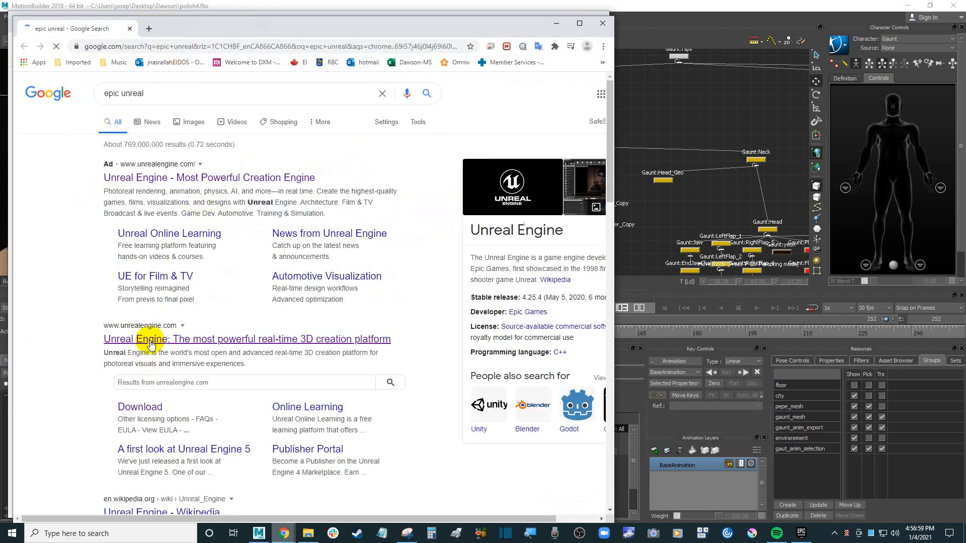
- View the official Unreal Engine website from the search results, and minimize the browser windows
{"action": "left_click", "coordinate": [162, 337]}
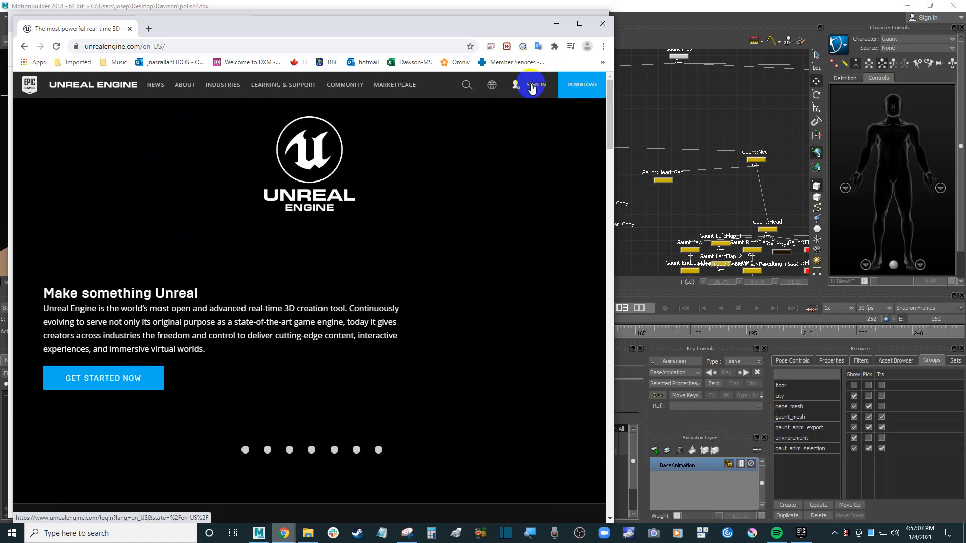
{"action": "mouse_move", "coordinate": [491, 86]}
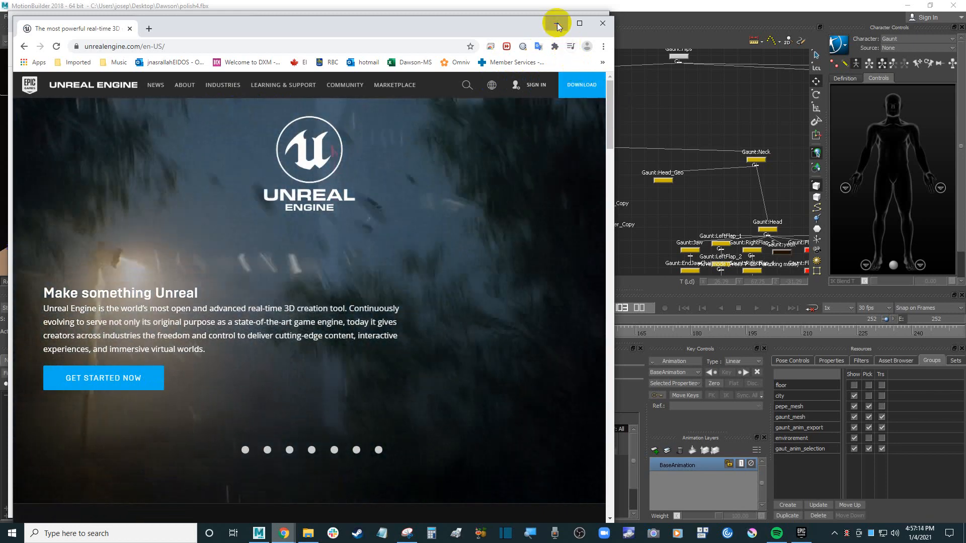
{"action": "left_click", "coordinate": [556, 23]}
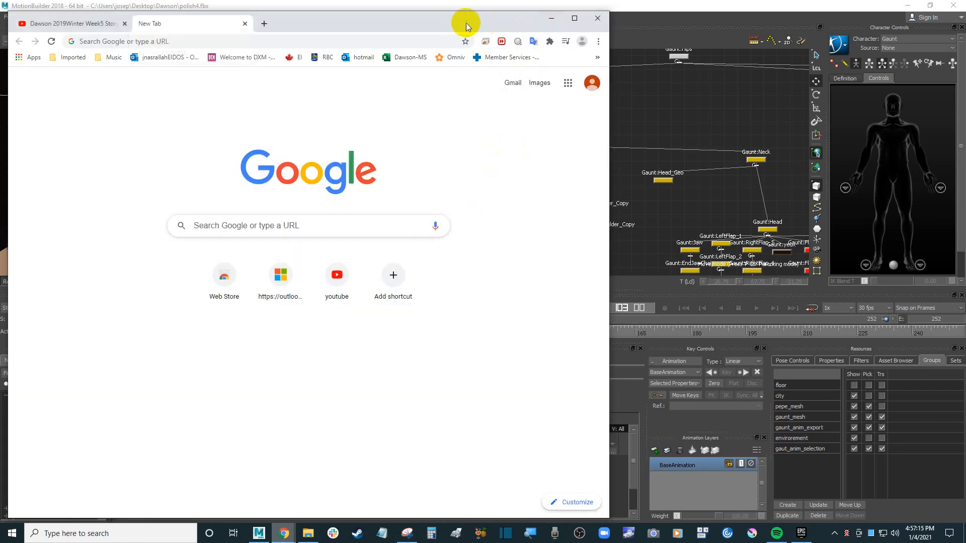
{"action": "left_click", "coordinate": [76, 23]}
{"action": "left_click", "coordinate": [551, 18]}
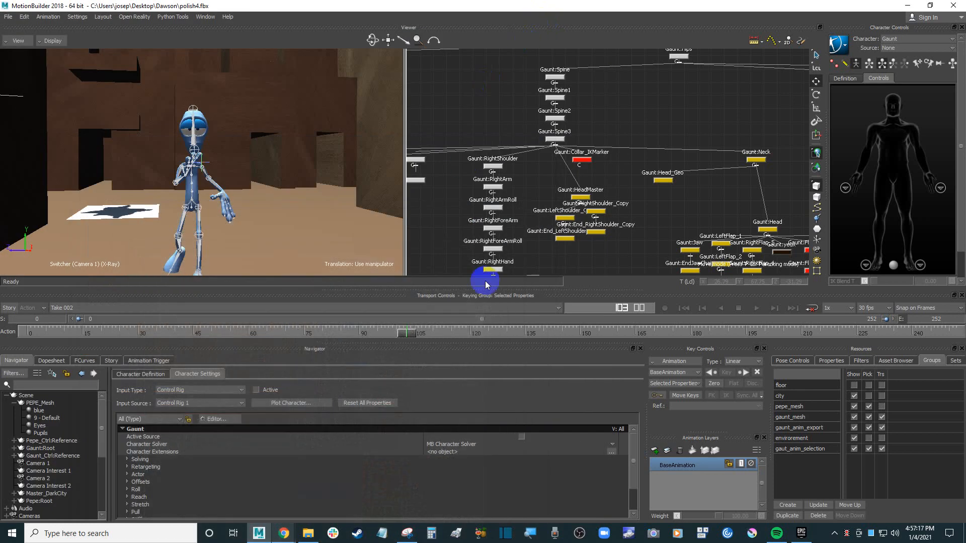
- Switch to the Epic Games Launcher, check that Windows search finds it, and reposition its window over the scene
{"action": "left_click", "coordinate": [809, 535]}
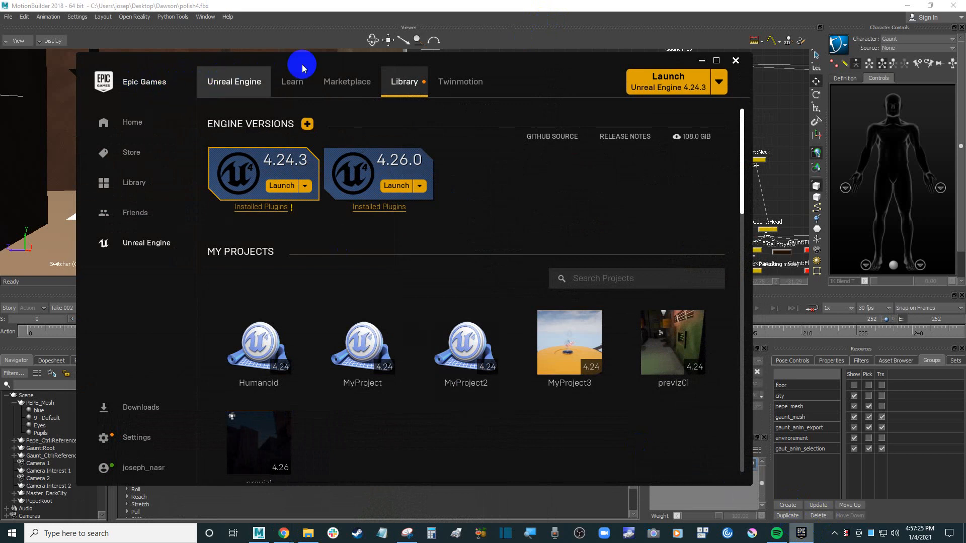
{"action": "left_click", "coordinate": [123, 534]}
{"action": "type", "text": "epp"}
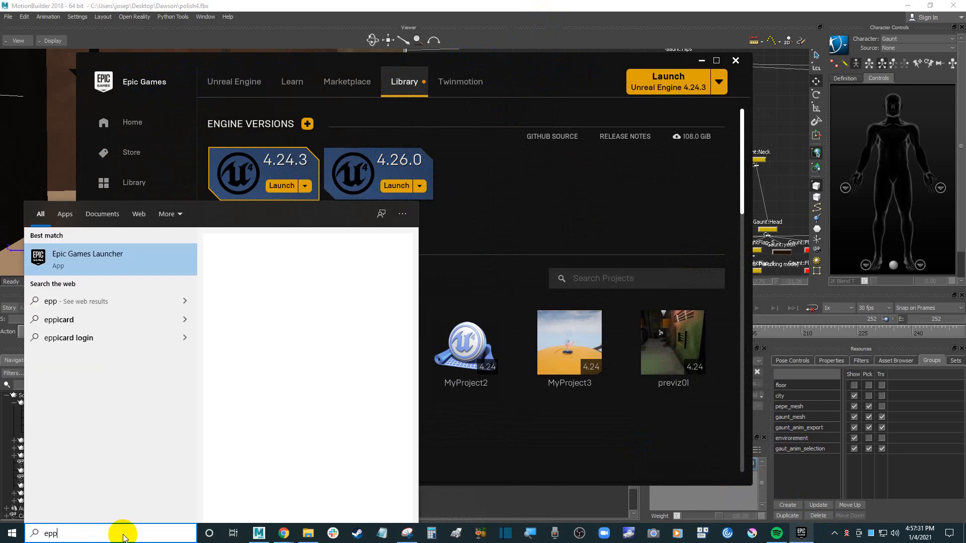
{"action": "left_click", "coordinate": [570, 71]}
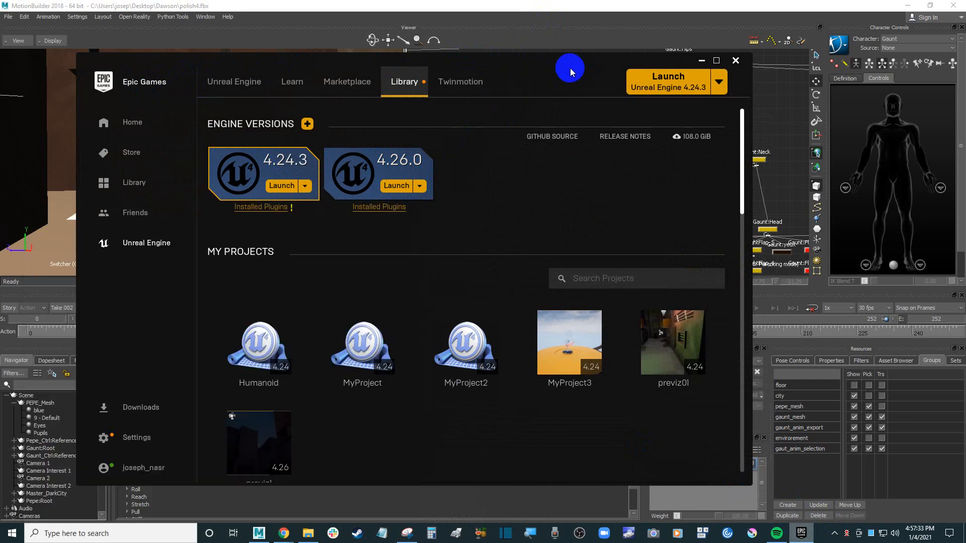
{"action": "mouse_move", "coordinate": [570, 71]}
{"action": "left_mouse_down"}
{"action": "mouse_move", "coordinate": [559, 64]}
{"action": "mouse_move", "coordinate": [588, 61]}
{"action": "left_mouse_up"}
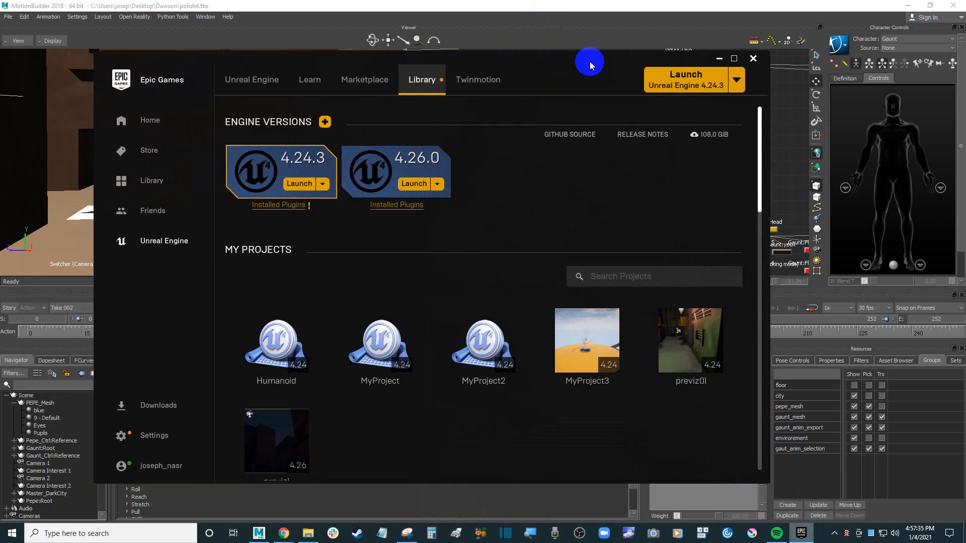
{"action": "left_click", "coordinate": [673, 73]}
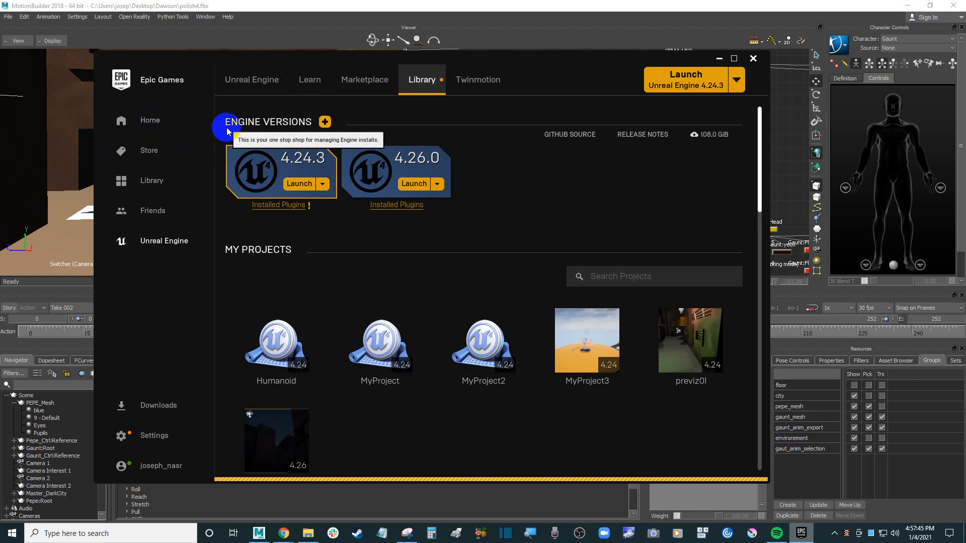
- View the launcher's Home and Store pages, and return to the Unreal Engine library
{"action": "left_click", "coordinate": [149, 121]}
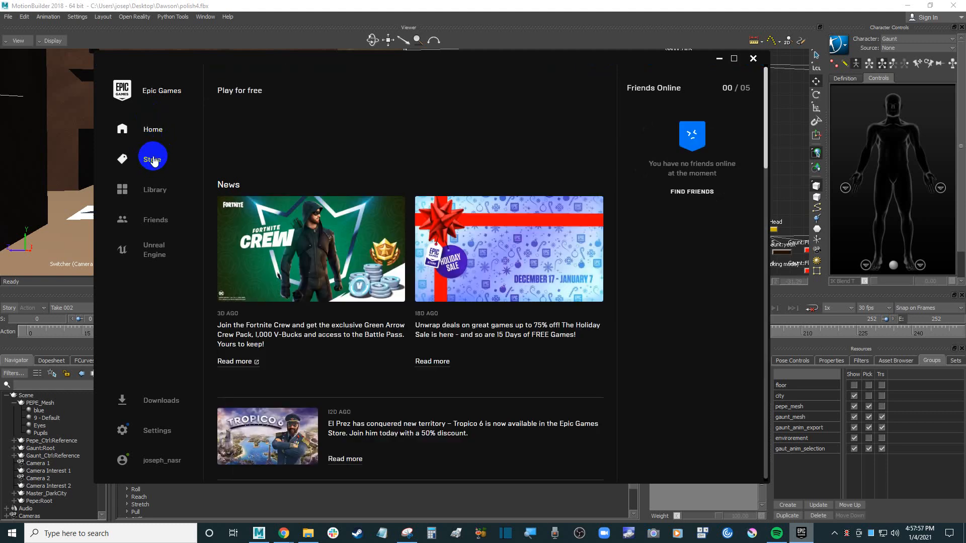
{"action": "left_click", "coordinate": [154, 160]}
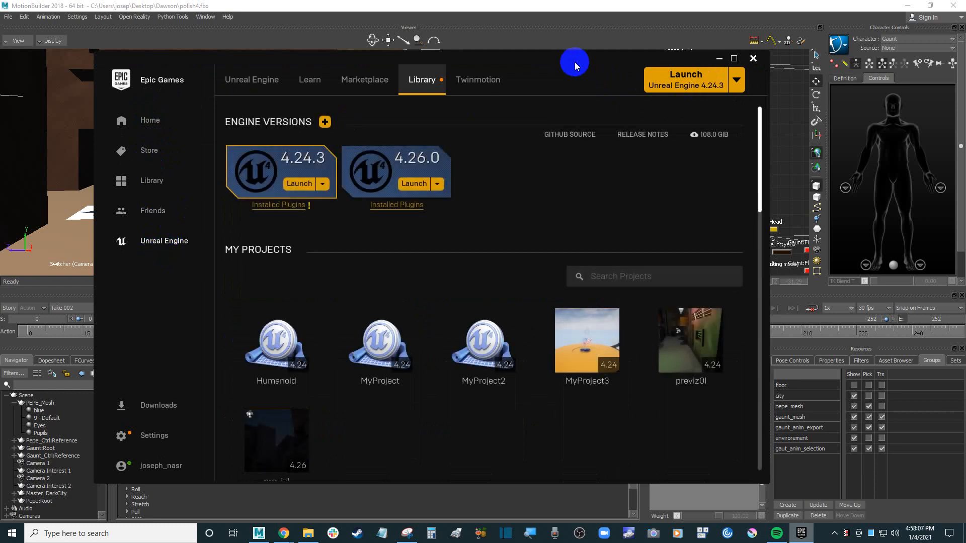
{"action": "left_click_drag", "start_coordinate": [575, 66], "coordinate": [610, 65]}
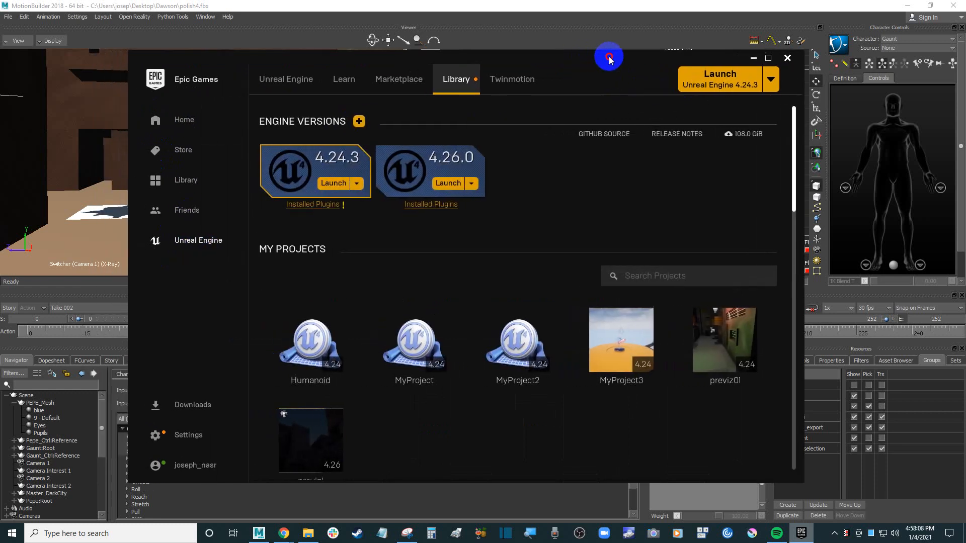
{"action": "left_click", "coordinate": [342, 184]}
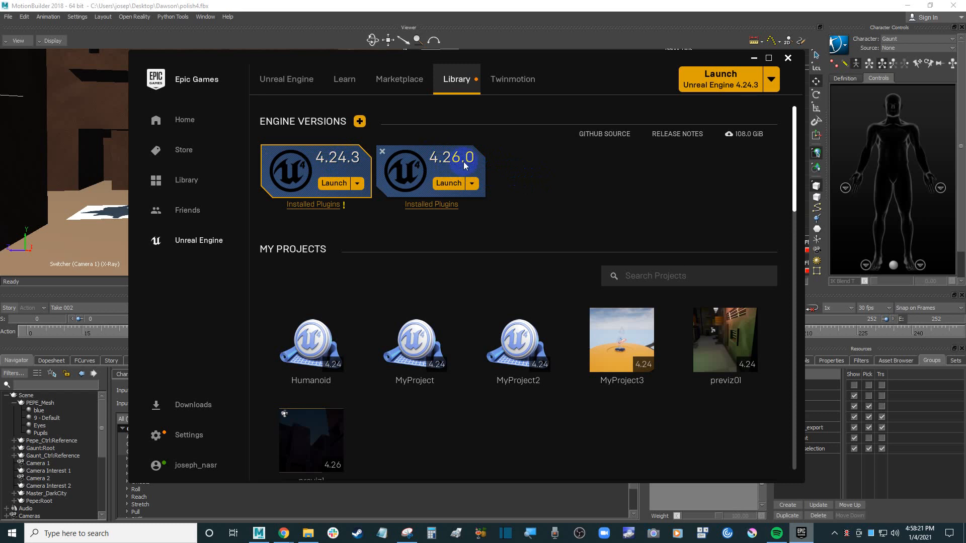
{"action": "left_click", "coordinate": [563, 176]}
{"action": "left_click", "coordinate": [463, 182]}
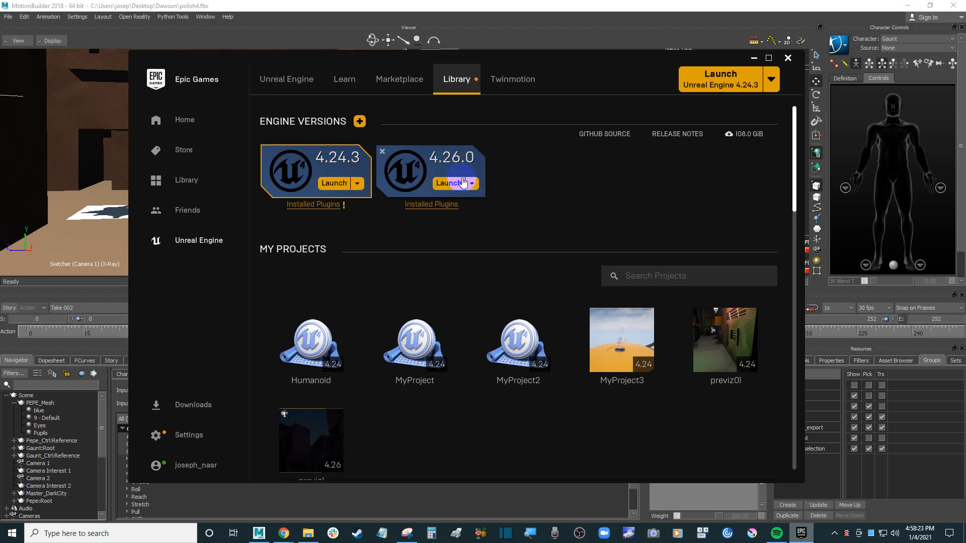
- Add a new engine version slot and browse its list of installable Unreal Engine versions
{"action": "left_click", "coordinate": [359, 122]}
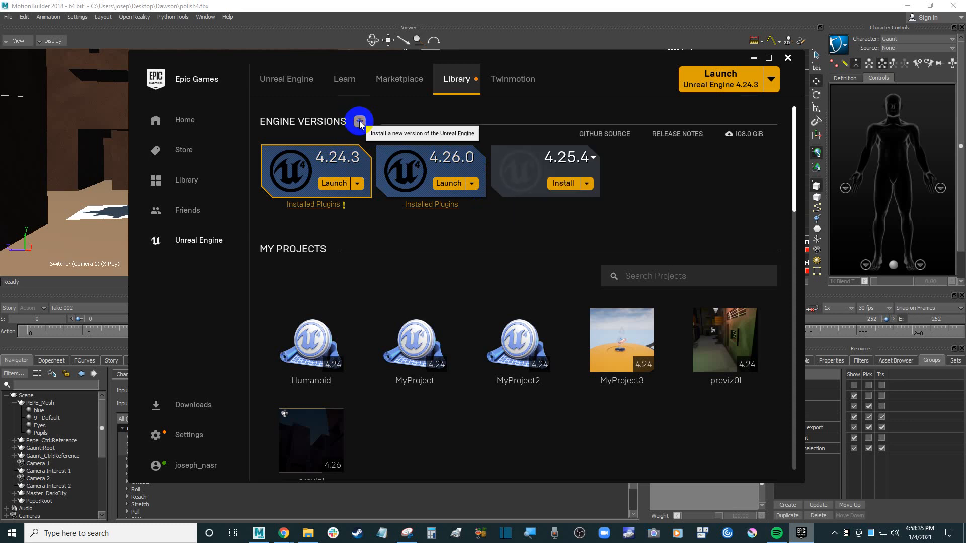
{"action": "left_click", "coordinate": [593, 159]}
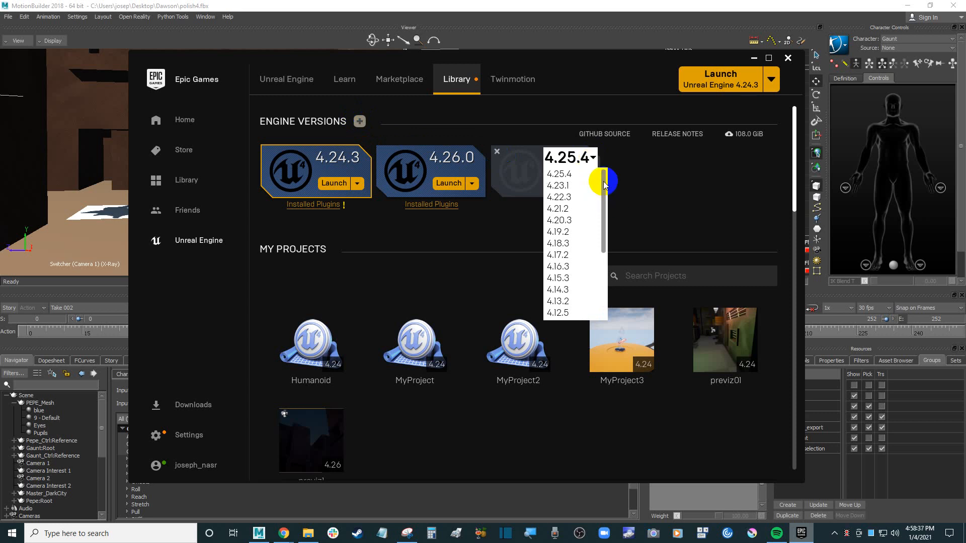
{"action": "mouse_move", "coordinate": [606, 184]}
{"action": "left_mouse_down"}
{"action": "mouse_move", "coordinate": [608, 264]}
{"action": "mouse_move", "coordinate": [616, 169]}
{"action": "left_mouse_up"}
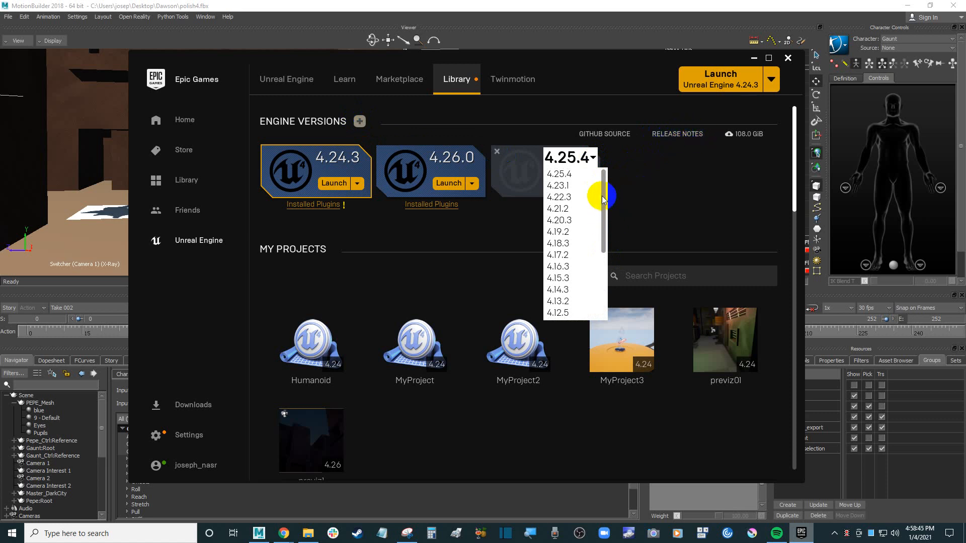
{"action": "scroll", "coordinate": [603, 205], "scroll_direction": "down", "scroll_amount": 1}
{"action": "left_click_drag", "start_coordinate": [604, 205], "coordinate": [612, 278]}
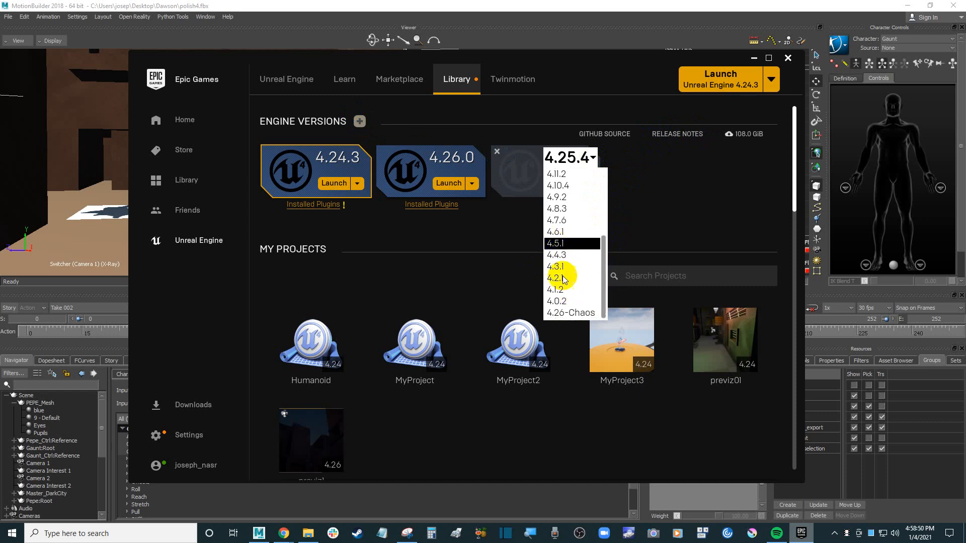
{"action": "left_click", "coordinate": [657, 197]}
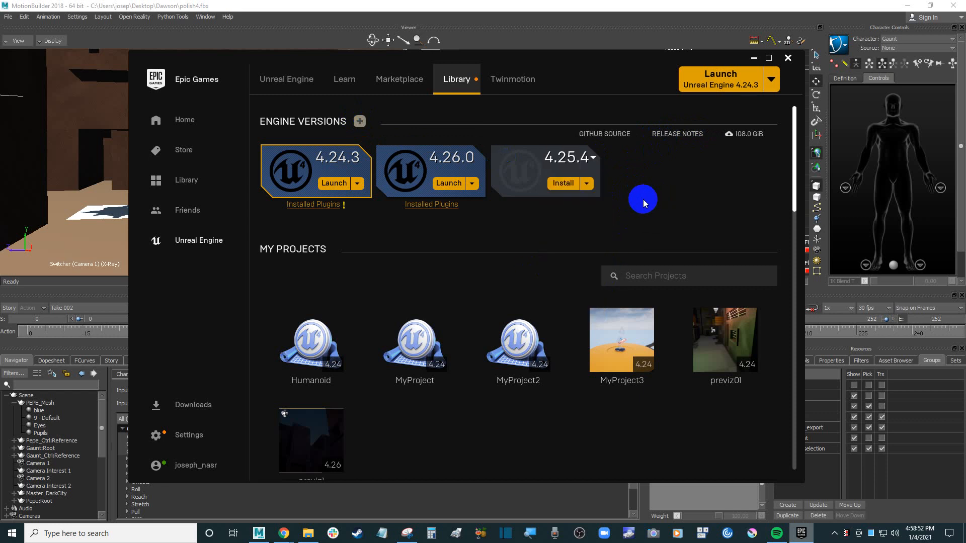
{"action": "left_click", "coordinate": [593, 158]}
{"action": "left_click_drag", "start_coordinate": [603, 184], "coordinate": [684, 174]}
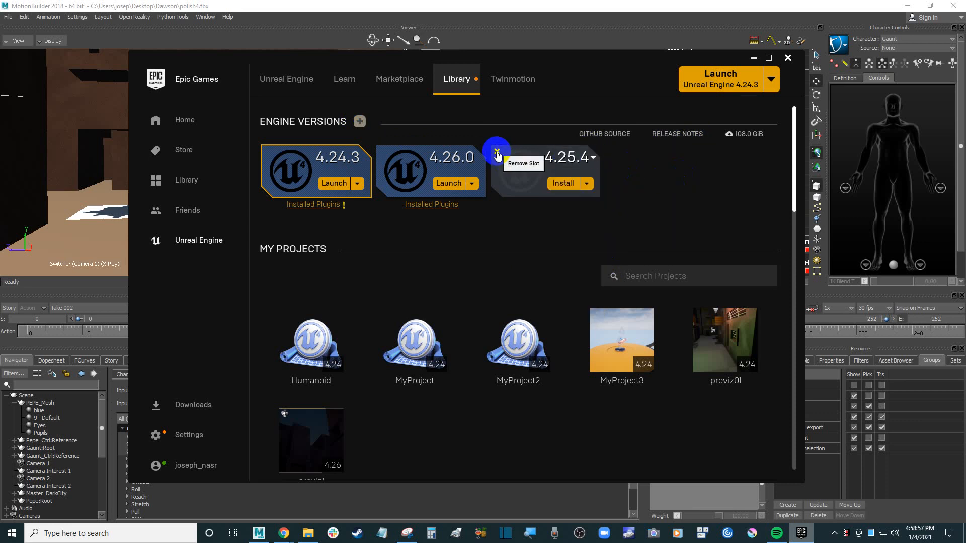
- Remove the unused 4.25.4 engine slot and look over the existing projects in the library
{"action": "left_click", "coordinate": [501, 155]}
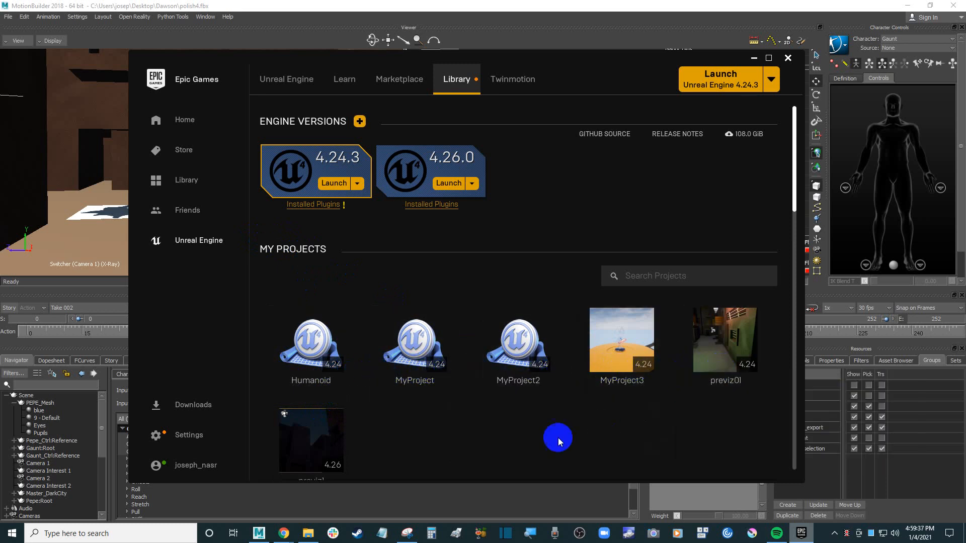
{"action": "scroll", "coordinate": [493, 424], "scroll_direction": "down", "scroll_amount": 1}
{"action": "scroll", "coordinate": [493, 424], "scroll_direction": "up", "scroll_amount": 1}
{"action": "scroll", "coordinate": [493, 424], "scroll_direction": "down", "scroll_amount": 1}
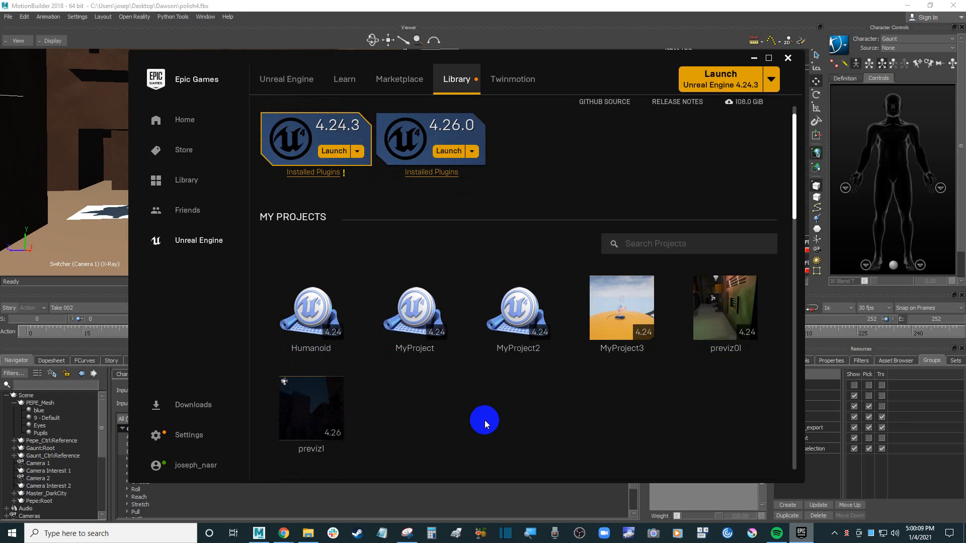
{"action": "scroll", "coordinate": [528, 420], "scroll_direction": "up", "scroll_amount": 1}
{"action": "scroll", "coordinate": [525, 418], "scroll_direction": "down", "scroll_amount": 1}
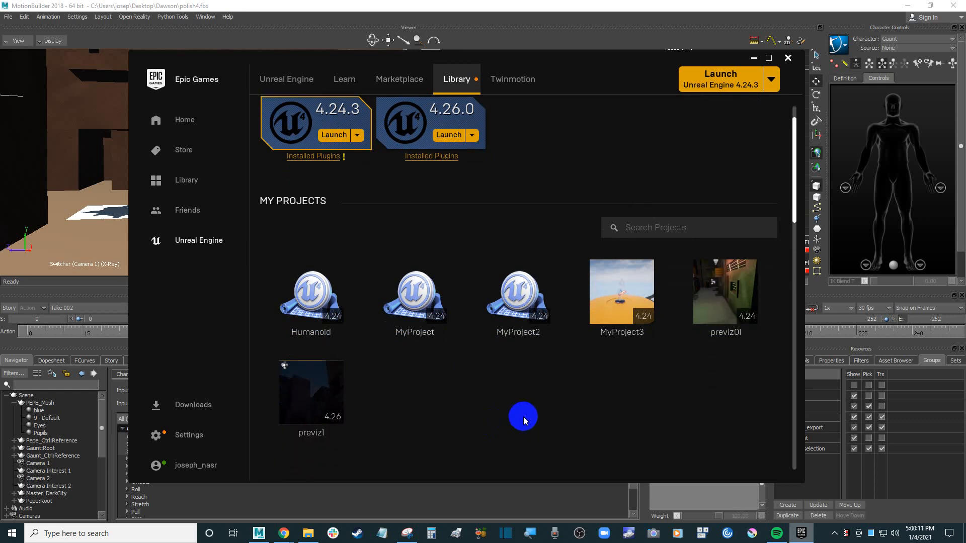
{"action": "scroll", "coordinate": [495, 416], "scroll_direction": "up", "scroll_amount": 2}
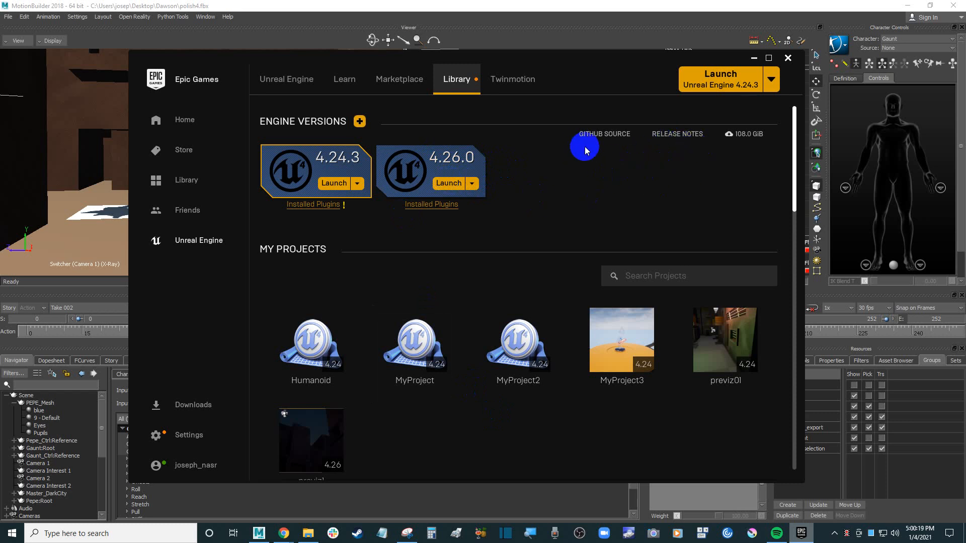
- Launch Unreal Engine 4.26.0 and minimize the MotionBuilder window
{"action": "left_click", "coordinate": [453, 184]}
{"action": "left_click", "coordinate": [643, 277]}
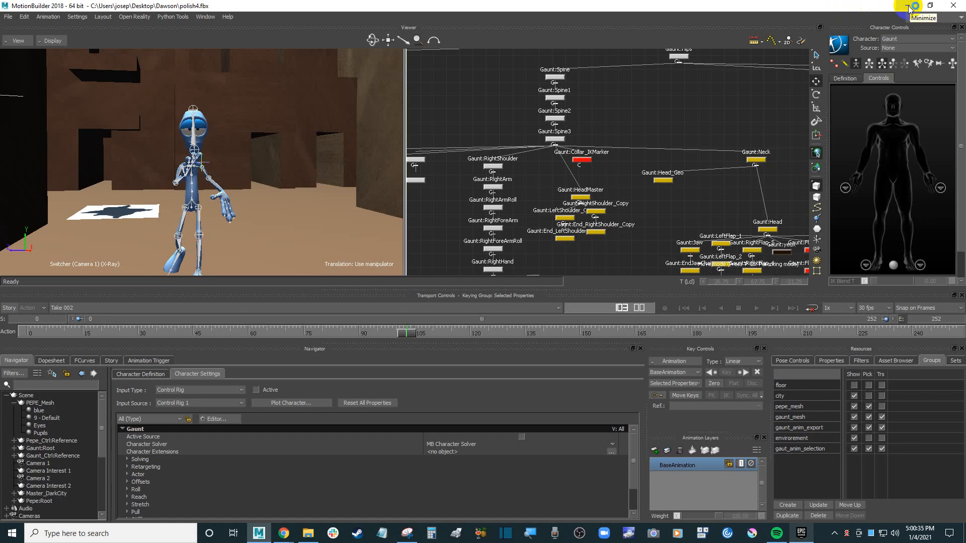
{"action": "left_click", "coordinate": [911, 7]}
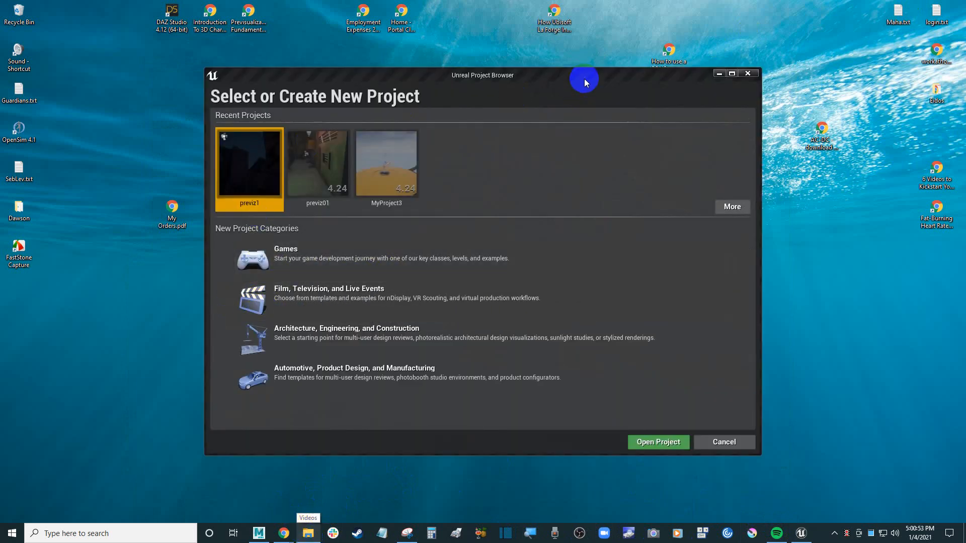
- Start a new Film, Television, and Live Events project based on the Blank template
{"action": "left_click_drag", "start_coordinate": [583, 79], "coordinate": [577, 94]}
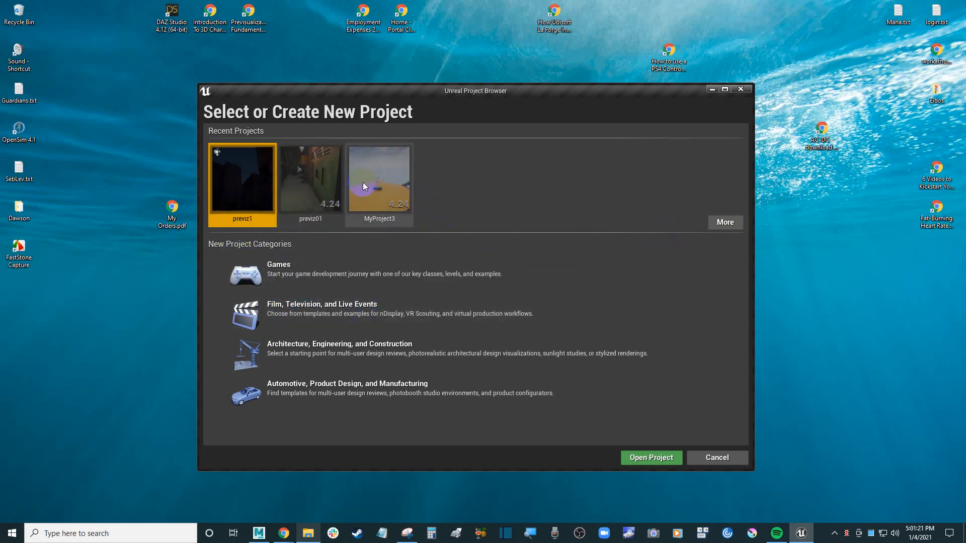
{"action": "left_click", "coordinate": [299, 333]}
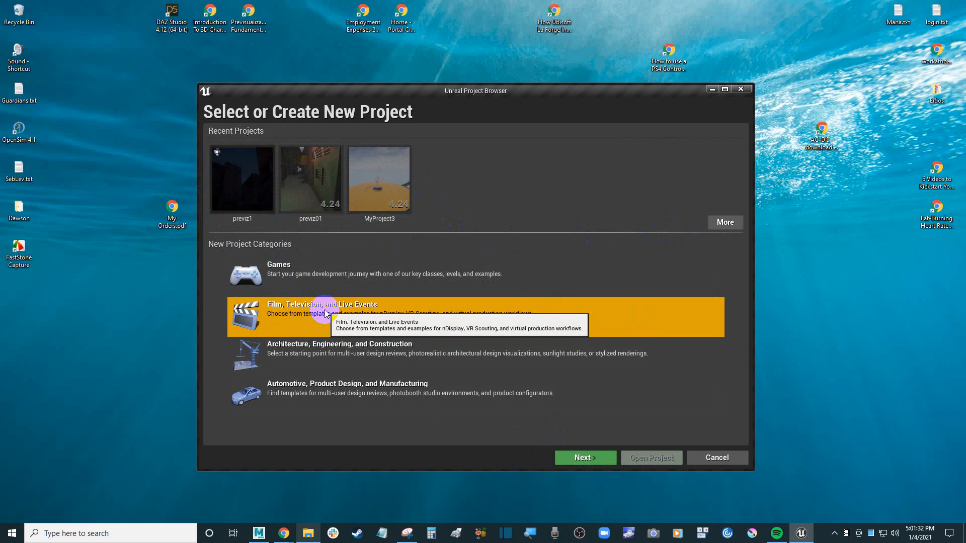
{"action": "left_click", "coordinate": [594, 458]}
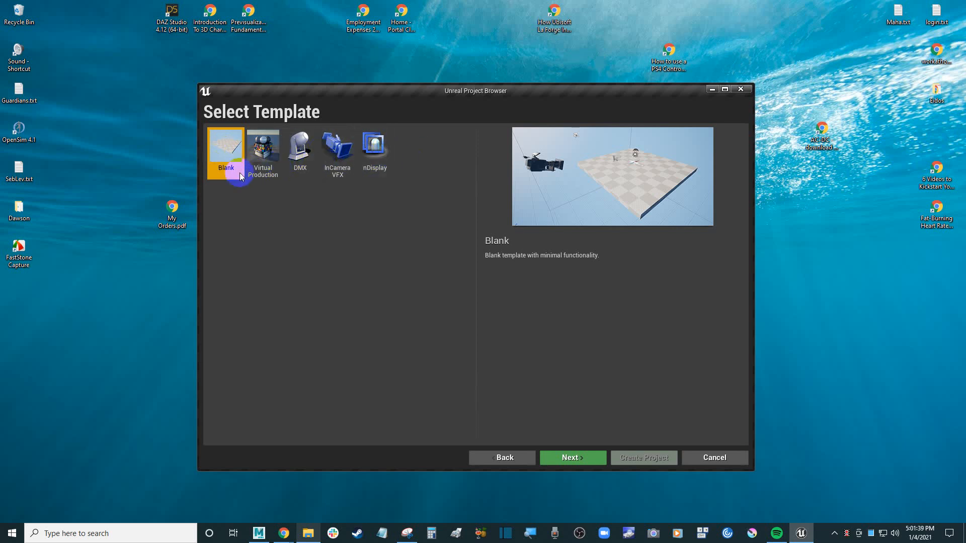
{"action": "left_click", "coordinate": [223, 166]}
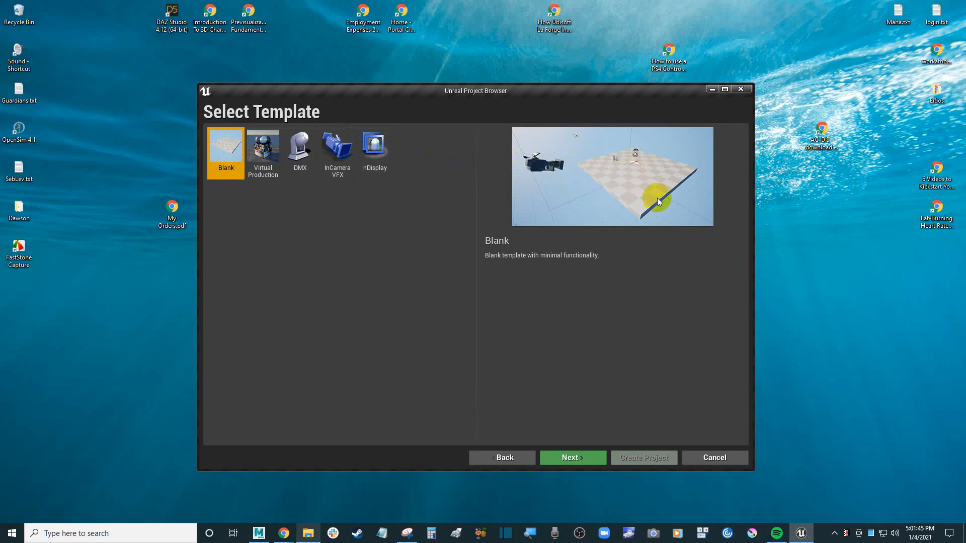
{"action": "left_click", "coordinate": [594, 461]}
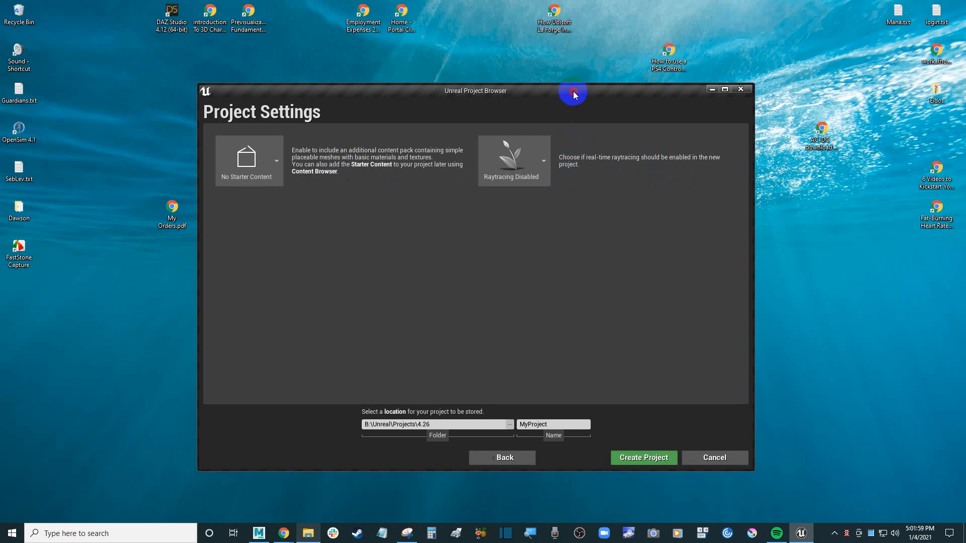
- View the raytracing options in the project settings without changing the selection
{"action": "left_click_drag", "start_coordinate": [575, 90], "coordinate": [544, 103]}
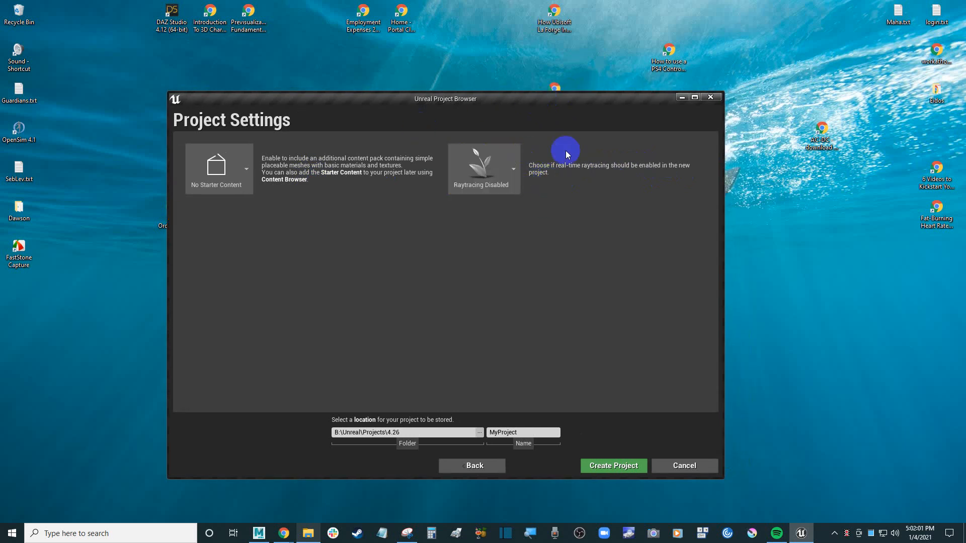
{"action": "left_click", "coordinate": [513, 170]}
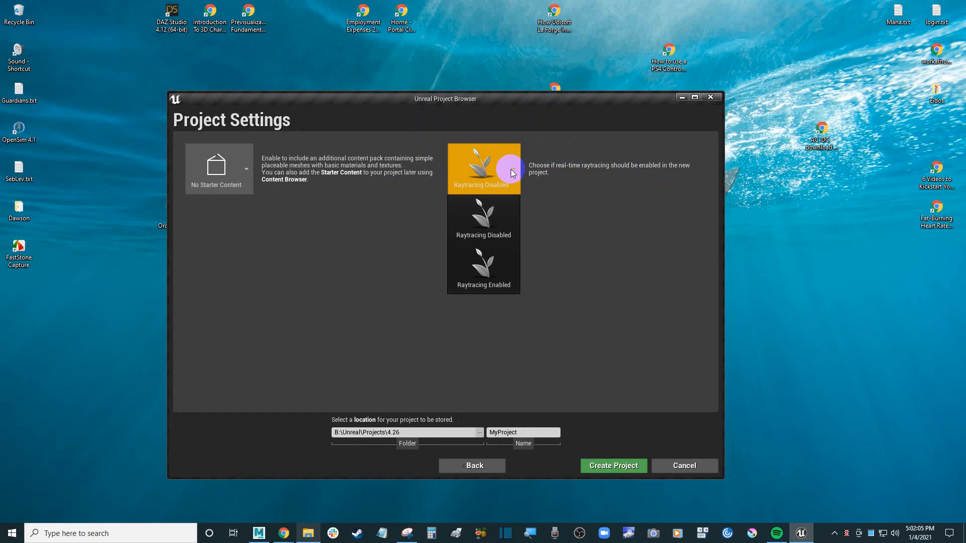
{"action": "left_click", "coordinate": [700, 231]}
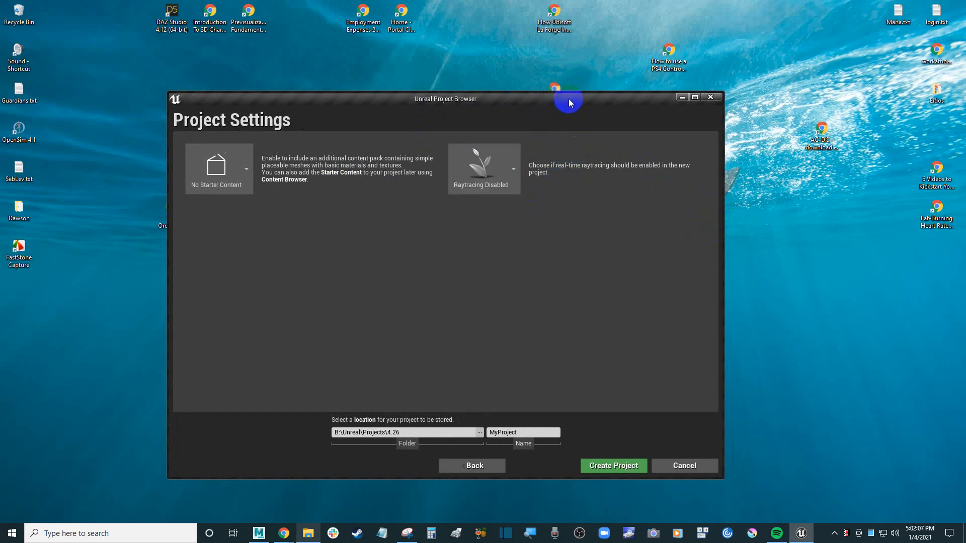
{"action": "left_click_drag", "start_coordinate": [570, 103], "coordinate": [575, 109]}
{"action": "left_click", "coordinate": [641, 270]}
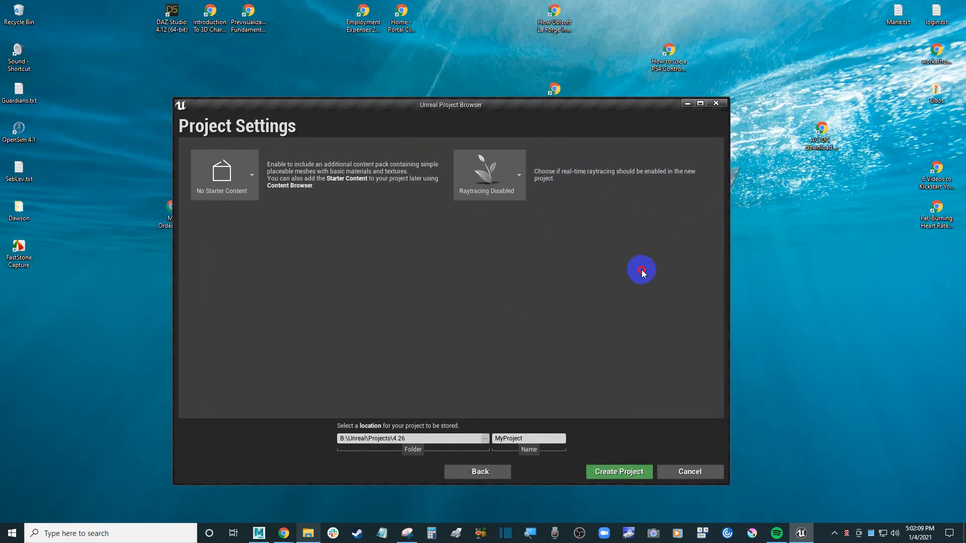
- Create a previz2 folder inside B:\Unreal\Projects\4.26 and set it as the project location
{"action": "left_click", "coordinate": [486, 440]}
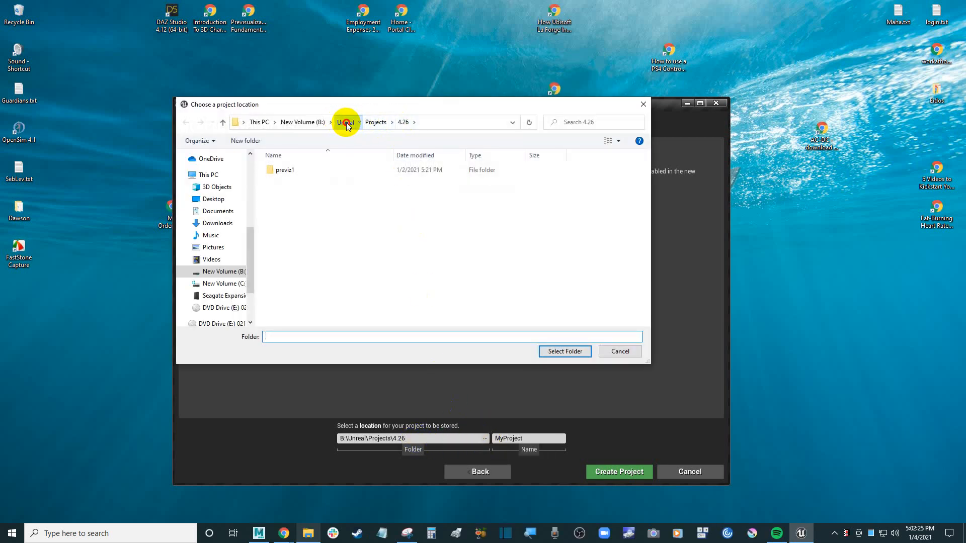
{"action": "left_click", "coordinate": [346, 123]}
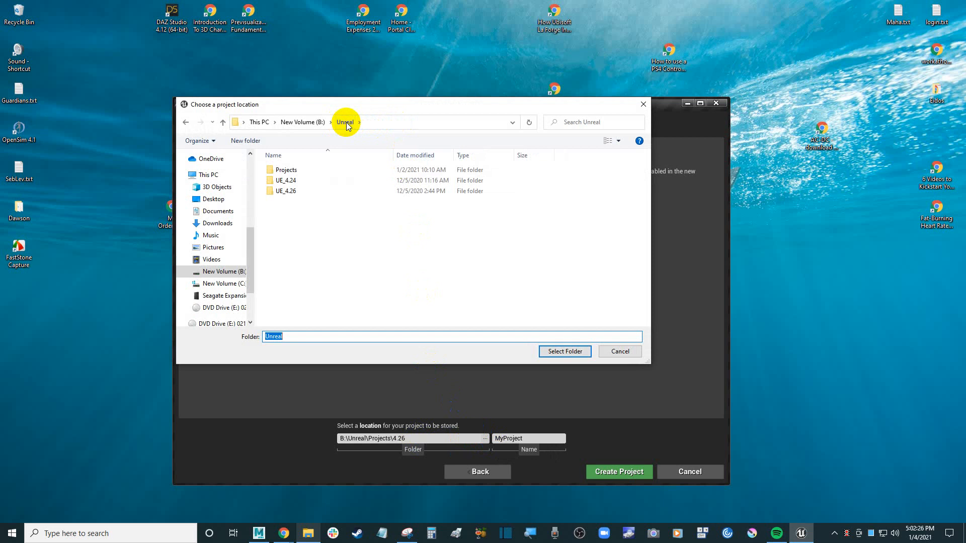
{"action": "double_click", "coordinate": [288, 170]}
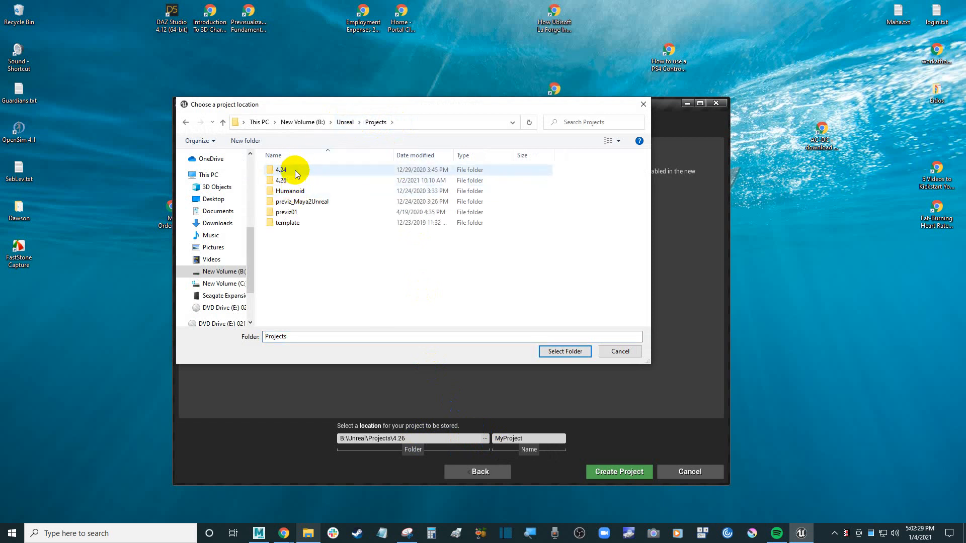
{"action": "left_click_drag", "start_coordinate": [331, 103], "coordinate": [368, 81]}
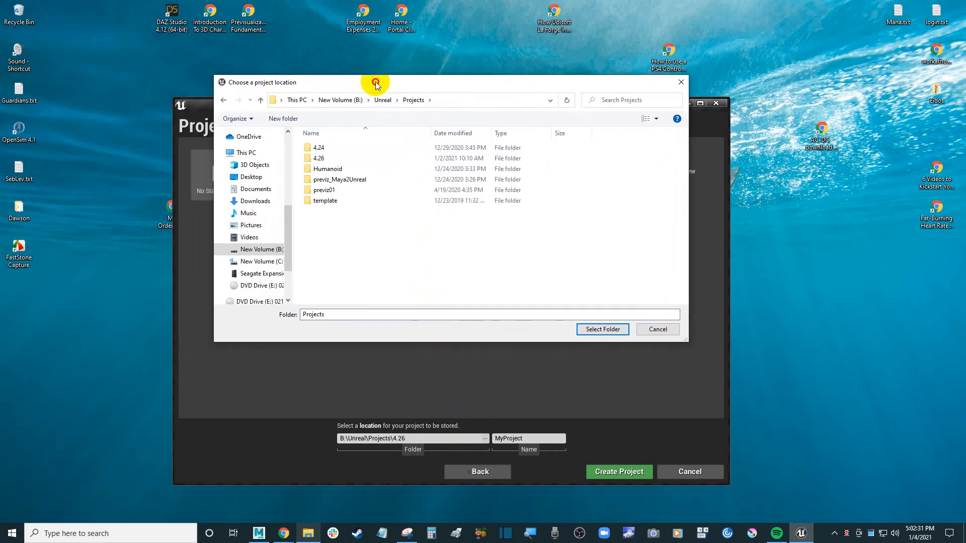
{"action": "double_click", "coordinate": [339, 157]}
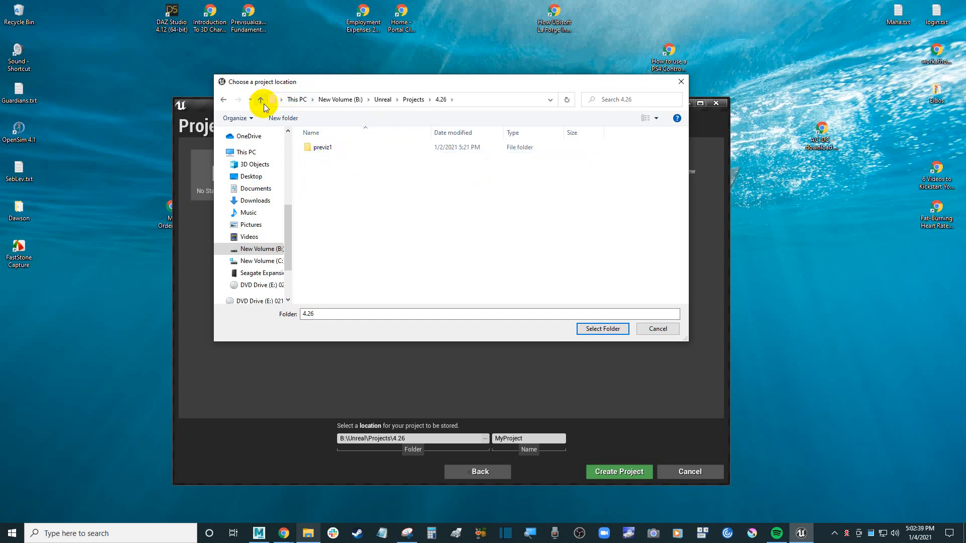
{"action": "left_click", "coordinate": [282, 118]}
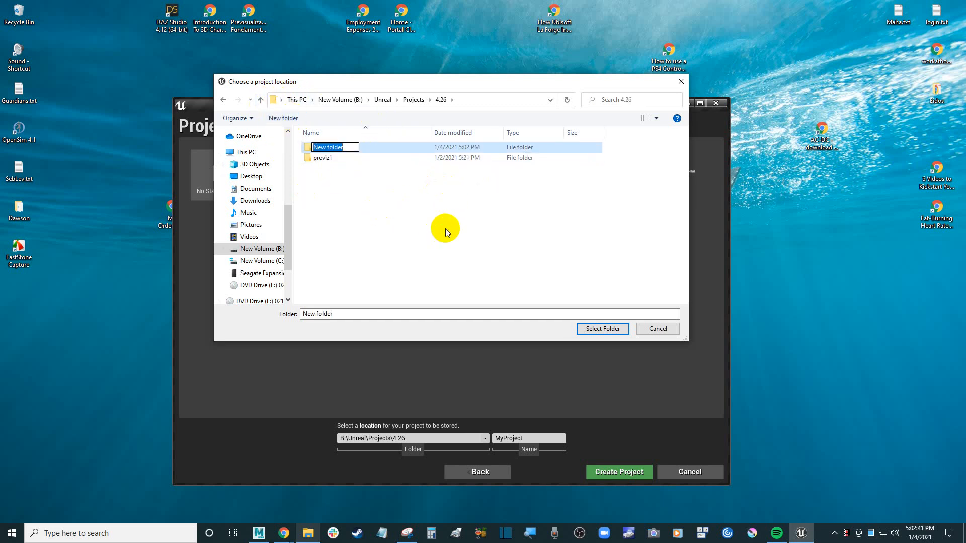
{"action": "type", "text": "previz2"}
{"action": "key", "text": "Return"}
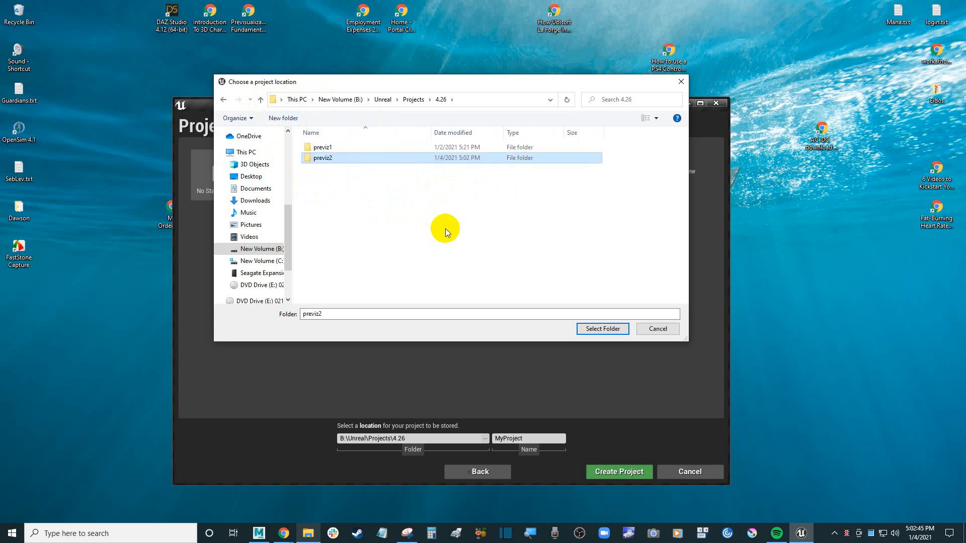
{"action": "key", "text": "Return"}
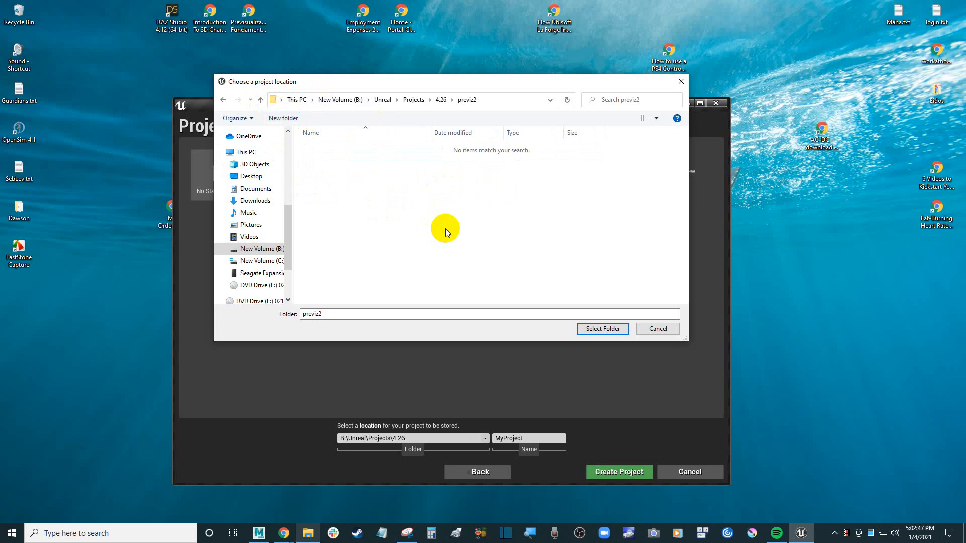
{"action": "left_click", "coordinate": [603, 329]}
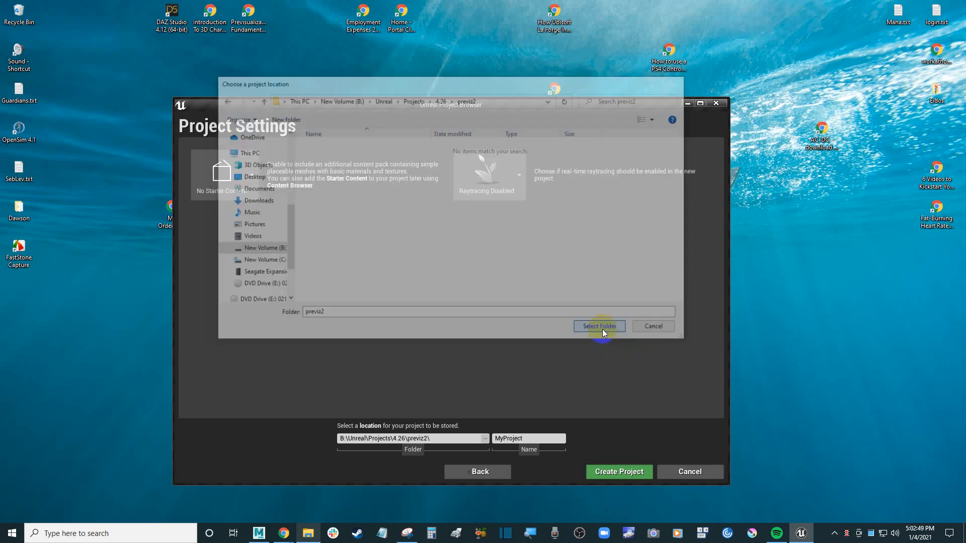
- Name the project previz2 and create it
{"action": "left_click", "coordinate": [520, 439]}
{"action": "left_click_drag", "start_coordinate": [526, 440], "coordinate": [488, 442]}
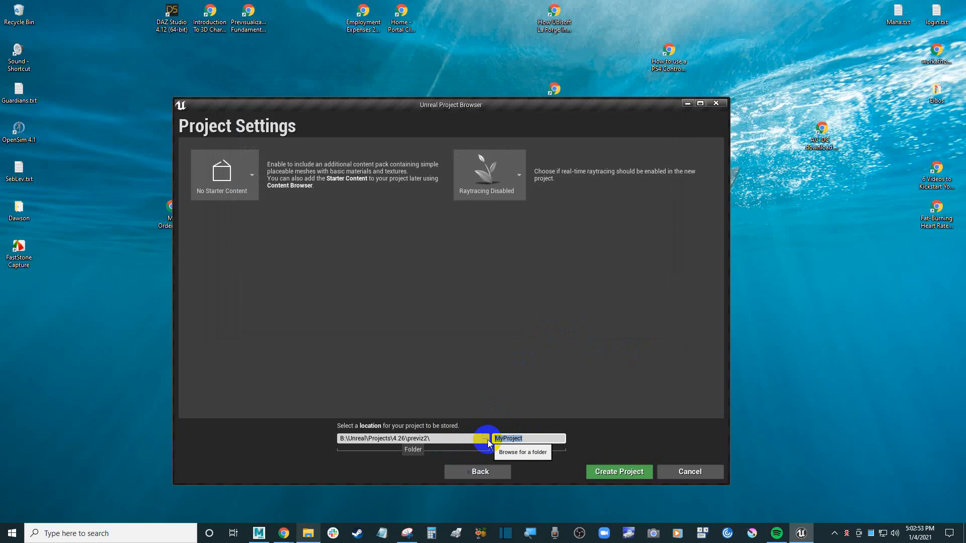
{"action": "type", "text": "previz2"}
{"action": "left_click", "coordinate": [609, 473]}
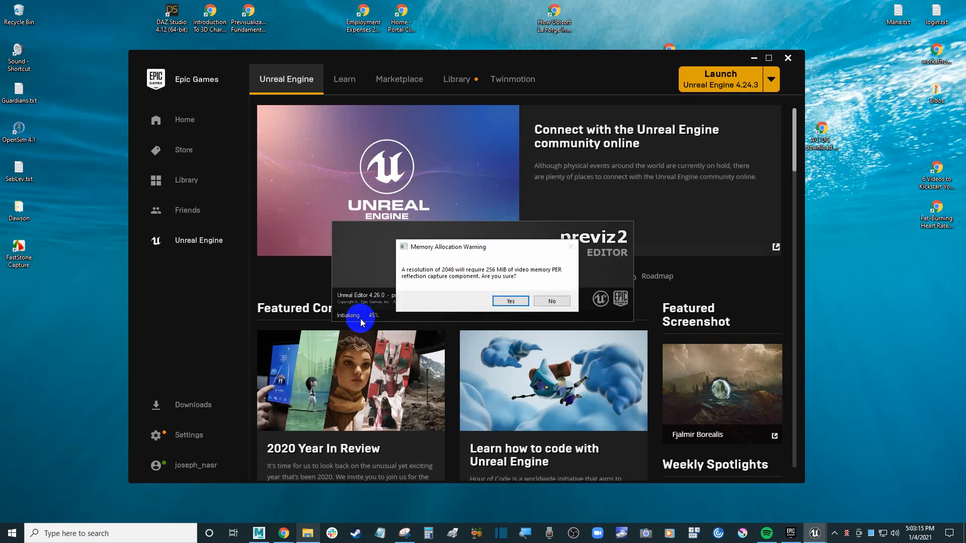
- Decline the 2048 reflection capture resolution in the memory allocation warning
{"action": "left_click_drag", "start_coordinate": [431, 247], "coordinate": [426, 231]}
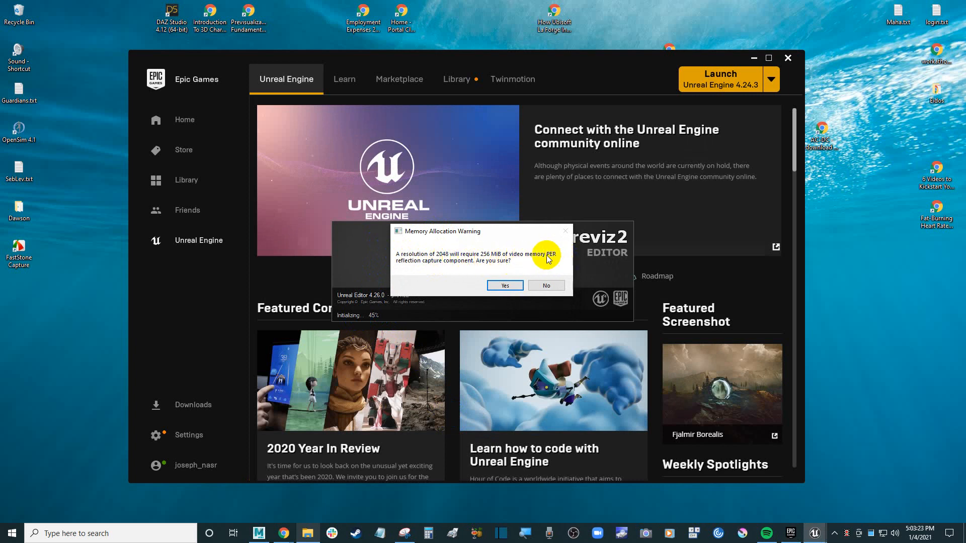
{"action": "left_click_drag", "start_coordinate": [492, 232], "coordinate": [479, 237]}
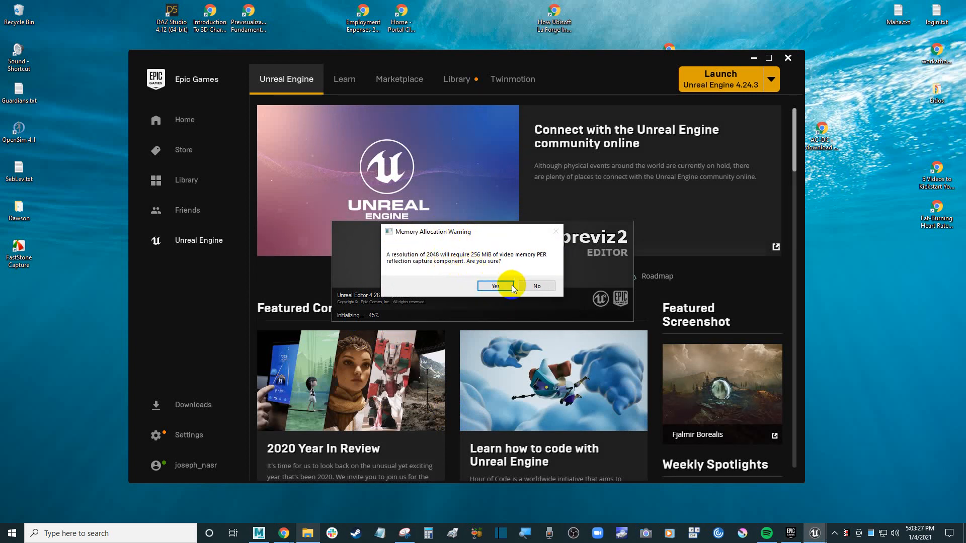
{"action": "left_click", "coordinate": [537, 286]}
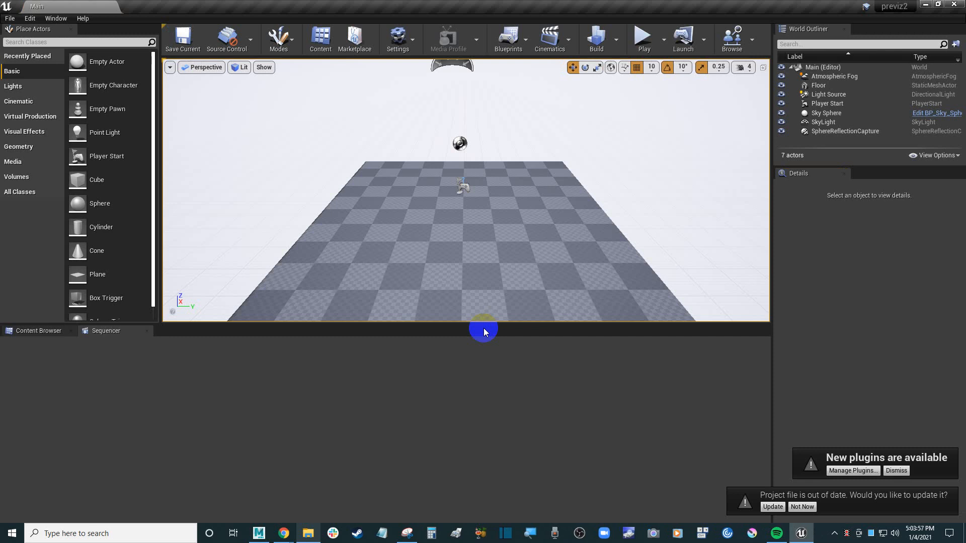
- Dismiss the new plugins notification and update the out-of-date project file
{"action": "left_click", "coordinate": [903, 472]}
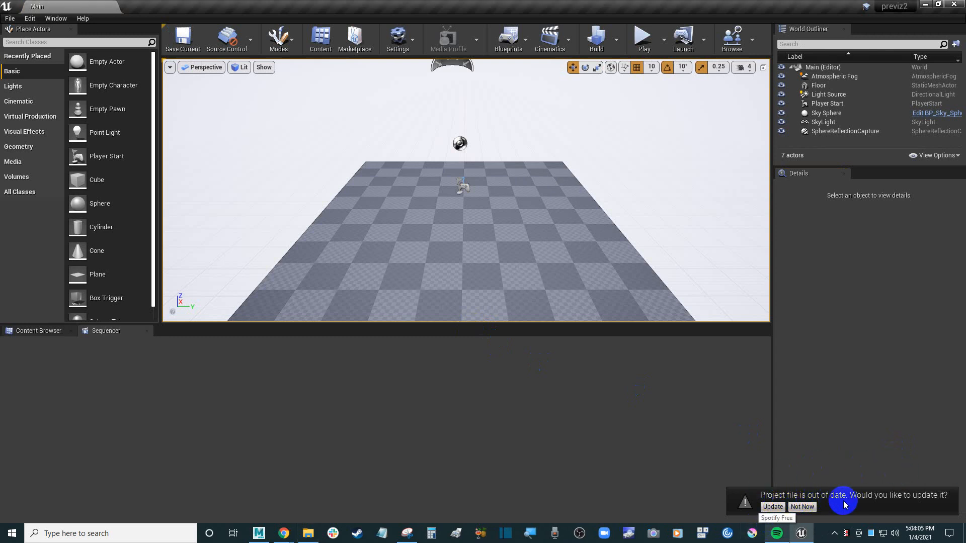
{"action": "left_click", "coordinate": [773, 507]}
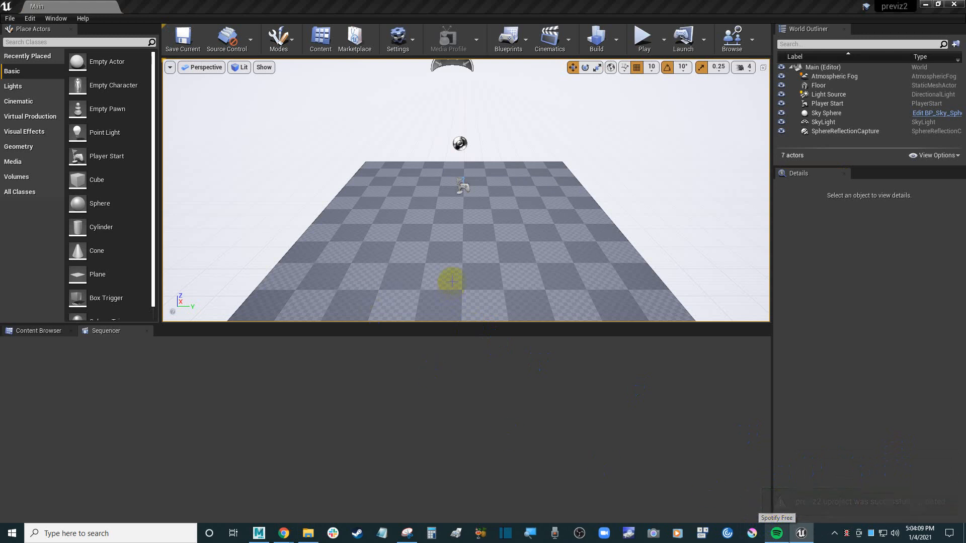
- Look around the new level from different angles, viewing its sky, floor and Player Start
{"action": "right_click_drag", "start_coordinate": [509, 238], "coordinate": [862, 224]}
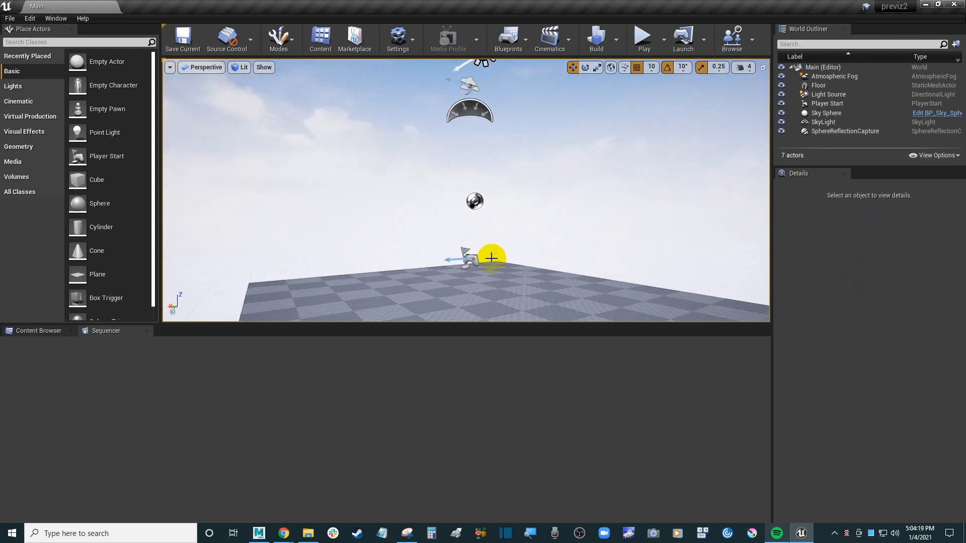
{"action": "right_click_drag", "start_coordinate": [509, 248], "coordinate": [695, 227]}
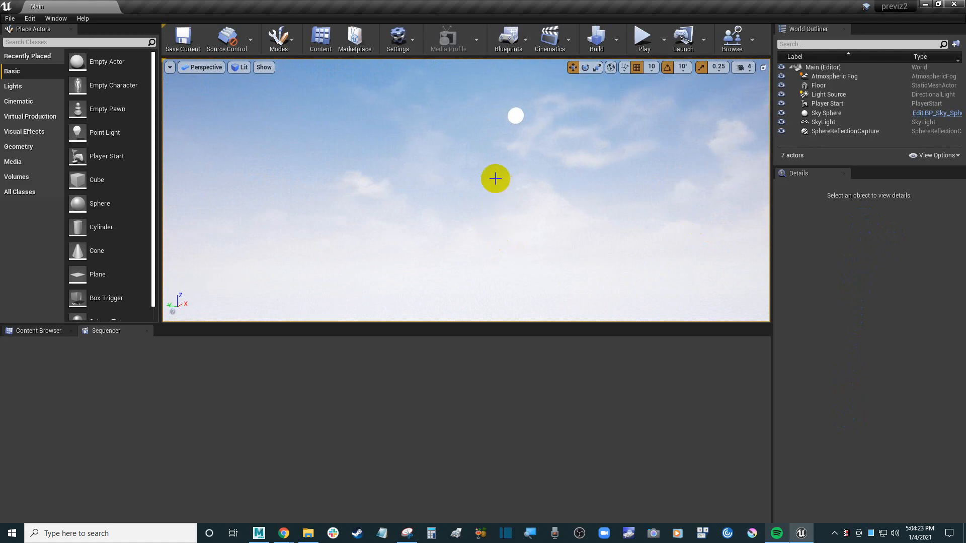
{"action": "right_click_drag", "start_coordinate": [456, 192], "coordinate": [108, 386]}
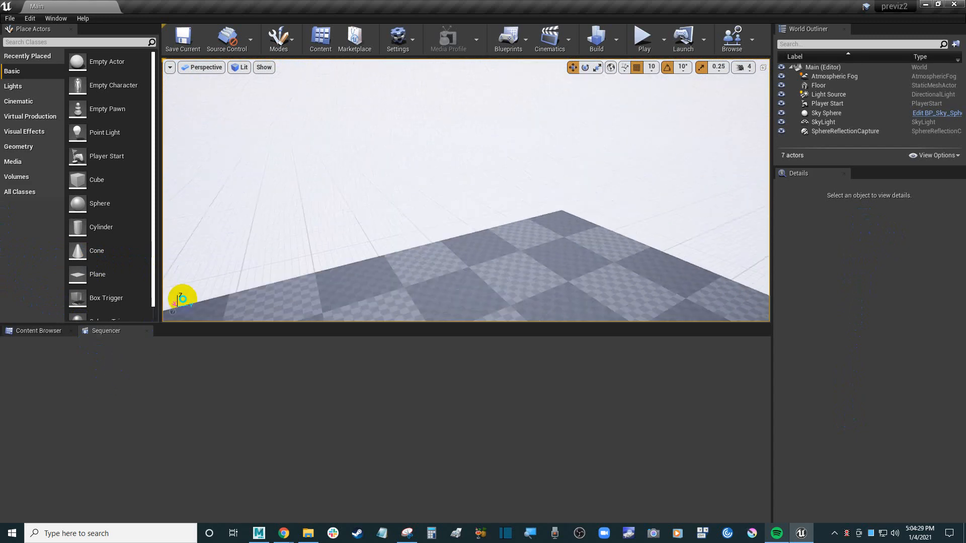
{"action": "right_click_drag", "start_coordinate": [302, 264], "coordinate": [322, 261]}
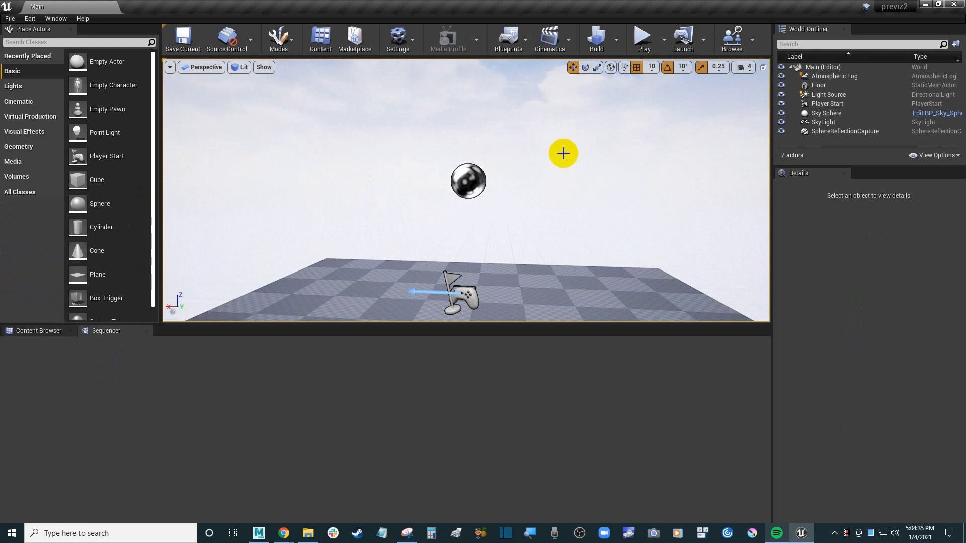
- Select the SkyLight above the level's floor and bring up the project's content assets
{"action": "mouse_move", "coordinate": [500, 138]}
{"action": "right_mouse_down"}
{"action": "mouse_move", "coordinate": [501, 129]}
{"action": "mouse_move", "coordinate": [523, 149]}
{"action": "mouse_move", "coordinate": [513, 143]}
{"action": "right_mouse_up"}
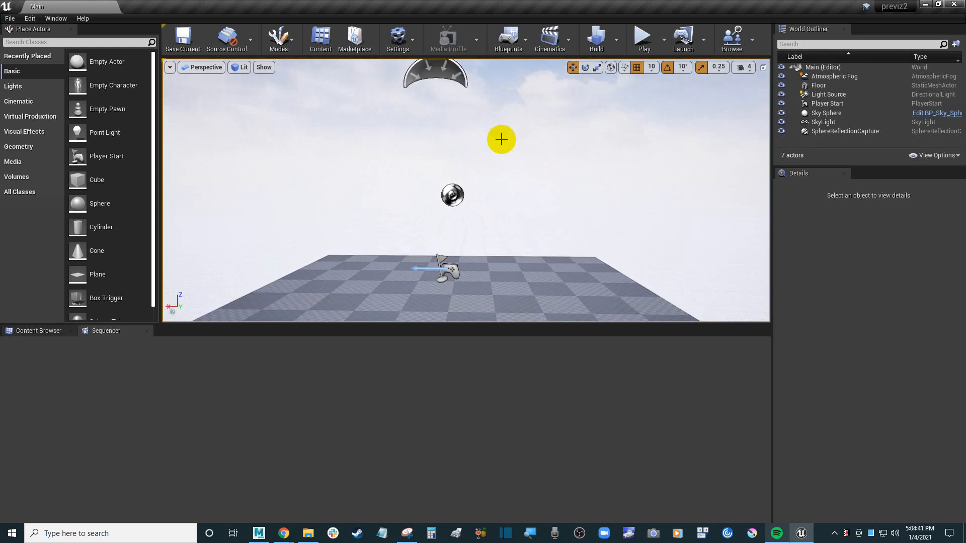
{"action": "right_click_drag", "start_coordinate": [511, 159], "coordinate": [569, 78]}
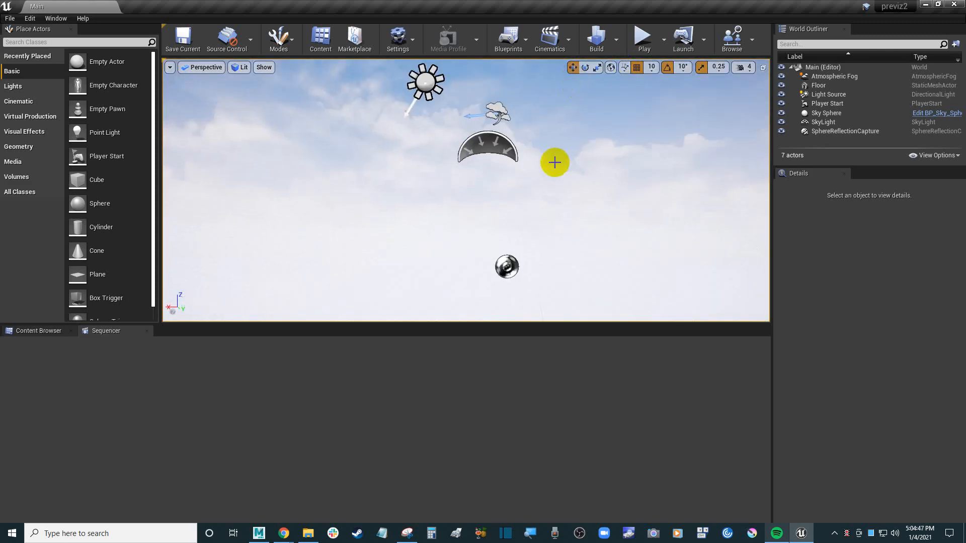
{"action": "left_click", "coordinate": [490, 147]}
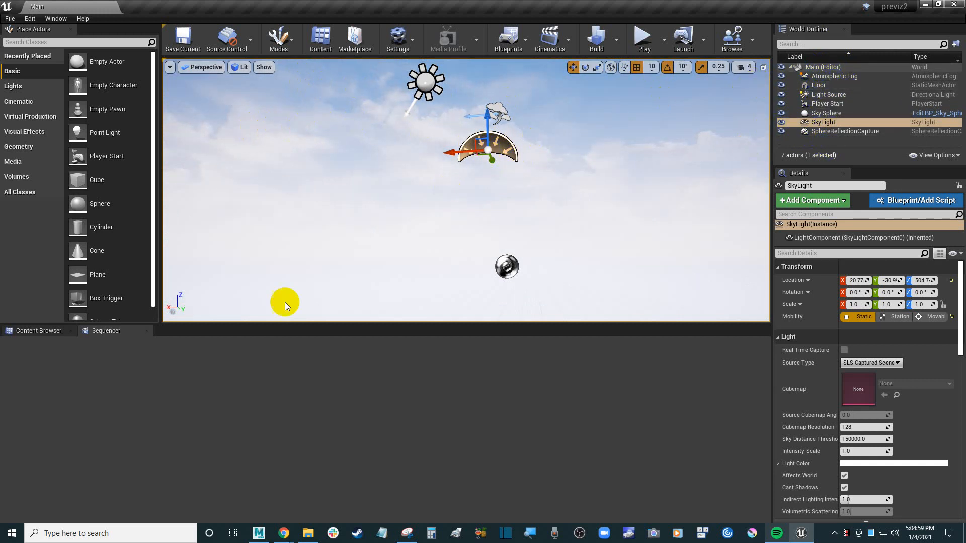
{"action": "left_click", "coordinate": [43, 331]}
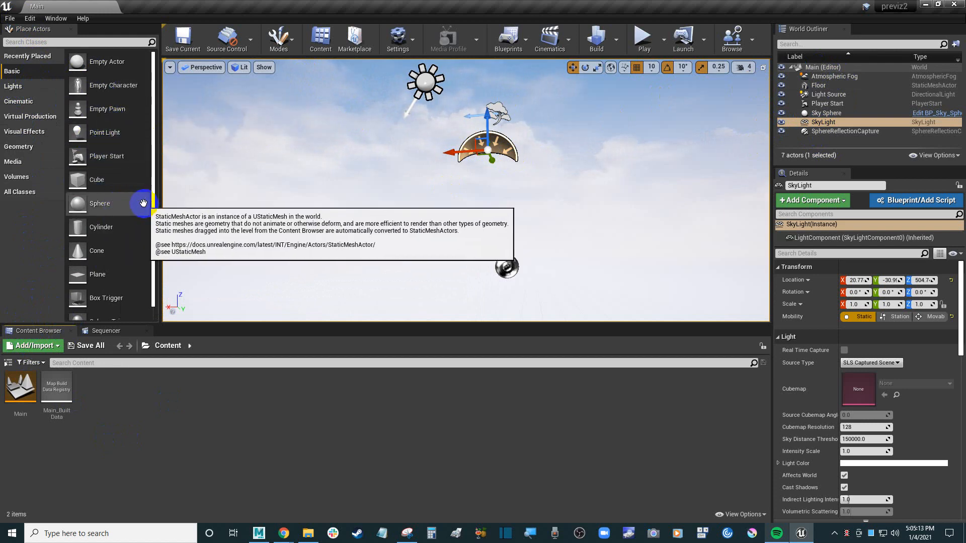
- Compare MotionBuilder's Elements templates with the placeable light actors in Unreal Editor
{"action": "left_click", "coordinate": [258, 533]}
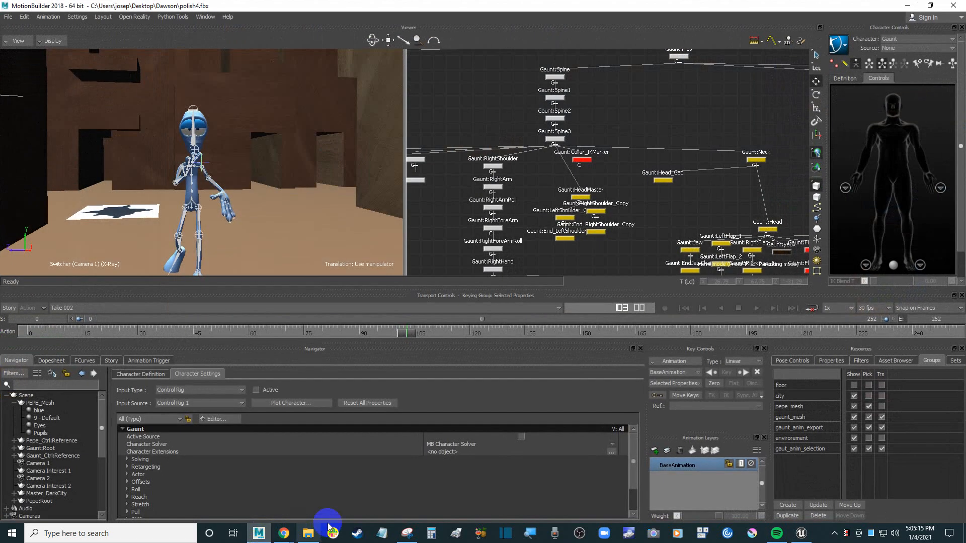
{"action": "left_click", "coordinate": [891, 362]}
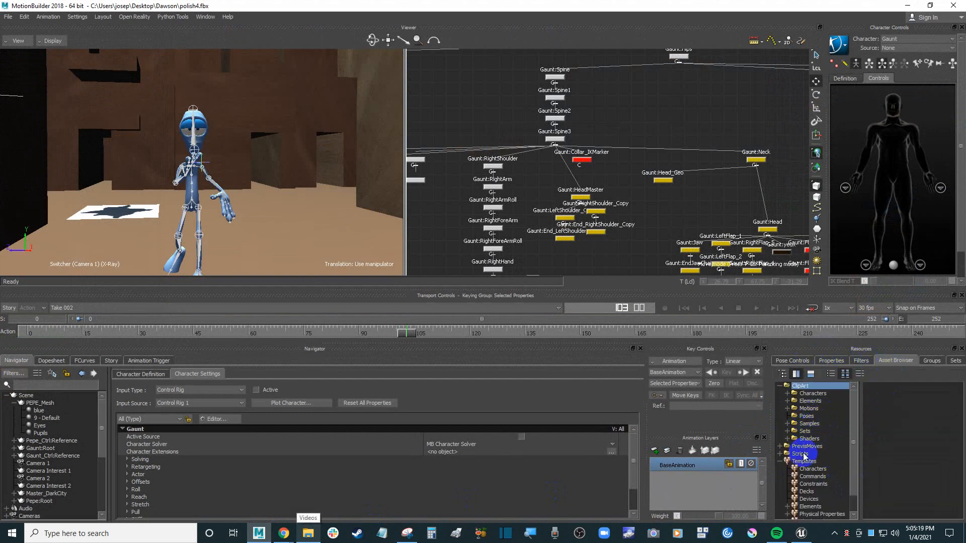
{"action": "left_click", "coordinate": [816, 508]}
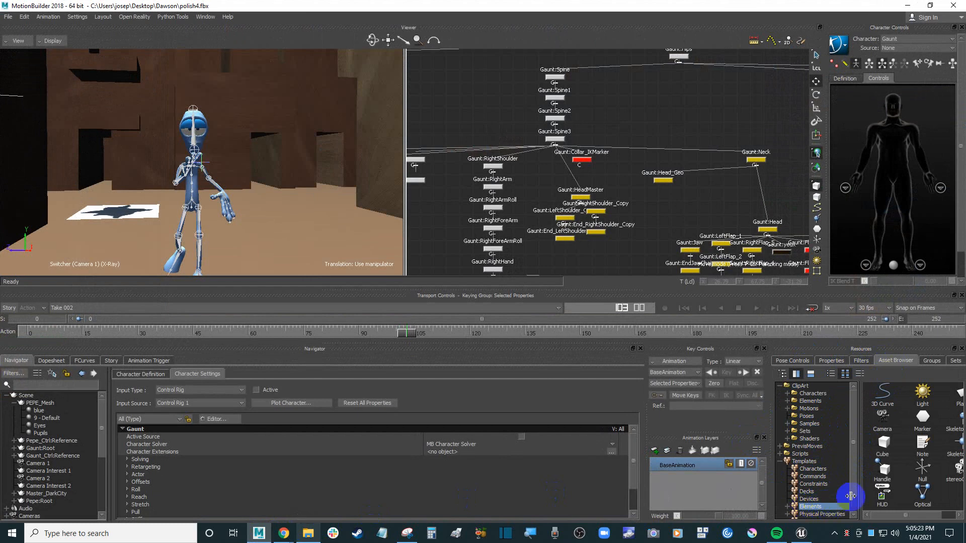
{"action": "left_click", "coordinate": [910, 5]}
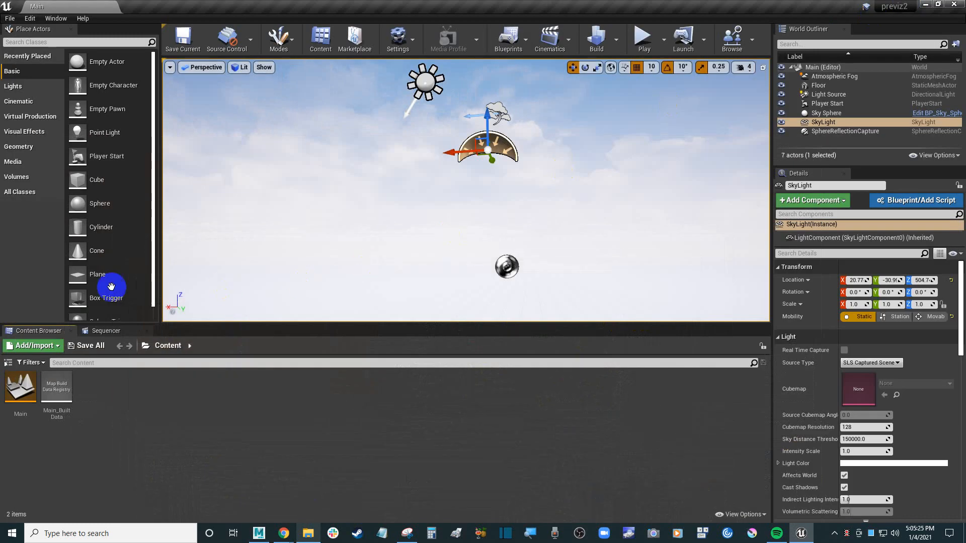
{"action": "left_click", "coordinate": [25, 87]}
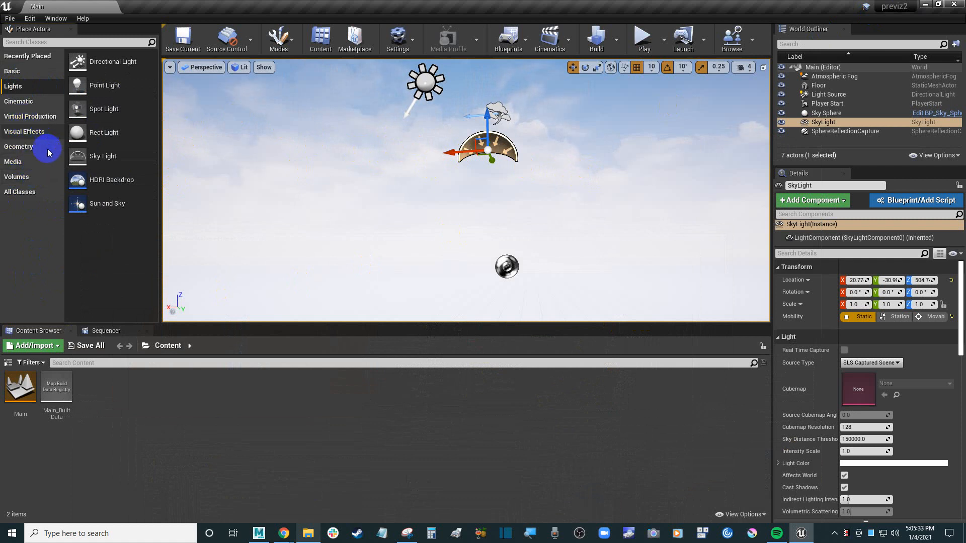
- Show the folder tree beside the project assets and select the Content folder
{"action": "left_click", "coordinate": [158, 418]}
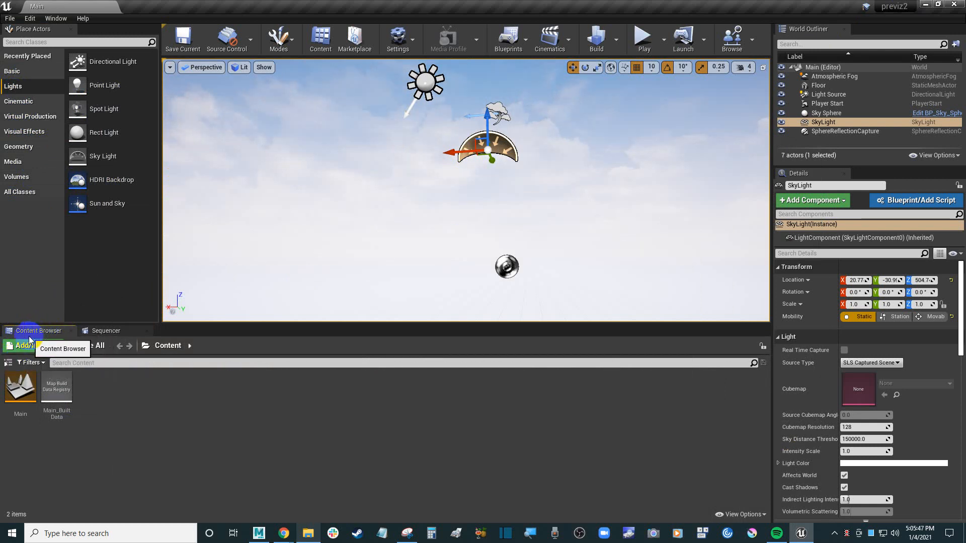
{"action": "left_click", "coordinate": [9, 365]}
{"action": "left_click", "coordinate": [52, 375]}
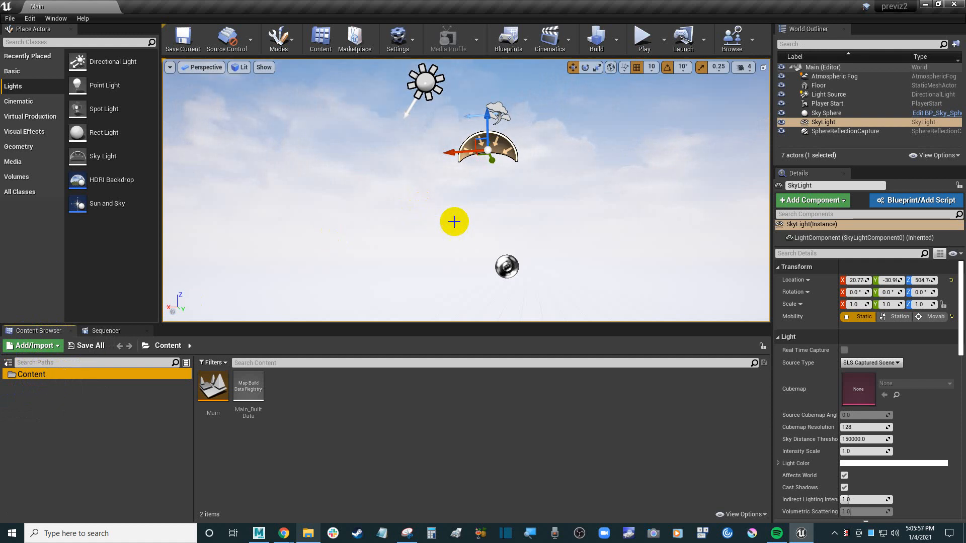
- View the level's floor, check the Scene root in MotionBuilder's scene hierarchy, and return to Unreal Editor
{"action": "right_click_drag", "start_coordinate": [495, 221], "coordinate": [508, 257]}
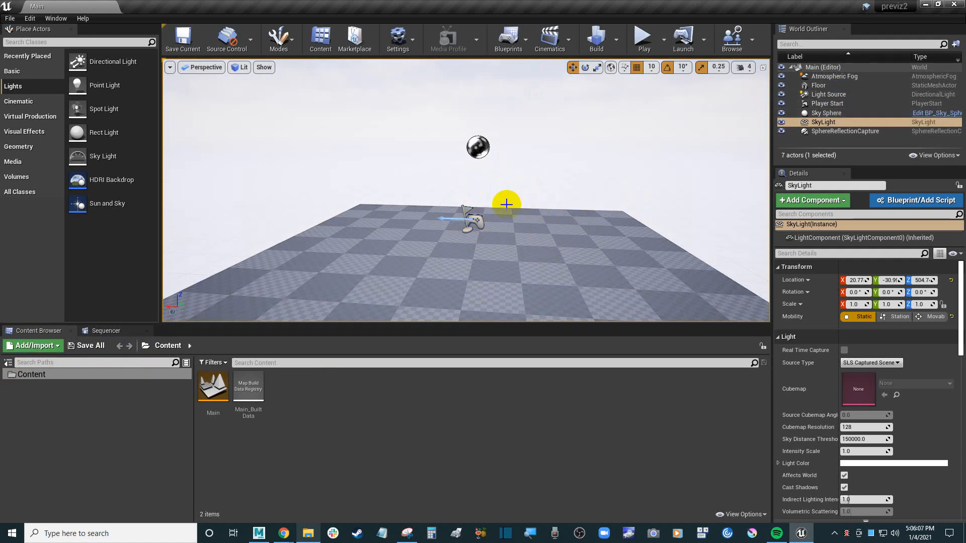
{"action": "mouse_move", "coordinate": [519, 210]}
{"action": "right_mouse_down"}
{"action": "mouse_move", "coordinate": [533, 237]}
{"action": "mouse_move", "coordinate": [453, 228]}
{"action": "mouse_move", "coordinate": [527, 223]}
{"action": "right_mouse_up"}
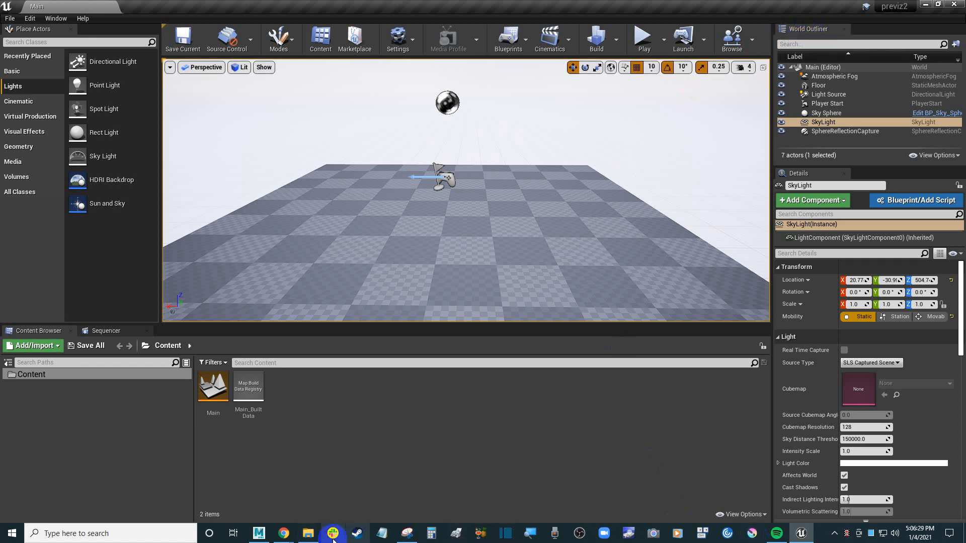
{"action": "left_click", "coordinate": [258, 533]}
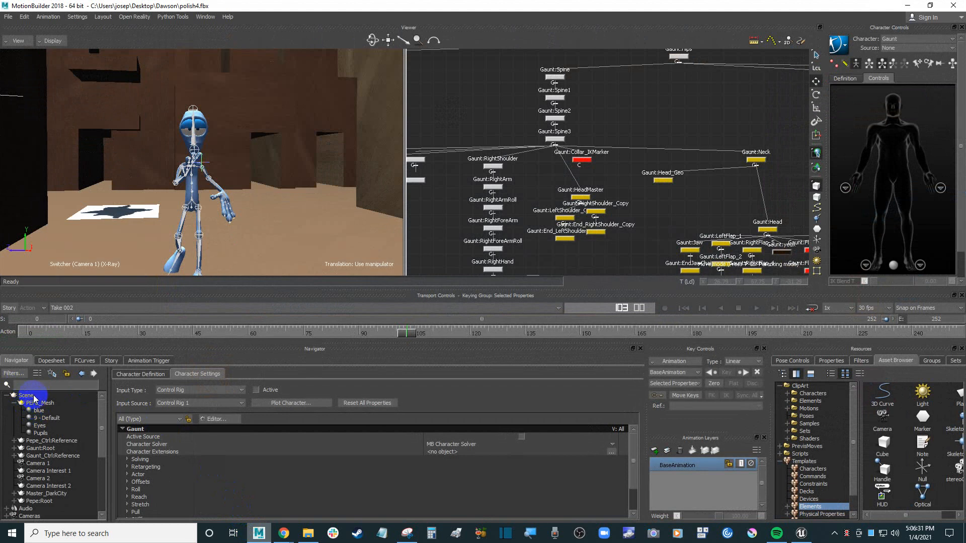
{"action": "left_click", "coordinate": [28, 396]}
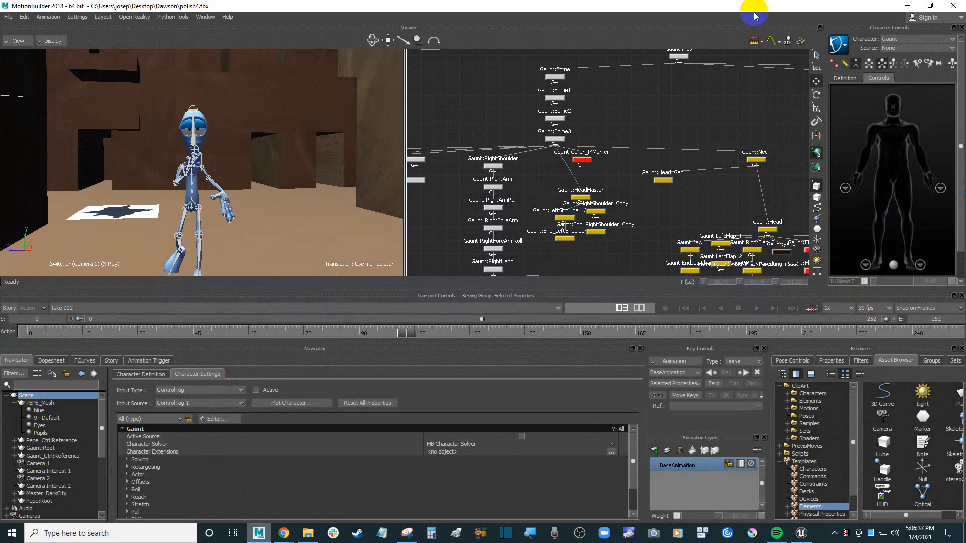
{"action": "left_click", "coordinate": [908, 6]}
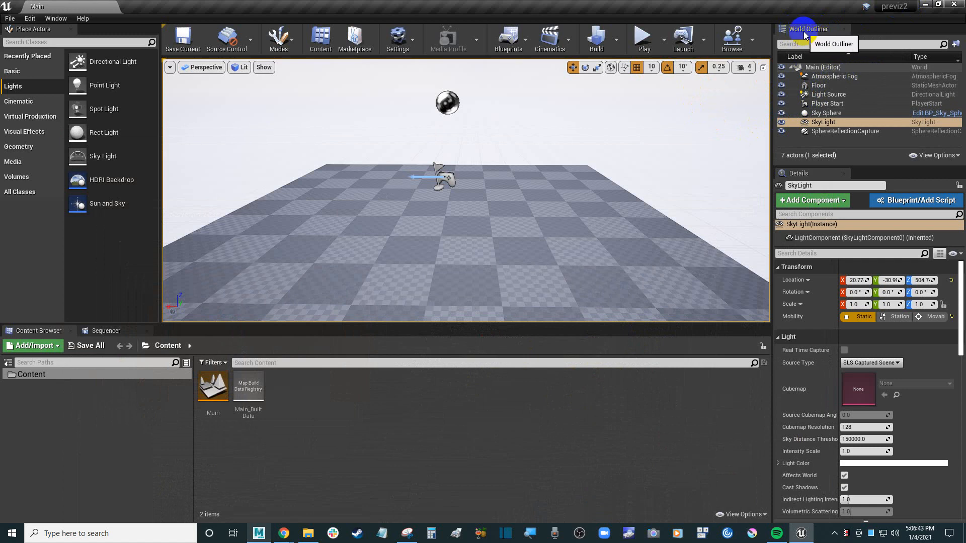
- Inspect the Atmospheric Fog, Floor, Light Source and Player Start actors, framing the Light Source and Player Start in the view
{"action": "left_click", "coordinate": [836, 76]}
{"action": "left_click", "coordinate": [819, 85]}
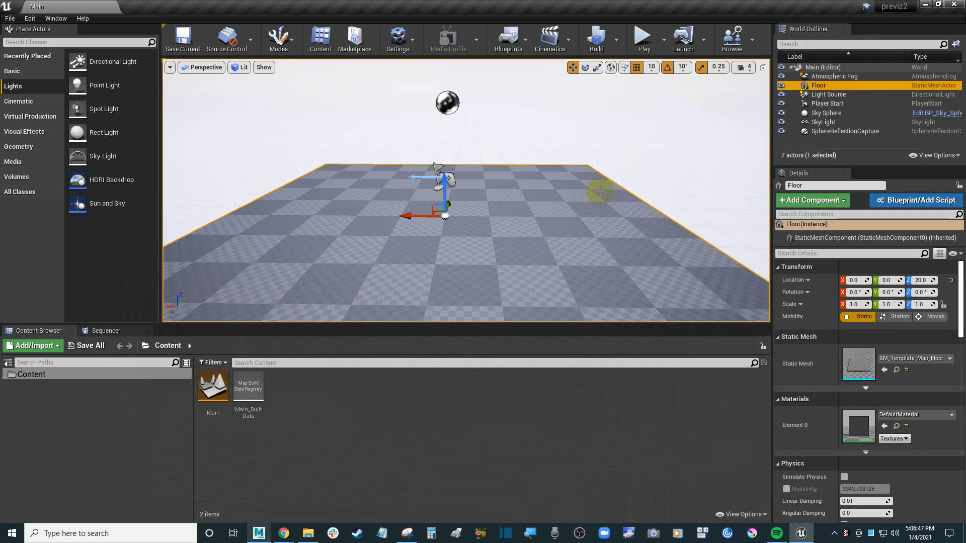
{"action": "left_click", "coordinate": [829, 95]}
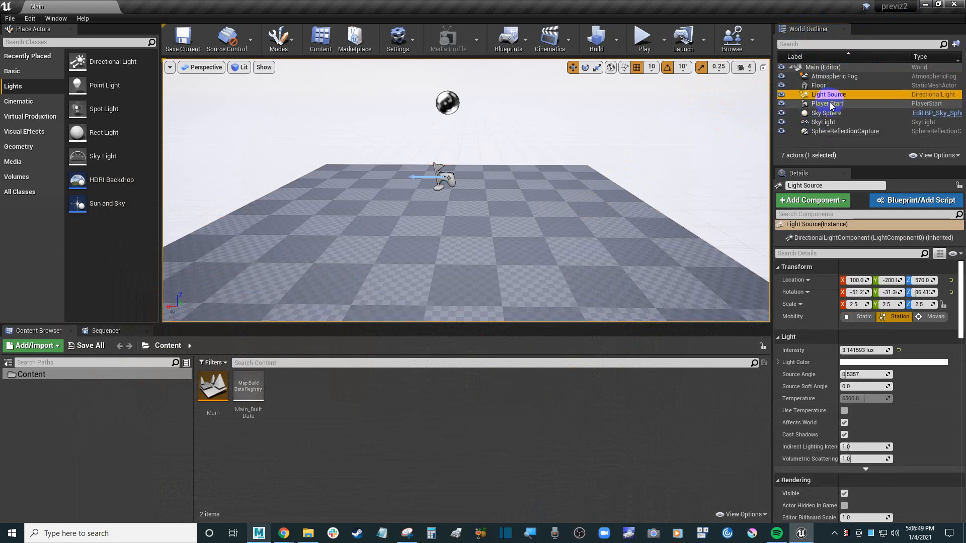
{"action": "key", "text": "f"}
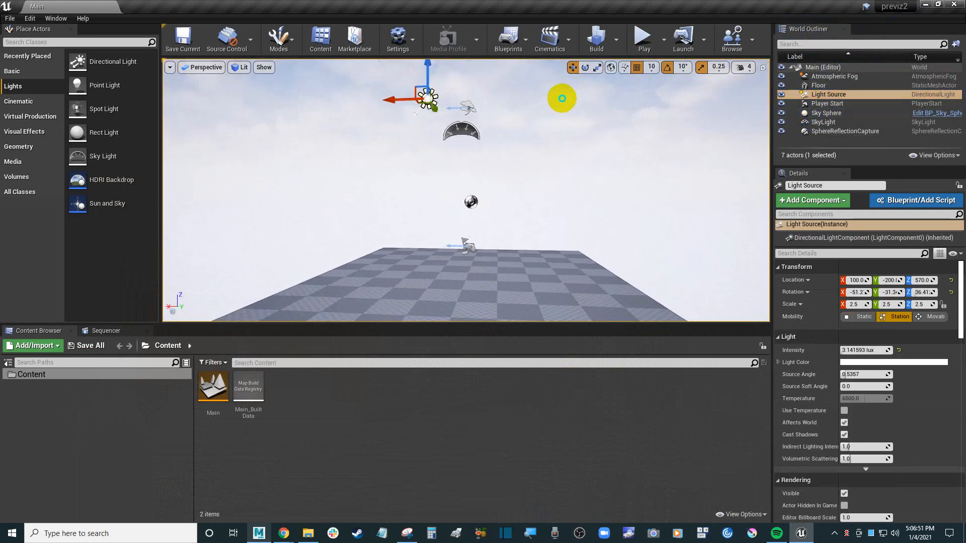
{"action": "right_click_drag", "start_coordinate": [562, 98], "coordinate": [515, 91]}
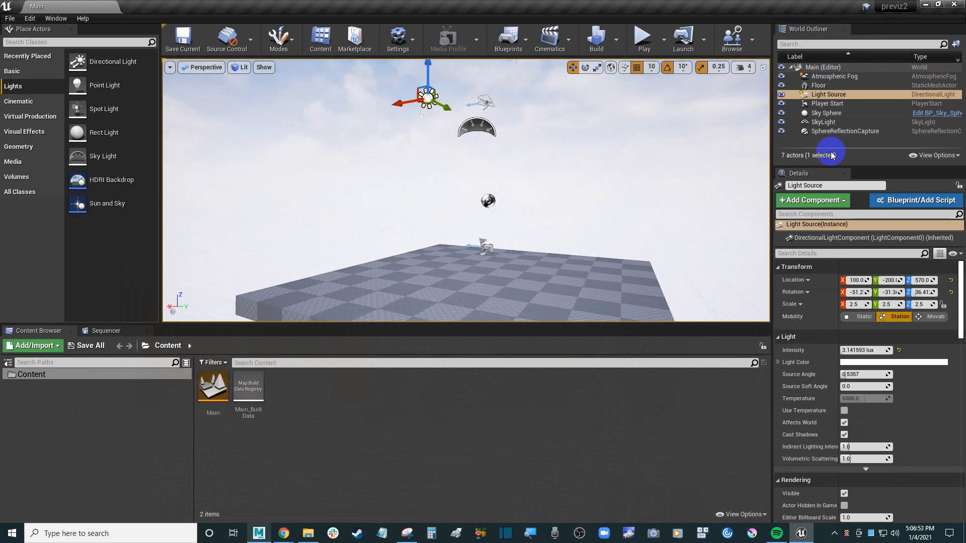
{"action": "left_click", "coordinate": [827, 104]}
{"action": "key", "text": "f"}
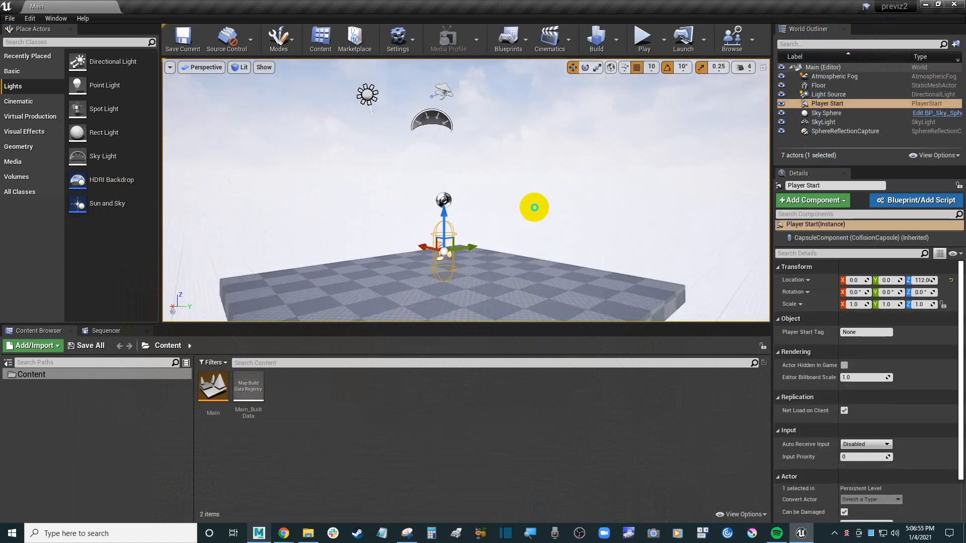
- Play the level from the Player Start to look around, and stop the play session
{"action": "left_click", "coordinate": [643, 40]}
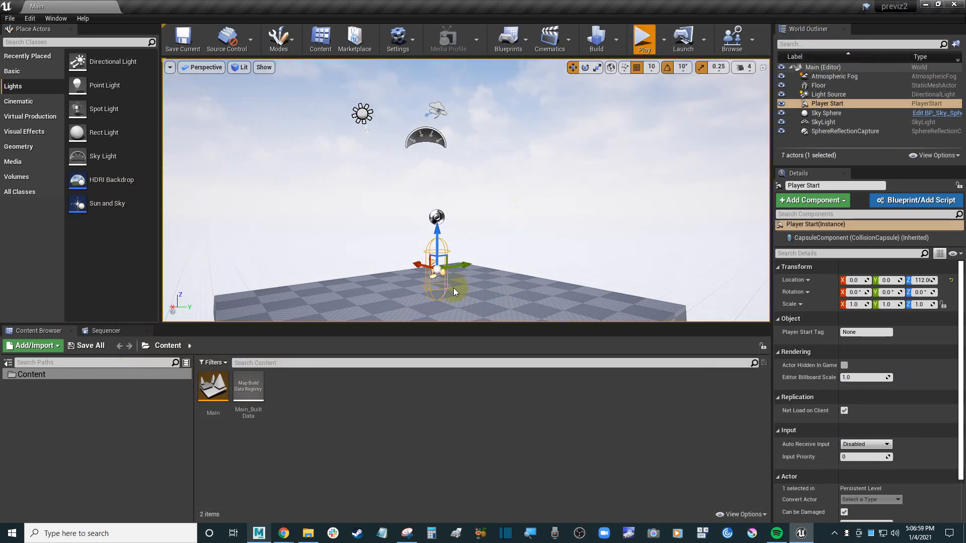
{"action": "left_click", "coordinate": [496, 250]}
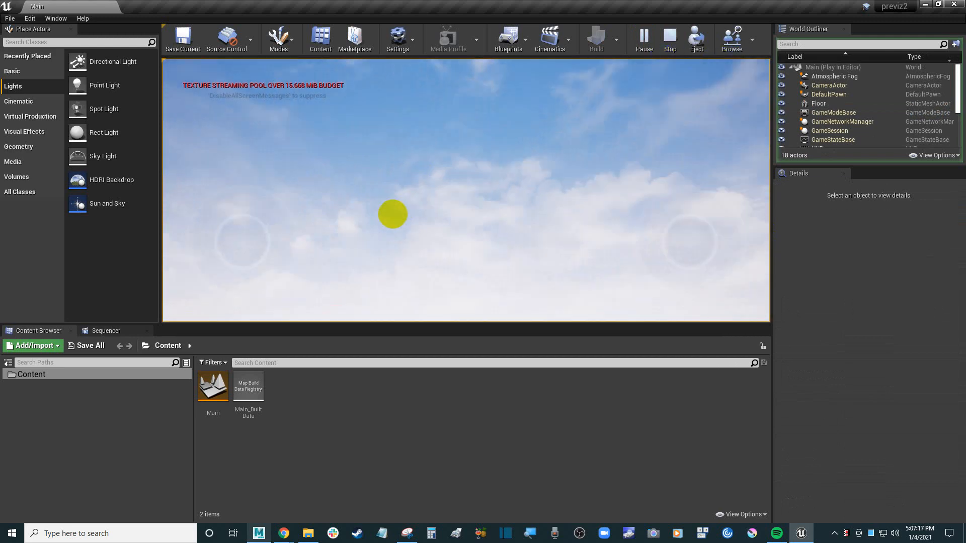
{"action": "key", "text": "Escape"}
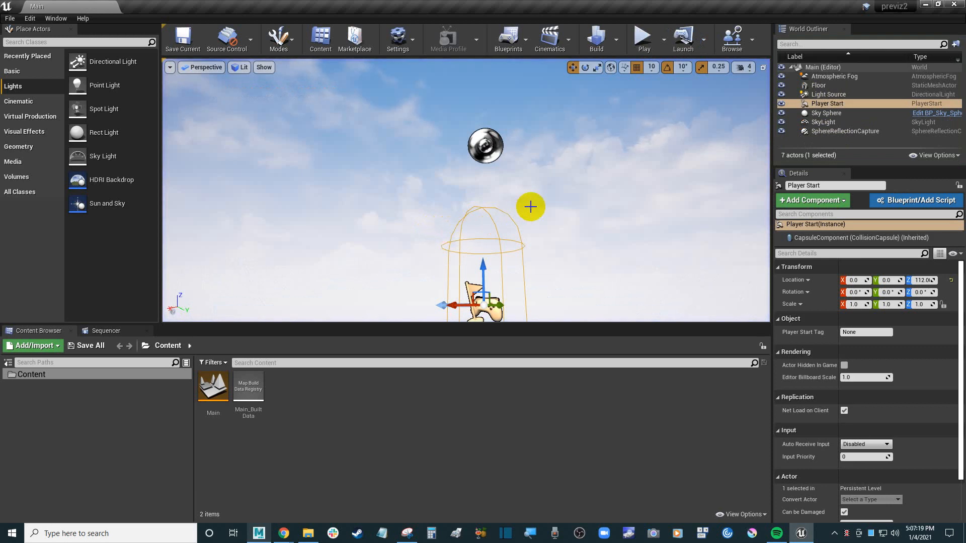
- Examine the Sky Sphere and SkyLight actors, viewing their details and their placement in the level
{"action": "mouse_move", "coordinate": [586, 191]}
{"action": "right_mouse_down"}
{"action": "mouse_move", "coordinate": [576, 247]}
{"action": "mouse_move", "coordinate": [589, 190]}
{"action": "right_mouse_up"}
{"action": "key", "text": "s"}
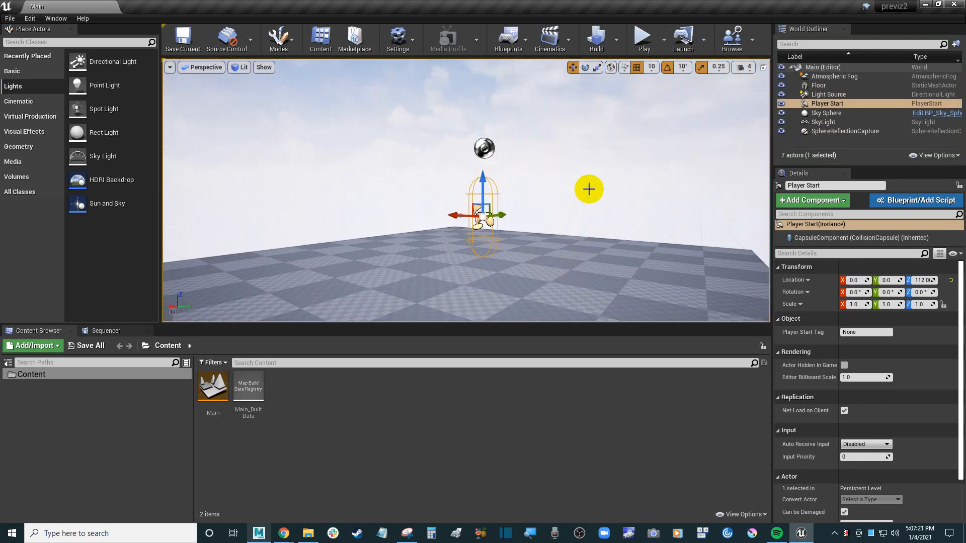
{"action": "left_click", "coordinate": [838, 114]}
{"action": "right_click_drag", "start_coordinate": [565, 166], "coordinate": [506, 167]}
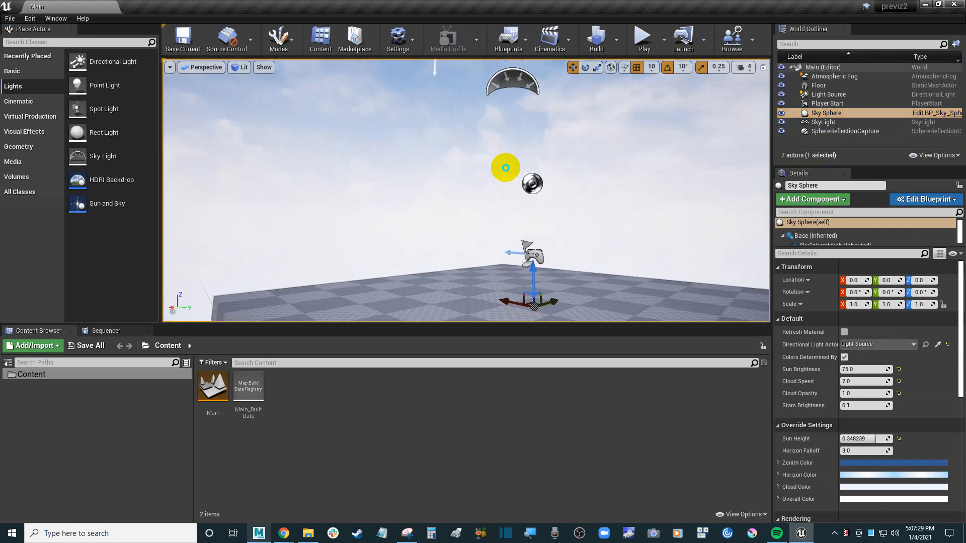
{"action": "left_click", "coordinate": [798, 122]}
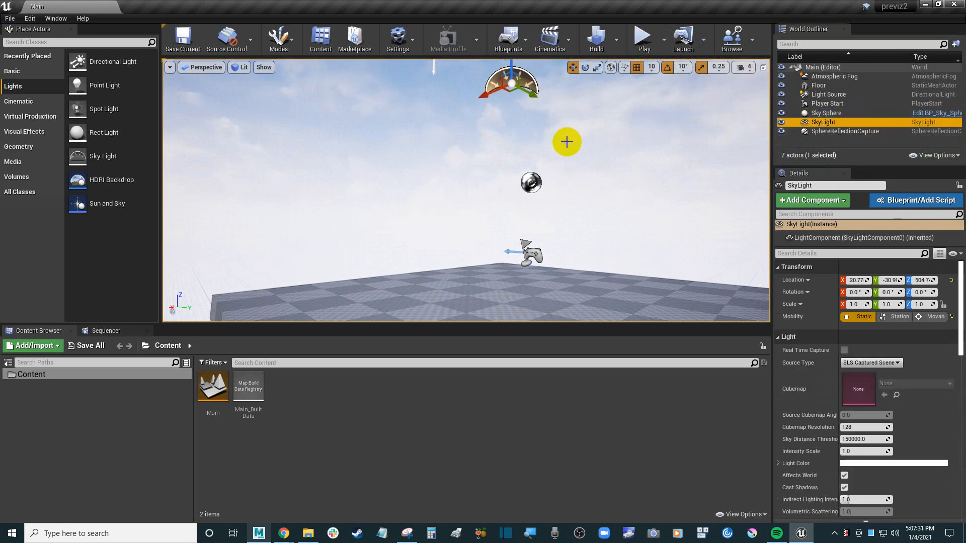
{"action": "right_click_drag", "start_coordinate": [567, 142], "coordinate": [565, 136]}
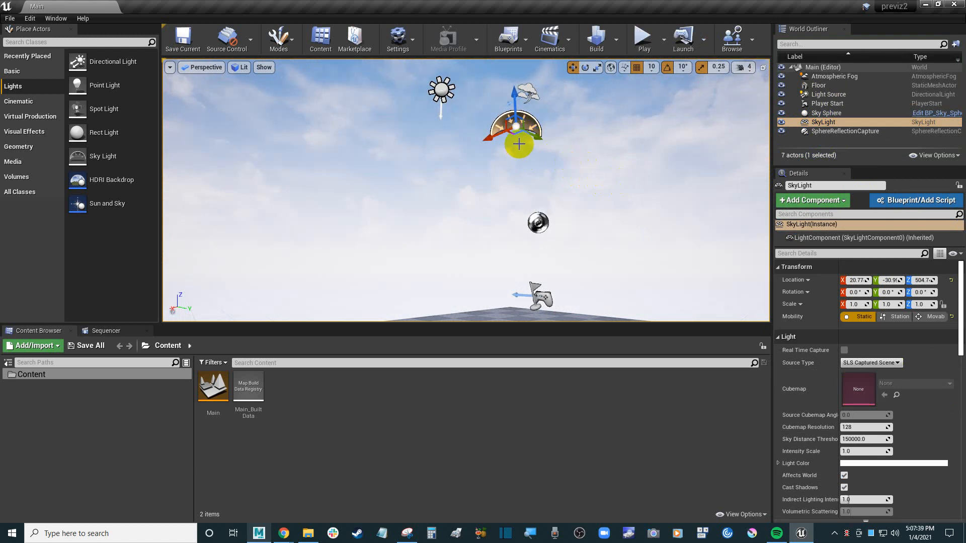
{"action": "mouse_move", "coordinate": [962, 331]}
{"action": "left_mouse_down"}
{"action": "mouse_move", "coordinate": [962, 410]}
{"action": "mouse_move", "coordinate": [961, 326]}
{"action": "left_mouse_up"}
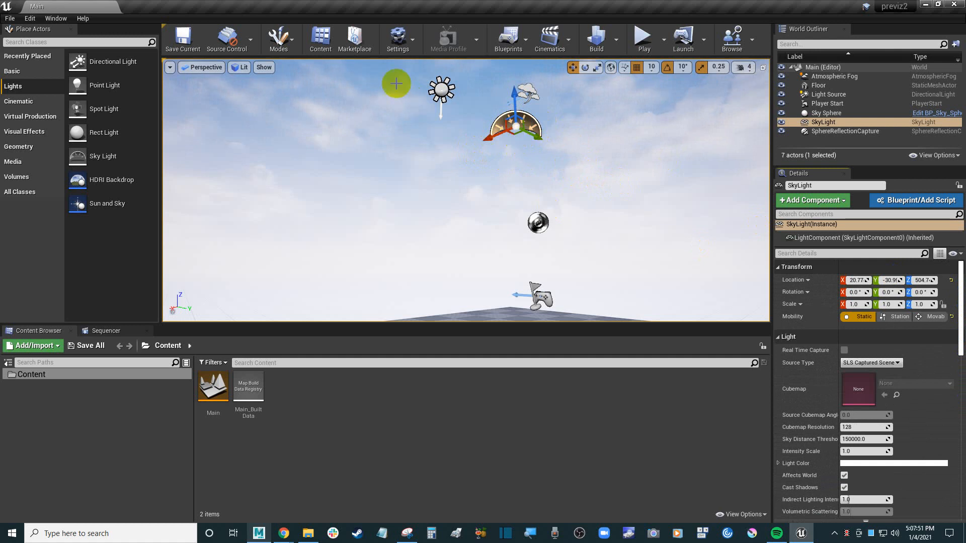
{"action": "left_click", "coordinate": [440, 88]}
{"action": "left_click", "coordinate": [512, 122]}
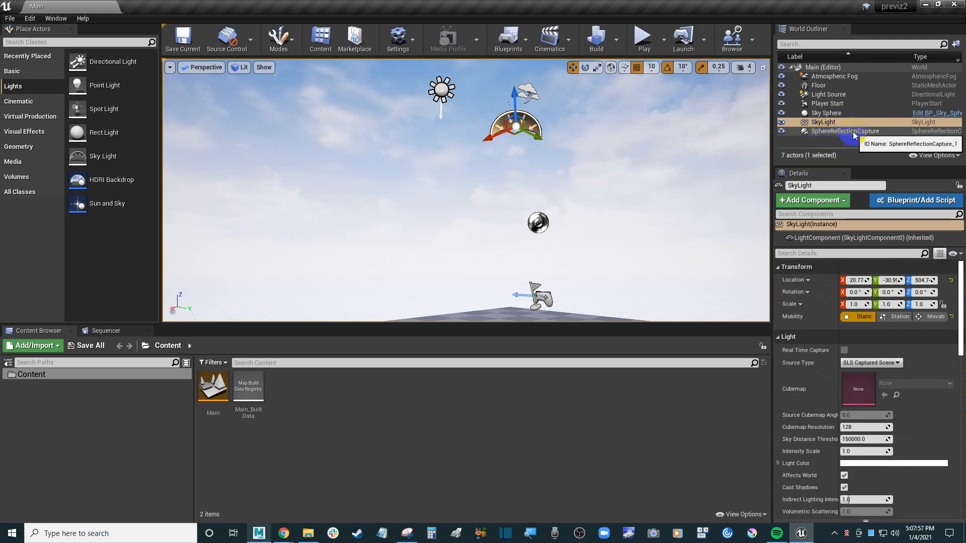
- Examine the SphereReflectionCapture and its influence boundary from different distances and angles, finishing with the Sky Sphere selected
{"action": "left_click", "coordinate": [876, 132]}
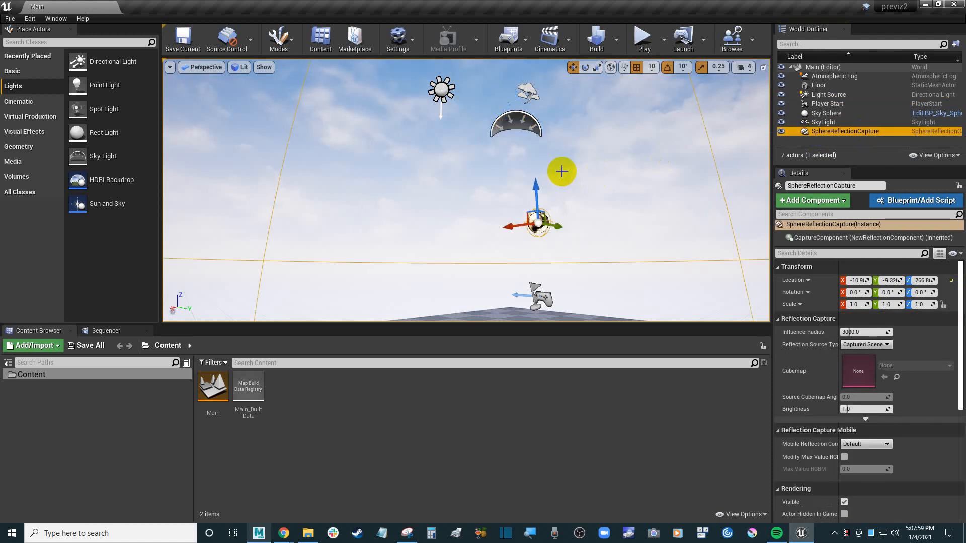
{"action": "scroll", "coordinate": [567, 173], "scroll_direction": "down", "scroll_amount": 6}
{"action": "scroll", "coordinate": [568, 172], "scroll_direction": "down", "scroll_amount": 3}
{"action": "scroll", "coordinate": [570, 173], "scroll_direction": "up", "scroll_amount": 8}
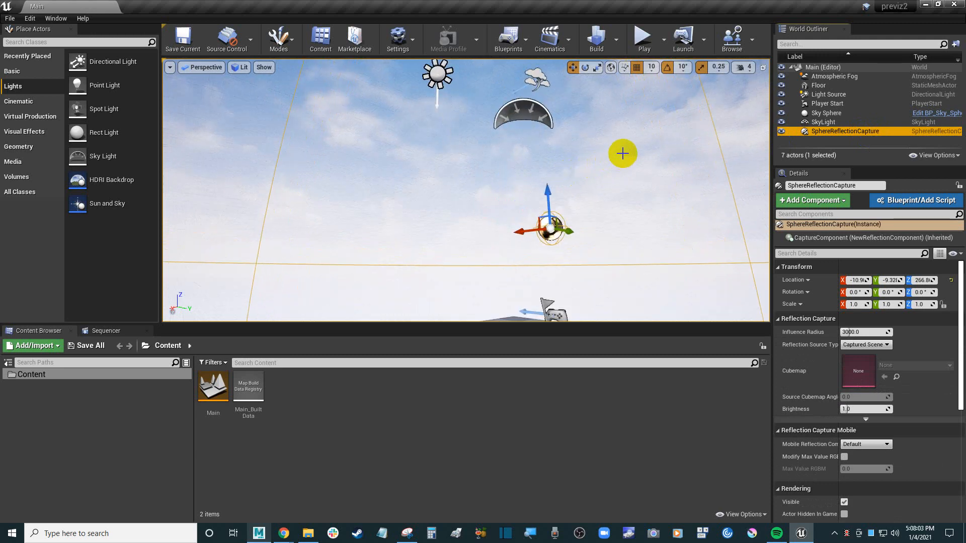
{"action": "mouse_move", "coordinate": [625, 156]}
{"action": "right_mouse_down"}
{"action": "mouse_move", "coordinate": [614, 166]}
{"action": "mouse_move", "coordinate": [365, 177]}
{"action": "mouse_move", "coordinate": [518, 243]}
{"action": "mouse_move", "coordinate": [595, 237]}
{"action": "mouse_move", "coordinate": [600, 248]}
{"action": "mouse_move", "coordinate": [582, 147]}
{"action": "mouse_move", "coordinate": [597, 189]}
{"action": "mouse_move", "coordinate": [791, 187]}
{"action": "mouse_move", "coordinate": [744, 173]}
{"action": "mouse_move", "coordinate": [778, 206]}
{"action": "mouse_move", "coordinate": [773, 196]}
{"action": "mouse_move", "coordinate": [752, 248]}
{"action": "mouse_move", "coordinate": [820, 252]}
{"action": "mouse_move", "coordinate": [623, 153]}
{"action": "mouse_move", "coordinate": [643, 153]}
{"action": "right_mouse_up"}
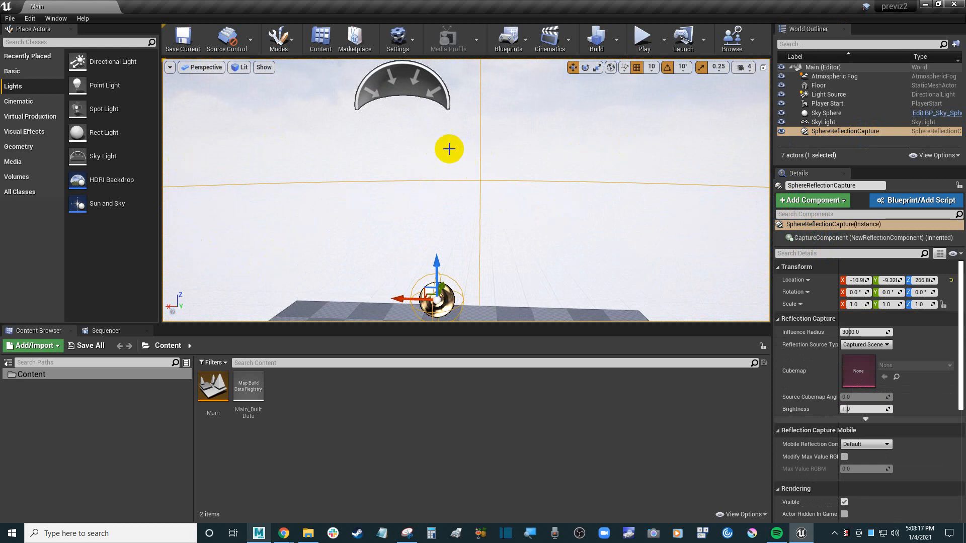
{"action": "right_click_drag", "start_coordinate": [461, 146], "coordinate": [523, 137]}
{"action": "left_click", "coordinate": [581, 108]}
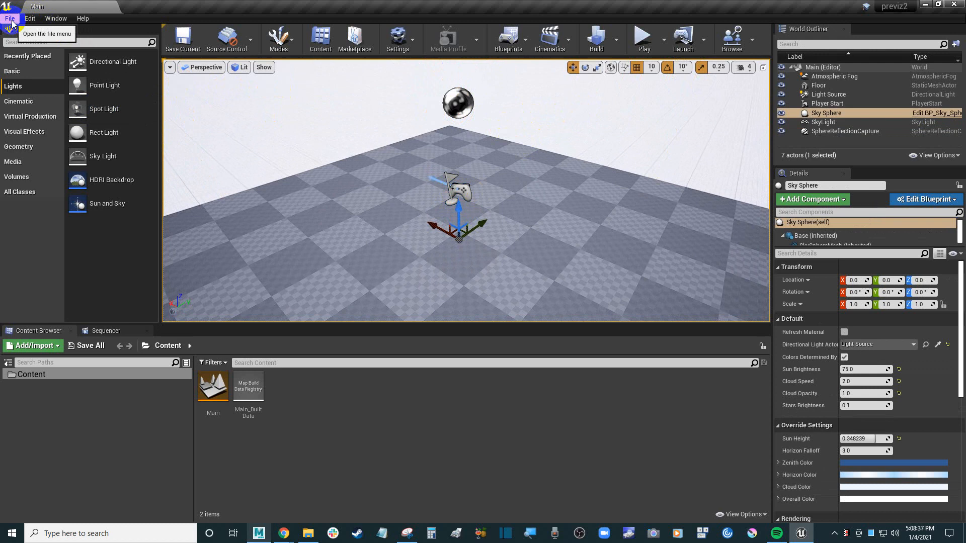
- Switch to MotionBuilder, inspect the objects under Master_DarkCity in the scene hierarchy, and return to Unreal Engine
{"action": "left_click", "coordinate": [263, 539]}
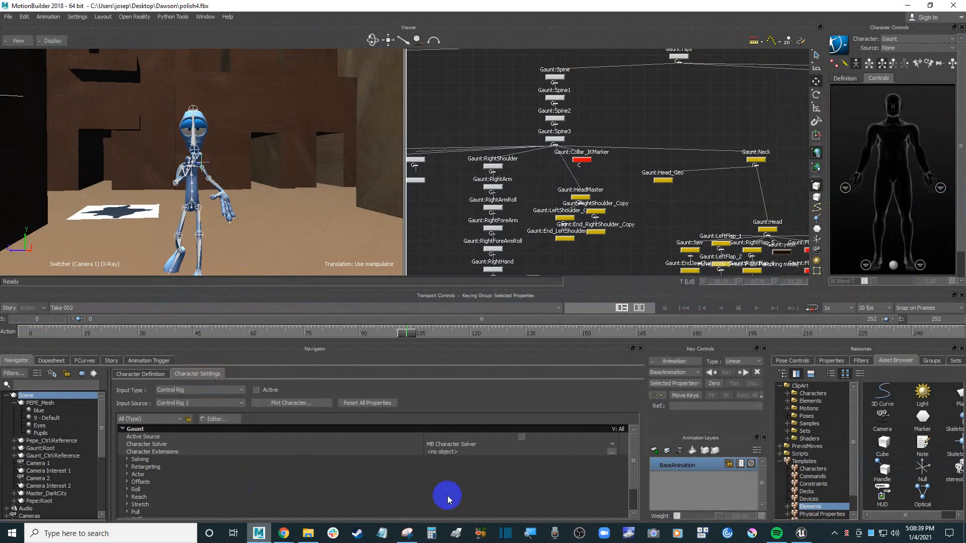
{"action": "scroll", "coordinate": [57, 453], "scroll_direction": "down", "scroll_amount": 1}
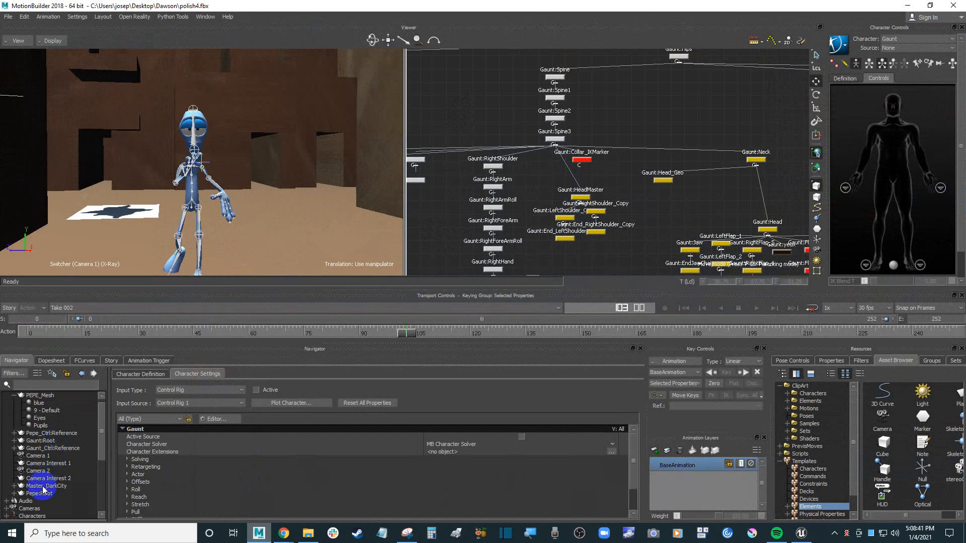
{"action": "left_click", "coordinate": [59, 487]}
{"action": "left_click", "coordinate": [13, 486]}
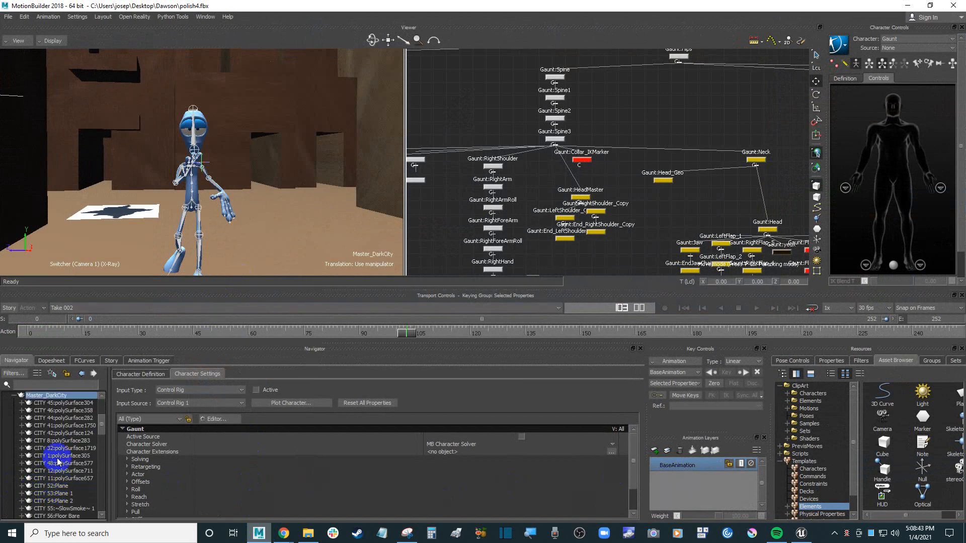
{"action": "left_click", "coordinate": [14, 396]}
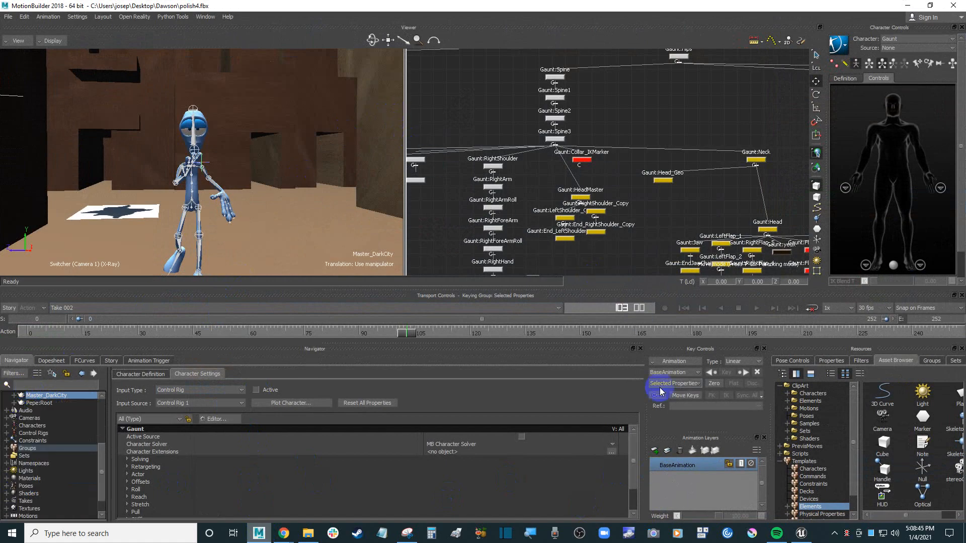
{"action": "left_click", "coordinate": [802, 534]}
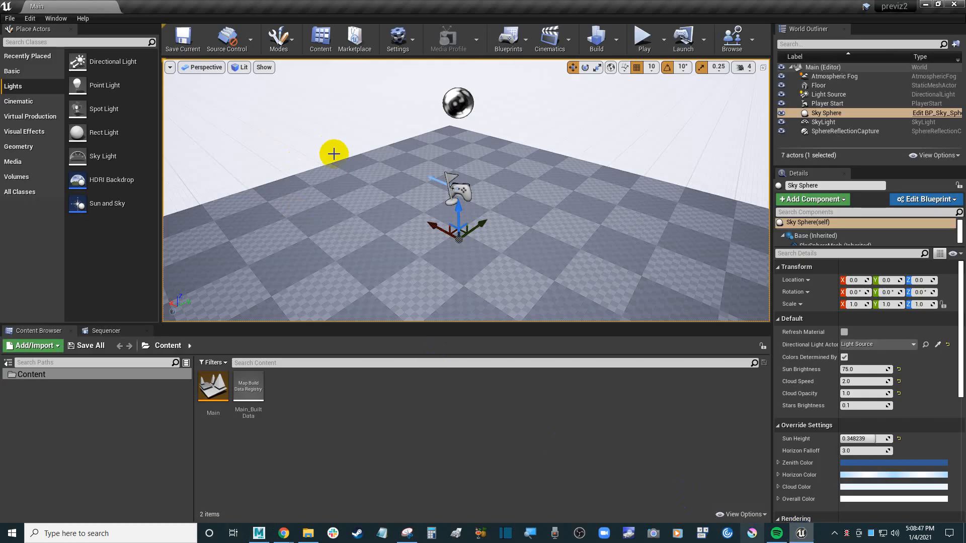
{"action": "left_click", "coordinate": [11, 18]}
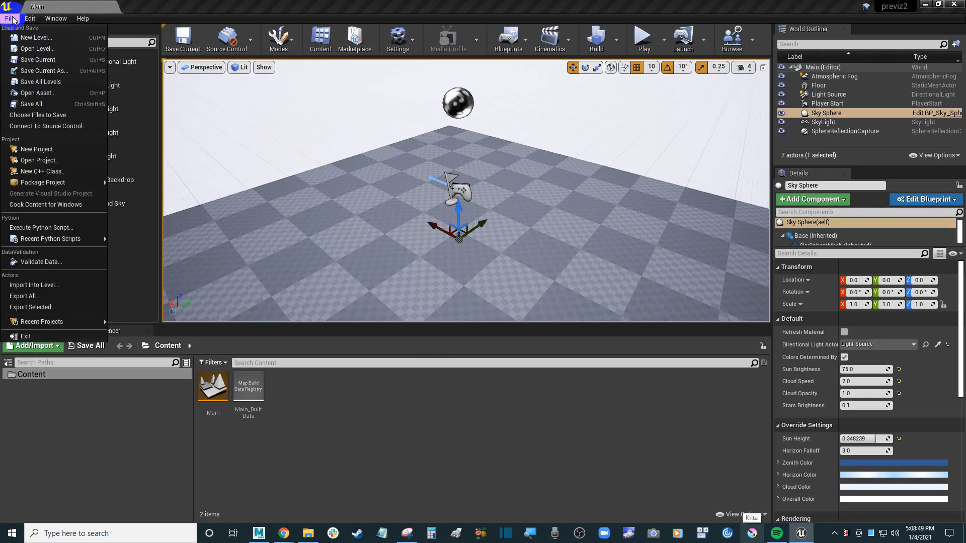
{"action": "left_click", "coordinate": [197, 5]}
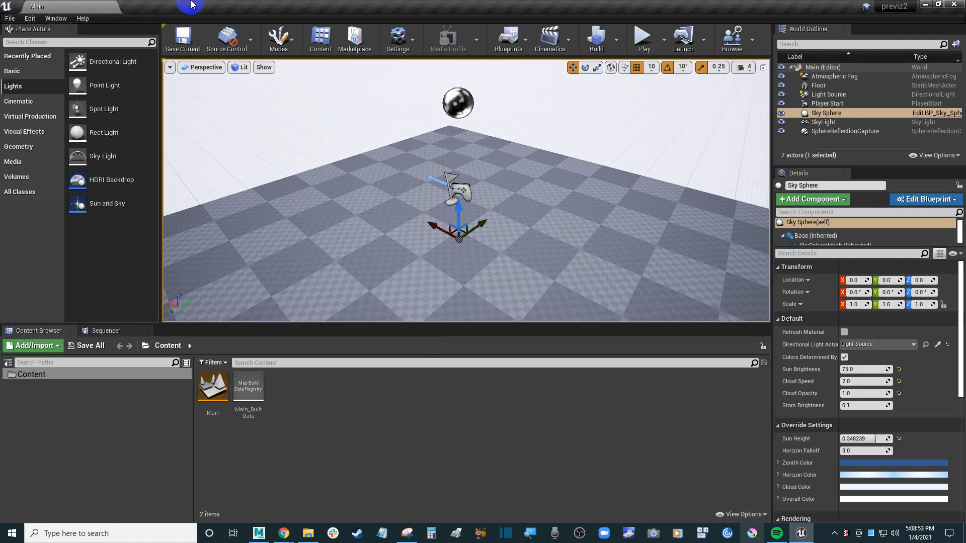
{"action": "left_click", "coordinate": [39, 376]}
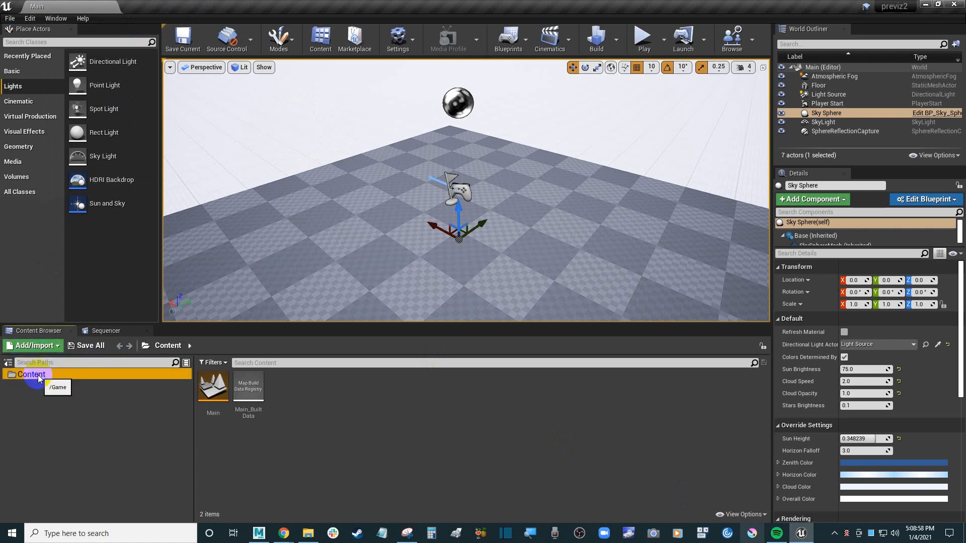
{"action": "left_click", "coordinate": [58, 351]}
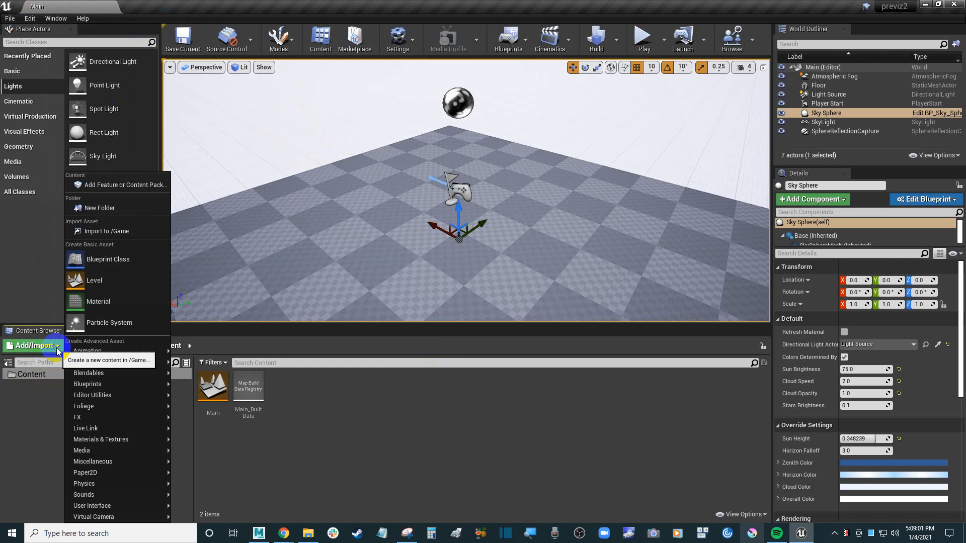
{"action": "left_click", "coordinate": [122, 228]}
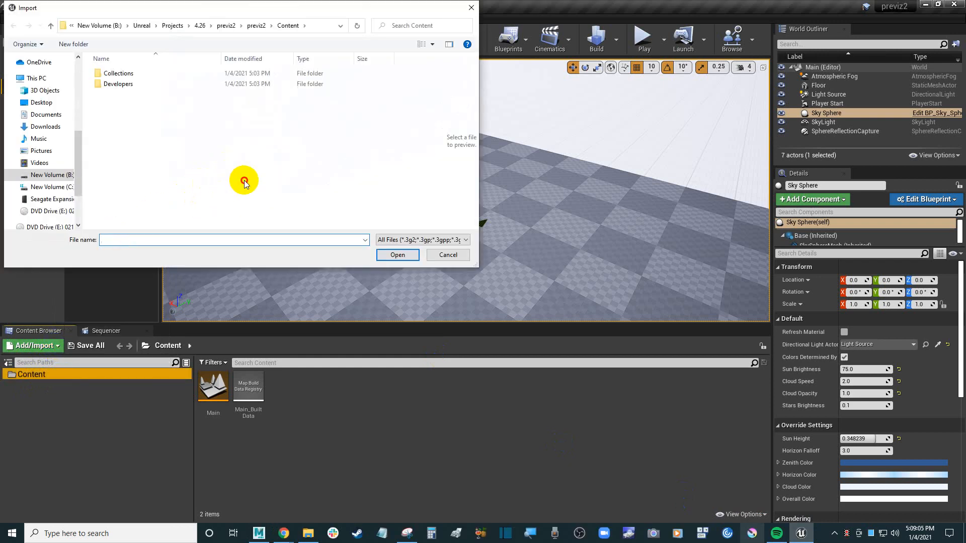
{"action": "left_click", "coordinate": [460, 256]}
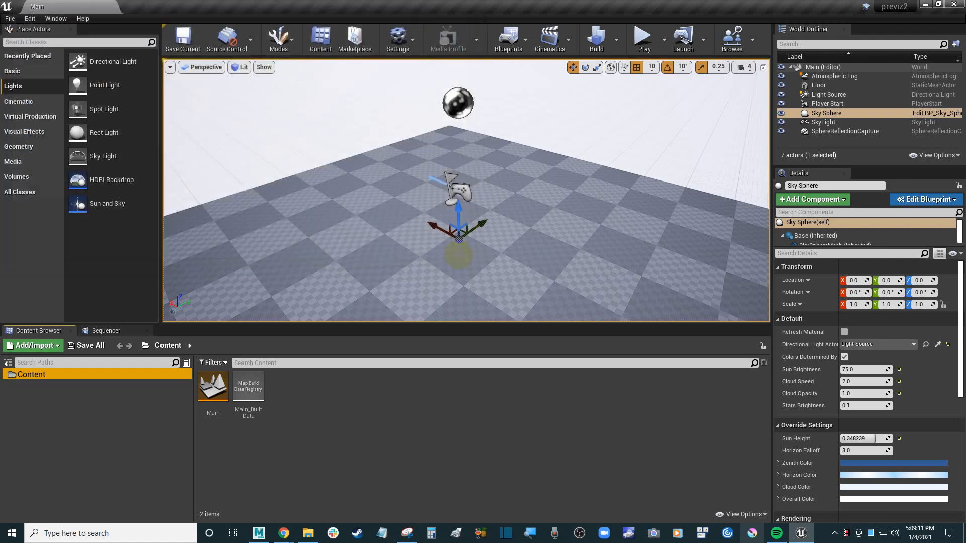
{"action": "left_click", "coordinate": [10, 19]}
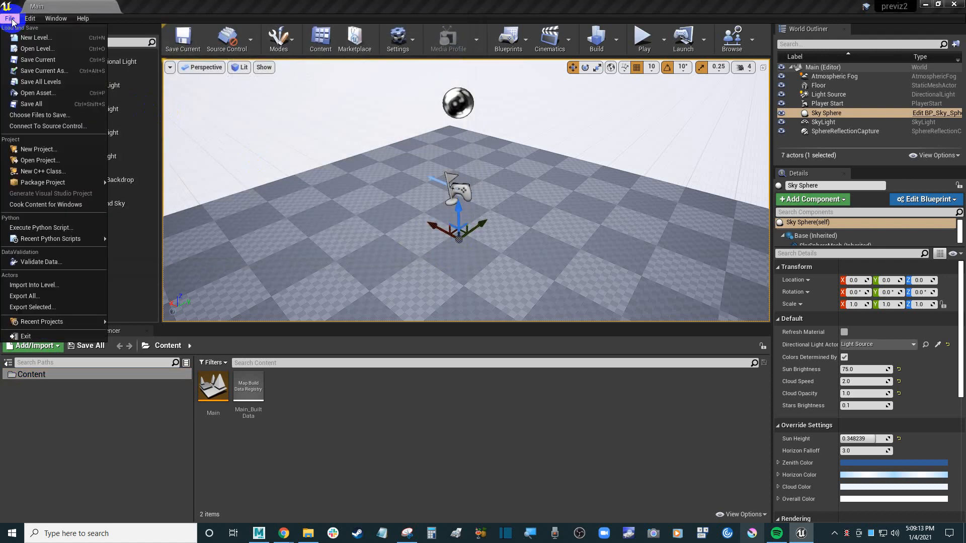
{"action": "left_click", "coordinate": [371, 119]}
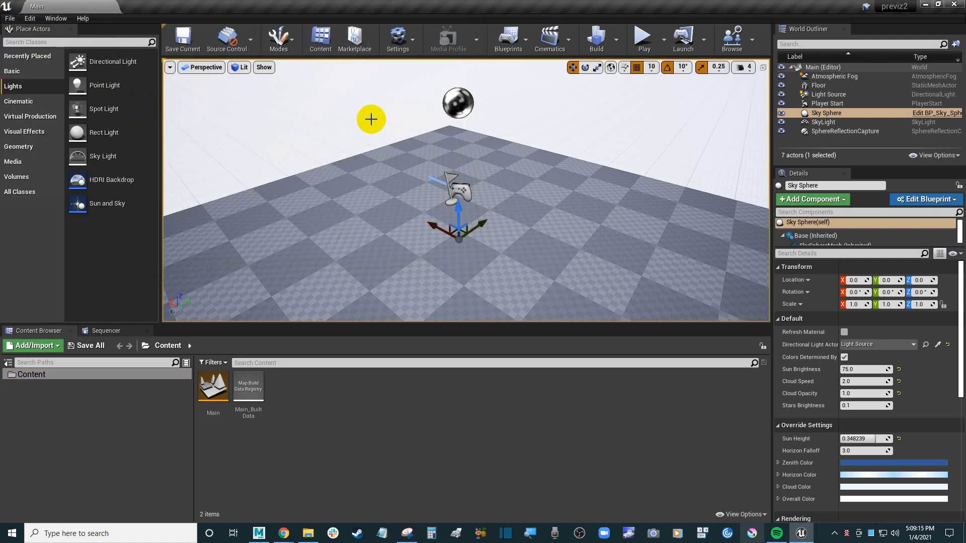
{"action": "left_click", "coordinate": [78, 61]}
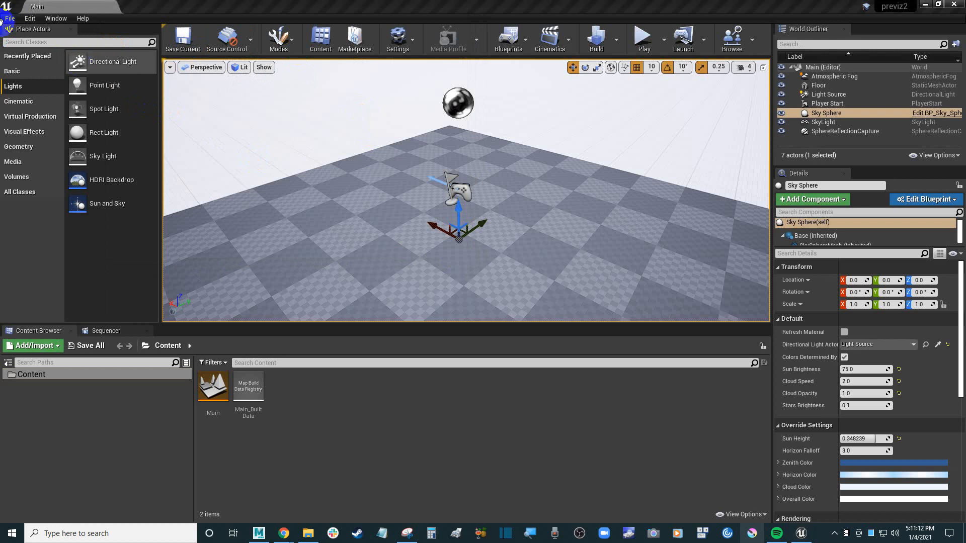
- Start an import into the level and choose DarkCity_2.fbx from the Dawson folder on the Desktop
{"action": "left_click", "coordinate": [10, 18]}
{"action": "left_click", "coordinate": [65, 183]}
{"action": "left_click", "coordinate": [74, 239]}
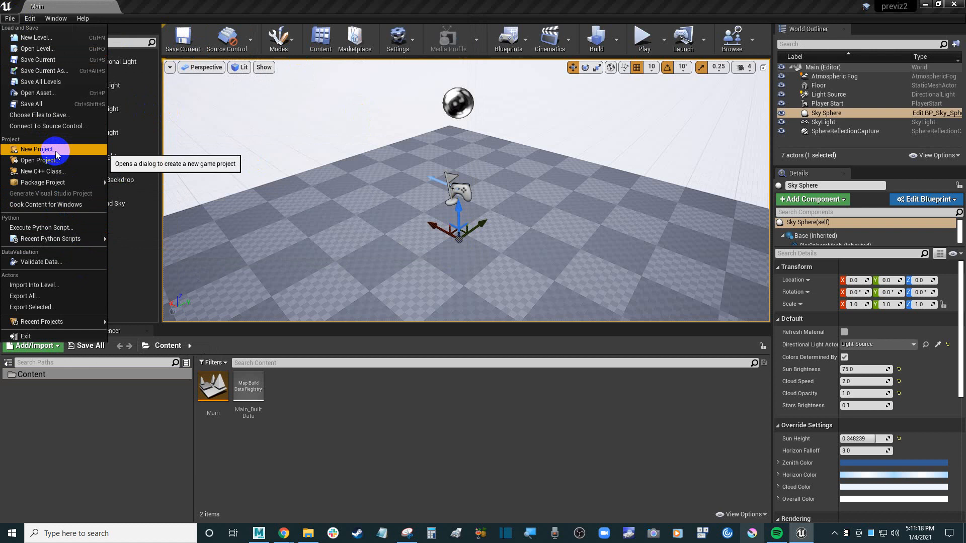
{"action": "left_click", "coordinate": [73, 285]}
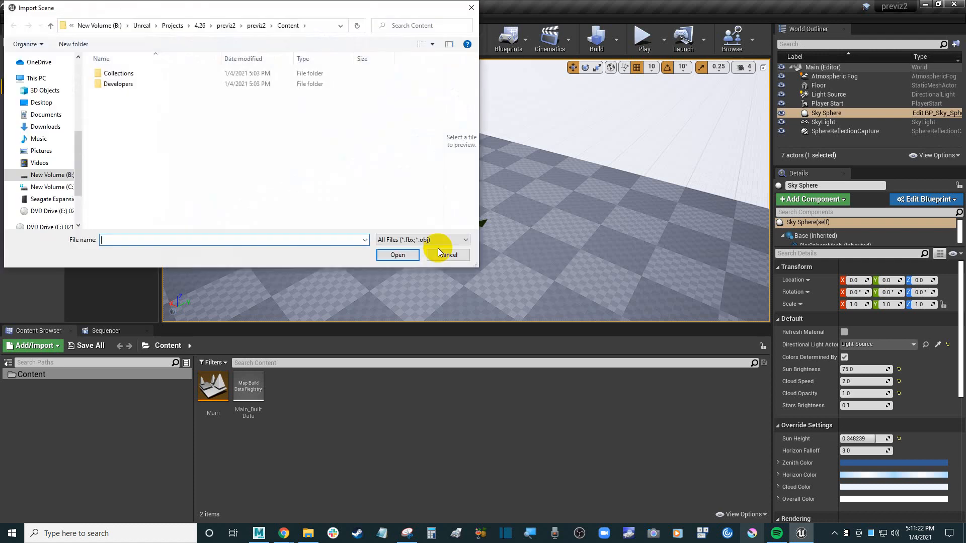
{"action": "left_click_drag", "start_coordinate": [216, 9], "coordinate": [268, 28]}
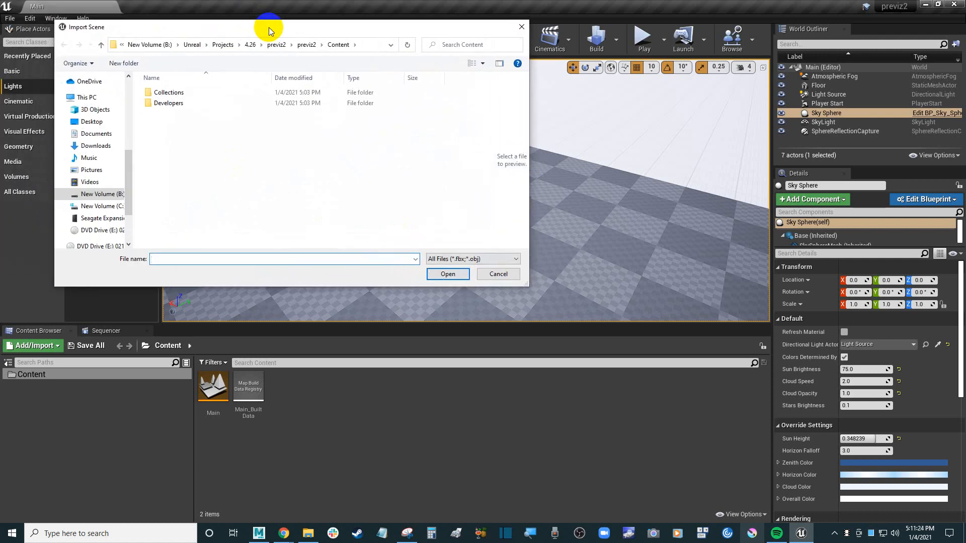
{"action": "left_click", "coordinate": [107, 124]}
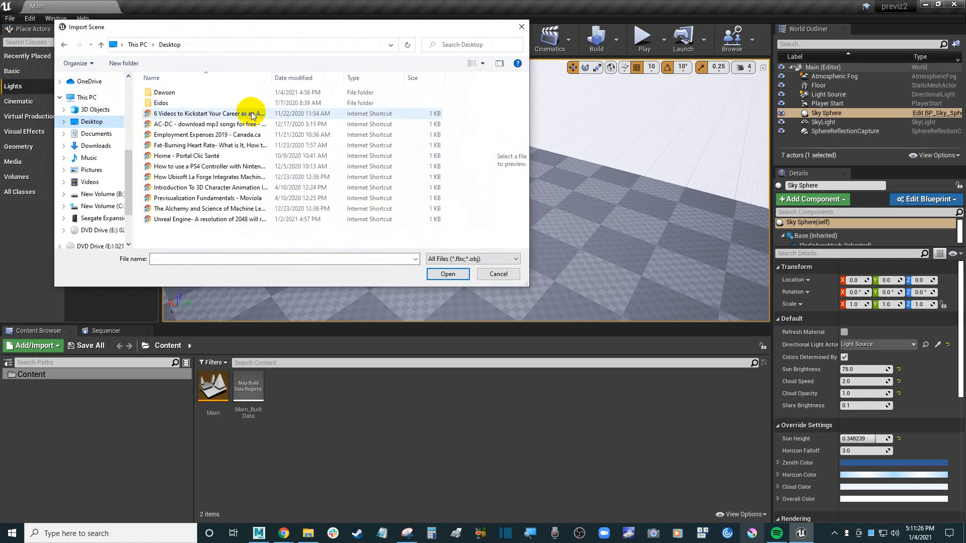
{"action": "double_click", "coordinate": [177, 92]}
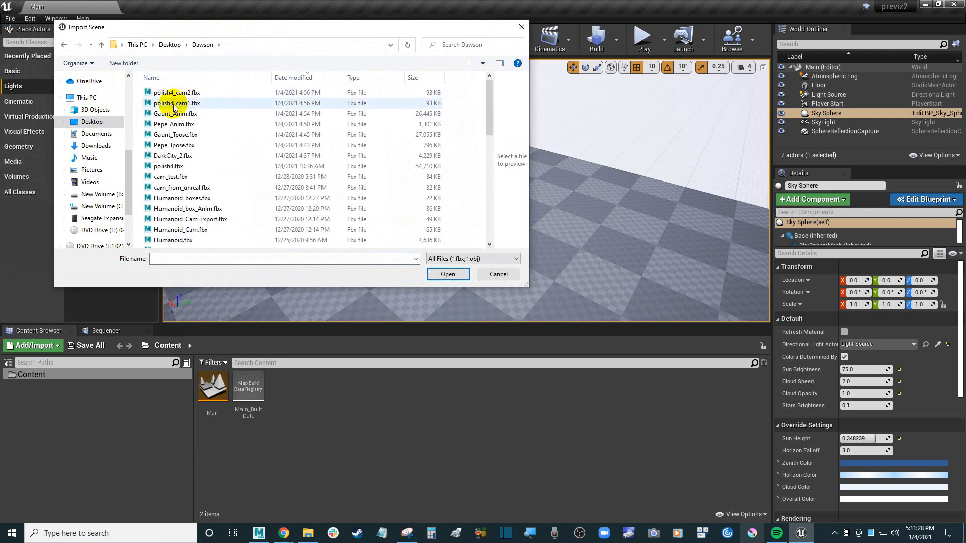
{"action": "double_click", "coordinate": [189, 156]}
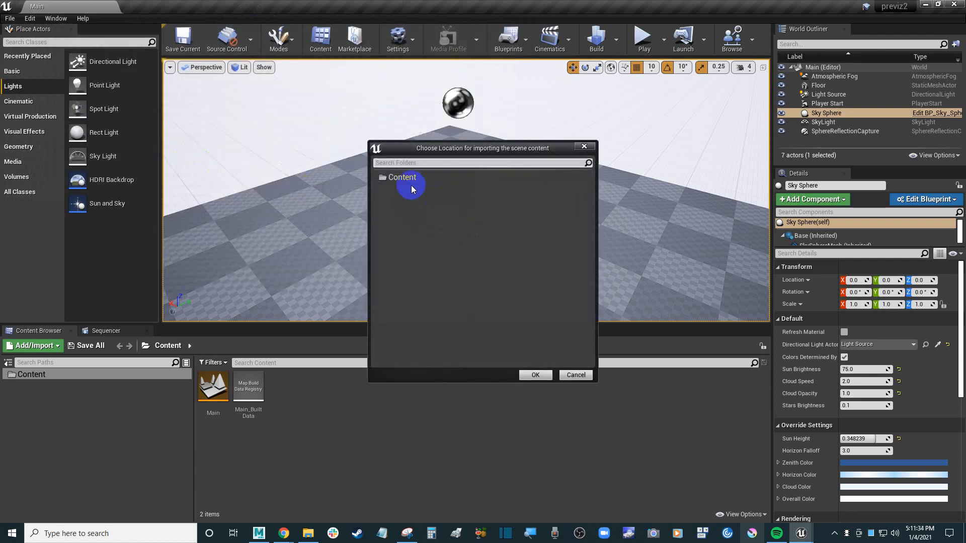
- Create a folder named darkcity under Content and confirm it as the location for the imported scene content
{"action": "left_click", "coordinate": [417, 178]}
{"action": "right_click", "coordinate": [417, 178]}
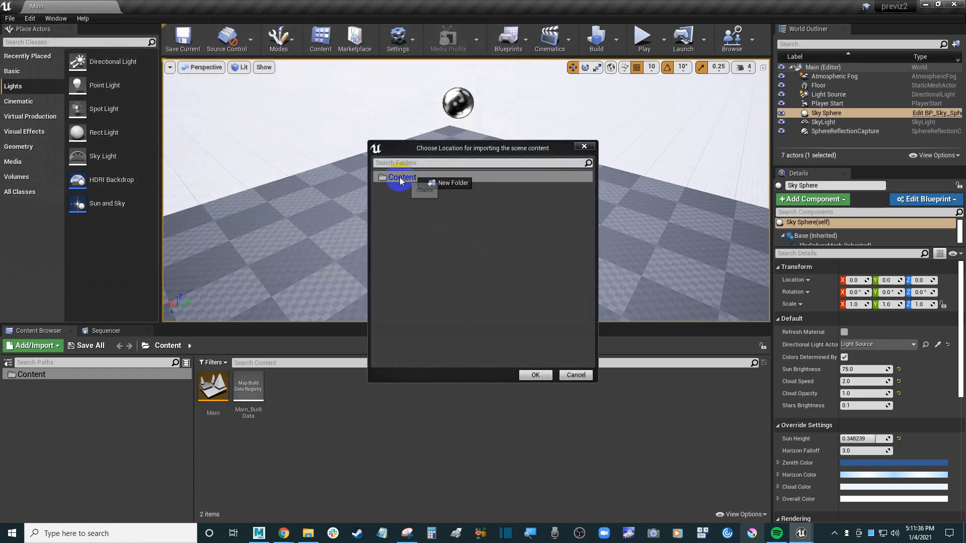
{"action": "left_click", "coordinate": [402, 179]}
{"action": "right_click", "coordinate": [410, 176]}
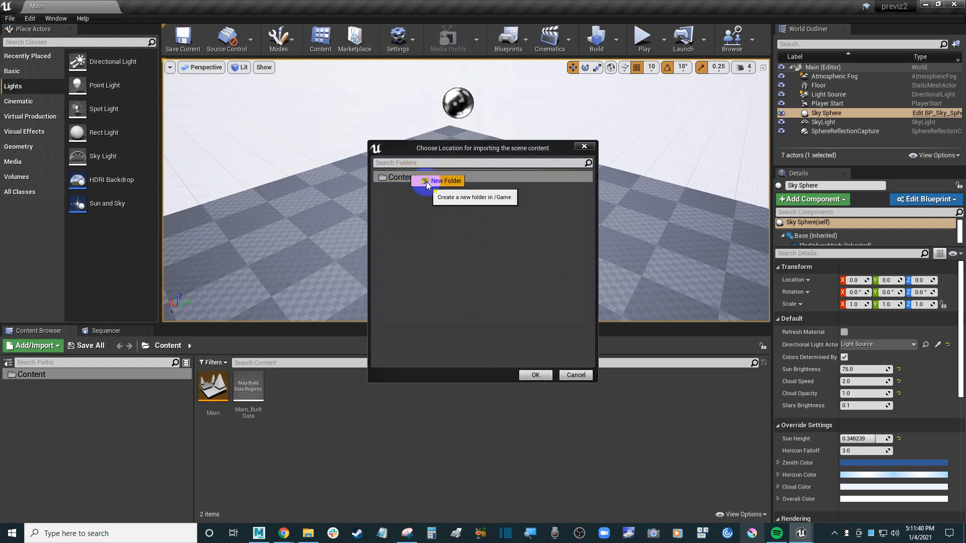
{"action": "left_click", "coordinate": [402, 179]}
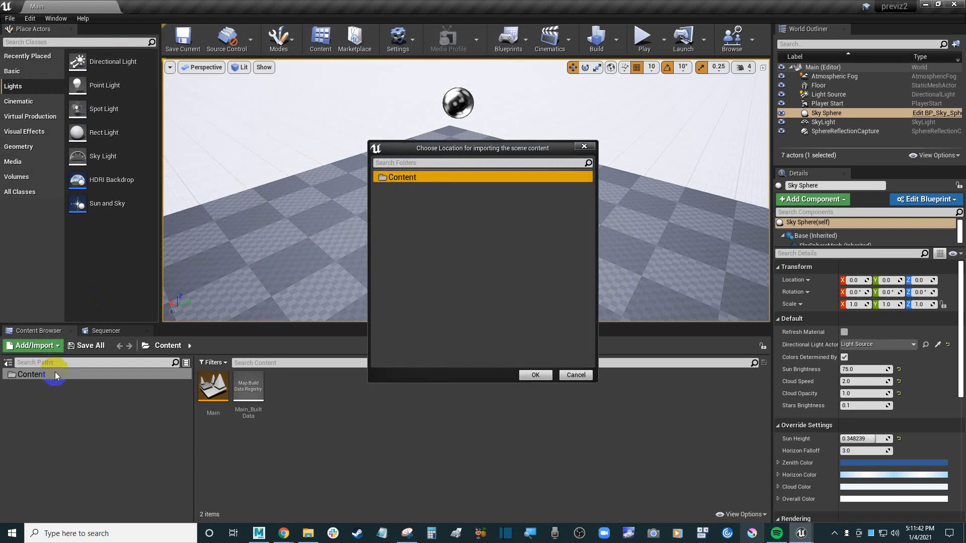
{"action": "right_click", "coordinate": [424, 177]}
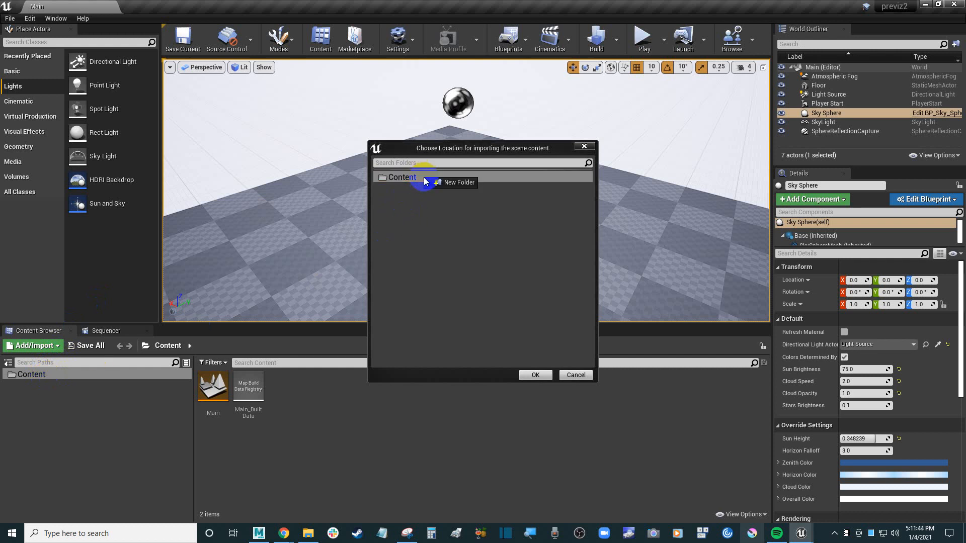
{"action": "left_click", "coordinate": [444, 183]}
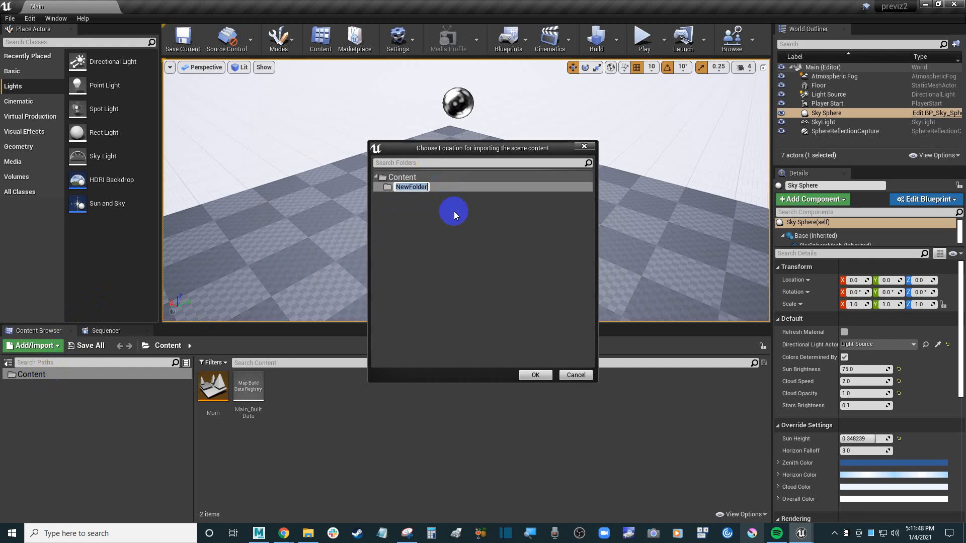
{"action": "type", "text": "darkcity"}
{"action": "key", "text": "Return"}
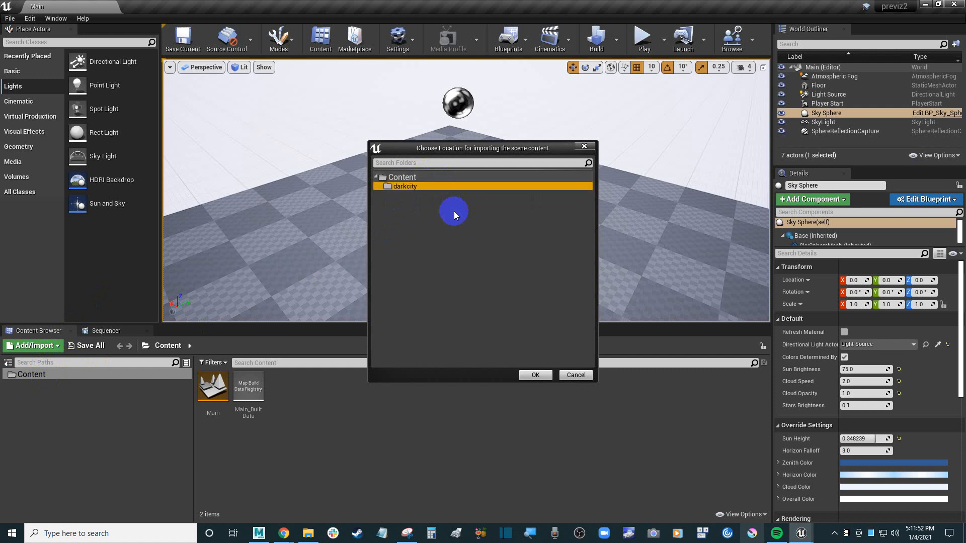
{"action": "left_click", "coordinate": [536, 375]}
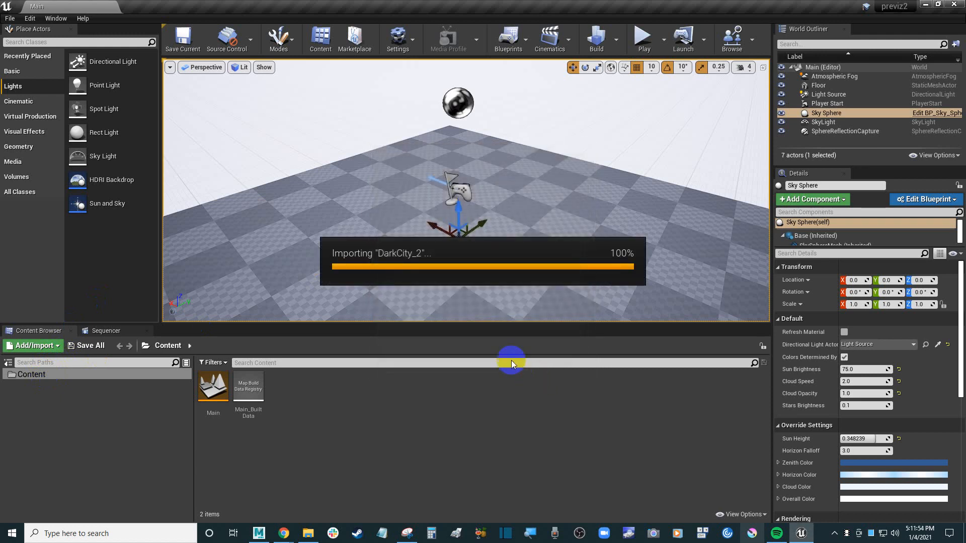
- Examine the RootNode and Master_DarkCity hierarchy in the FBX scene import options
{"action": "left_click_drag", "start_coordinate": [463, 97], "coordinate": [380, 69]}
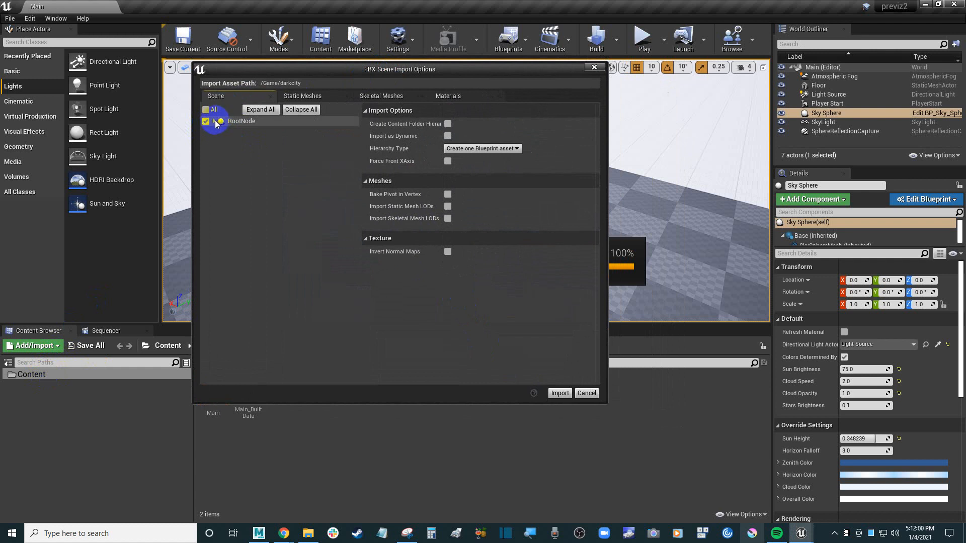
{"action": "left_click", "coordinate": [220, 131]}
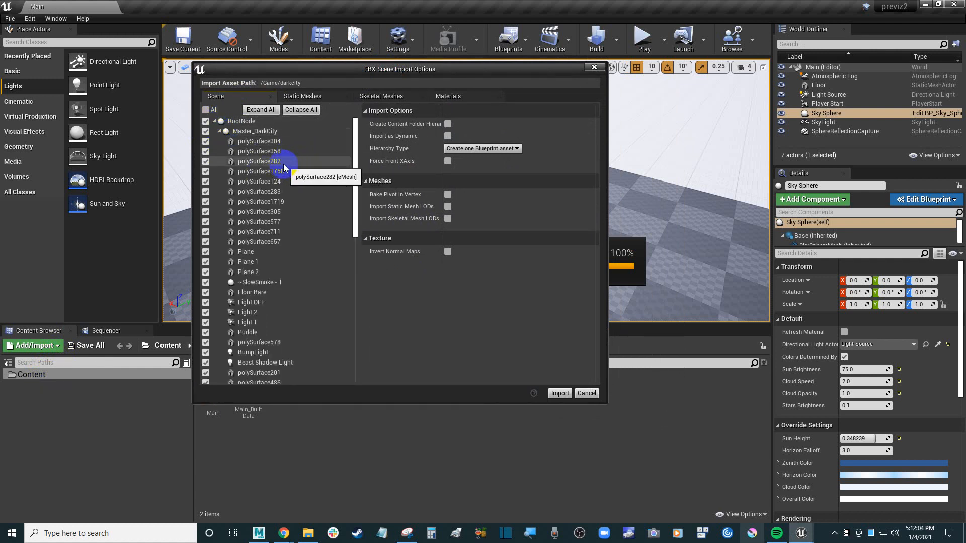
{"action": "left_click", "coordinate": [262, 132]}
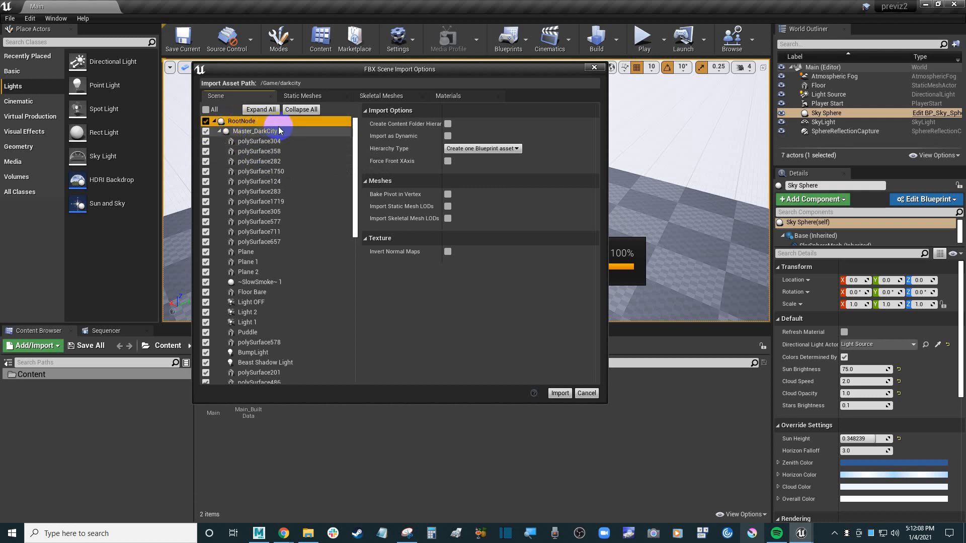
{"action": "left_click", "coordinate": [236, 123]}
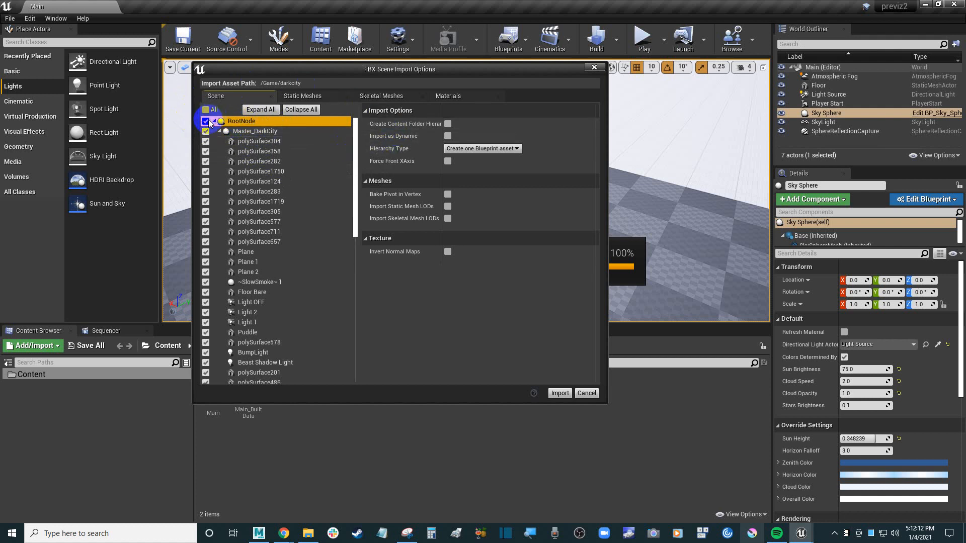
- Exclude RootNode from the import while keeping Master_DarkCity, review the object list, and include RootNode again
{"action": "left_click", "coordinate": [258, 132]}
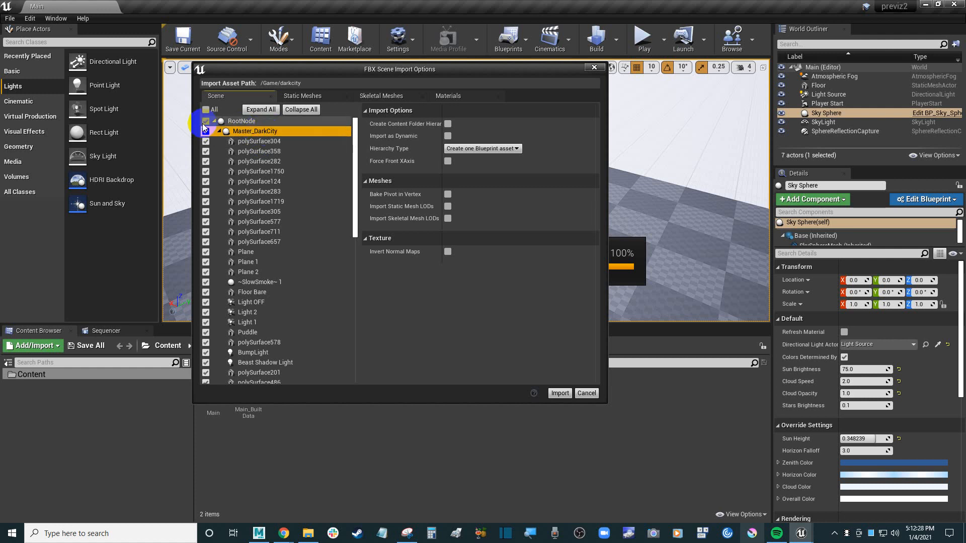
{"action": "scroll", "coordinate": [301, 174], "scroll_direction": "down", "scroll_amount": 1}
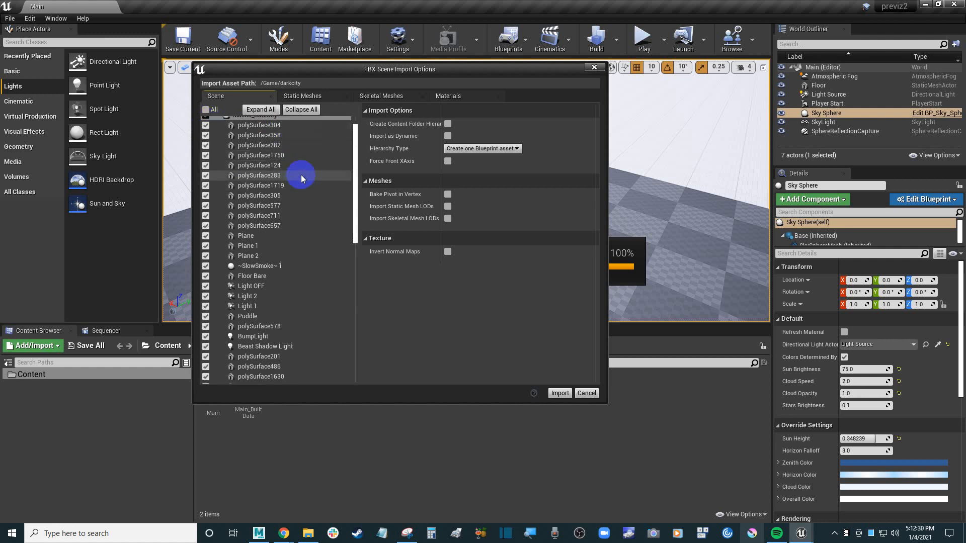
{"action": "scroll", "coordinate": [300, 173], "scroll_direction": "up", "scroll_amount": 1}
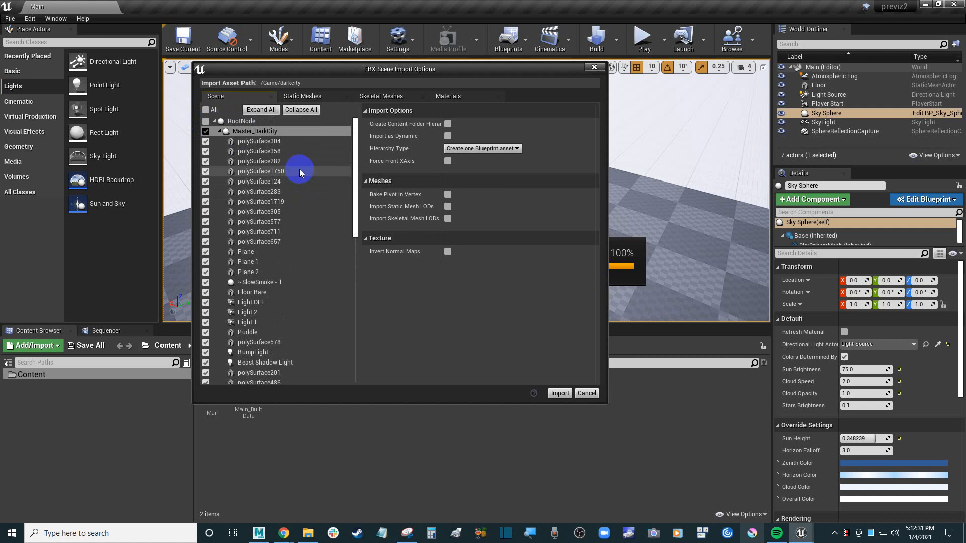
{"action": "left_click", "coordinate": [206, 120]}
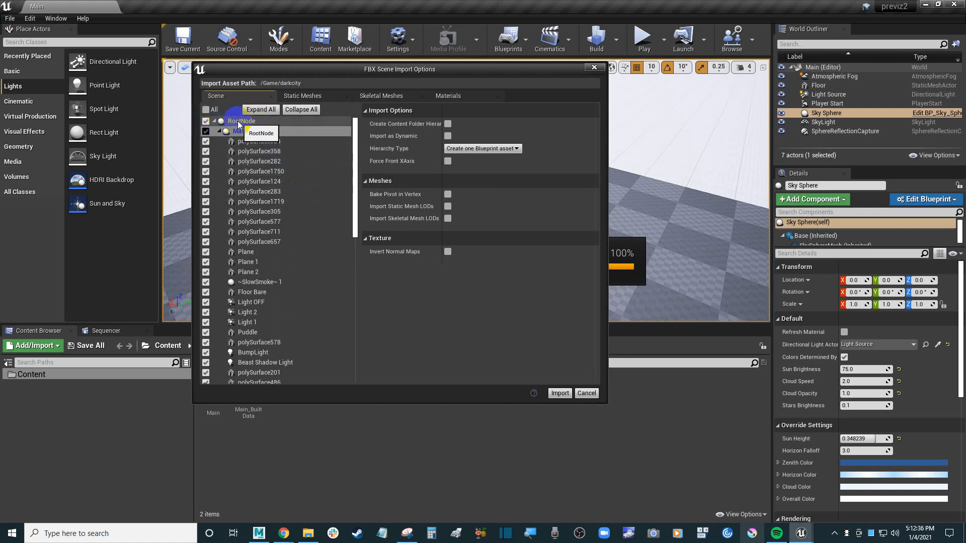
{"action": "left_click", "coordinate": [205, 122]}
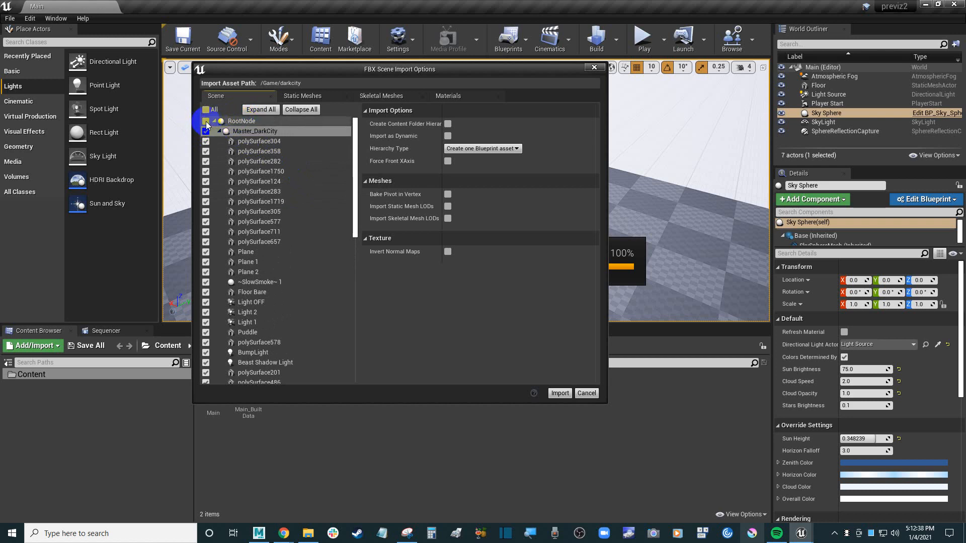
{"action": "left_click", "coordinate": [206, 121]}
{"action": "left_click", "coordinate": [562, 394]}
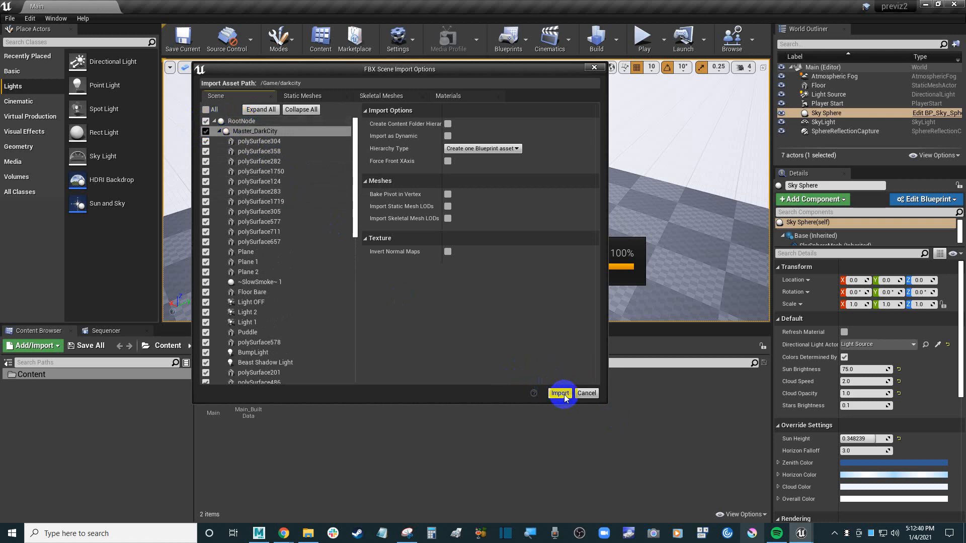
- Review the static mesh, skeletal mesh and material lists in the FBX scene import options, returning to the scene hierarchy
{"action": "left_click", "coordinate": [303, 96]}
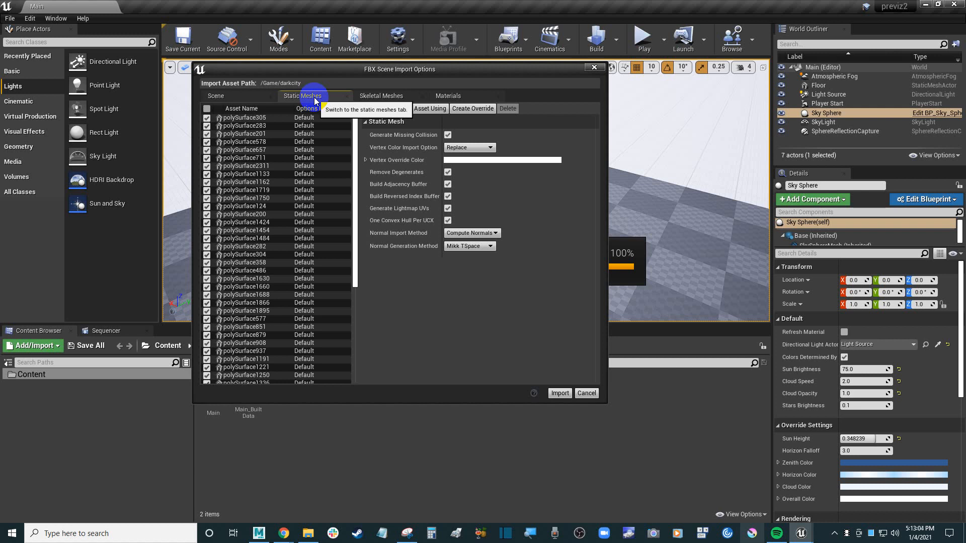
{"action": "left_click", "coordinate": [381, 97]}
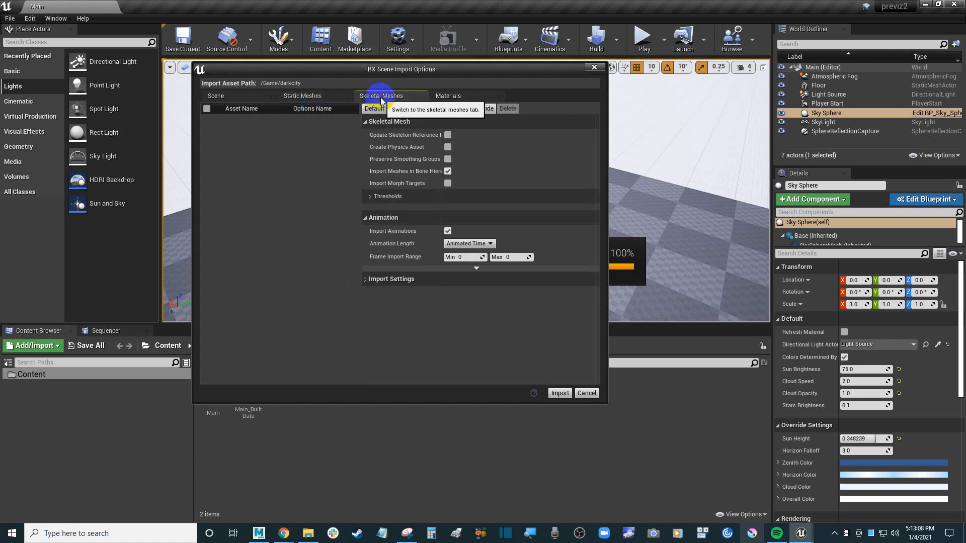
{"action": "left_click", "coordinate": [308, 98]}
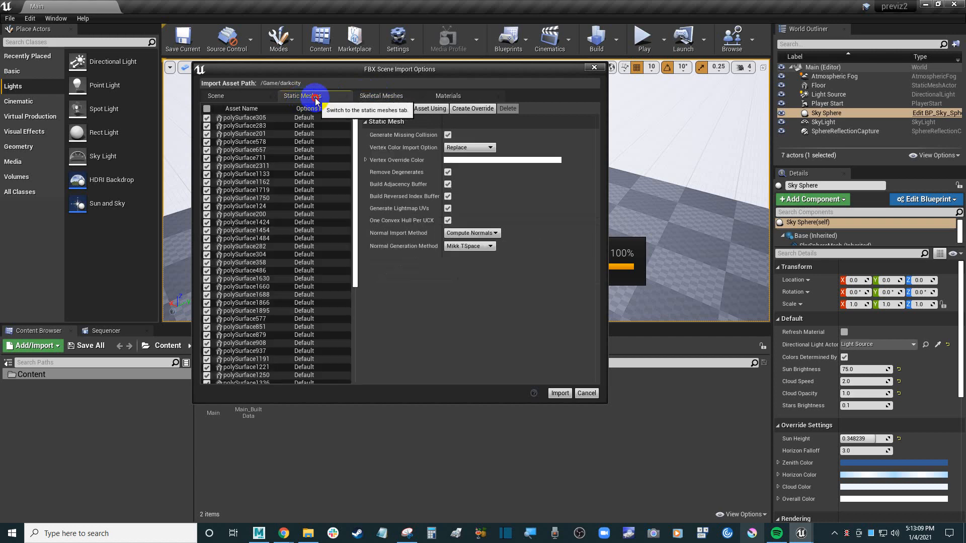
{"action": "left_click", "coordinate": [370, 98]}
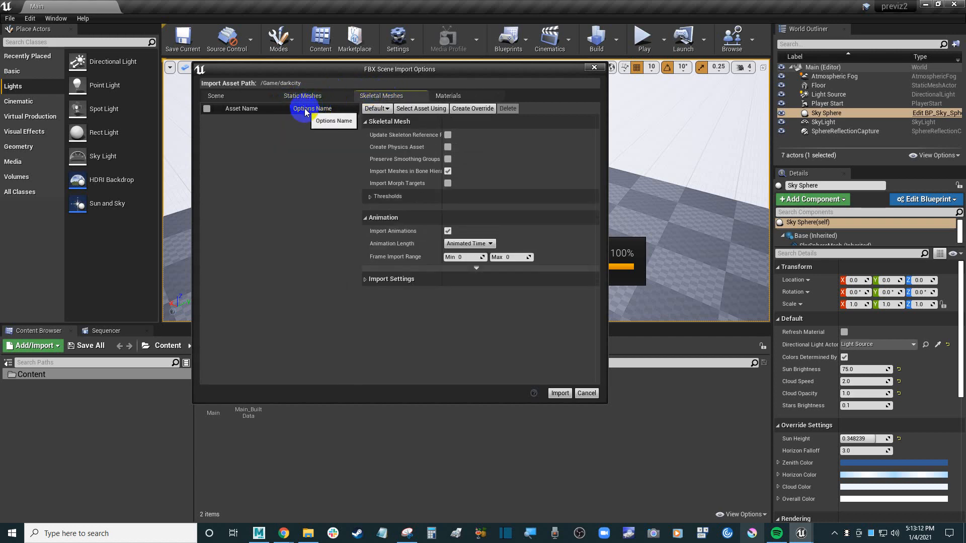
{"action": "left_click", "coordinate": [459, 95]}
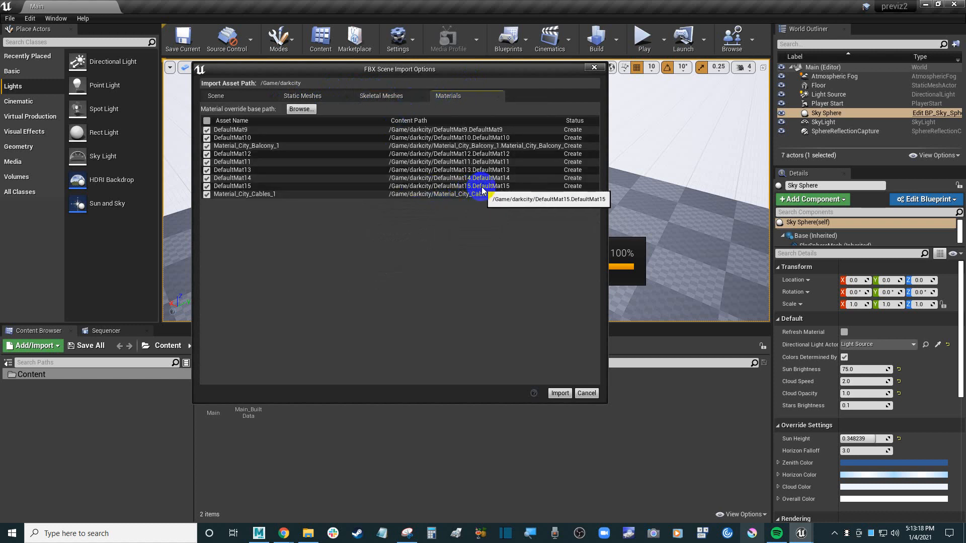
{"action": "left_click", "coordinate": [254, 96]}
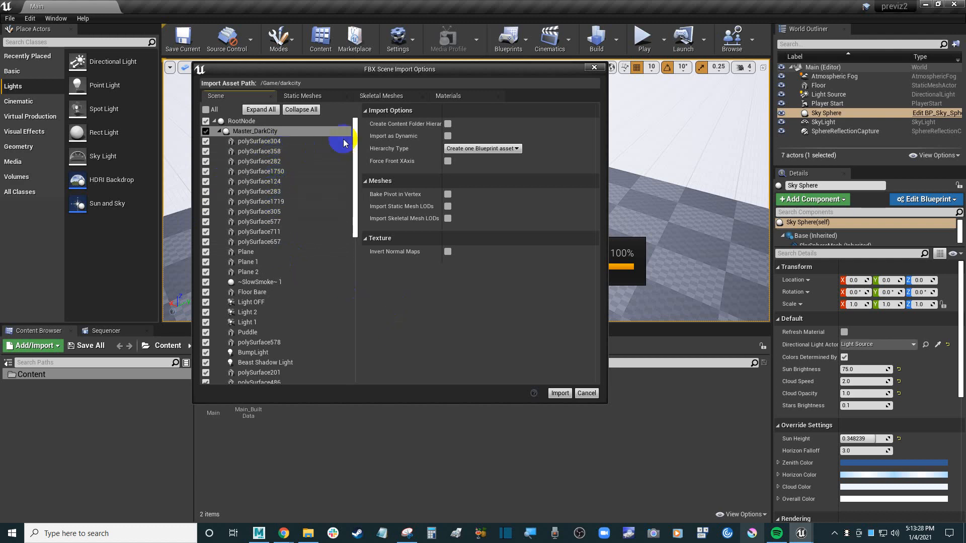
{"action": "left_click", "coordinate": [452, 96]}
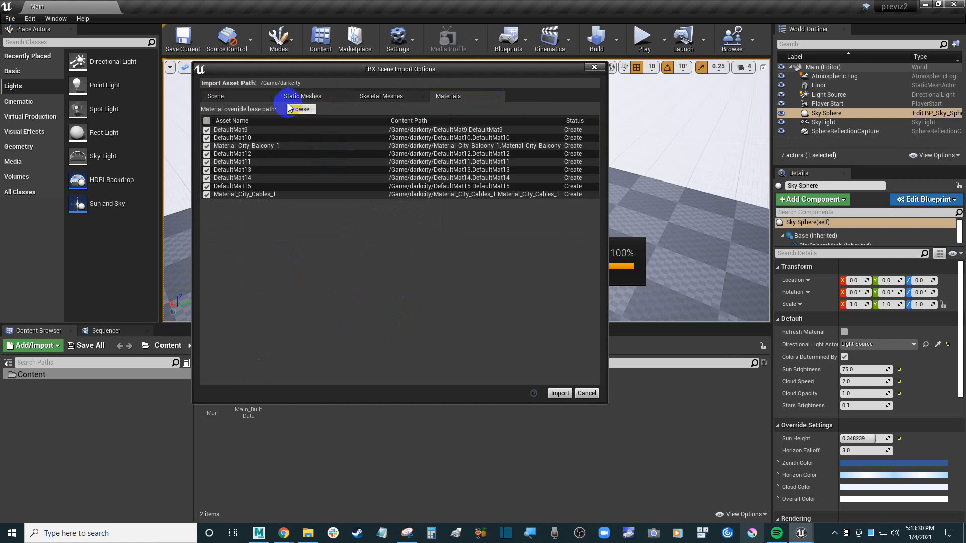
{"action": "left_click", "coordinate": [246, 96]}
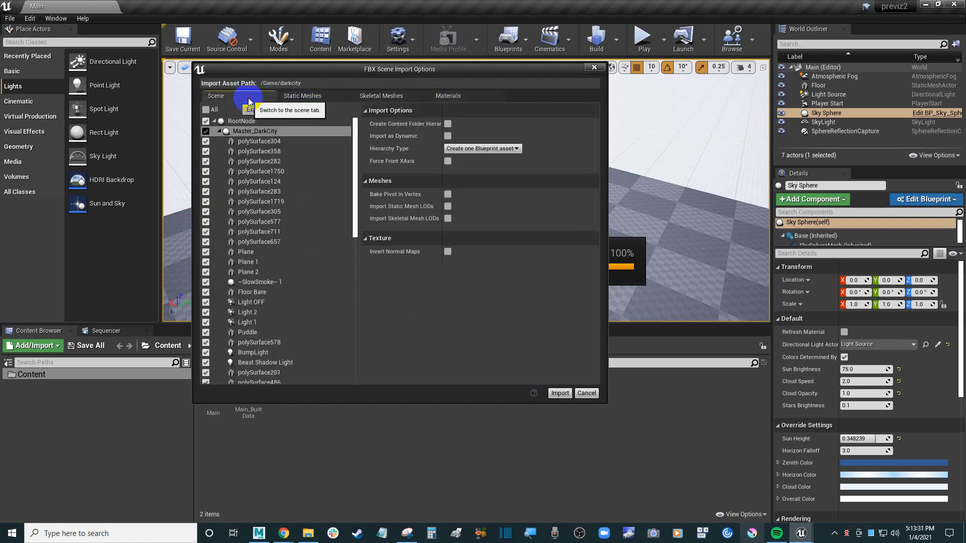
- Import the DarkCity_2 scene into the darkcity folder and close the message log
{"action": "left_click", "coordinate": [560, 394]}
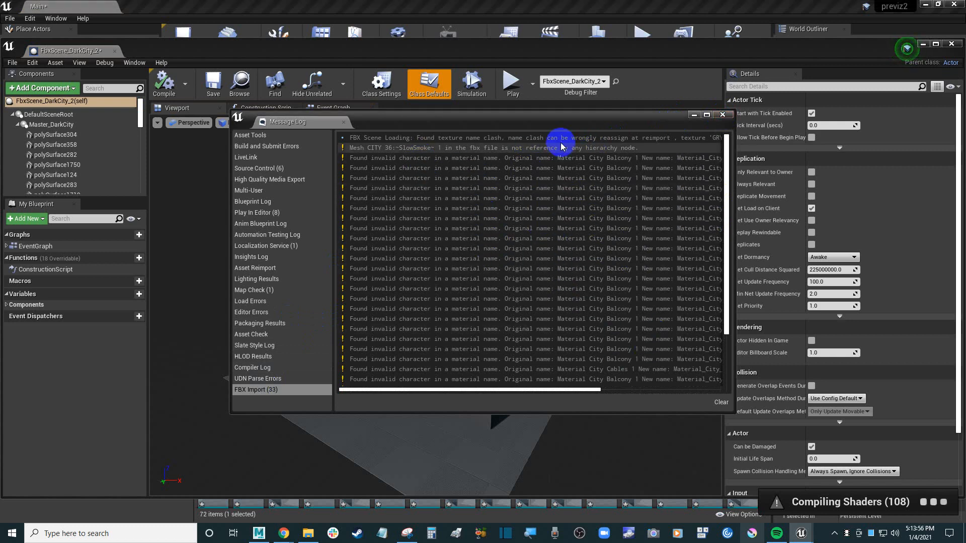
{"action": "left_click", "coordinate": [723, 116]}
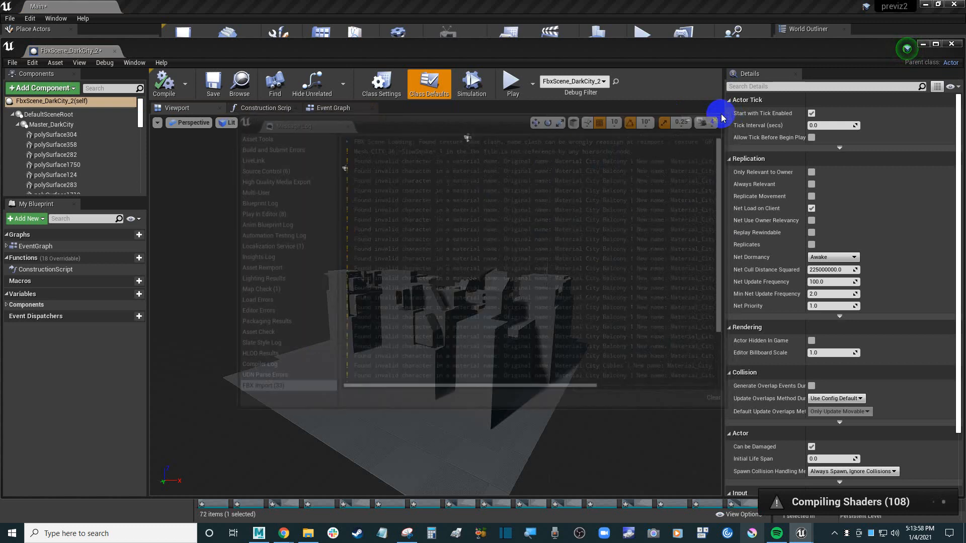
- Inspect the imported city in the FbxScene_DarkCity_2 blueprint, checking the polySurface304 and polySurface282 buildings, and close the blueprint window
{"action": "mouse_move", "coordinate": [488, 236]}
{"action": "left_mouse_down"}
{"action": "mouse_move", "coordinate": [493, 267]}
{"action": "mouse_move", "coordinate": [494, 252]}
{"action": "left_mouse_up"}
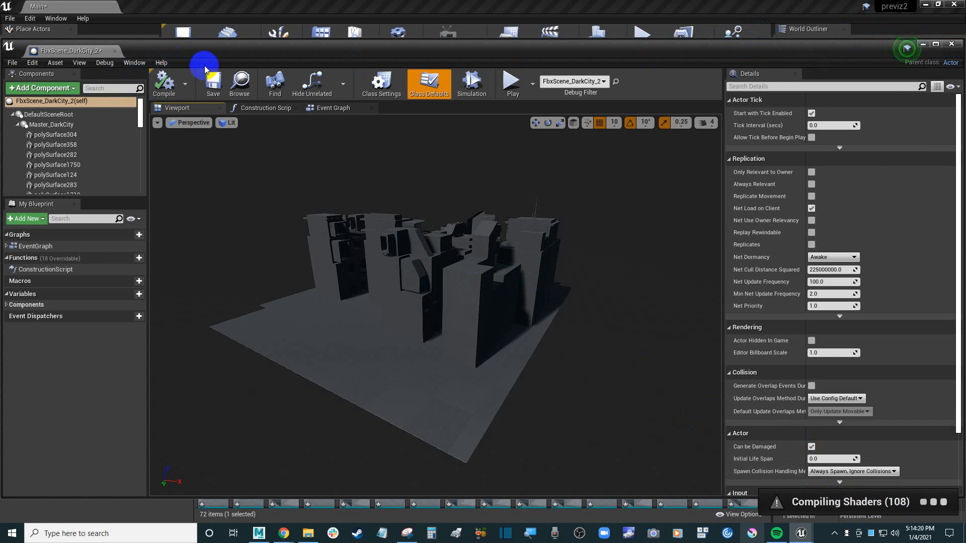
{"action": "mouse_move", "coordinate": [632, 48]}
{"action": "left_mouse_down"}
{"action": "mouse_move", "coordinate": [615, 54]}
{"action": "mouse_move", "coordinate": [642, 32]}
{"action": "left_mouse_up"}
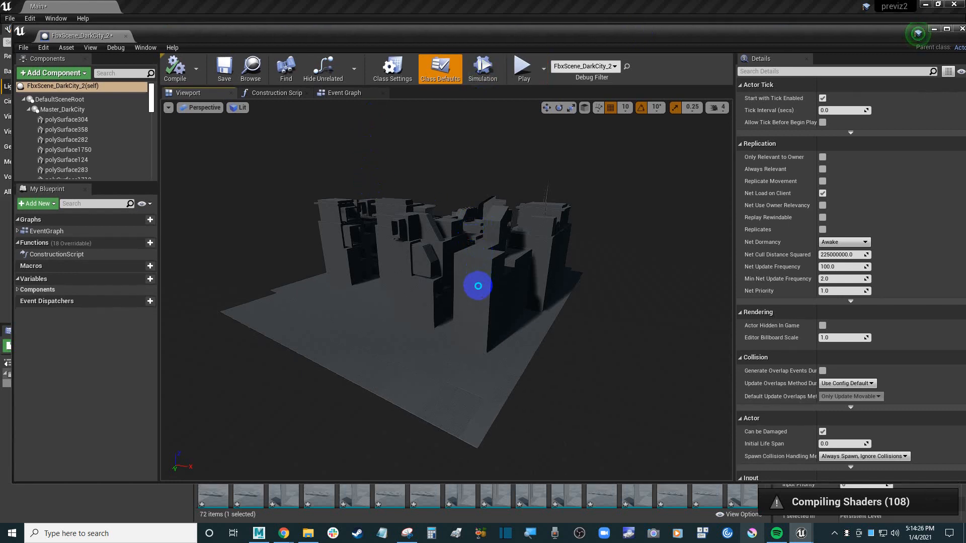
{"action": "left_click", "coordinate": [463, 273]}
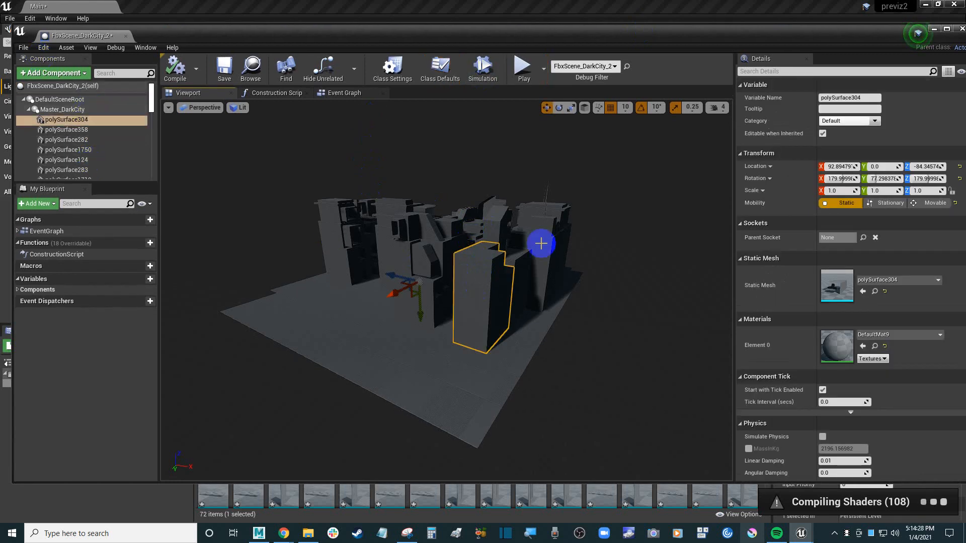
{"action": "left_click", "coordinate": [421, 223]}
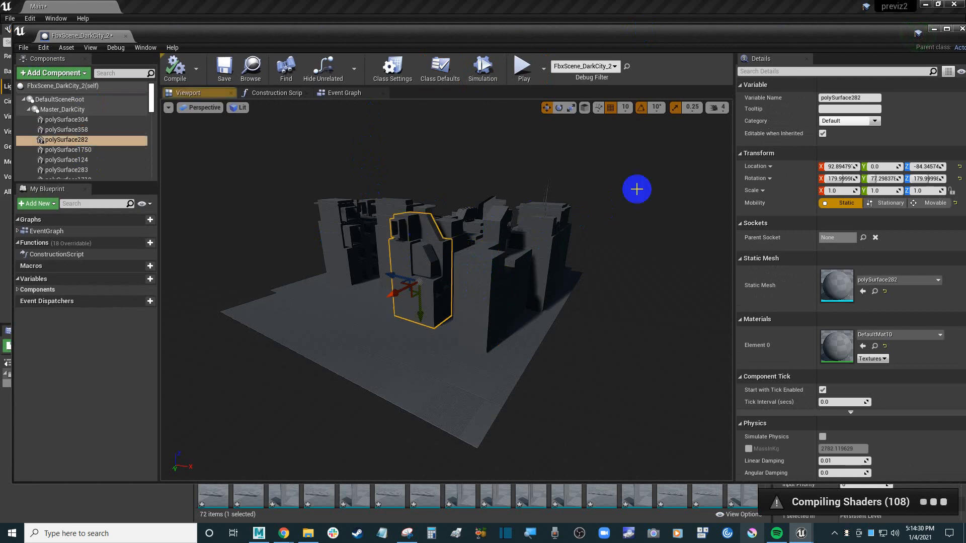
{"action": "left_click", "coordinate": [962, 29]}
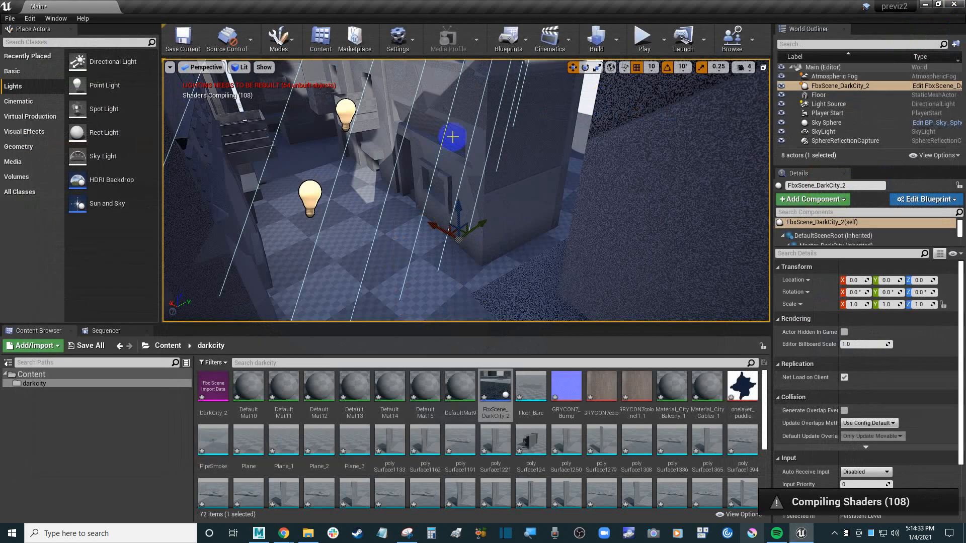
- Look around the imported city in the level and focus the view on FbxScene_DarkCity_2
{"action": "right_click_drag", "start_coordinate": [466, 147], "coordinate": [471, 129]}
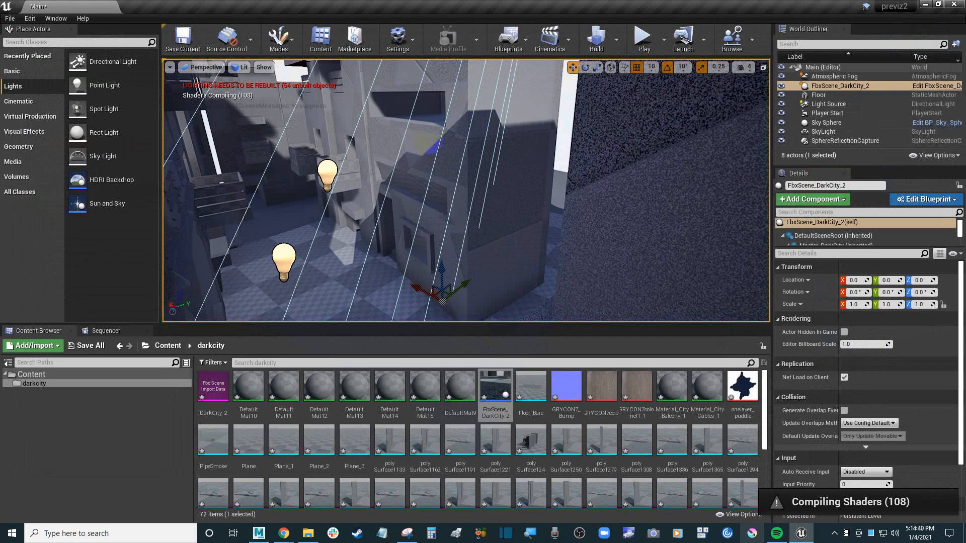
{"action": "right_click_drag", "start_coordinate": [429, 143], "coordinate": [446, 134]}
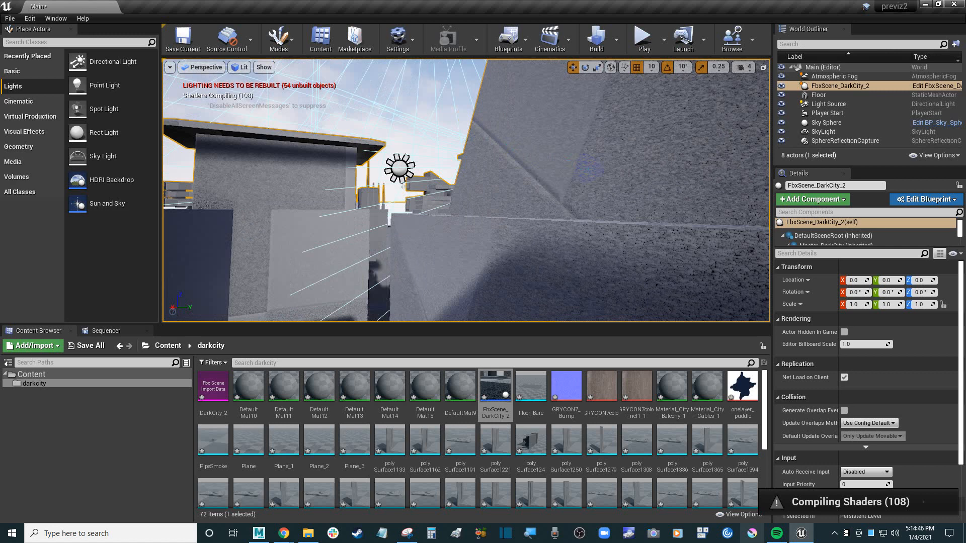
{"action": "right_click_drag", "start_coordinate": [589, 167], "coordinate": [617, 173]}
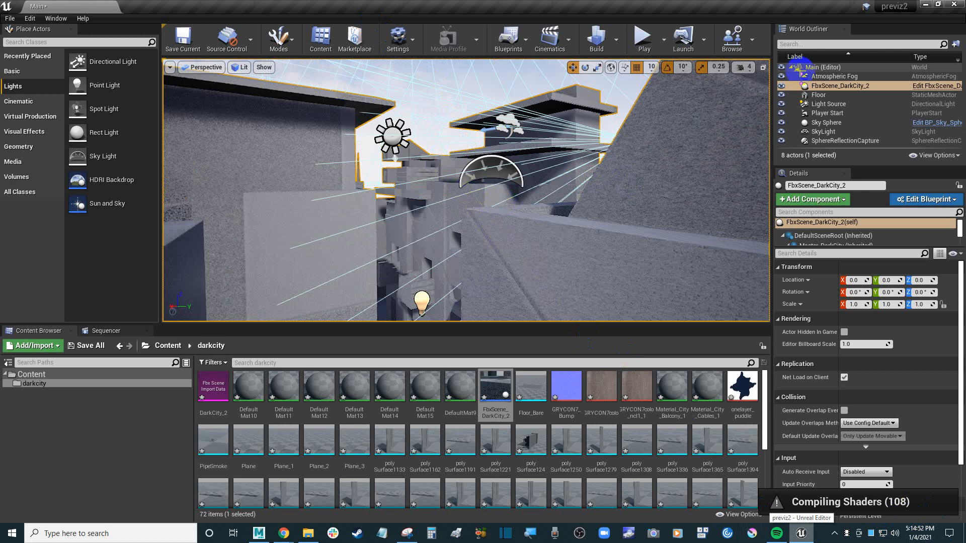
{"action": "double_click", "coordinate": [847, 85]}
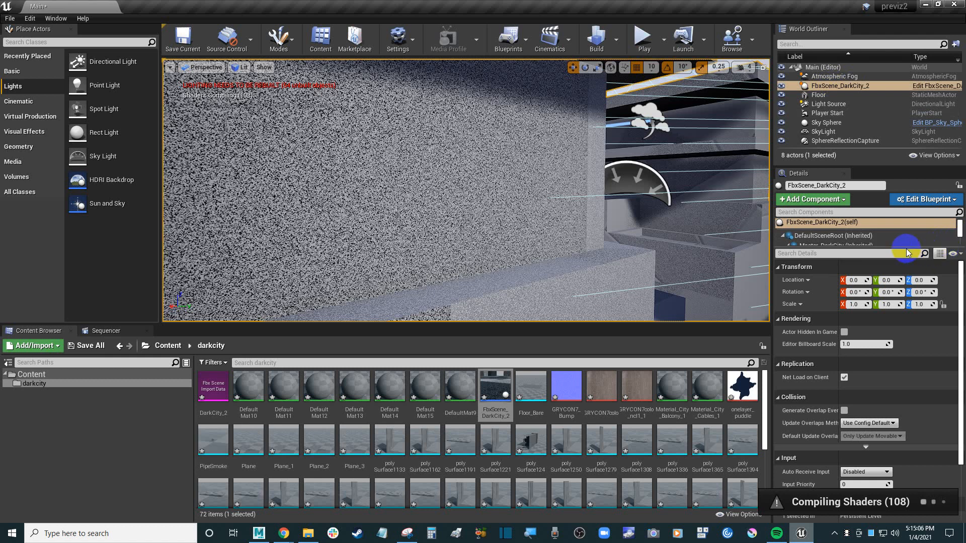
- Enlarge the component list of FbxScene_DarkCity_2 and inspect its Master_DarkCity, polySurface358 and Puddle components
{"action": "left_click_drag", "start_coordinate": [908, 246], "coordinate": [913, 294]}
{"action": "left_click", "coordinate": [820, 86]}
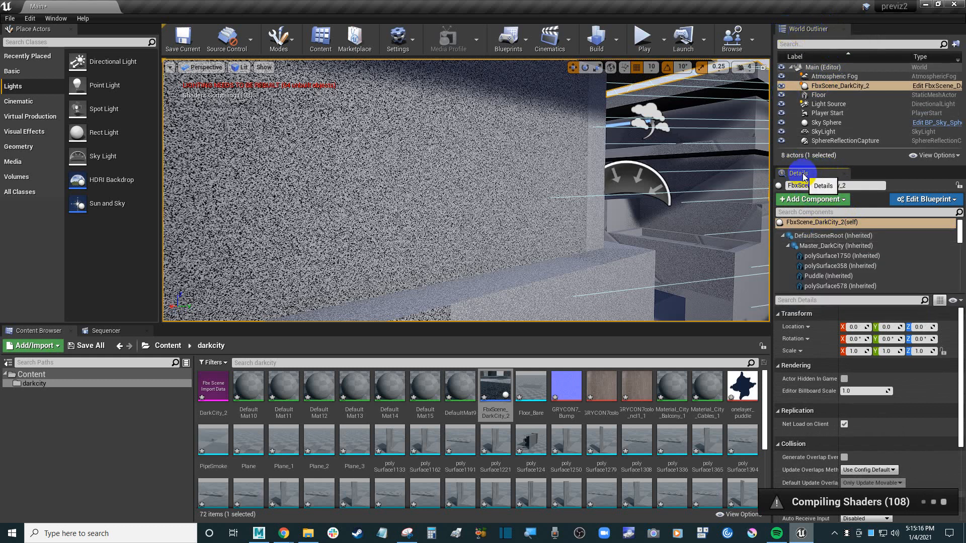
{"action": "left_click", "coordinate": [848, 236]}
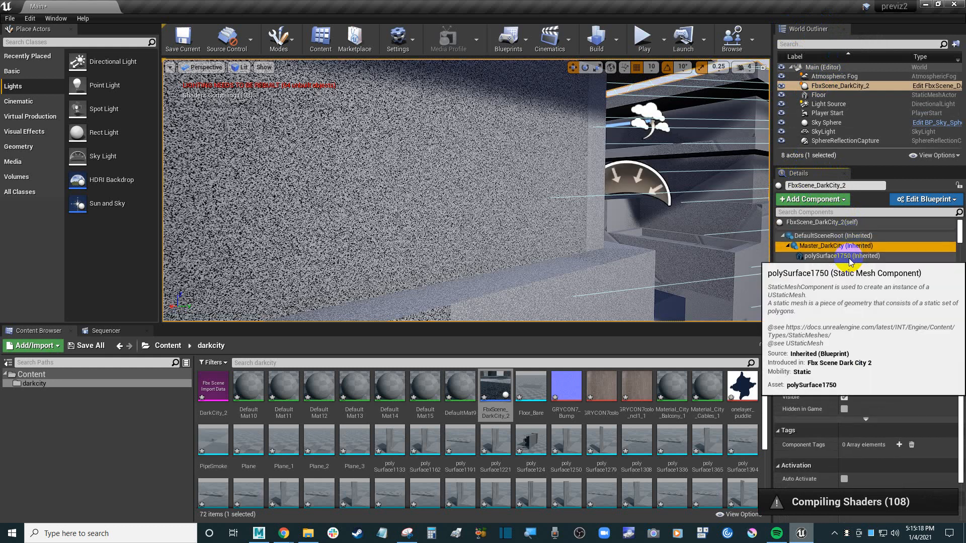
{"action": "left_click", "coordinate": [839, 266]}
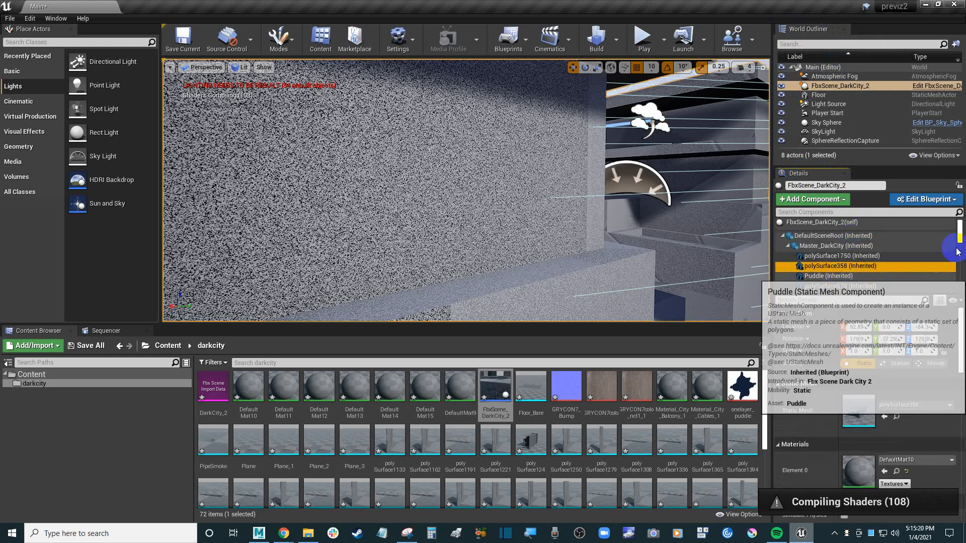
{"action": "mouse_move", "coordinate": [961, 237]}
{"action": "left_mouse_down"}
{"action": "mouse_move", "coordinate": [962, 268]}
{"action": "mouse_move", "coordinate": [961, 220]}
{"action": "left_mouse_up"}
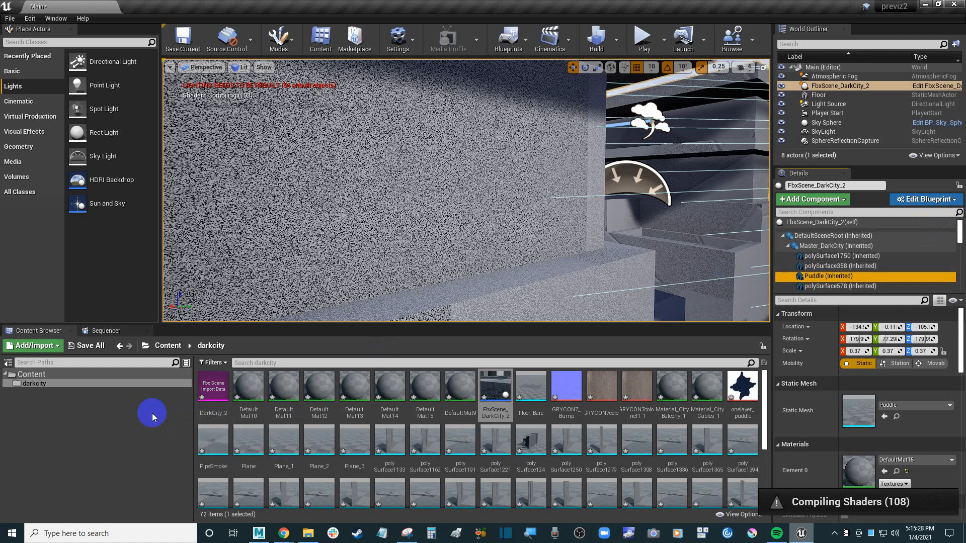
- Compare the Content root with the darkcity folder and examine the imported materials, textures and meshes in darkcity
{"action": "left_click", "coordinate": [42, 375]}
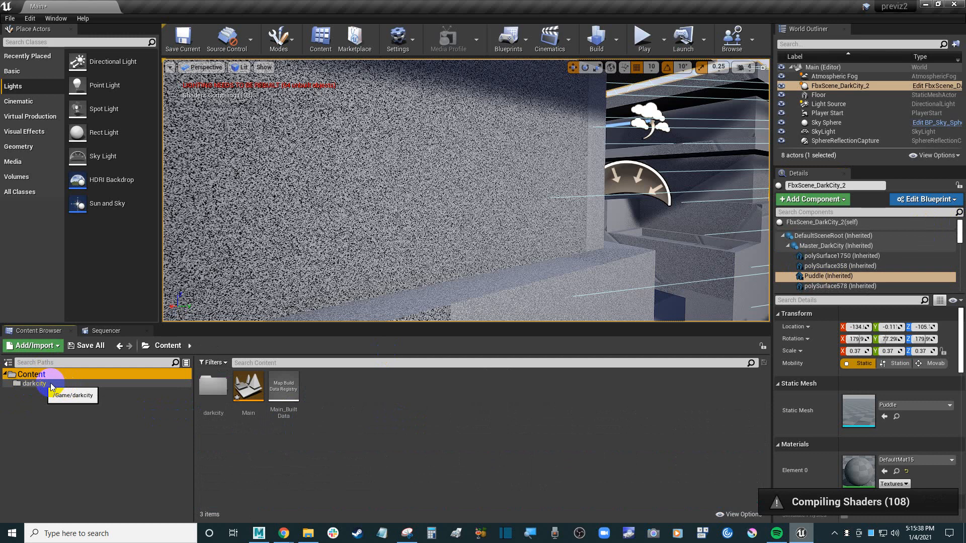
{"action": "left_click", "coordinate": [51, 384]}
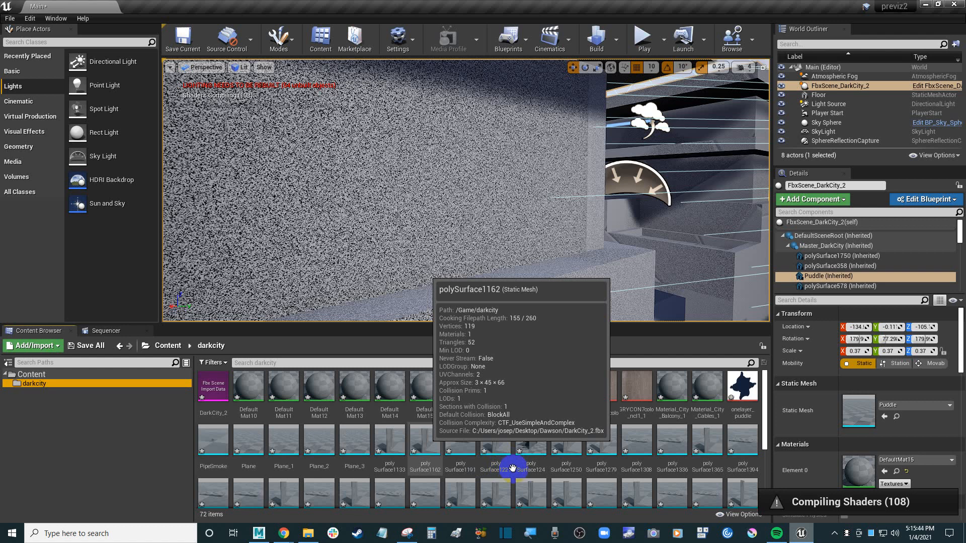
{"action": "left_click", "coordinate": [766, 420]}
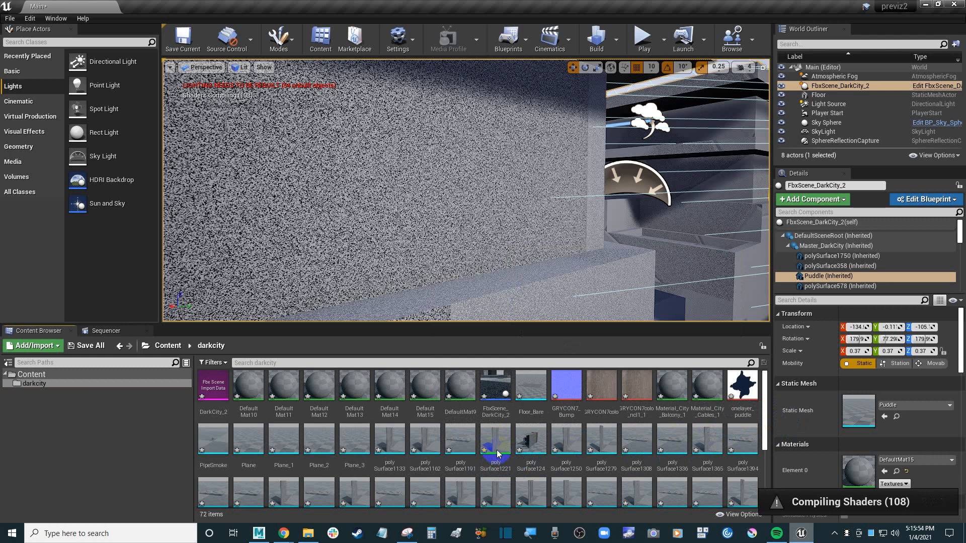
{"action": "scroll", "coordinate": [497, 450], "scroll_direction": "down", "scroll_amount": 1}
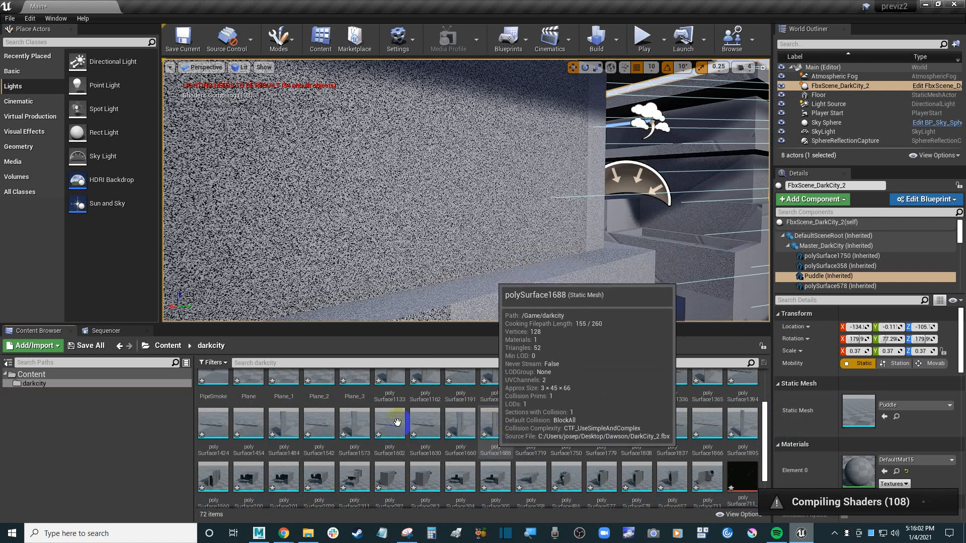
{"action": "left_click", "coordinate": [57, 347]}
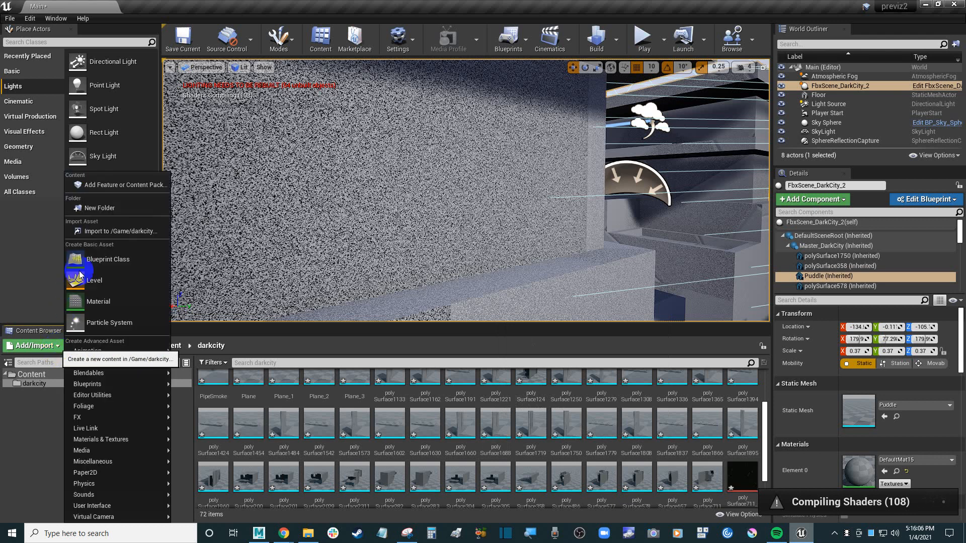
{"action": "left_click", "coordinate": [128, 231]}
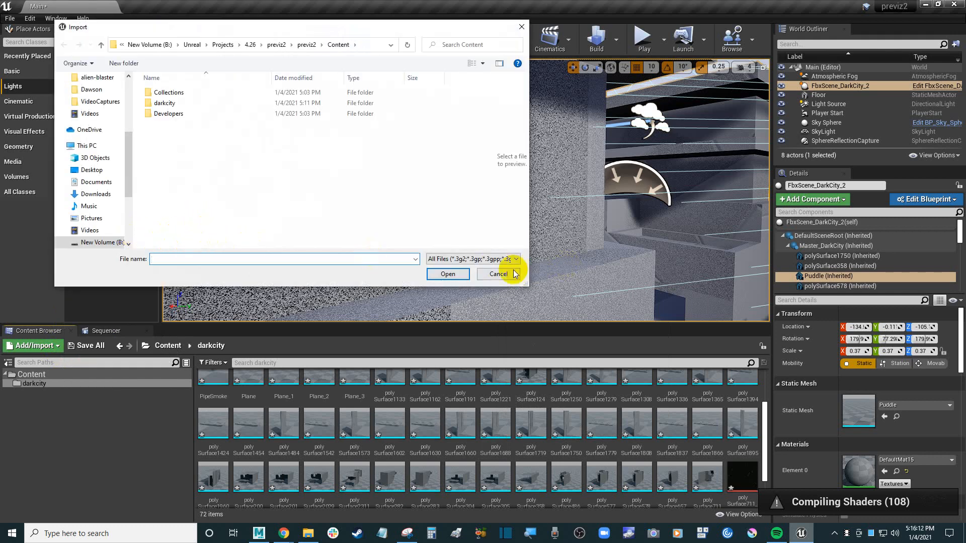
{"action": "left_click", "coordinate": [499, 273]}
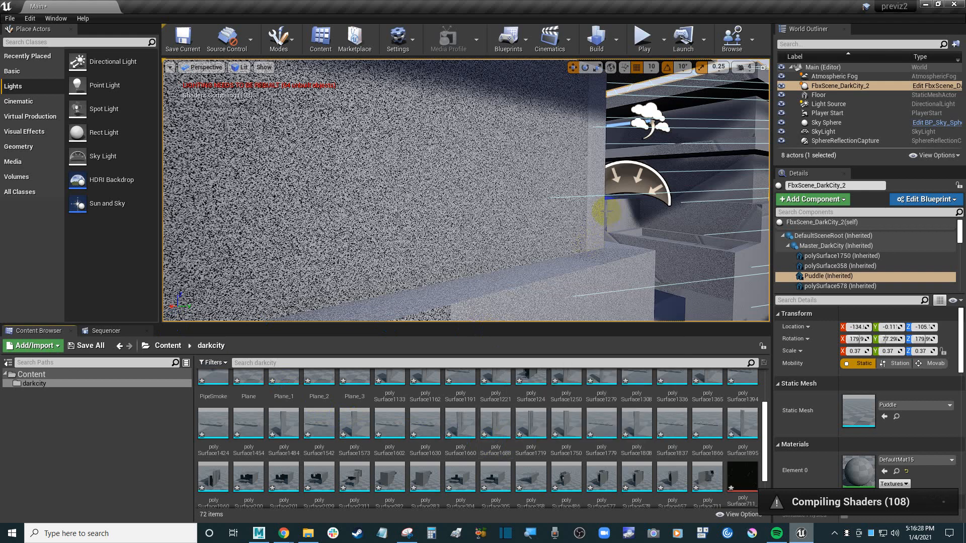
- Return to the Content root folder of the project
{"action": "left_click_drag", "start_coordinate": [596, 206], "coordinate": [726, 271]}
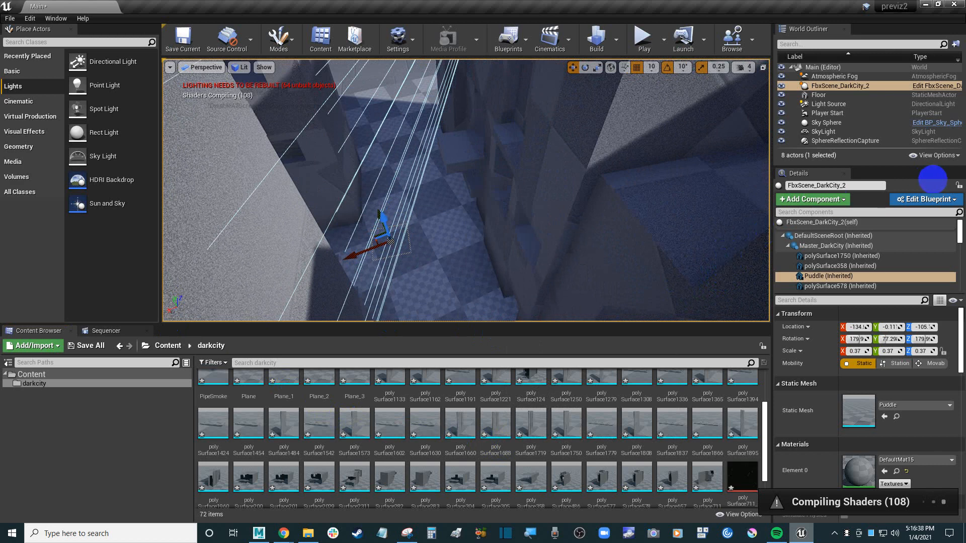
{"action": "right_click_drag", "start_coordinate": [594, 210], "coordinate": [597, 205]}
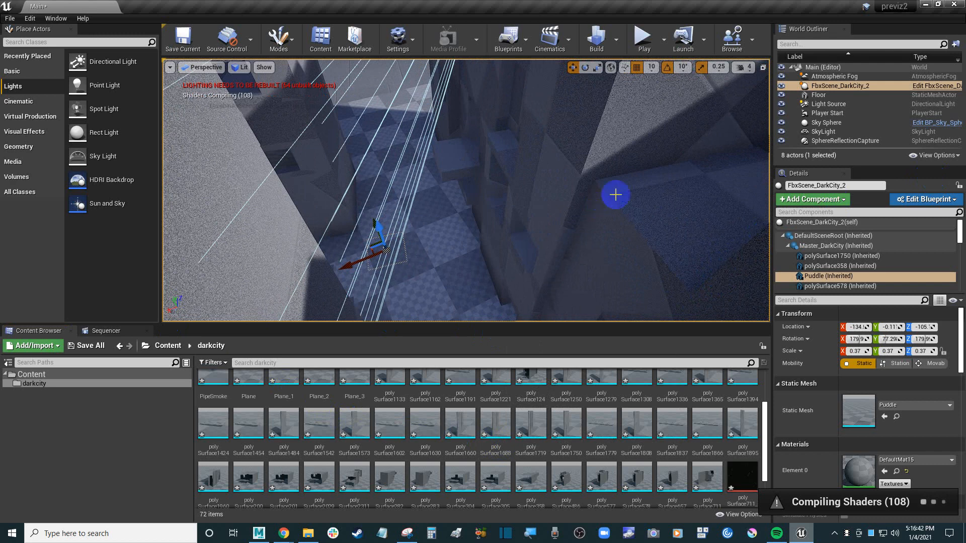
{"action": "left_click", "coordinate": [49, 374]}
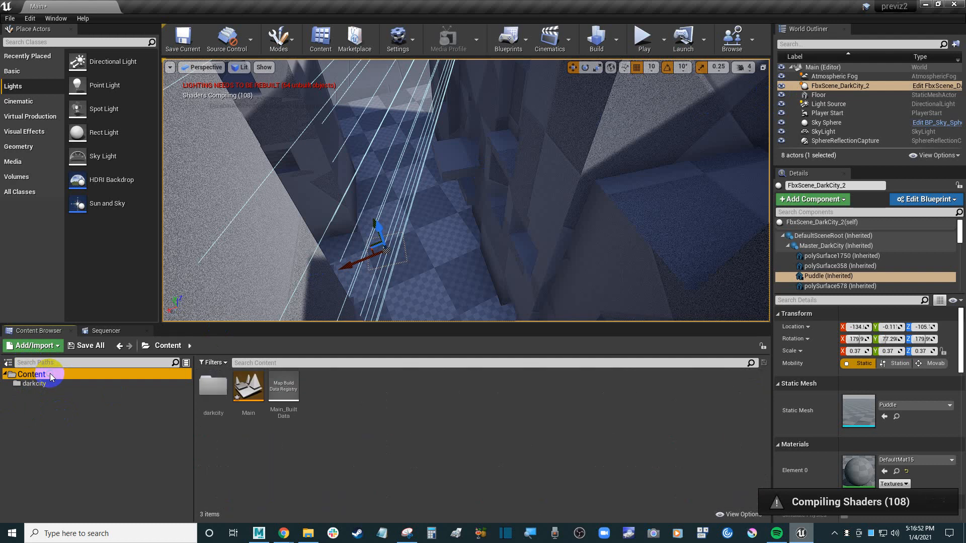
- Create a folder named pepe under the Content root of the project
{"action": "right_click", "coordinate": [49, 373]}
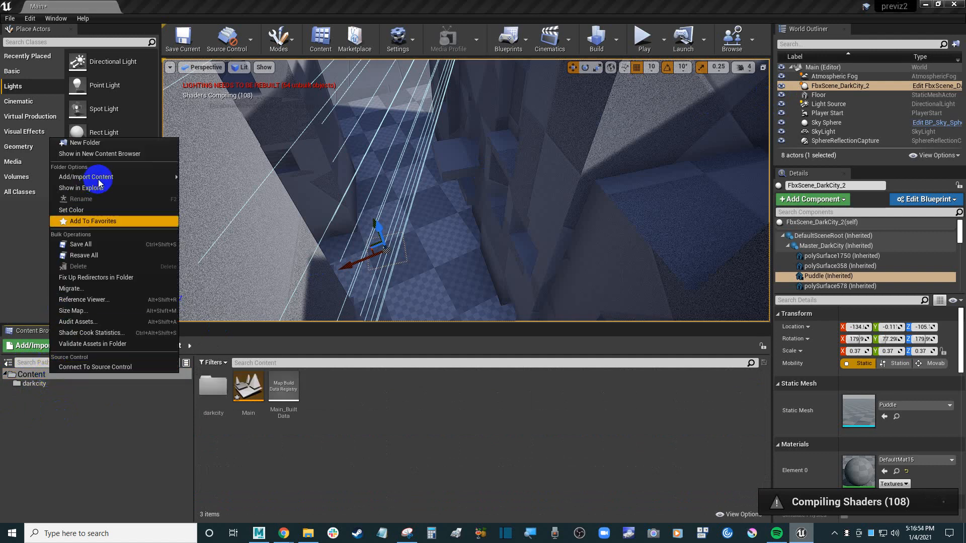
{"action": "left_click", "coordinate": [85, 143]}
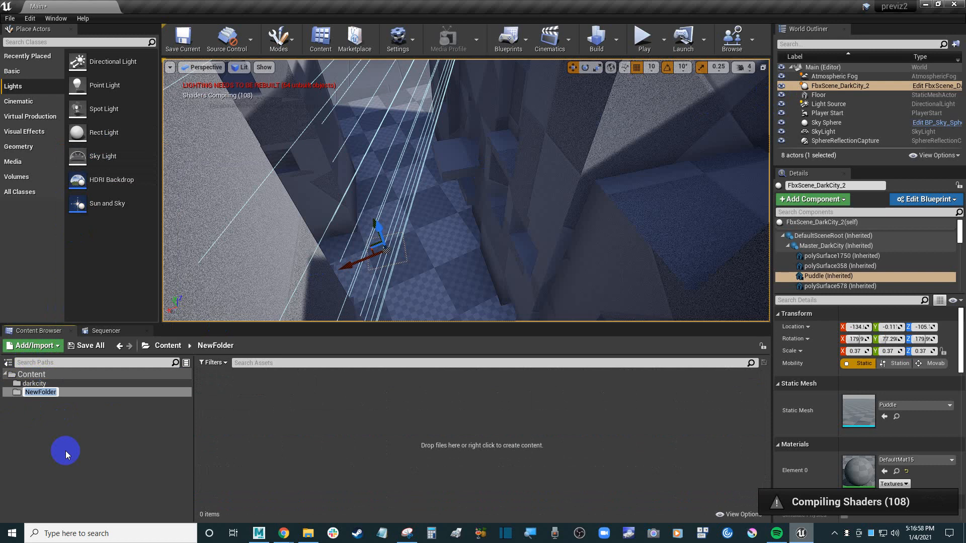
{"action": "type", "text": "pepe"}
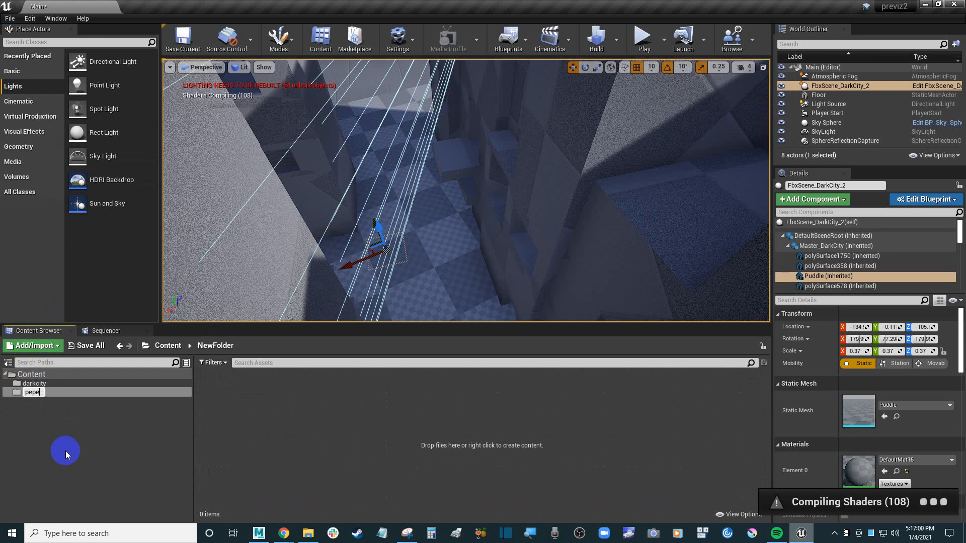
{"action": "key", "text": "Return"}
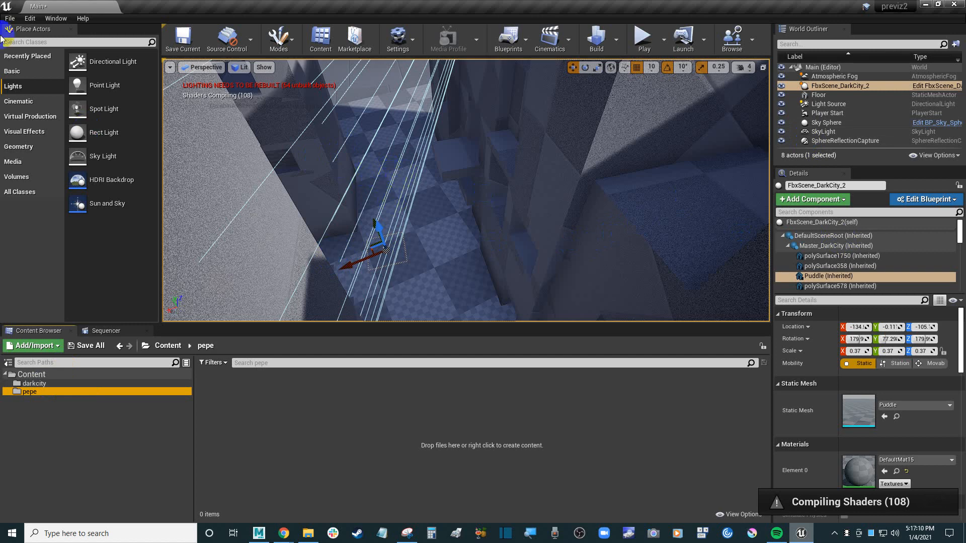
- View the whole imported city from above and select the Master_DarkCity component of FbxScene_DarkCity_2
{"action": "left_click", "coordinate": [11, 19]}
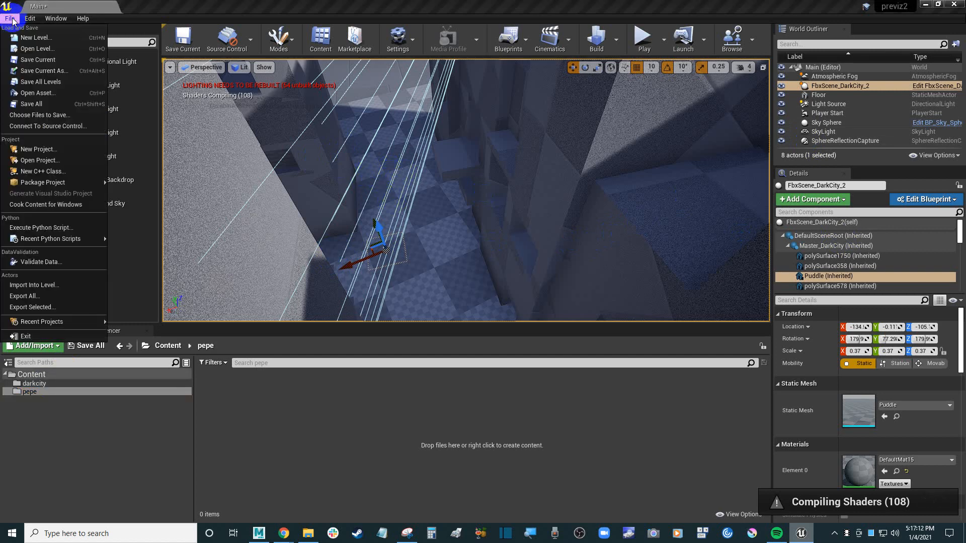
{"action": "left_click", "coordinate": [56, 18]}
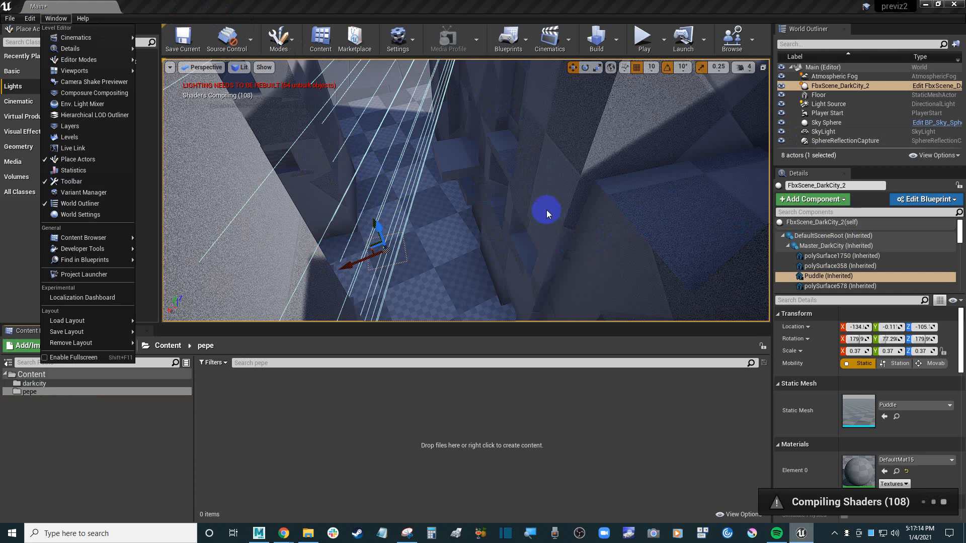
{"action": "left_click", "coordinate": [447, 184]}
{"action": "scroll", "coordinate": [446, 184], "scroll_direction": "down", "scroll_amount": 6}
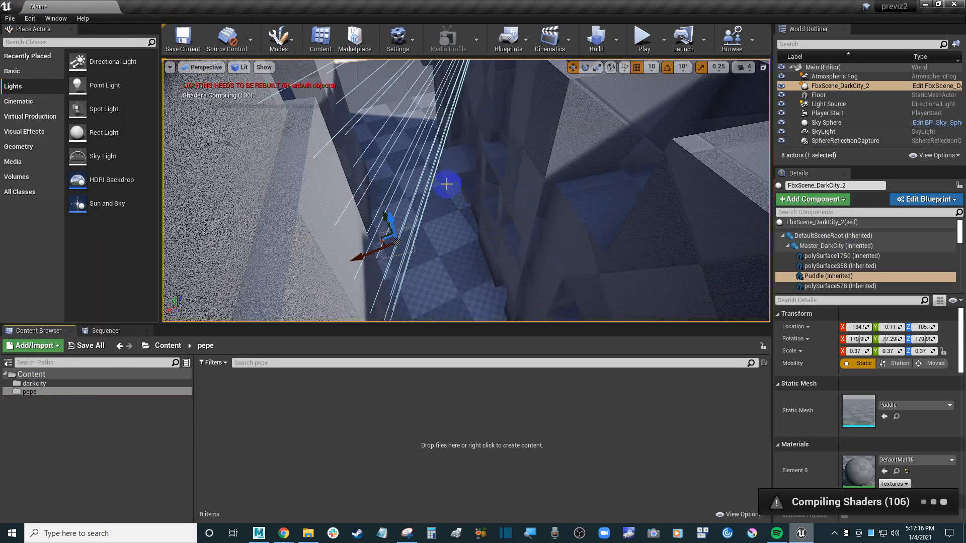
{"action": "scroll", "coordinate": [447, 184], "scroll_direction": "down", "scroll_amount": 5}
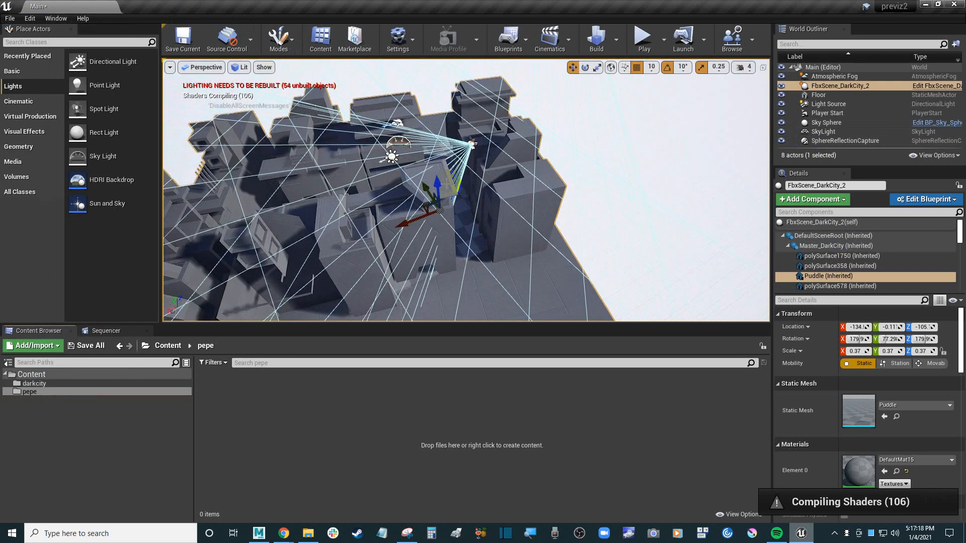
{"action": "mouse_move", "coordinate": [477, 189]}
{"action": "right_mouse_down"}
{"action": "mouse_move", "coordinate": [421, 182]}
{"action": "mouse_move", "coordinate": [427, 199]}
{"action": "mouse_move", "coordinate": [489, 186]}
{"action": "right_mouse_up"}
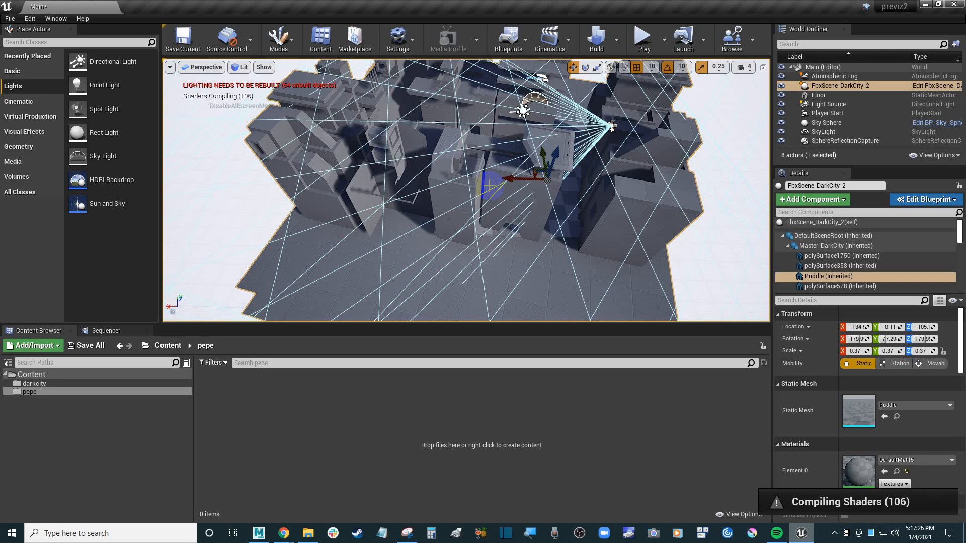
{"action": "left_click", "coordinate": [843, 247]}
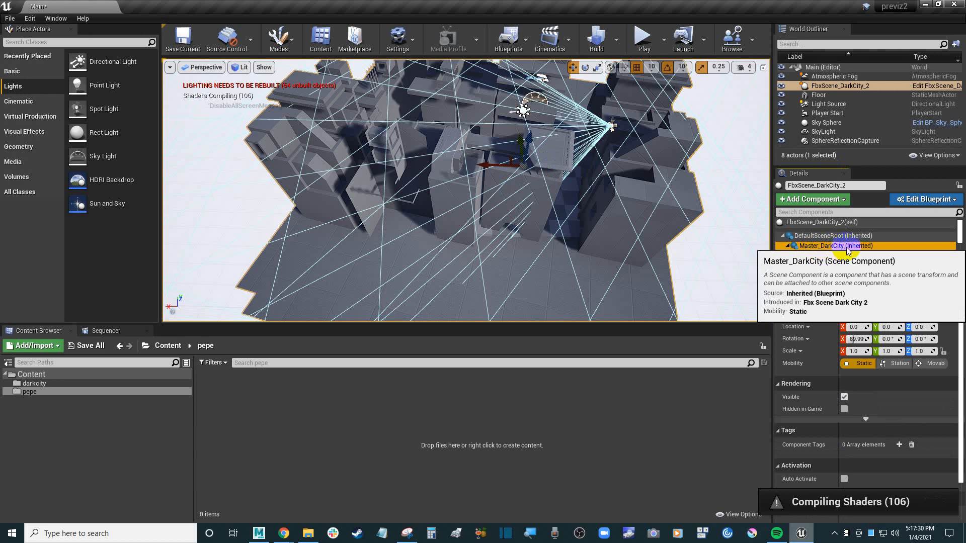
- Switch to MotionBuilder, set the reference mode to global, and inspect Master_DarkCity within the whole city in the Producer Perspective view
{"action": "left_click", "coordinate": [259, 533]}
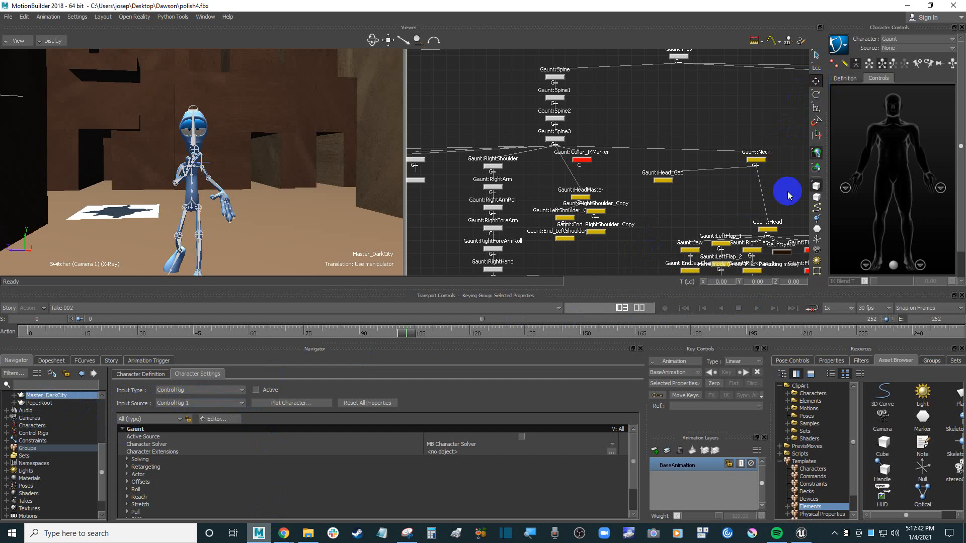
{"action": "left_click", "coordinate": [816, 66]}
{"action": "left_click", "coordinate": [830, 67]}
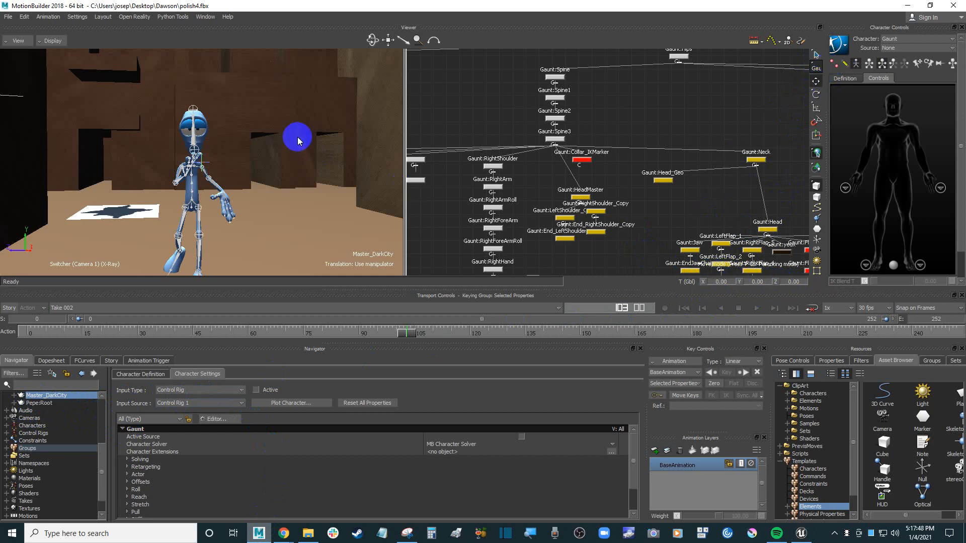
{"action": "key", "text": "ctrl+e"}
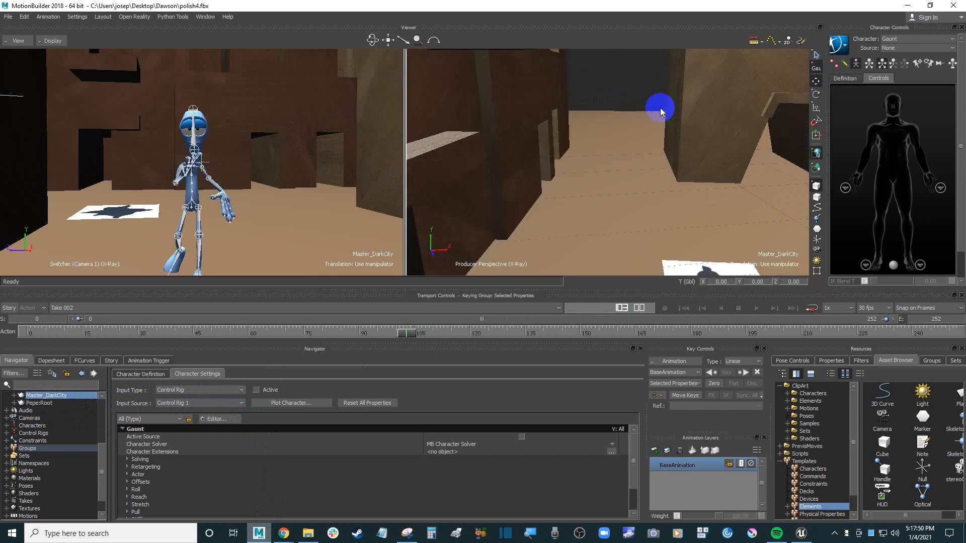
{"action": "key", "text": "a"}
{"action": "left_click_drag", "start_coordinate": [611, 115], "coordinate": [568, 171], "text": "ctrl+shift"}
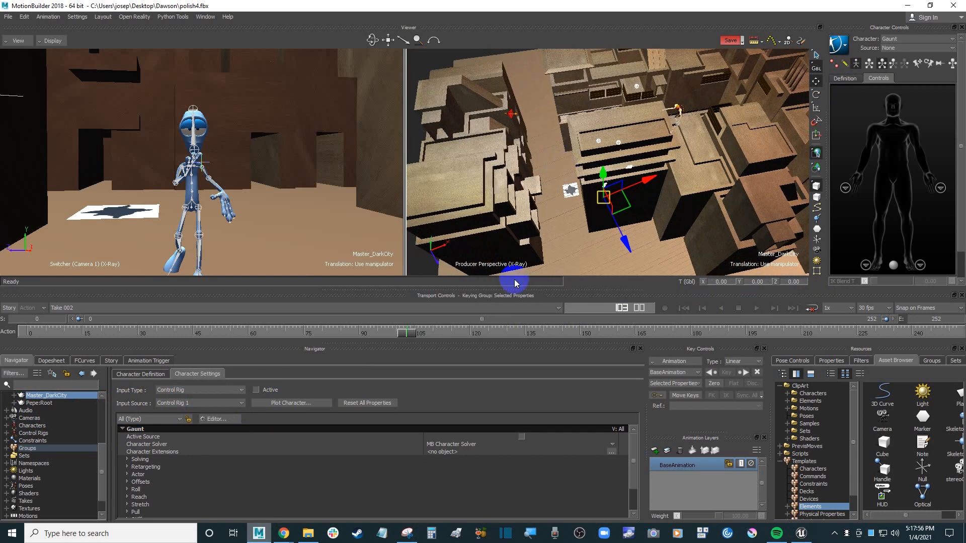
- Switch back to Unreal Engine, glance at the darkcity folder's assets and open the empty pepe folder
{"action": "left_click", "coordinate": [801, 534]}
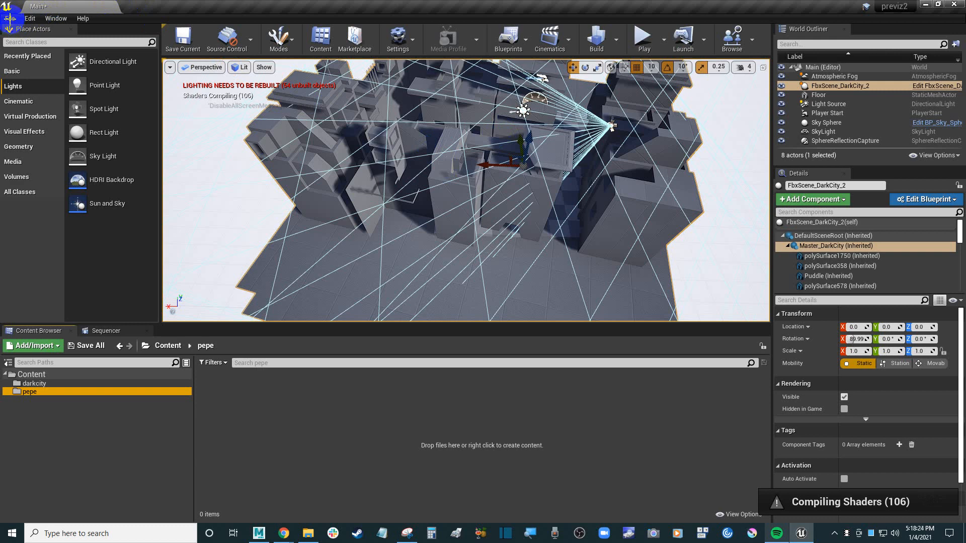
{"action": "left_click", "coordinate": [67, 384]}
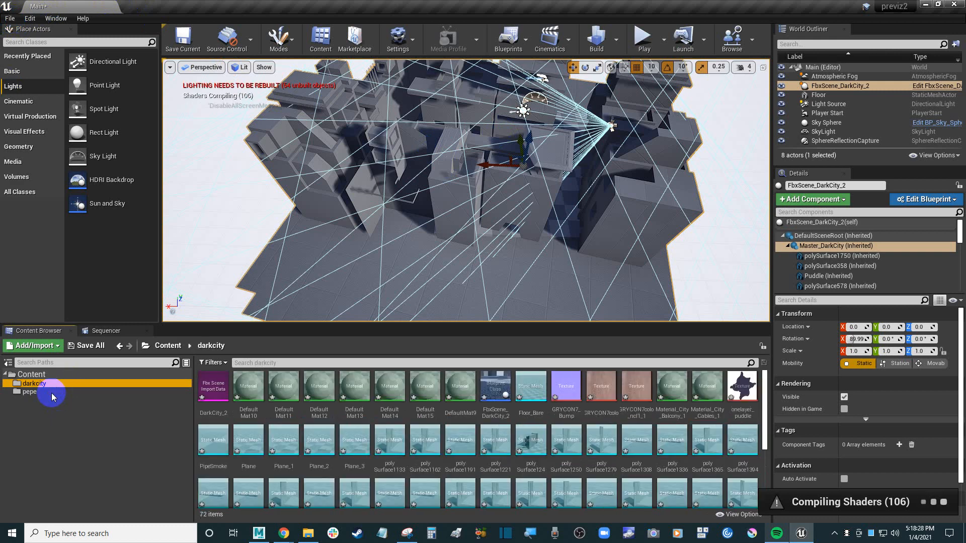
{"action": "left_click", "coordinate": [52, 393]}
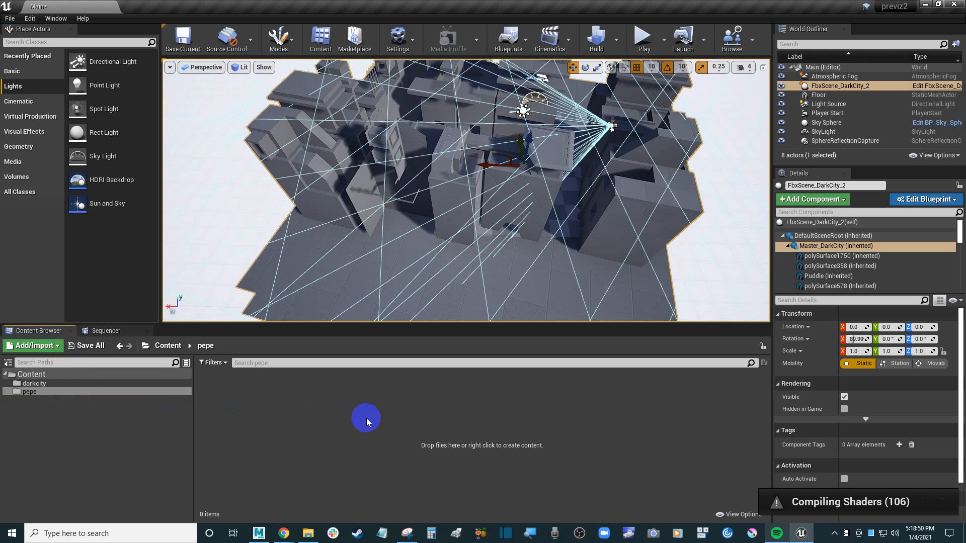
- Start an import into the pepe folder and choose Pepe_Tpose.fbx from the Dawson folder on the Desktop
{"action": "left_click", "coordinate": [59, 348]}
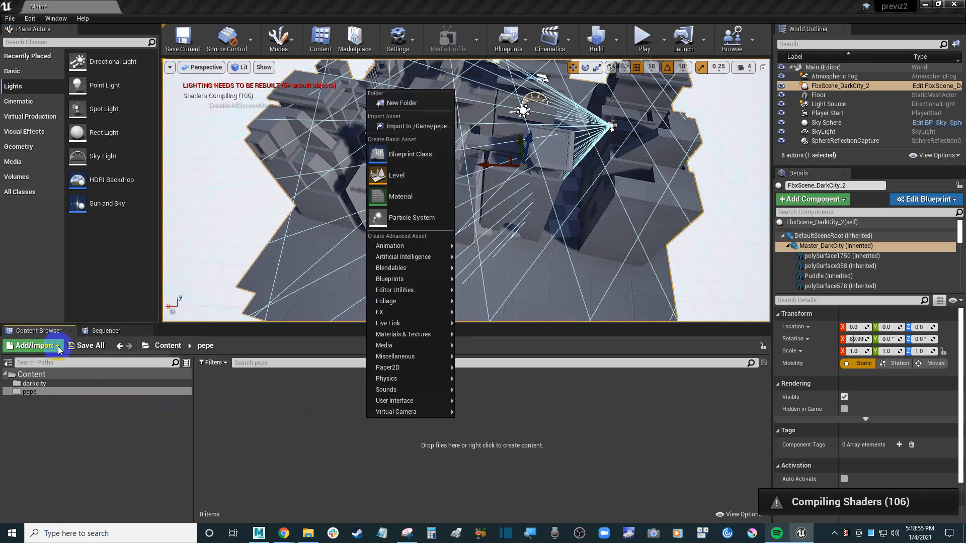
{"action": "left_click", "coordinate": [428, 126]}
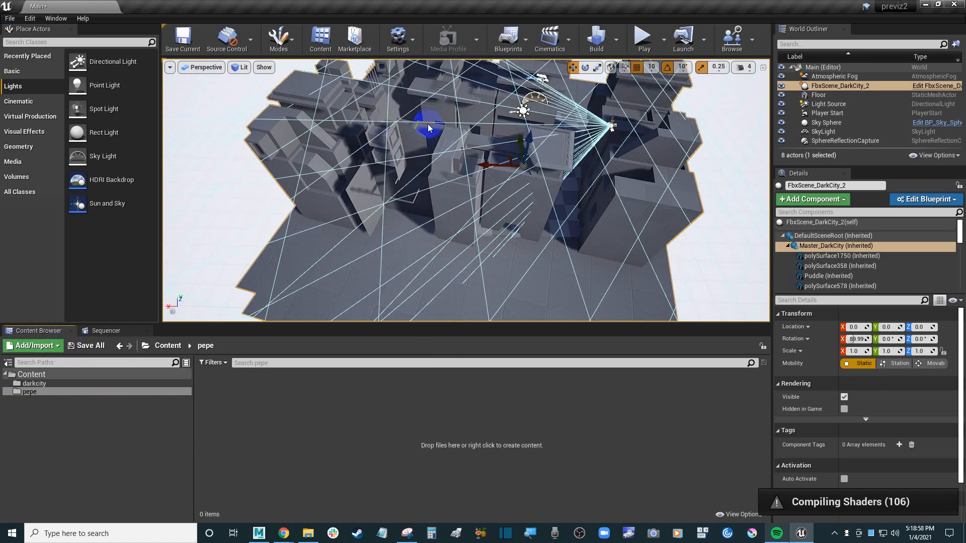
{"action": "left_click_drag", "start_coordinate": [288, 31], "coordinate": [326, 59]}
{"action": "scroll", "coordinate": [118, 108], "scroll_direction": "up", "scroll_amount": 5}
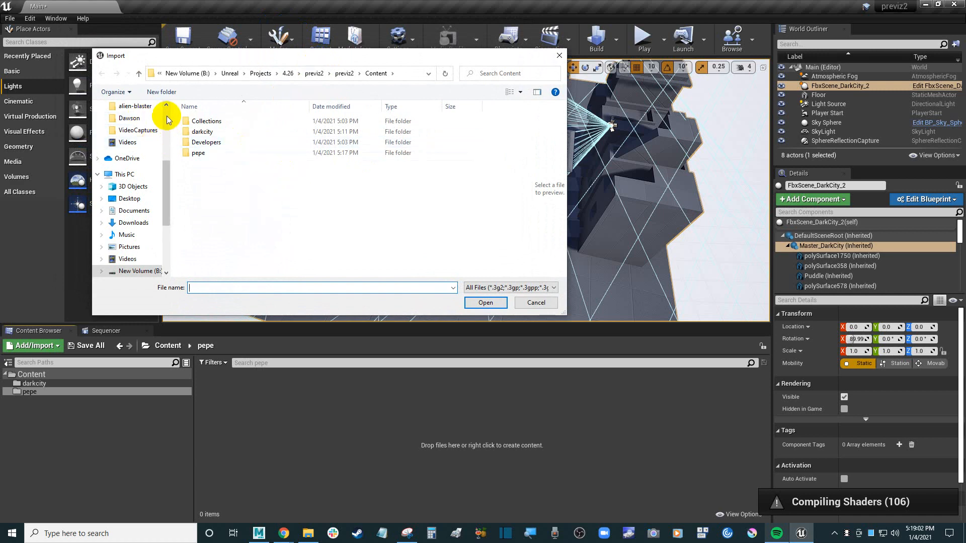
{"action": "left_click", "coordinate": [129, 125]}
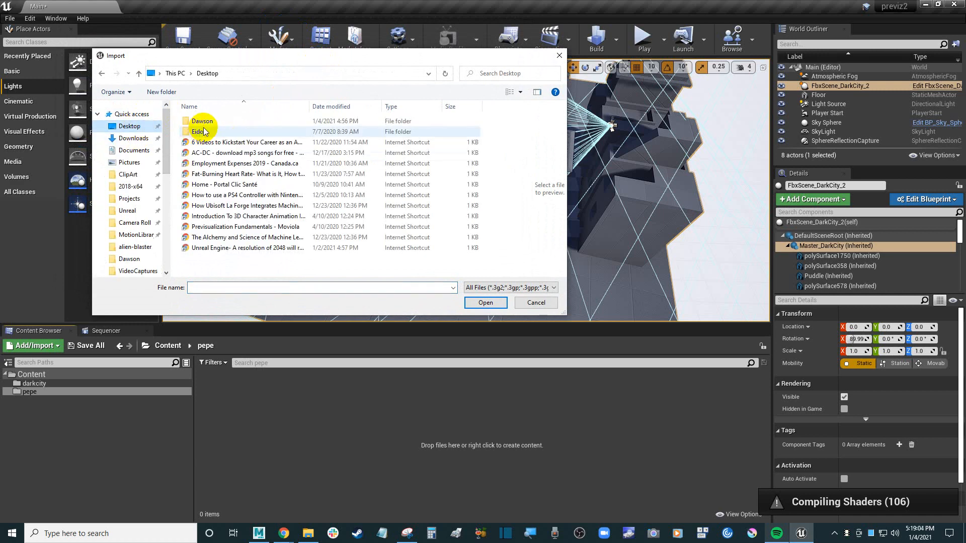
{"action": "double_click", "coordinate": [204, 122]}
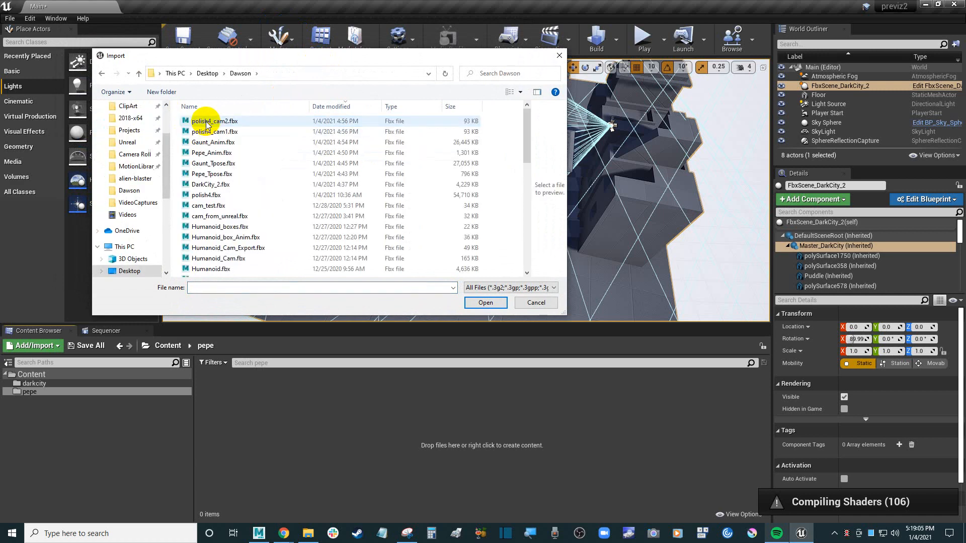
{"action": "double_click", "coordinate": [226, 174]}
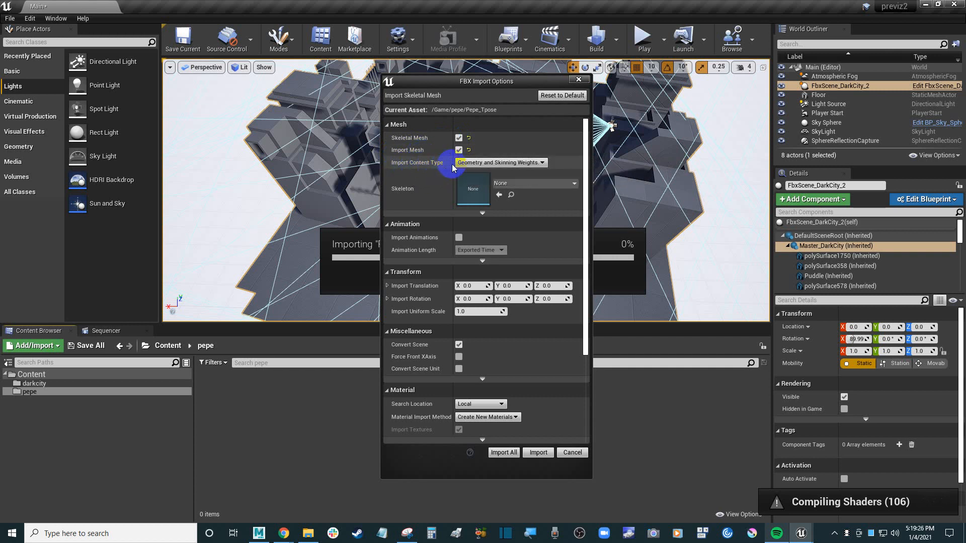
- Import all of Pepe_Tpose as a skeletal mesh with Geometry and Skinning Weights, and dismiss the message log
{"action": "left_click", "coordinate": [537, 164]}
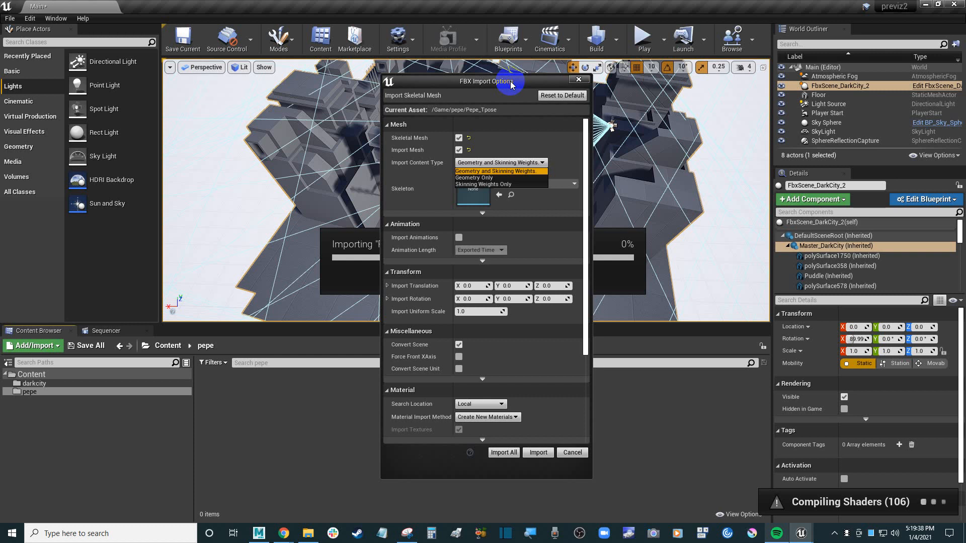
{"action": "left_click", "coordinate": [537, 172]}
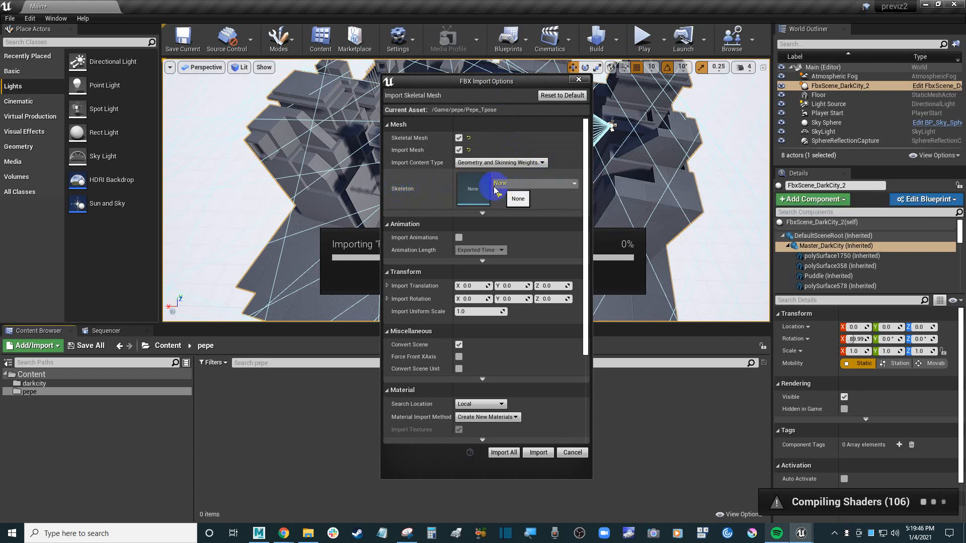
{"action": "left_click", "coordinate": [540, 454]}
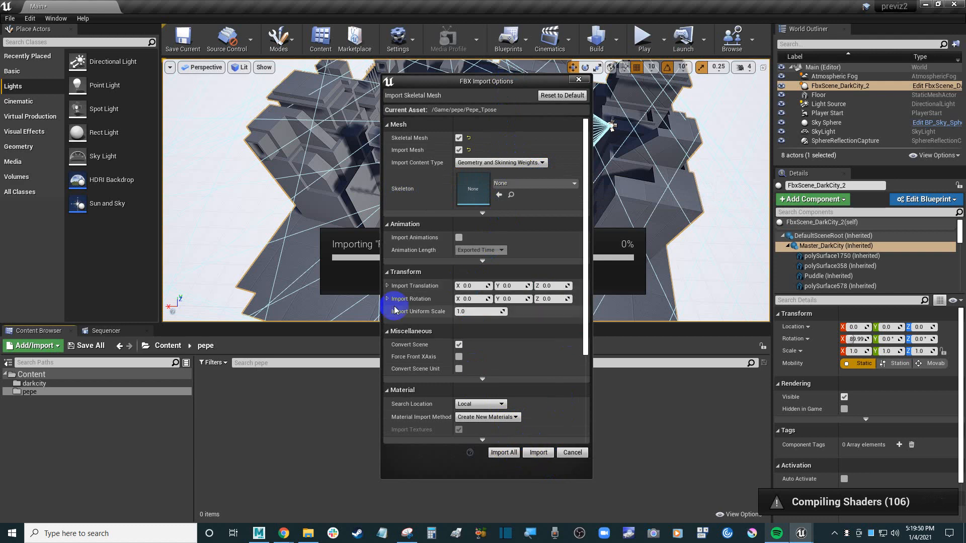
{"action": "left_click", "coordinate": [505, 453]}
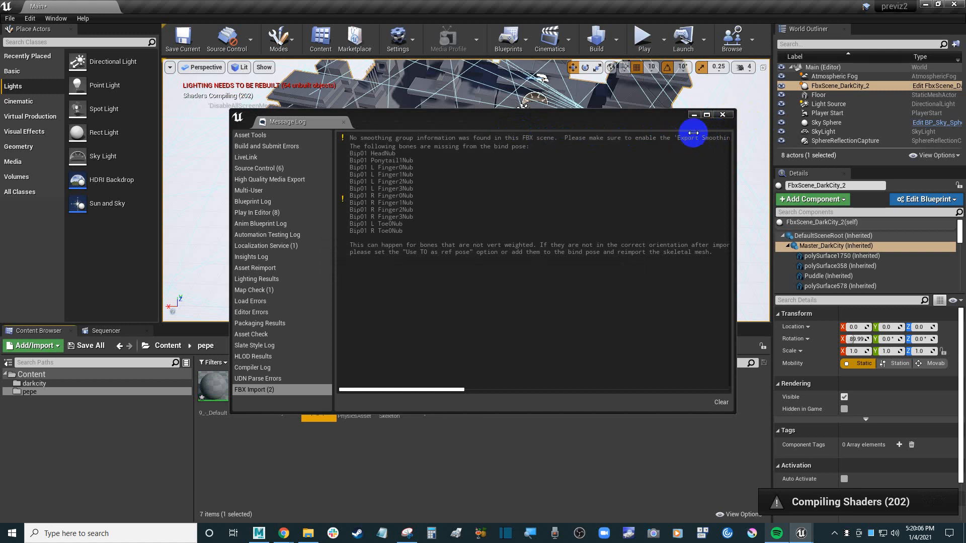
{"action": "left_click", "coordinate": [723, 116]}
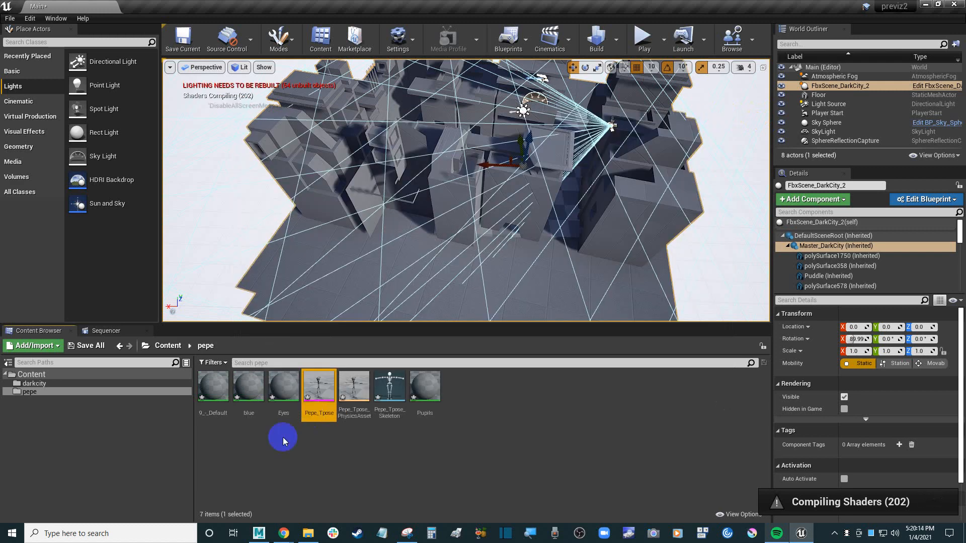
- Inspect the imported Pepe_Tpose mesh, its physics asset, its skeleton and the Pupils material in the pepe folder
{"action": "left_click", "coordinate": [252, 428]}
{"action": "left_click", "coordinate": [316, 392]}
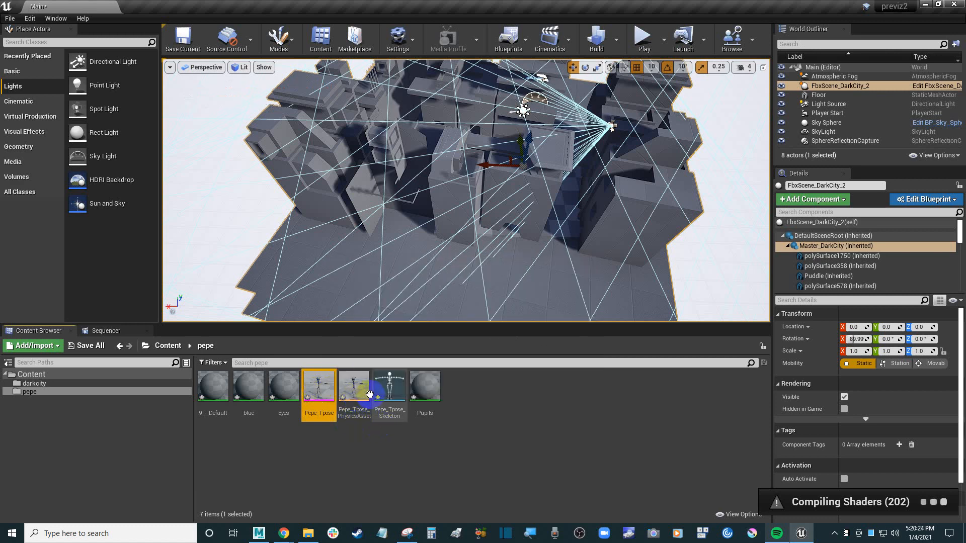
{"action": "left_click", "coordinate": [361, 394]}
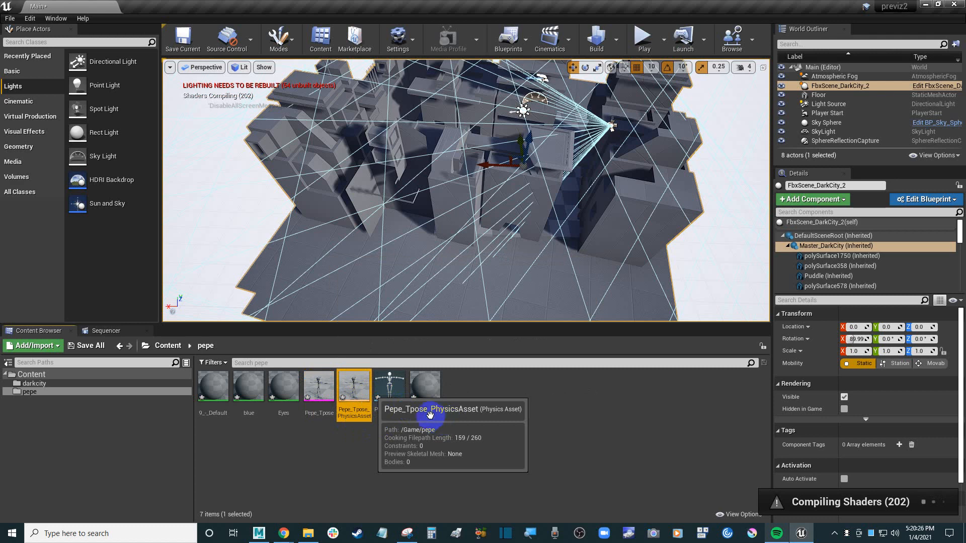
{"action": "left_click", "coordinate": [390, 386]}
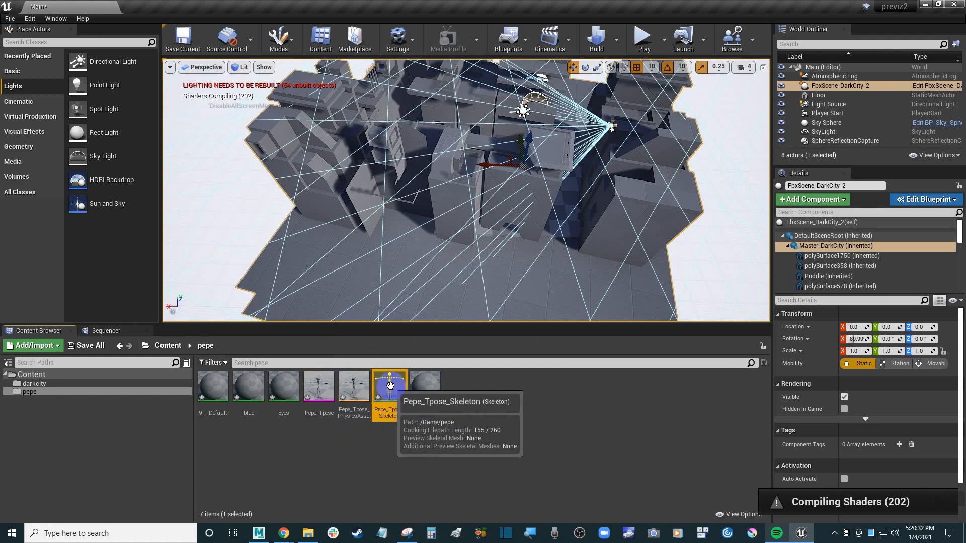
{"action": "left_click", "coordinate": [431, 380]}
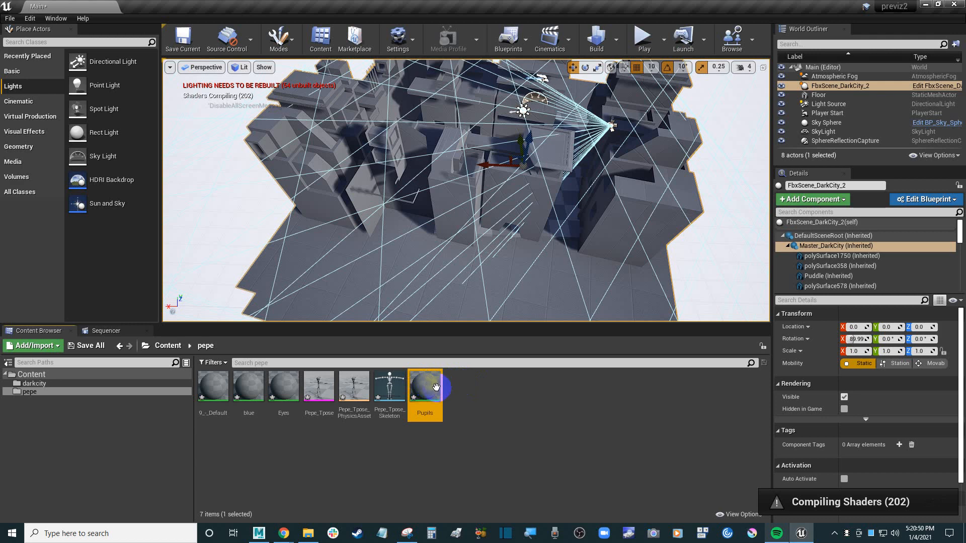
- Open the Pupils material to examine its node graph, then close it and return to the pepe folder
{"action": "double_click", "coordinate": [435, 387]}
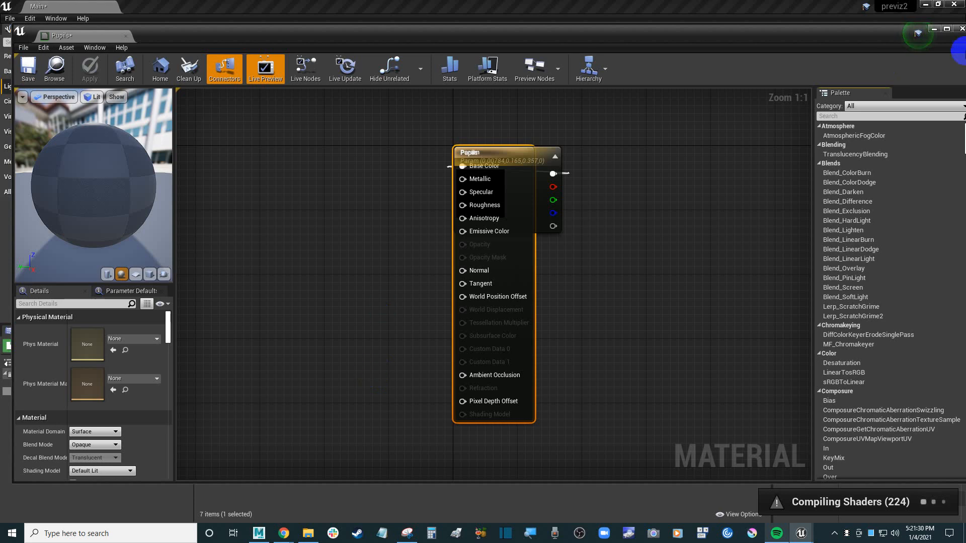
{"action": "left_click", "coordinate": [961, 28]}
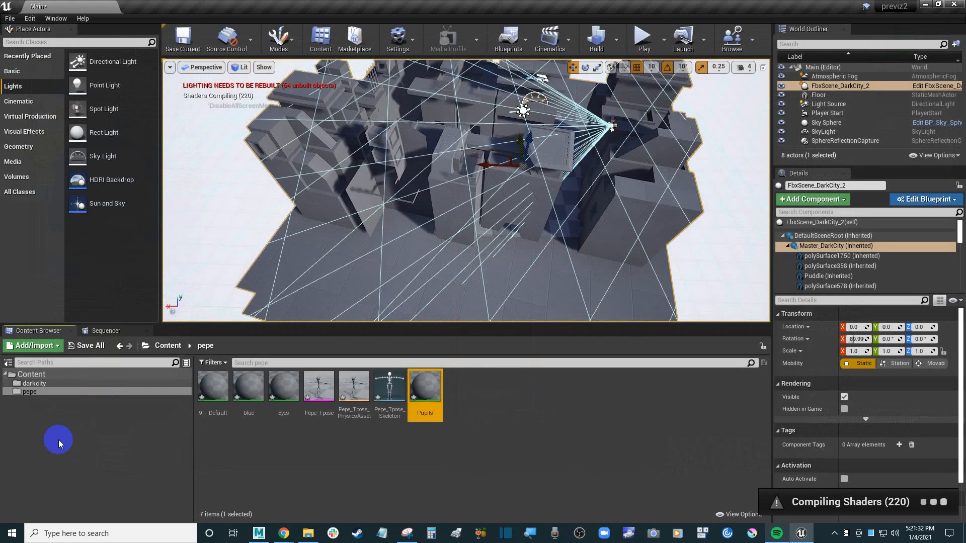
{"action": "left_click", "coordinate": [47, 420]}
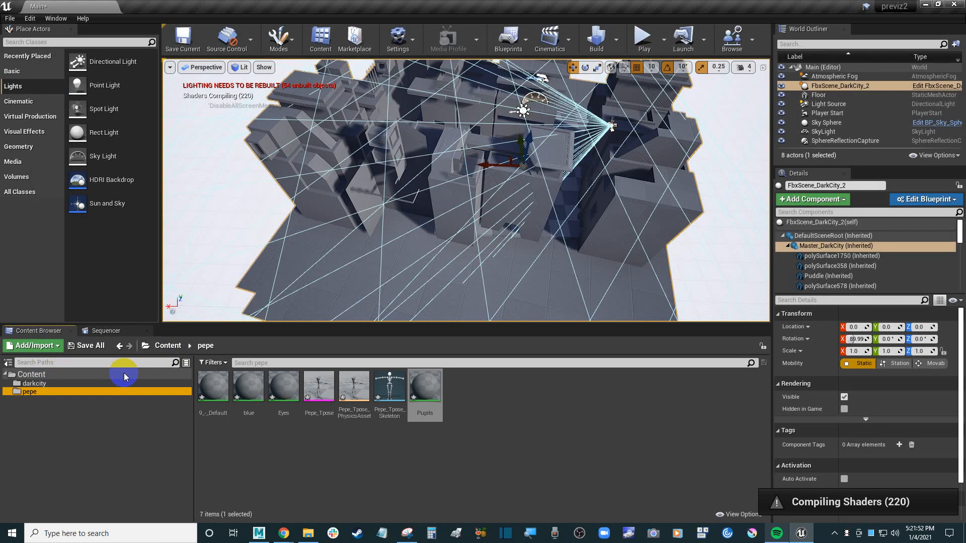
- Create a new folder named gaunt directly under the Content folder
{"action": "left_click", "coordinate": [36, 374]}
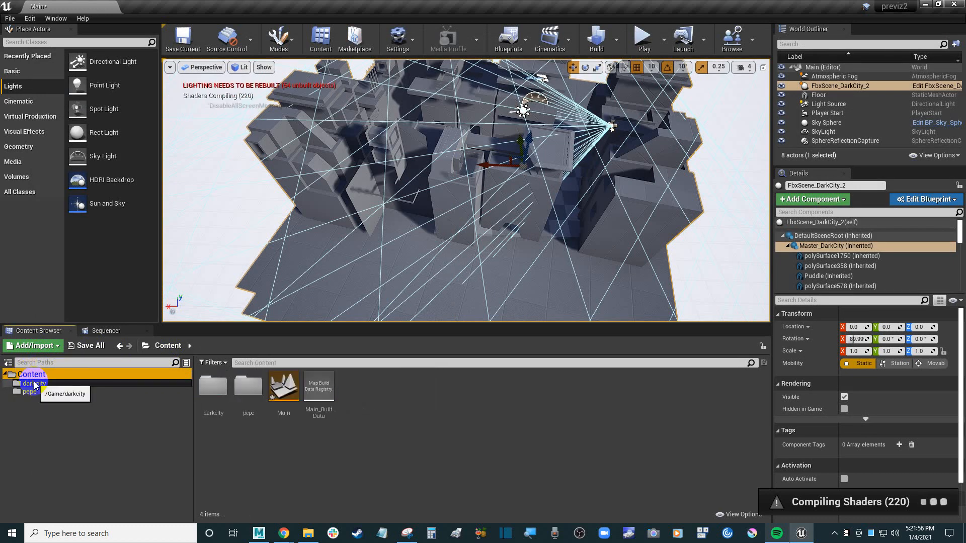
{"action": "right_click", "coordinate": [46, 372]}
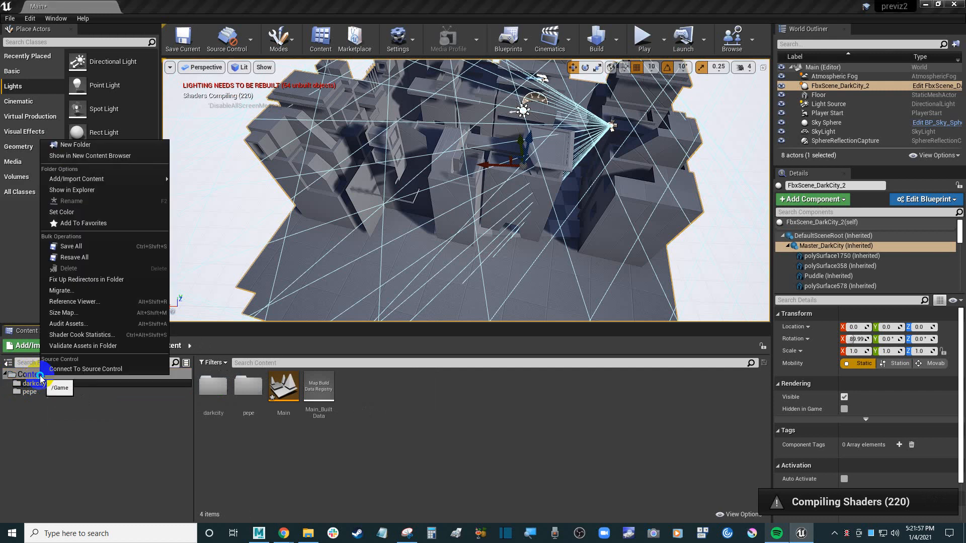
{"action": "left_click", "coordinate": [93, 144]}
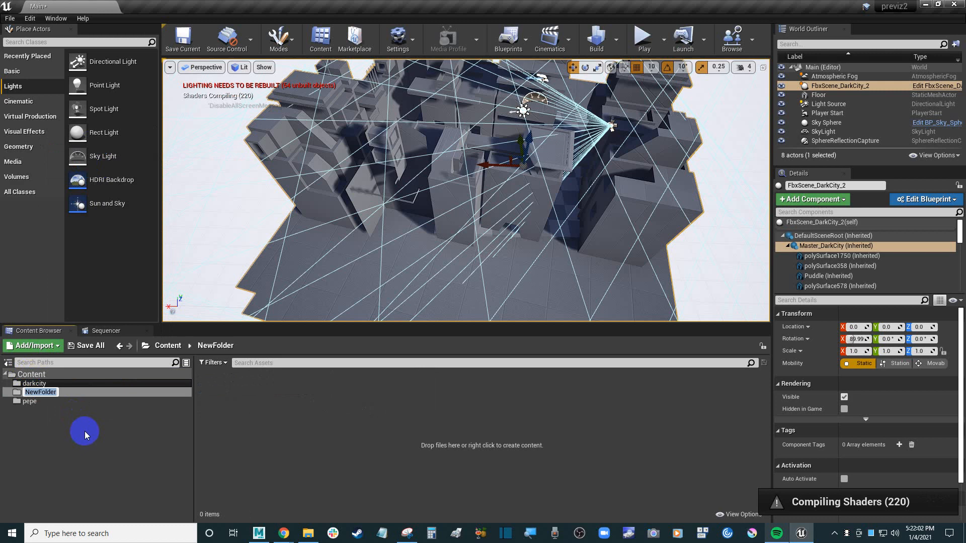
{"action": "type", "text": "gaunt"}
{"action": "key", "text": "Return"}
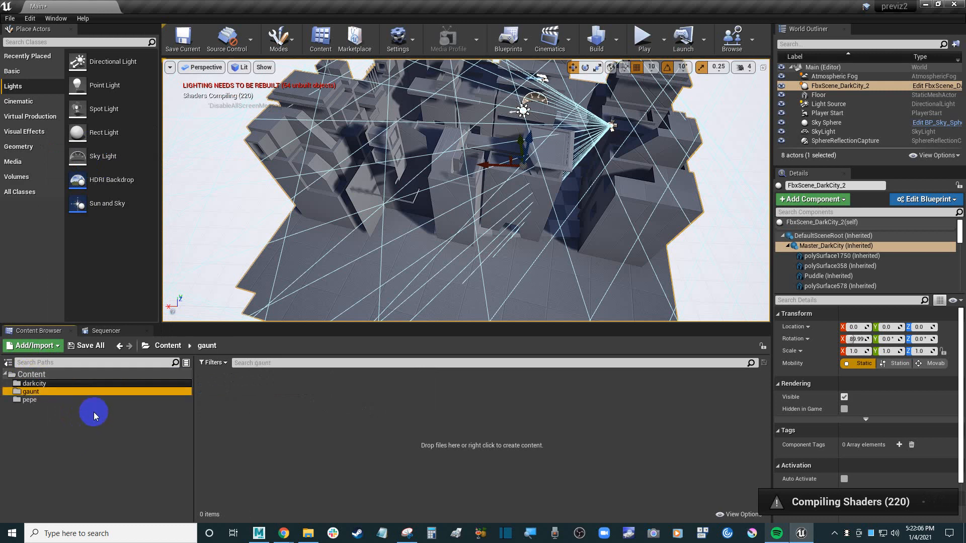
- Import all of Gaunt_Tpose.fbx into the gaunt folder as a skeletal mesh with Geometry and Skinning Weights, and dismiss the message log
{"action": "right_click", "coordinate": [52, 391]}
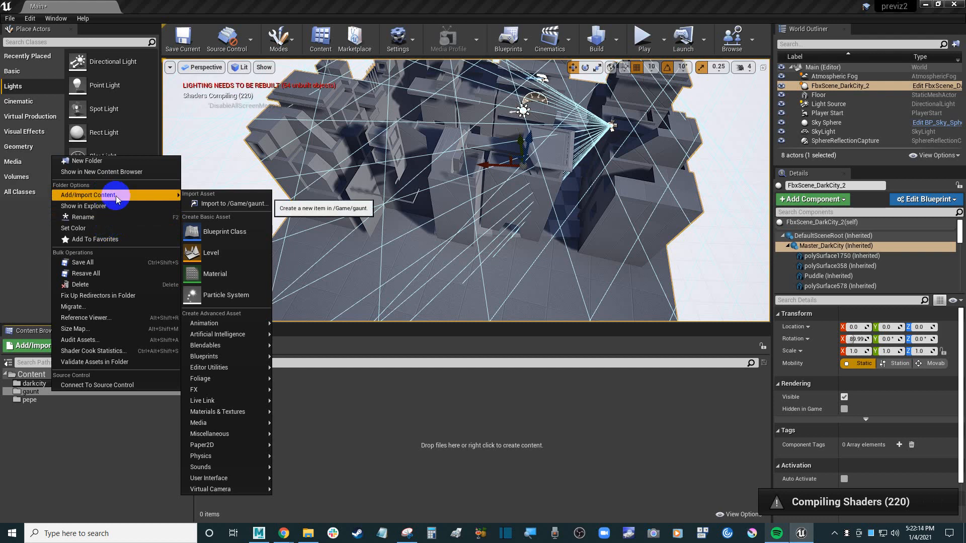
{"action": "left_click", "coordinate": [239, 203]}
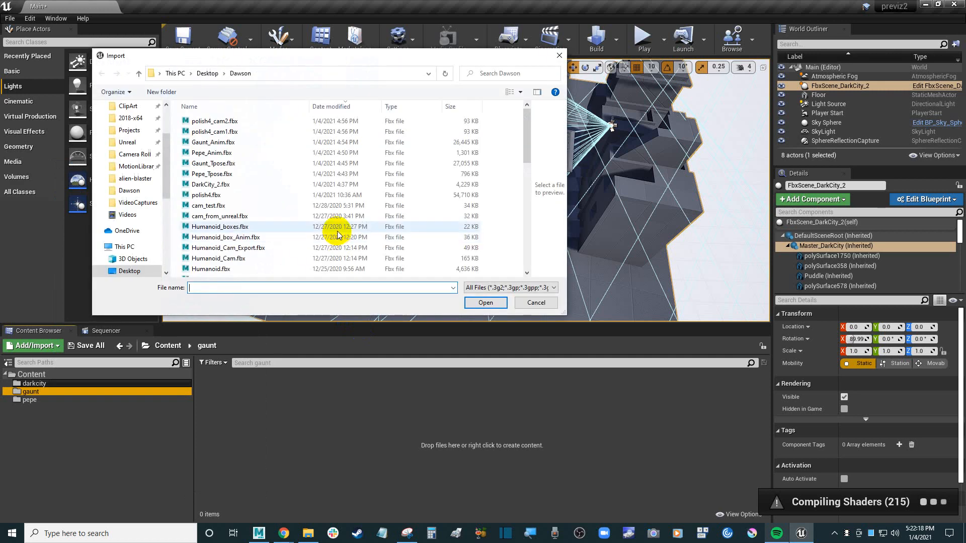
{"action": "double_click", "coordinate": [220, 163]}
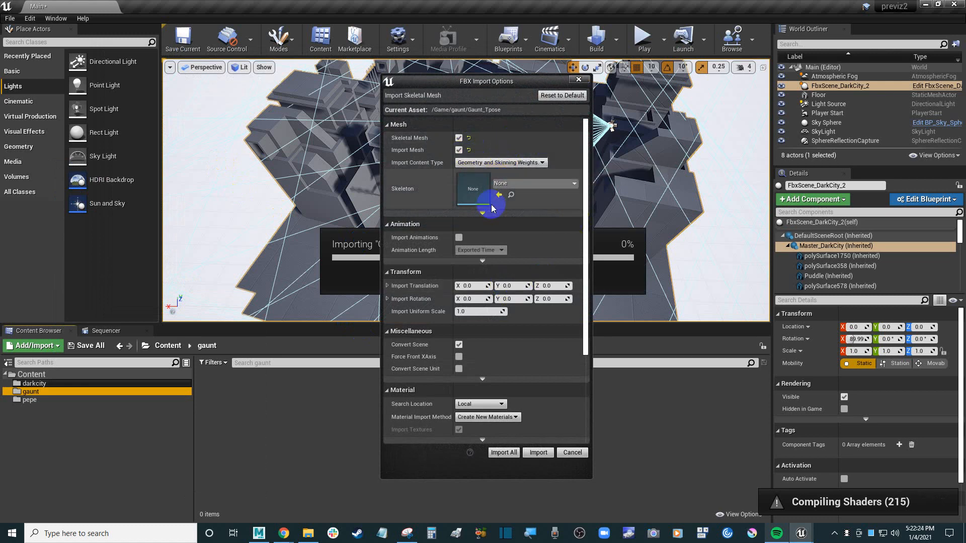
{"action": "left_click", "coordinate": [510, 454]}
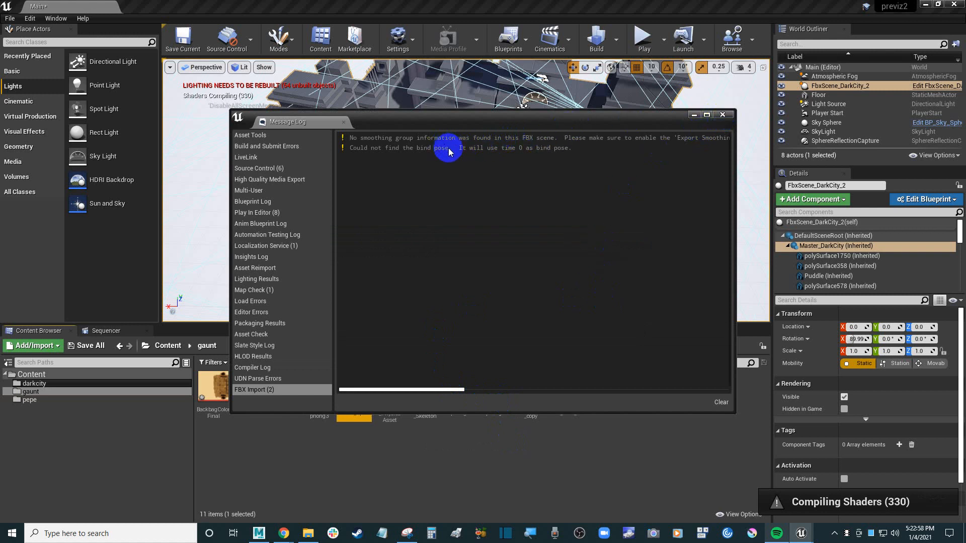
{"action": "left_click_drag", "start_coordinate": [661, 118], "coordinate": [652, 126]}
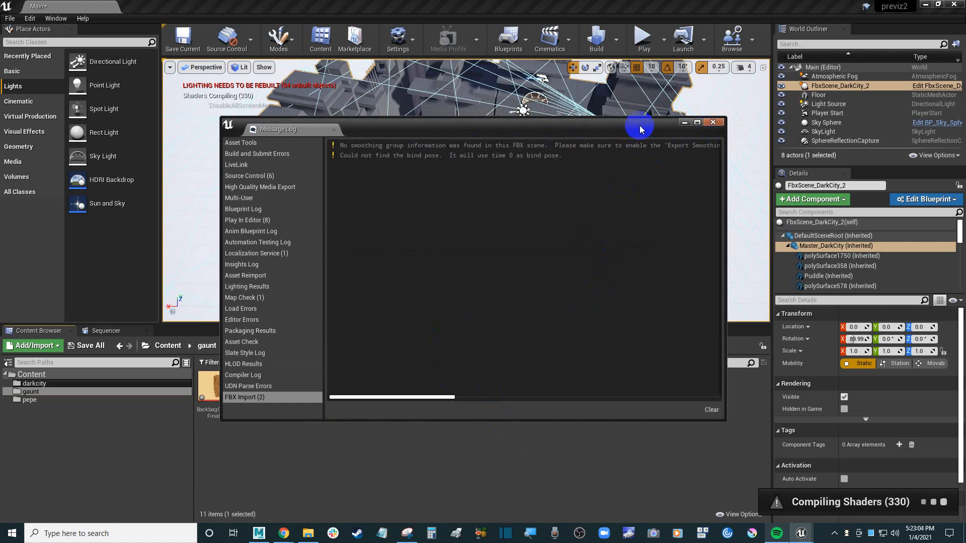
{"action": "left_click", "coordinate": [713, 123]}
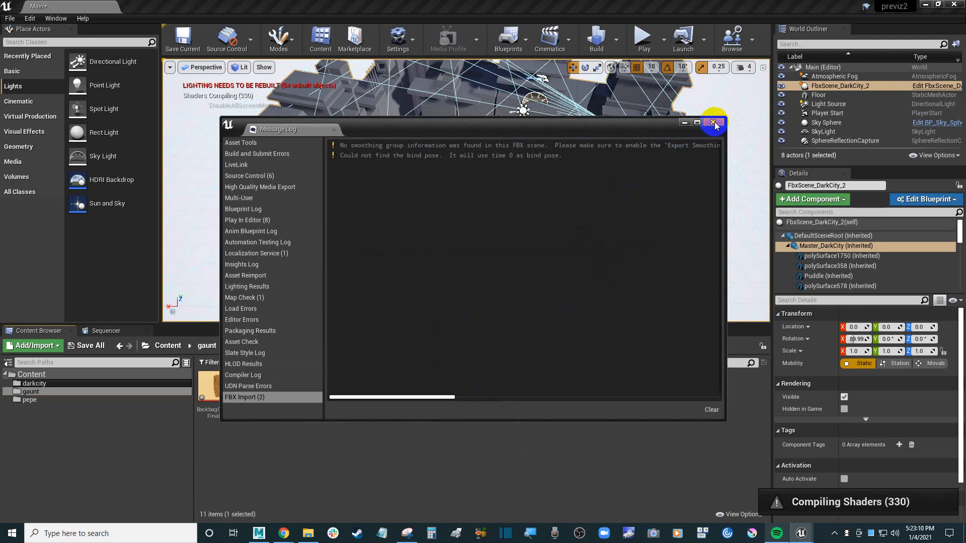
{"action": "left_click", "coordinate": [713, 122]}
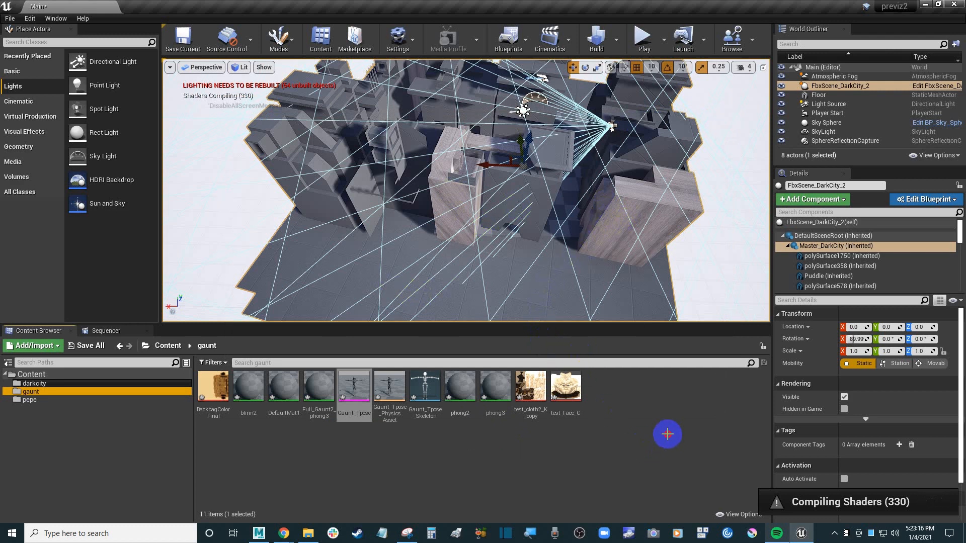
{"action": "left_click", "coordinate": [665, 432]}
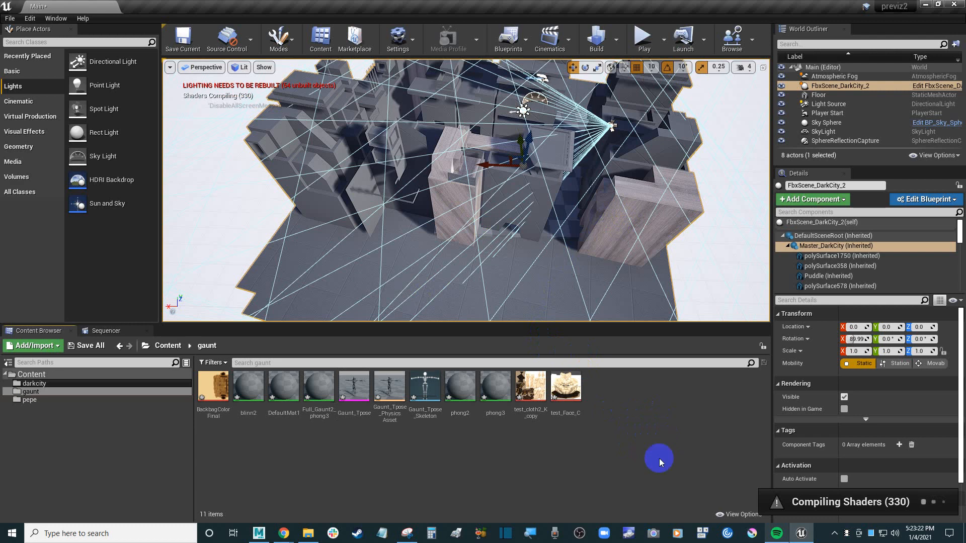
- Deselect the DarkCity_2 scene in the viewport by selecting the Sky Sphere behind it
{"action": "right_click", "coordinate": [535, 201]}
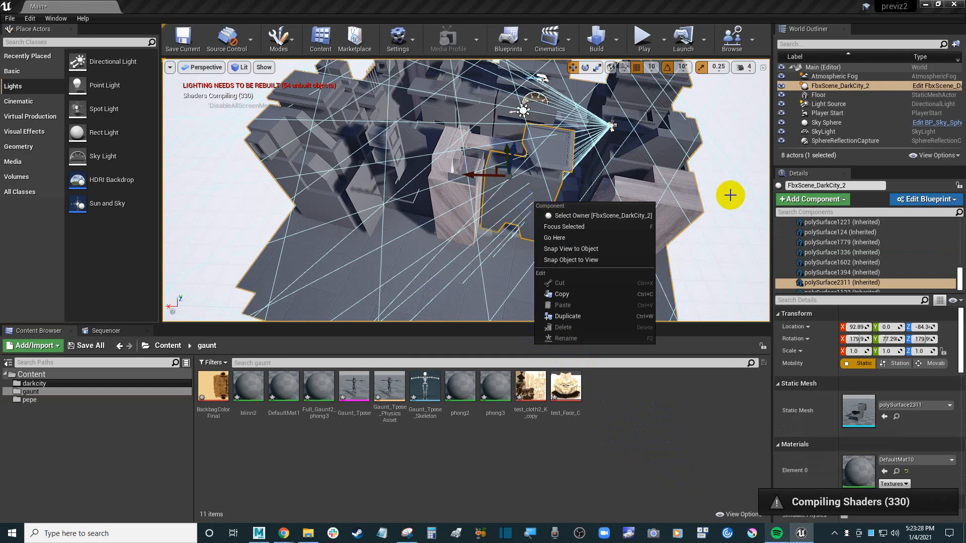
{"action": "left_click", "coordinate": [209, 198]}
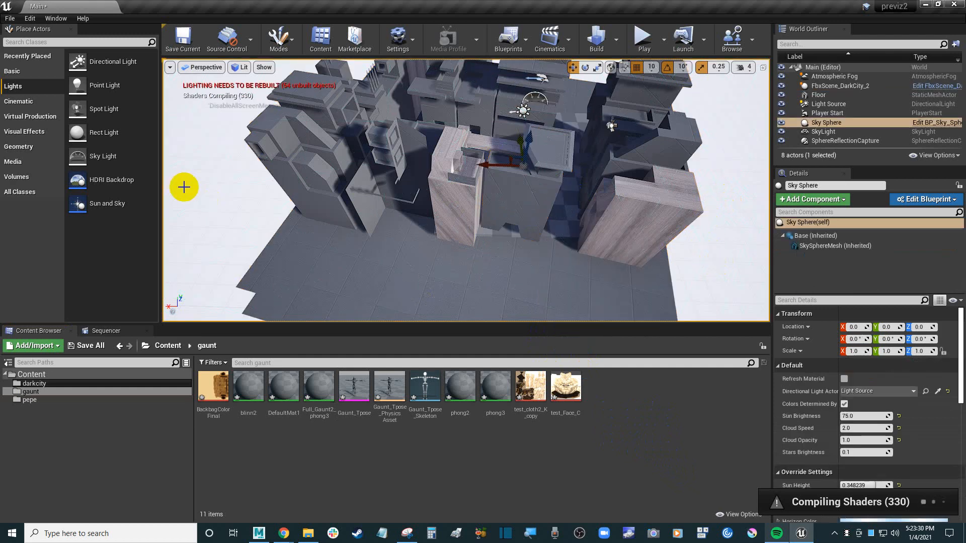